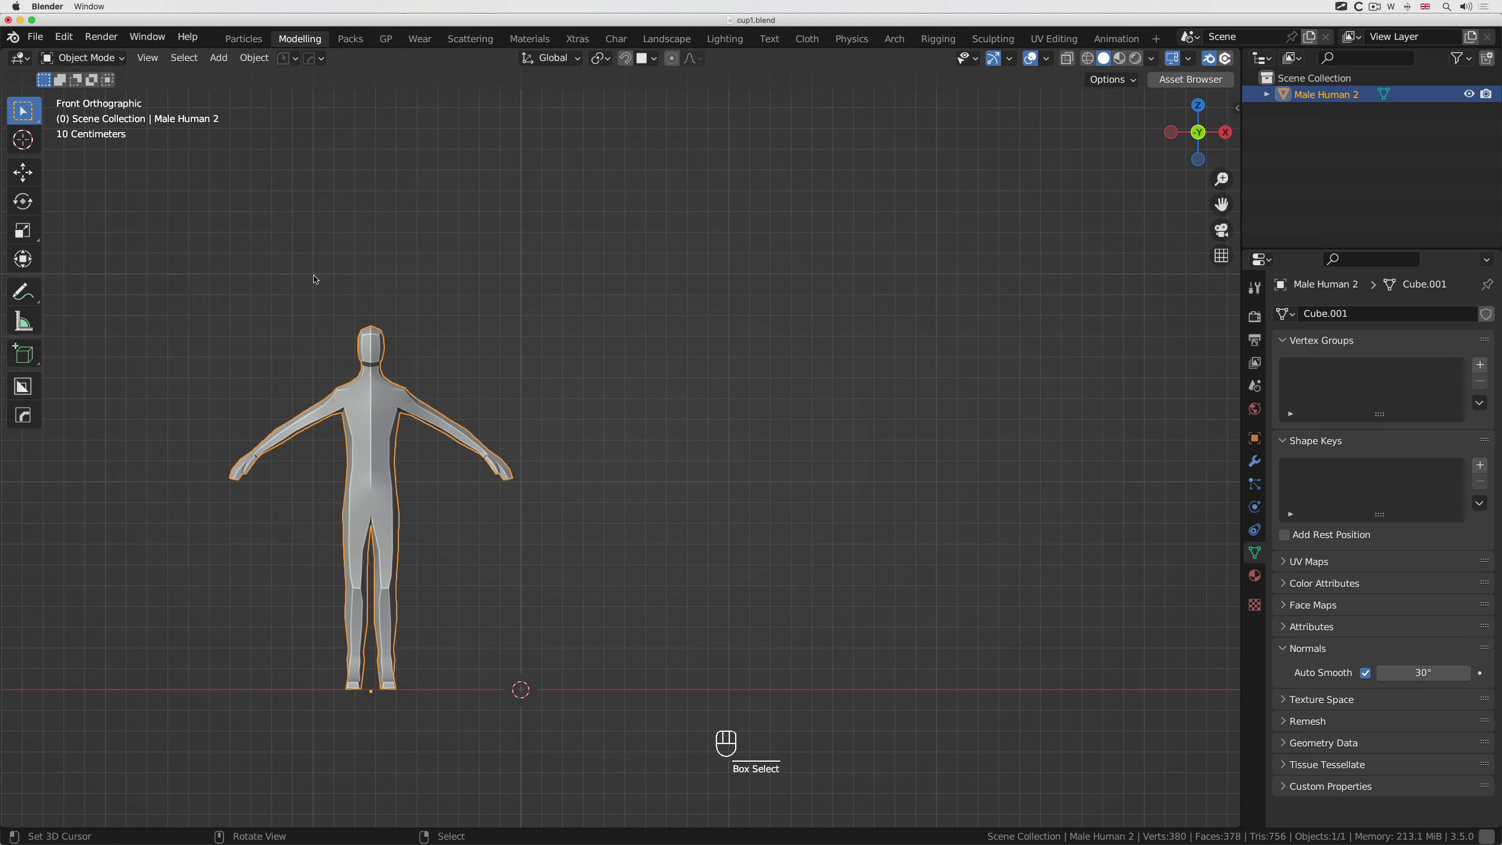
left_click_drag(313, 276, 521, 693)
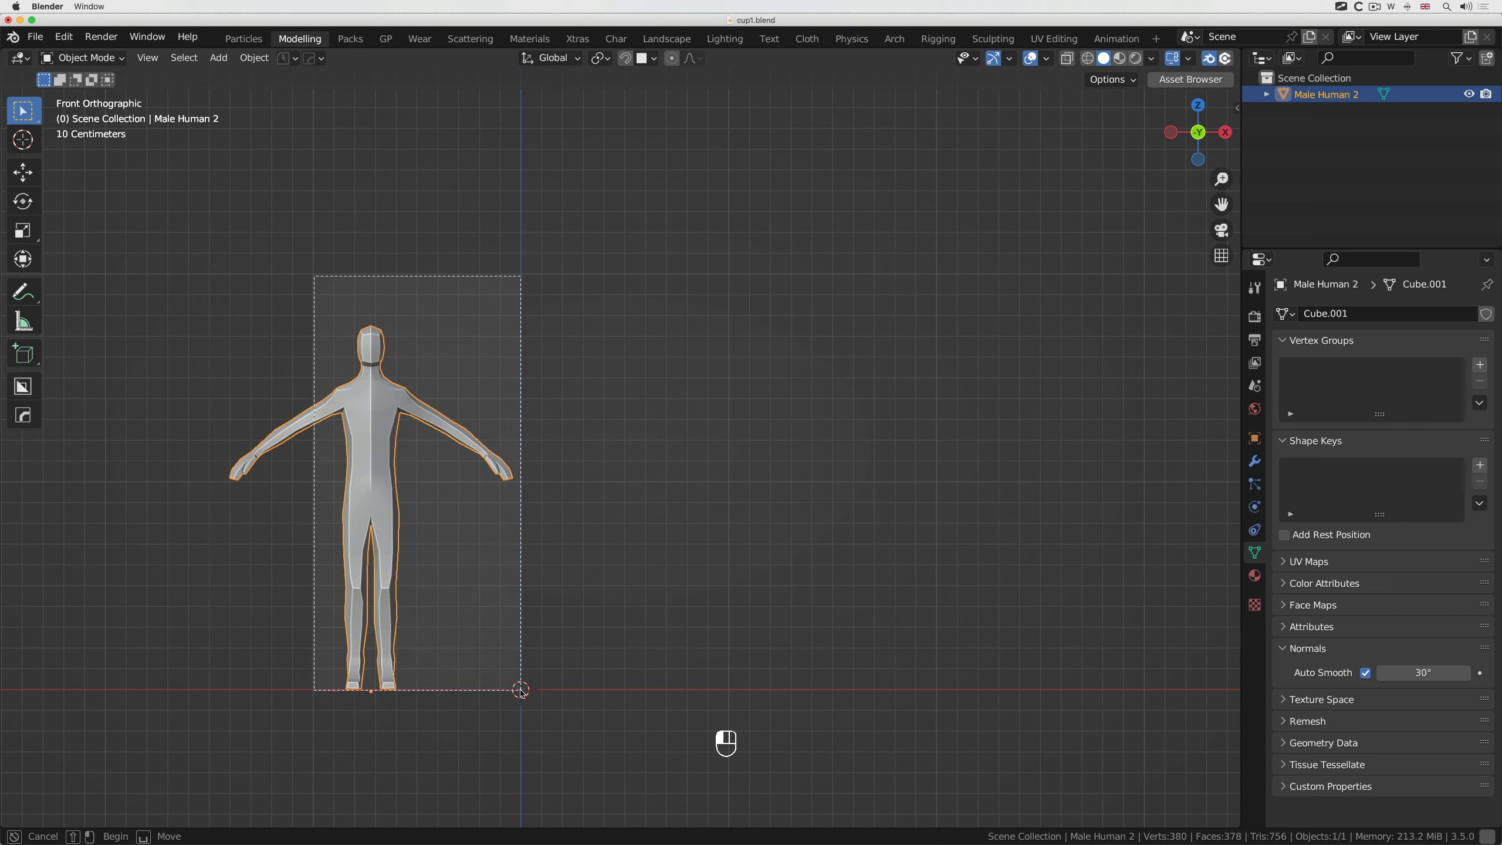
left_click_drag(521, 692, 521, 691)
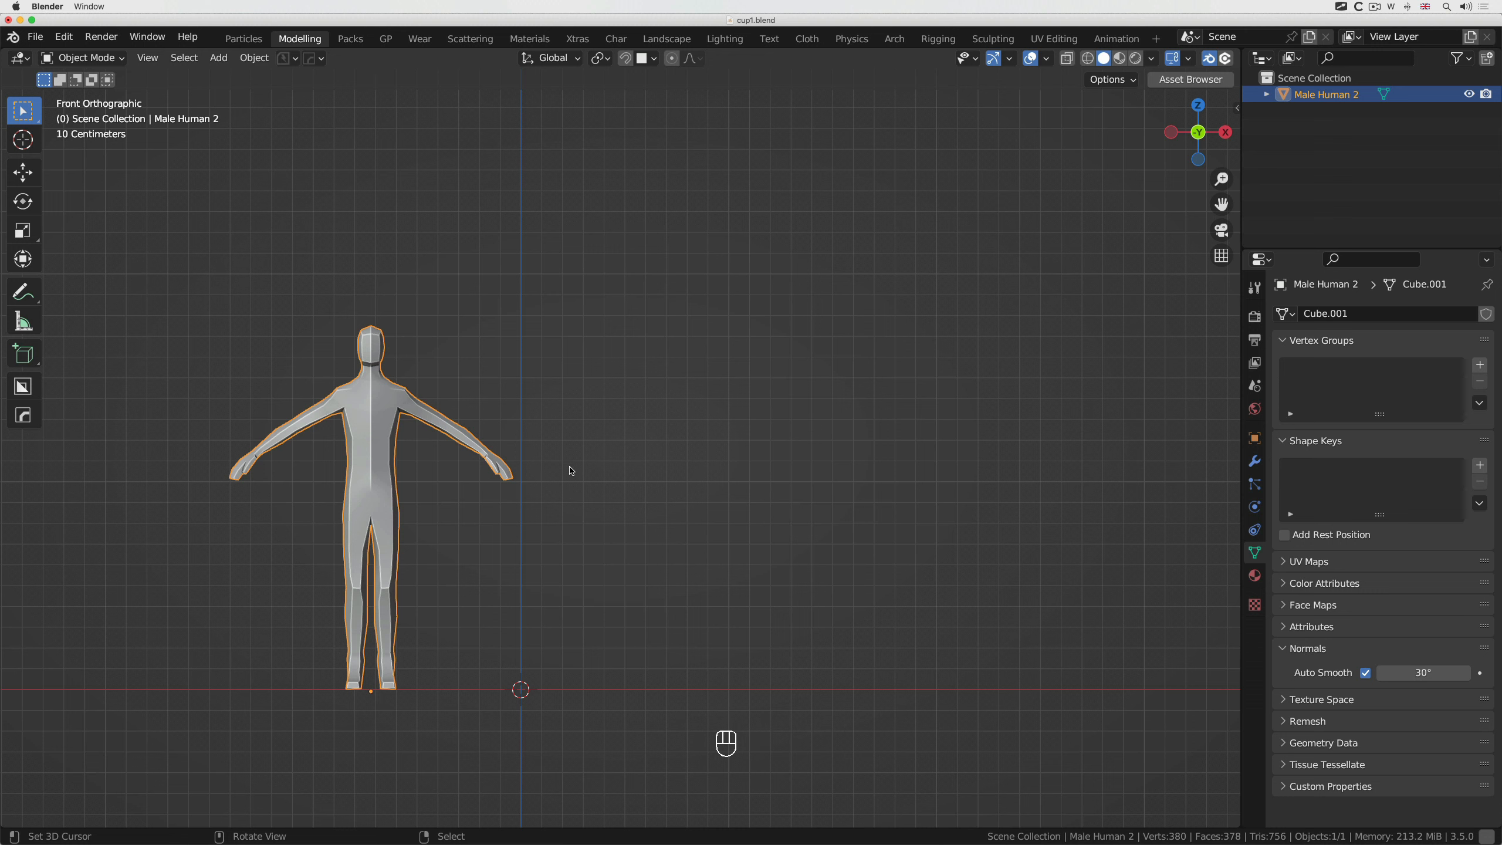
middle_click_drag(571, 472, 571, 471, "ctrl")
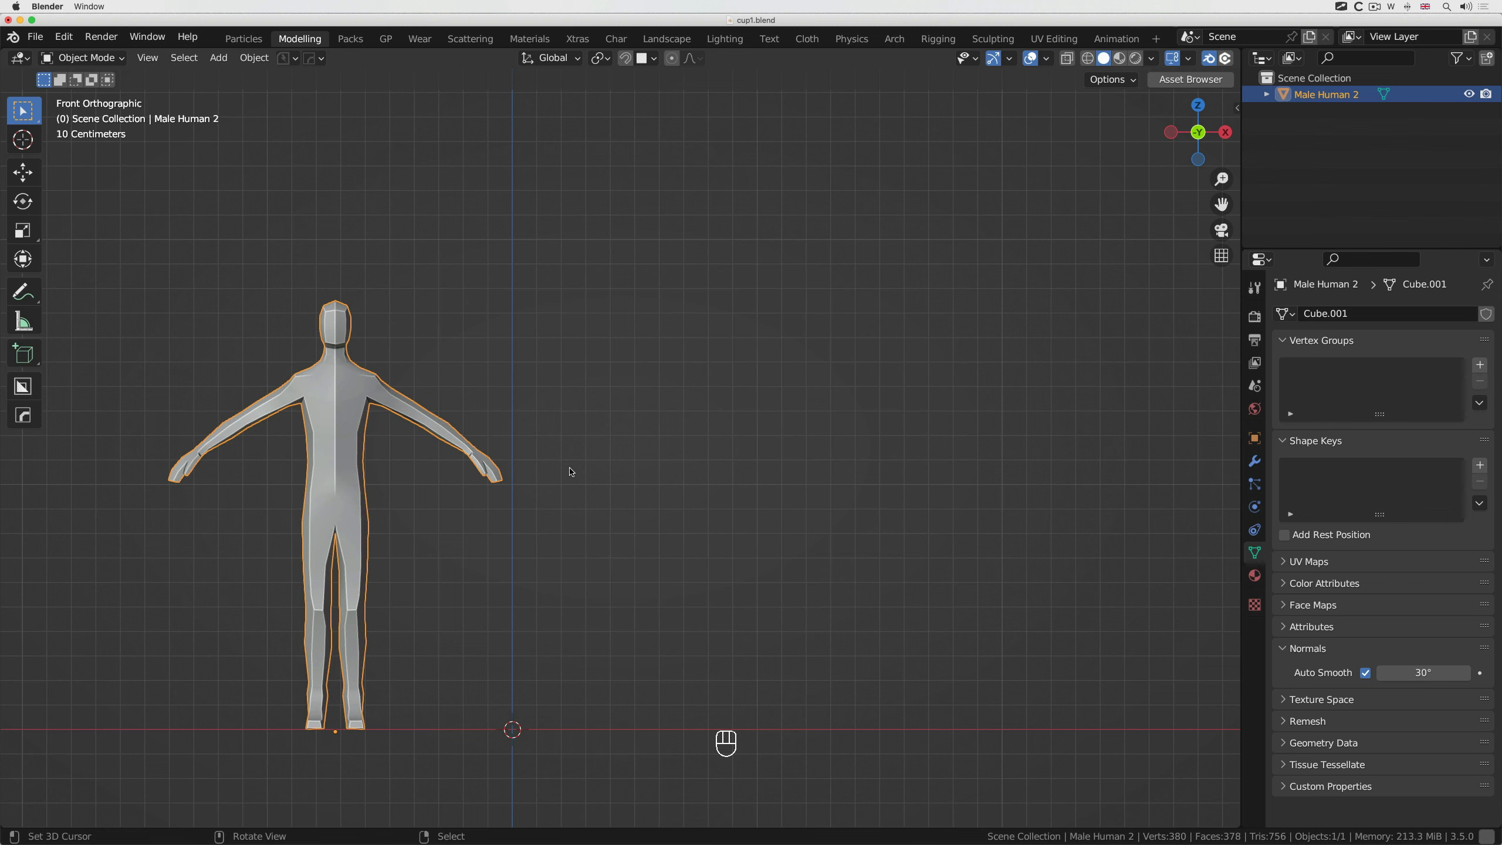
middle_click_drag(572, 471, 571, 472, "ctrl")
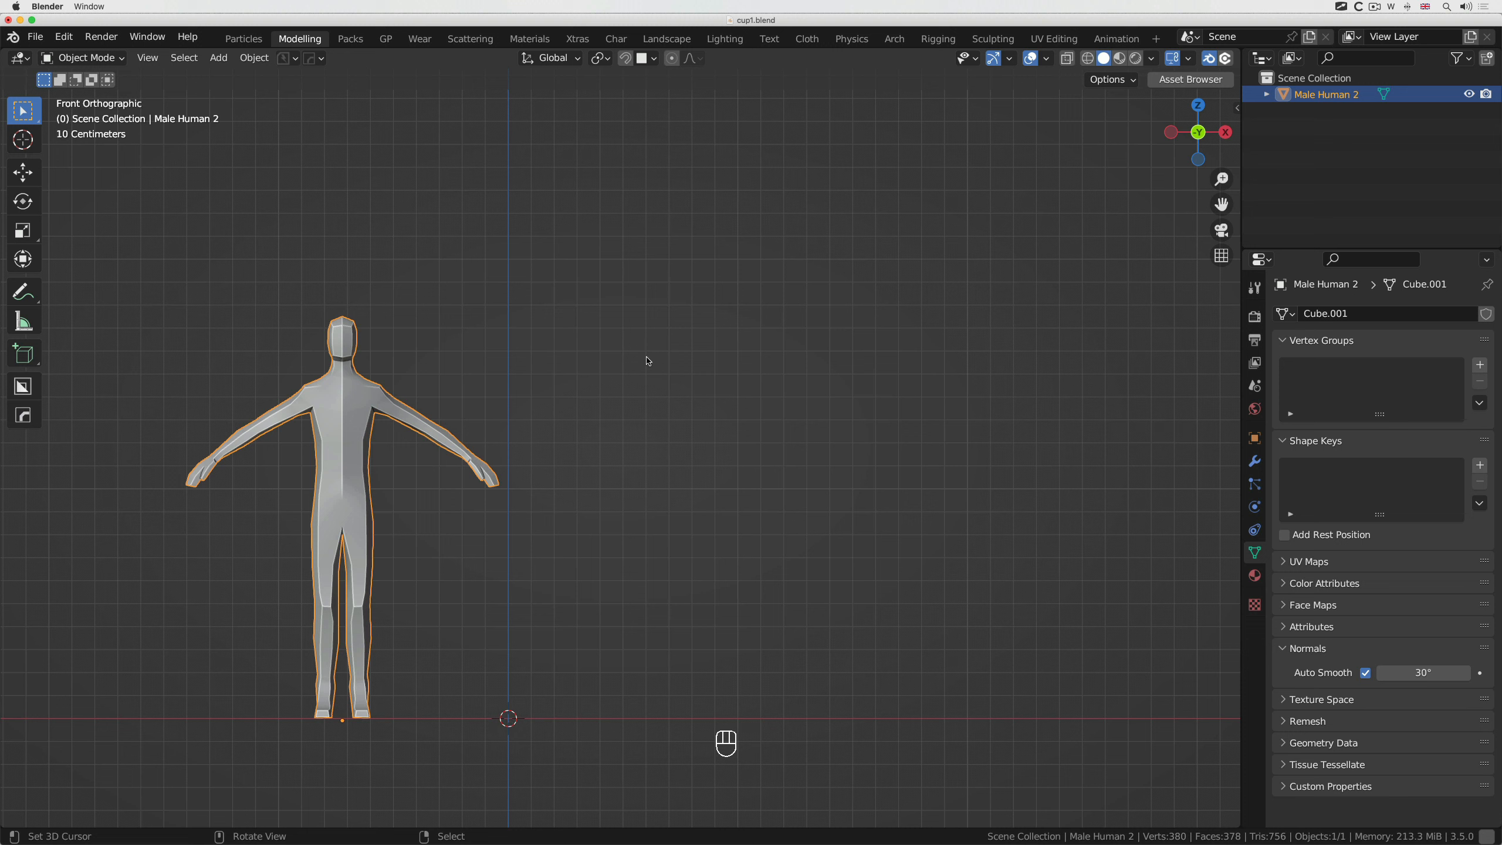
Place the 3D cursor at several points around the figure and reset it to the world origin
left_click(773, 441)
left_click(765, 267)
left_click(617, 501)
key("shift+c")
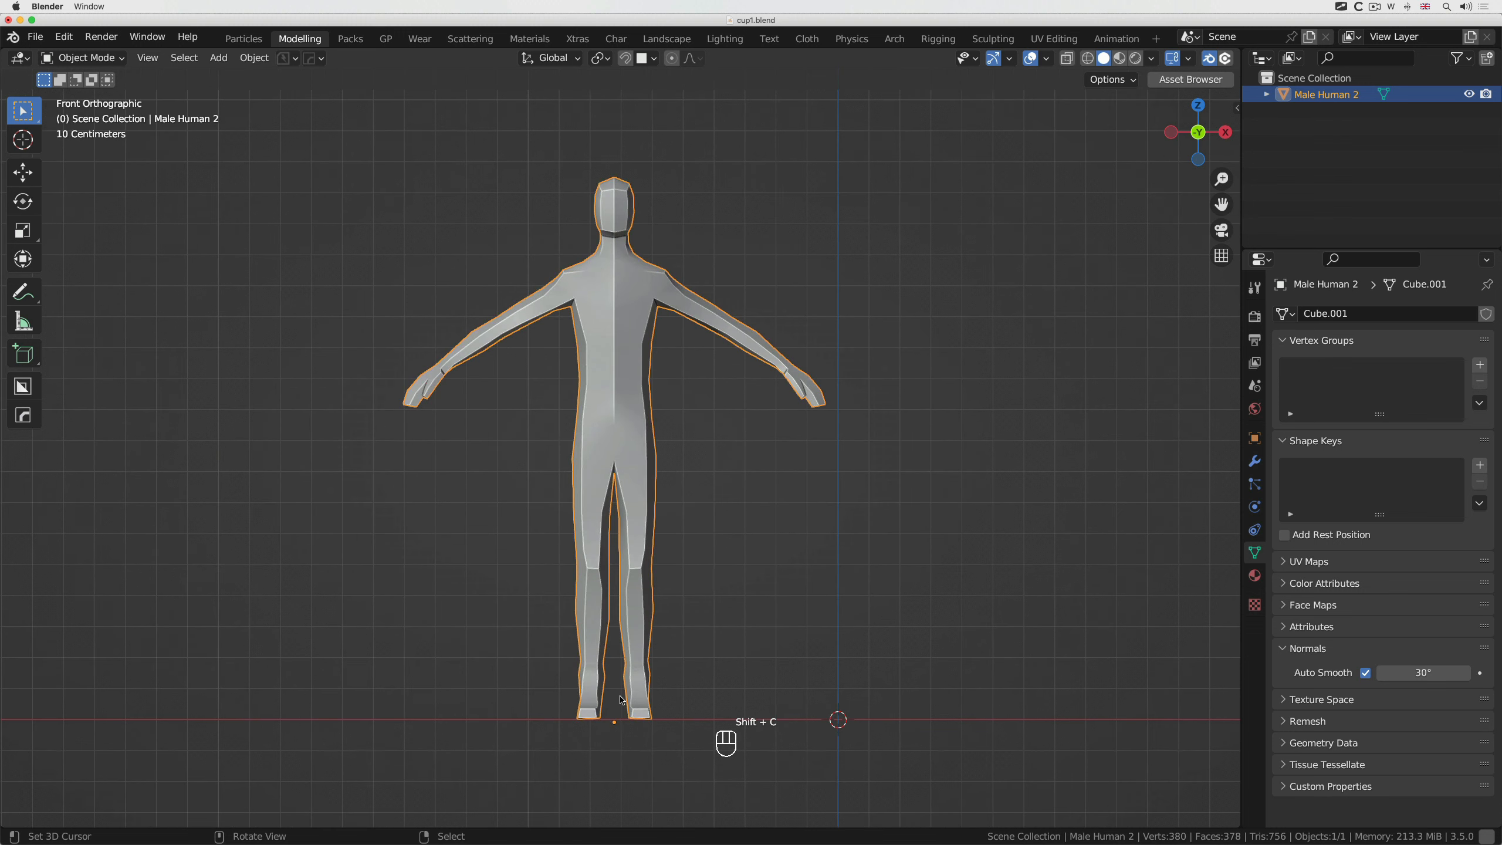
Place the 3D cursor just beyond the fingertips of the figure's hand on the +X side in front view
scroll(732, 490, "down", 4, "ctrl")
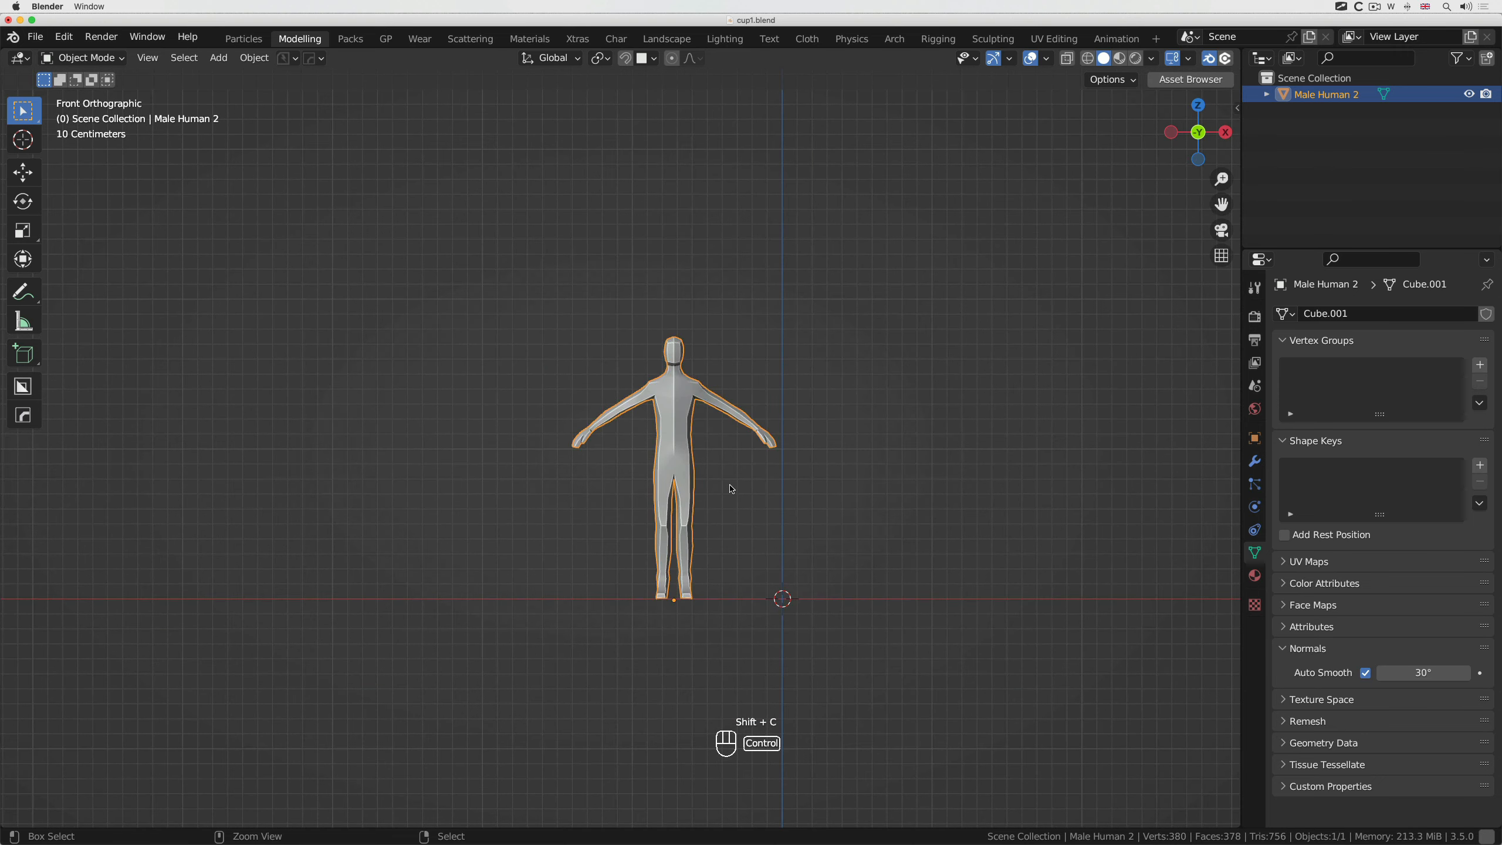
scroll(732, 490, "right", 4, "shift")
scroll(732, 489, "right", 2, "shift")
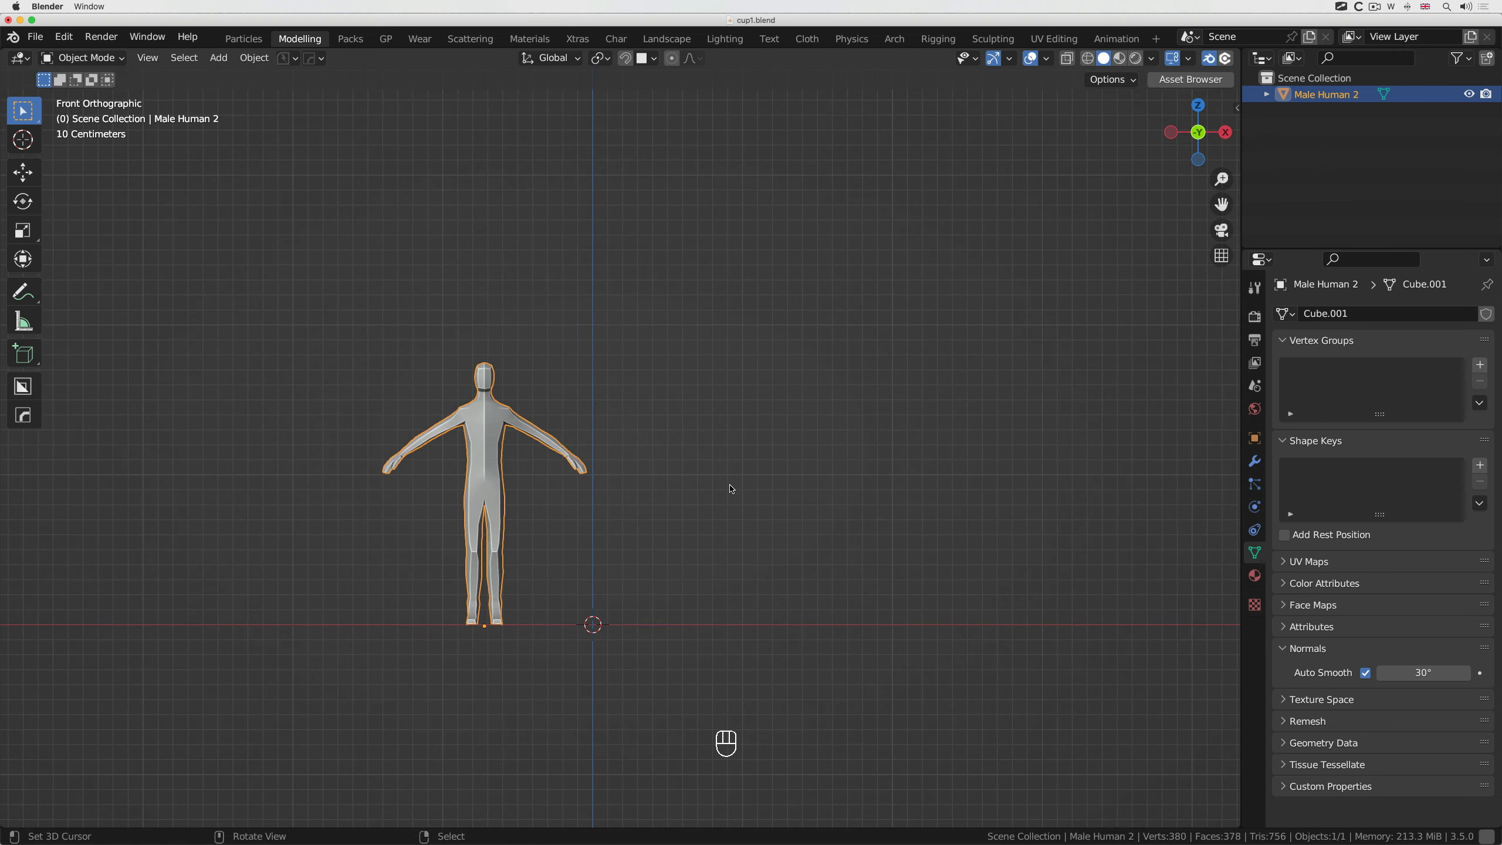
scroll(732, 489, "up", 2, "ctrl")
scroll(732, 490, "left", 2, "shift")
scroll(732, 490, "down", 2, "shift")
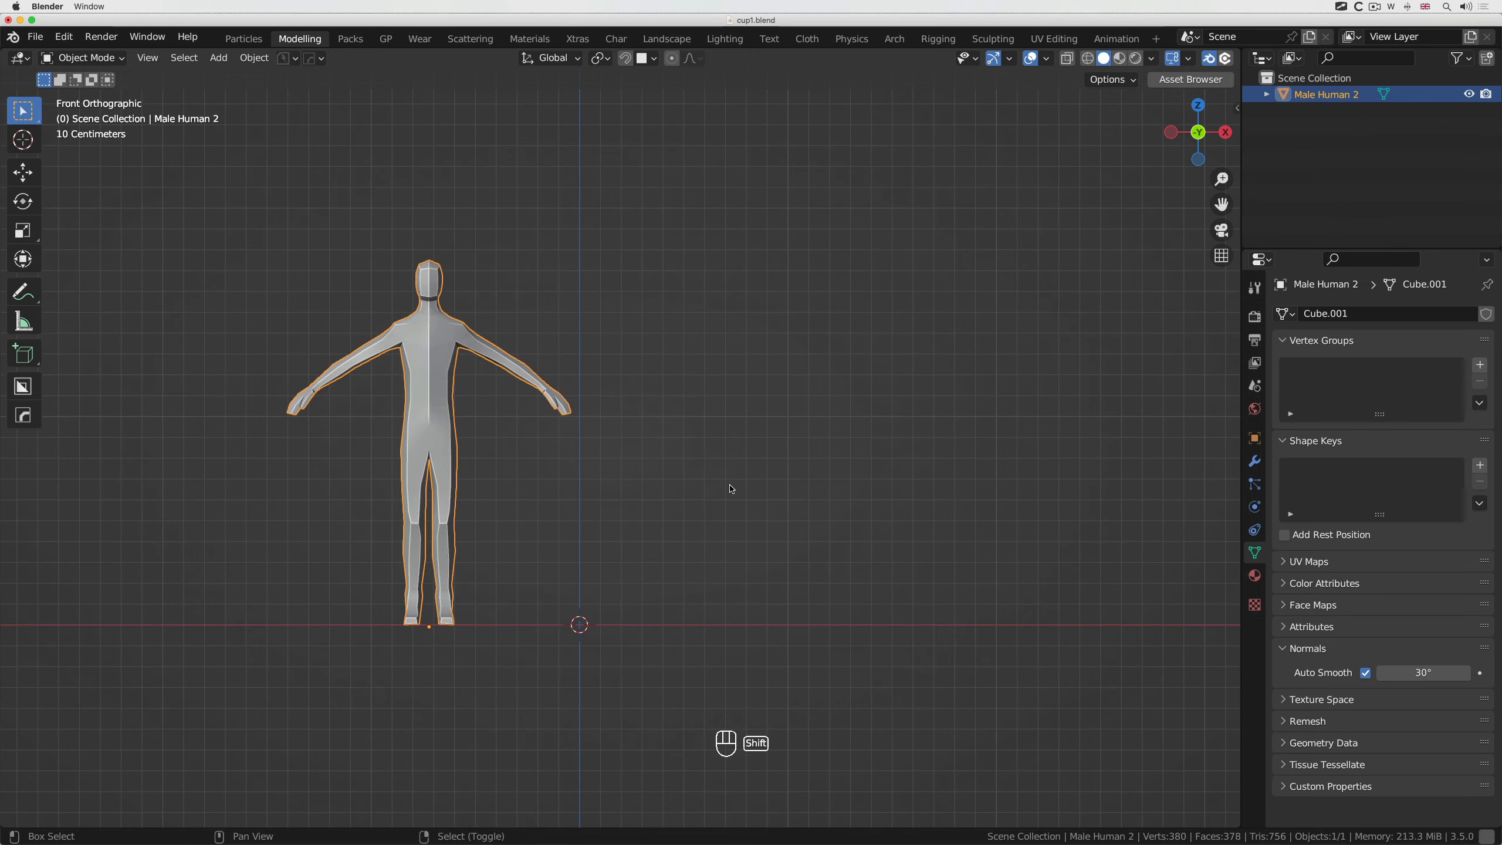
left_click(580, 418)
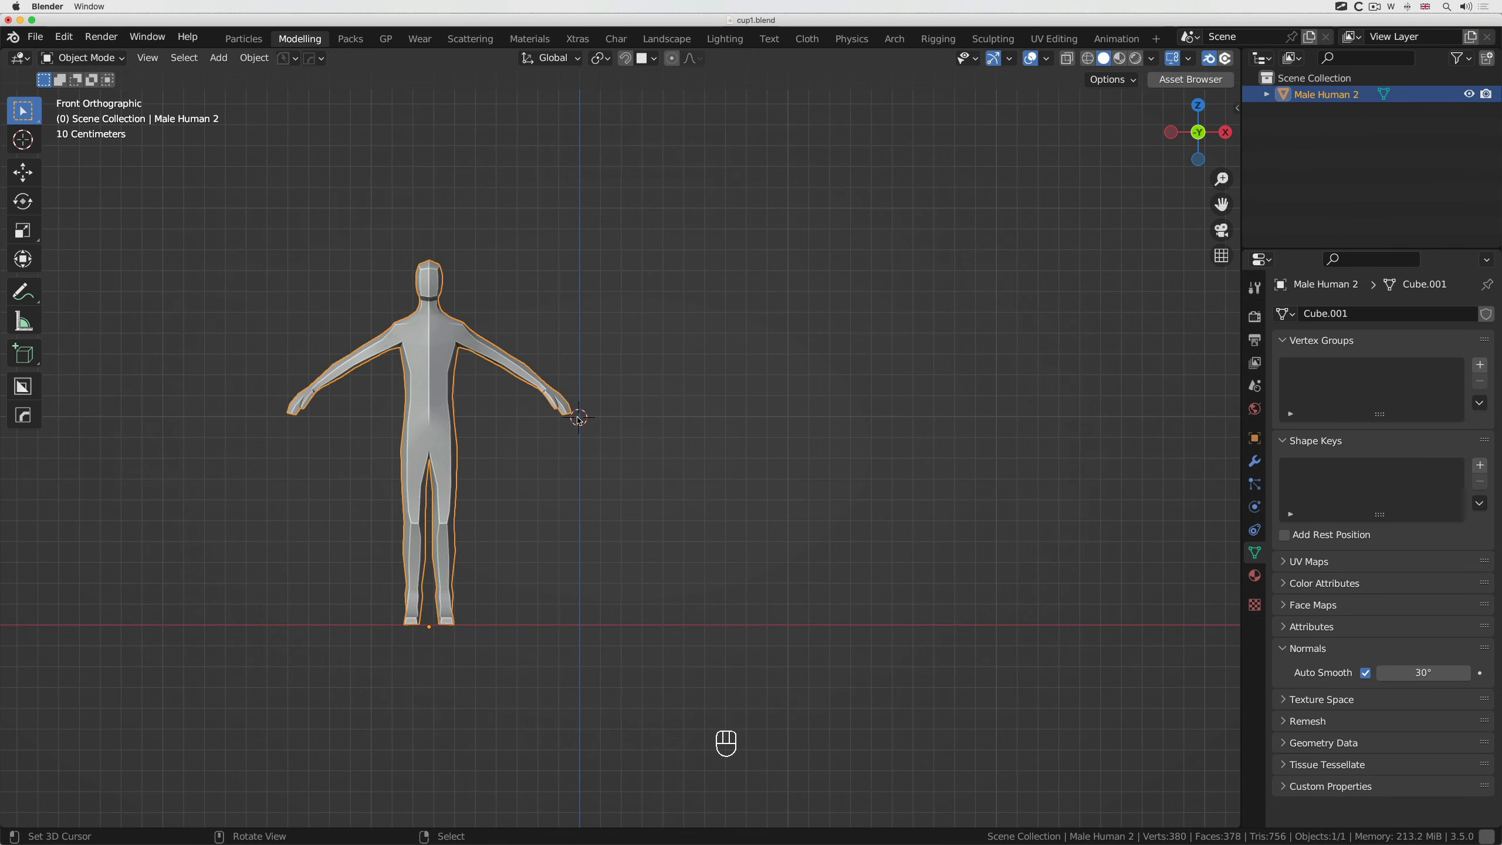
Add a mesh cylinder with 32 vertices, 1 m radius and 2 m depth at the 3D cursor and review its creation settings
key("shift+a")
mouse_move(617, 427)
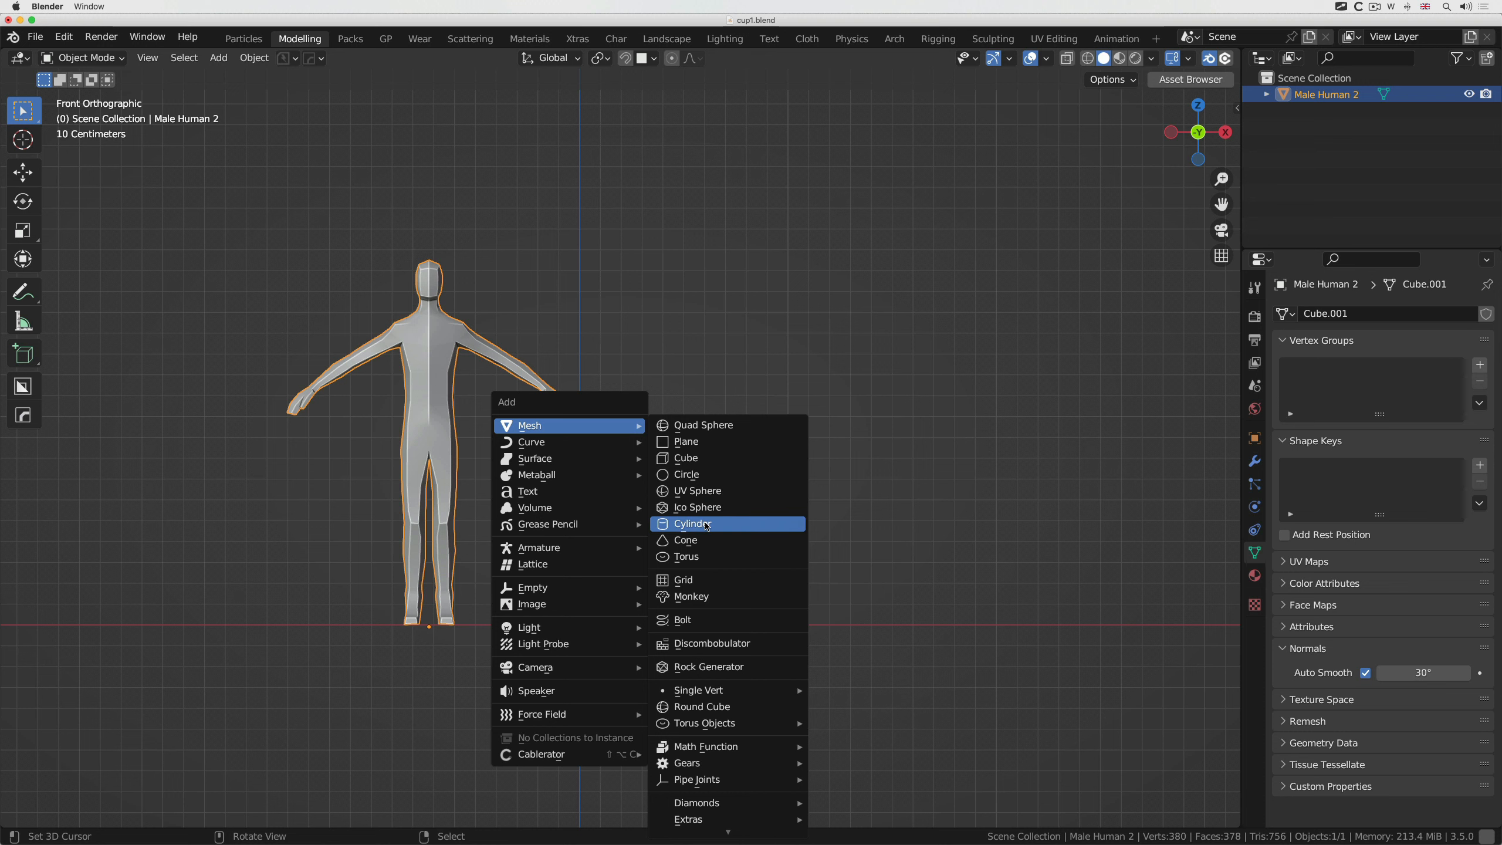
left_click(692, 523)
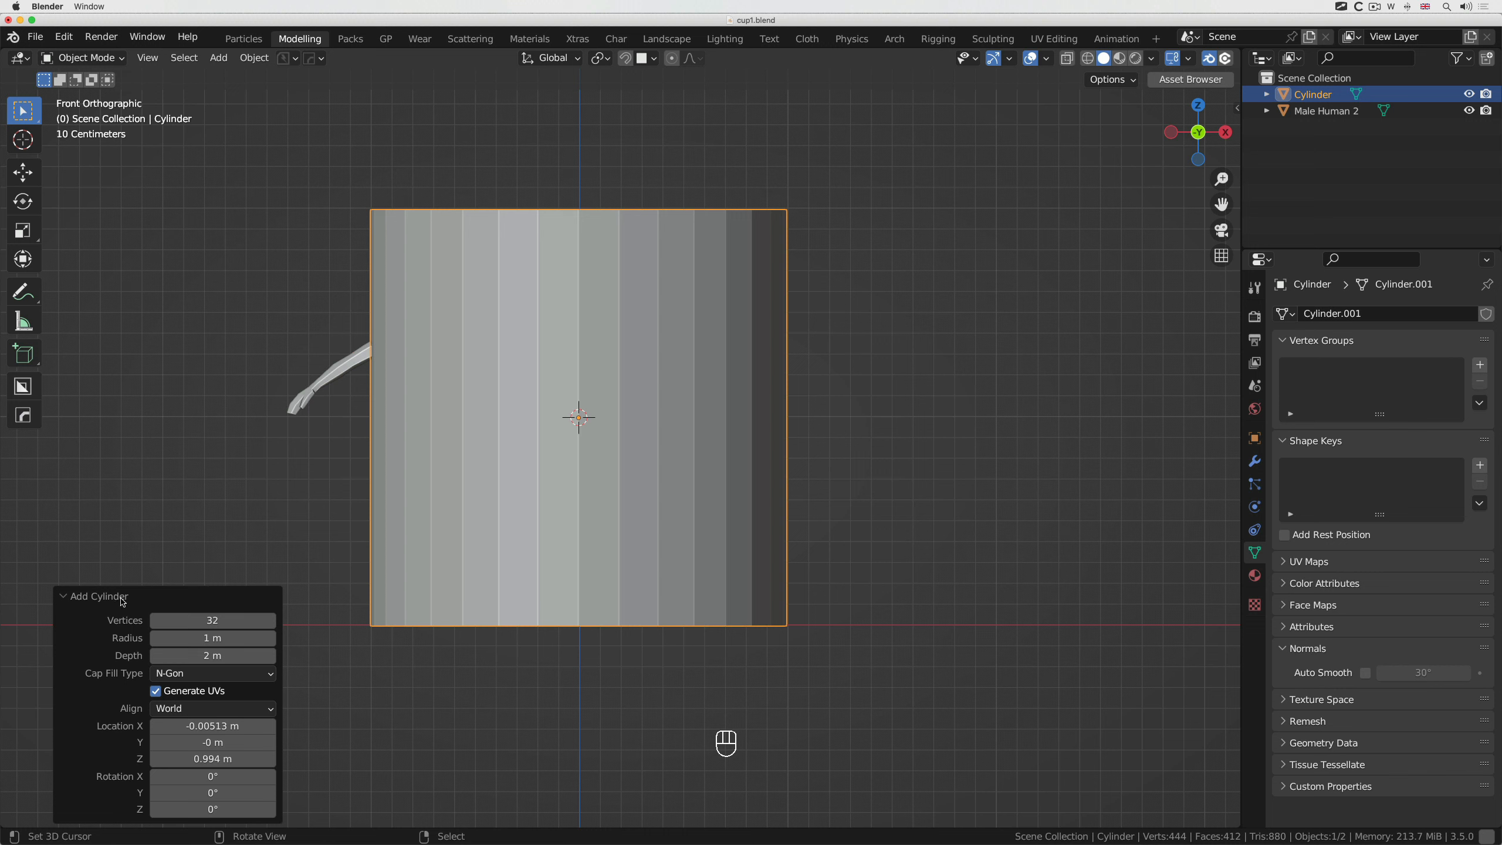
left_click(67, 598)
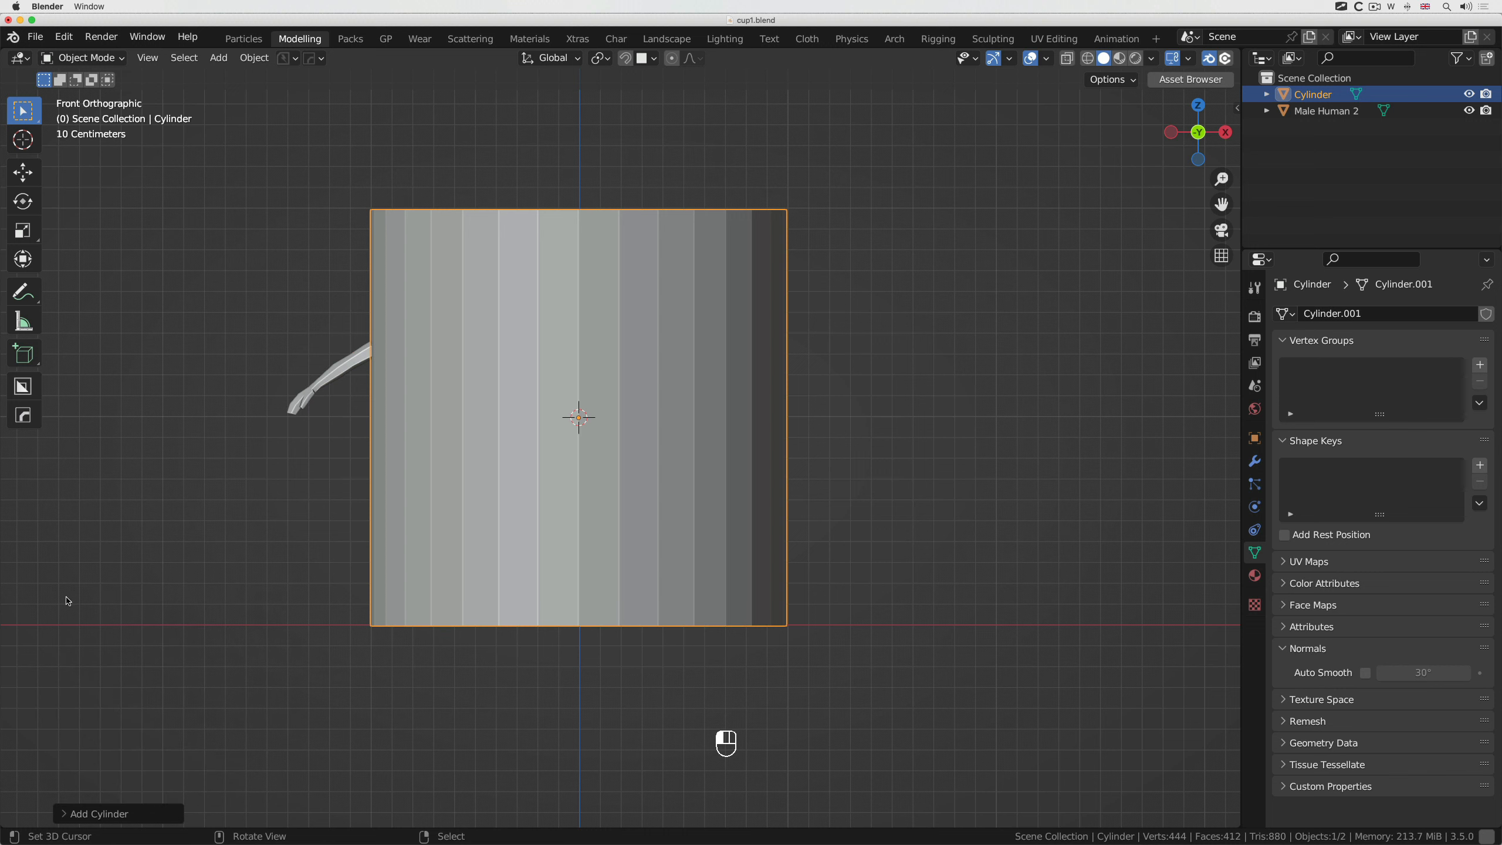
left_click(97, 817)
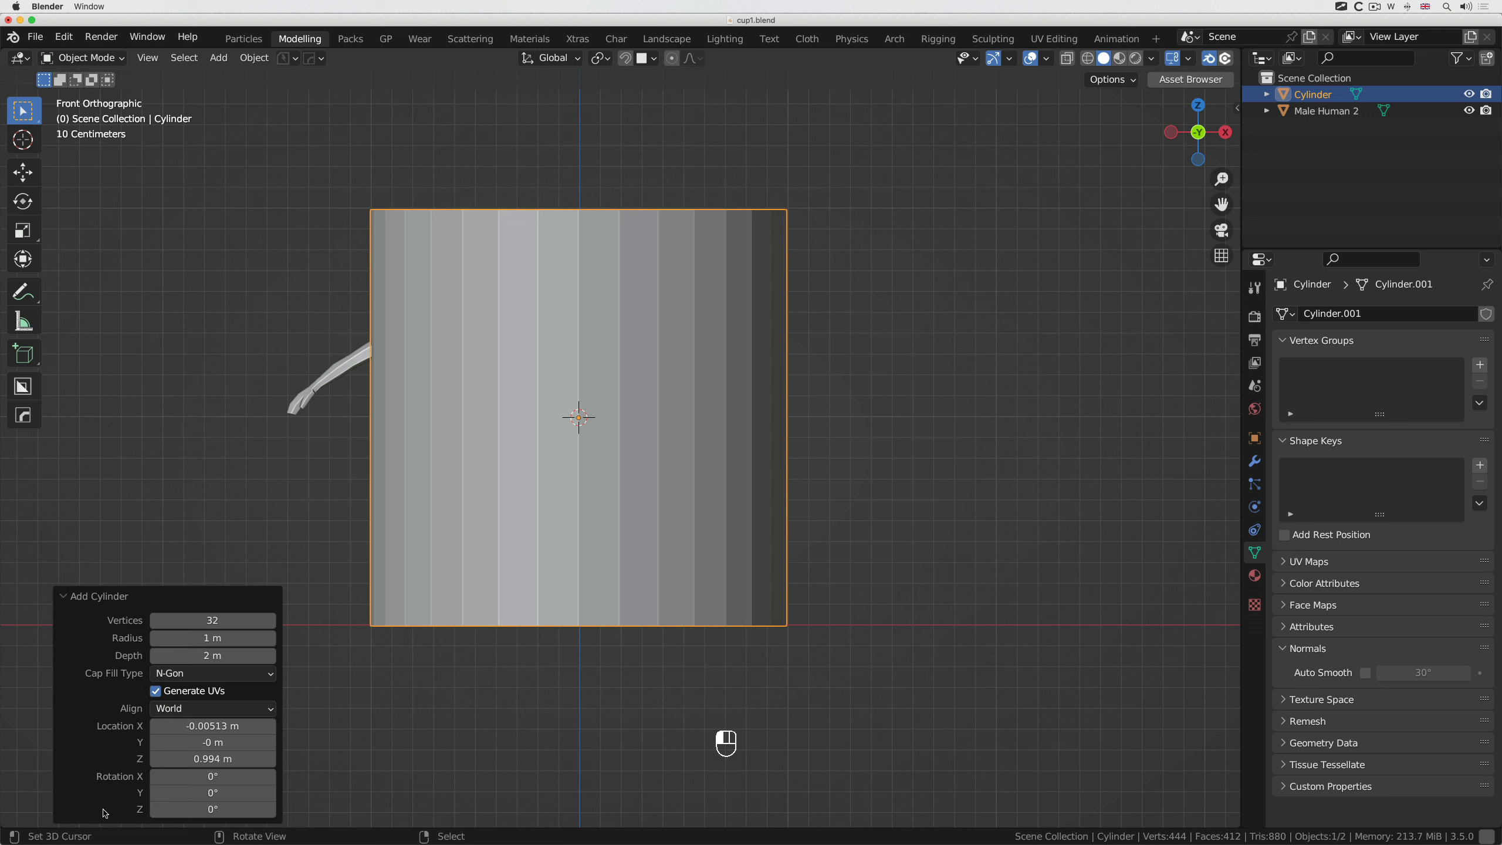
left_click(94, 598)
left_click(107, 817)
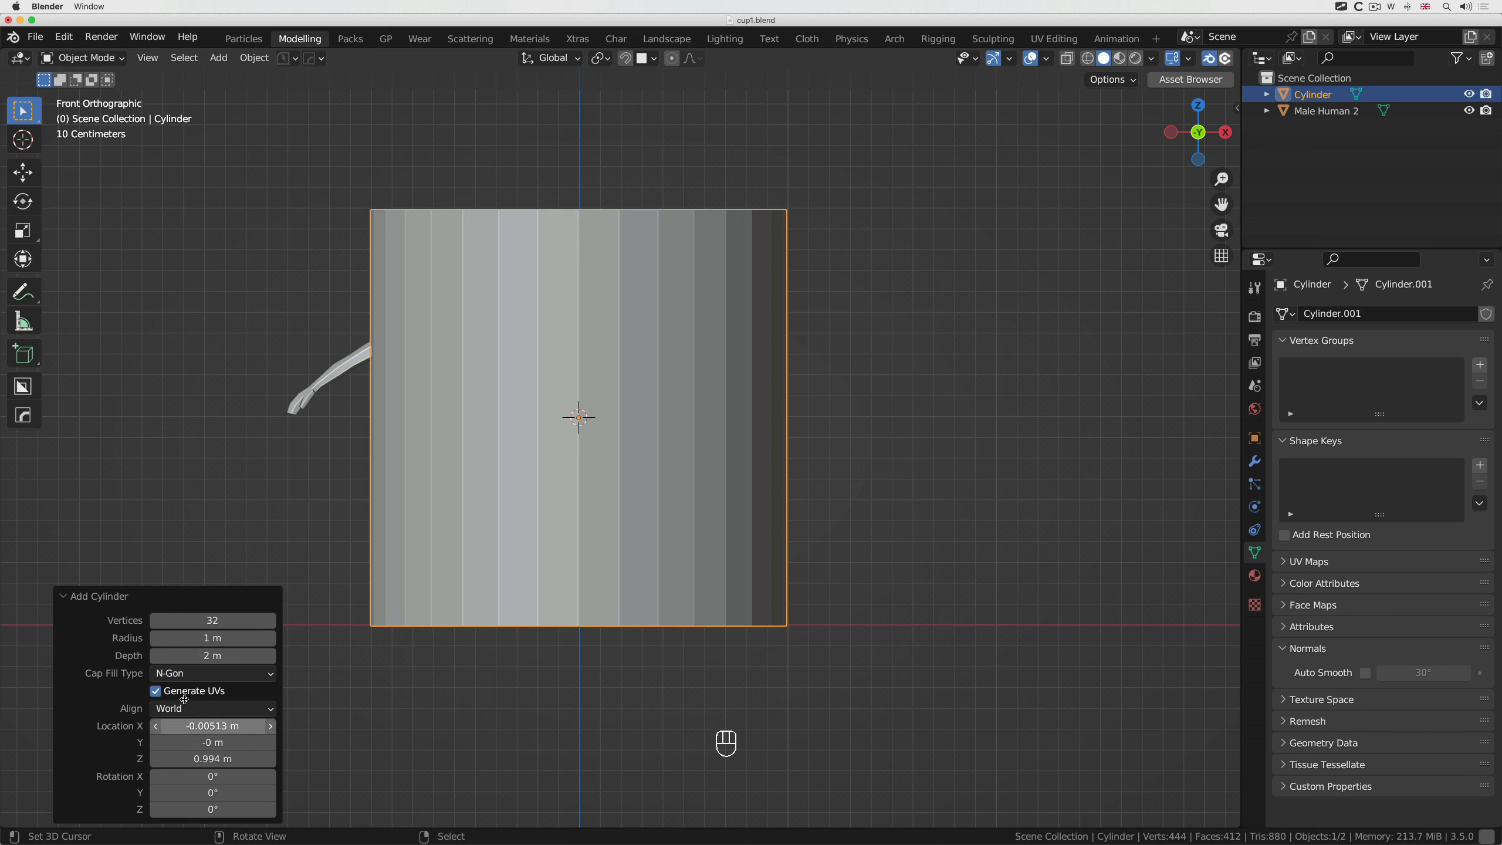
left_click(108, 602)
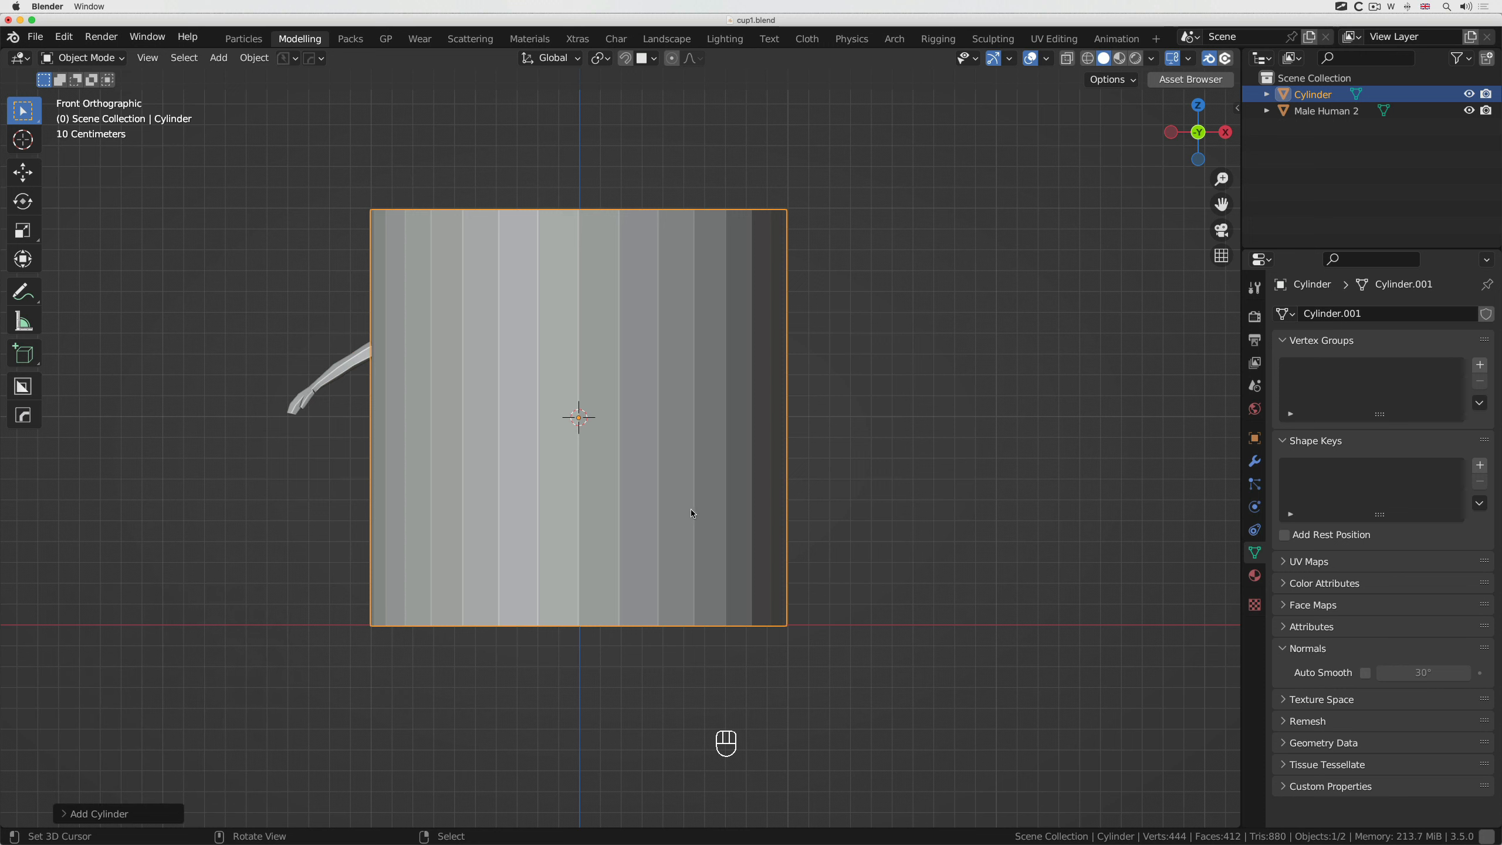
Scale the cylinder uniformly to about 0.1 and narrow it in X and Y to about half, keeping its height
key("s")
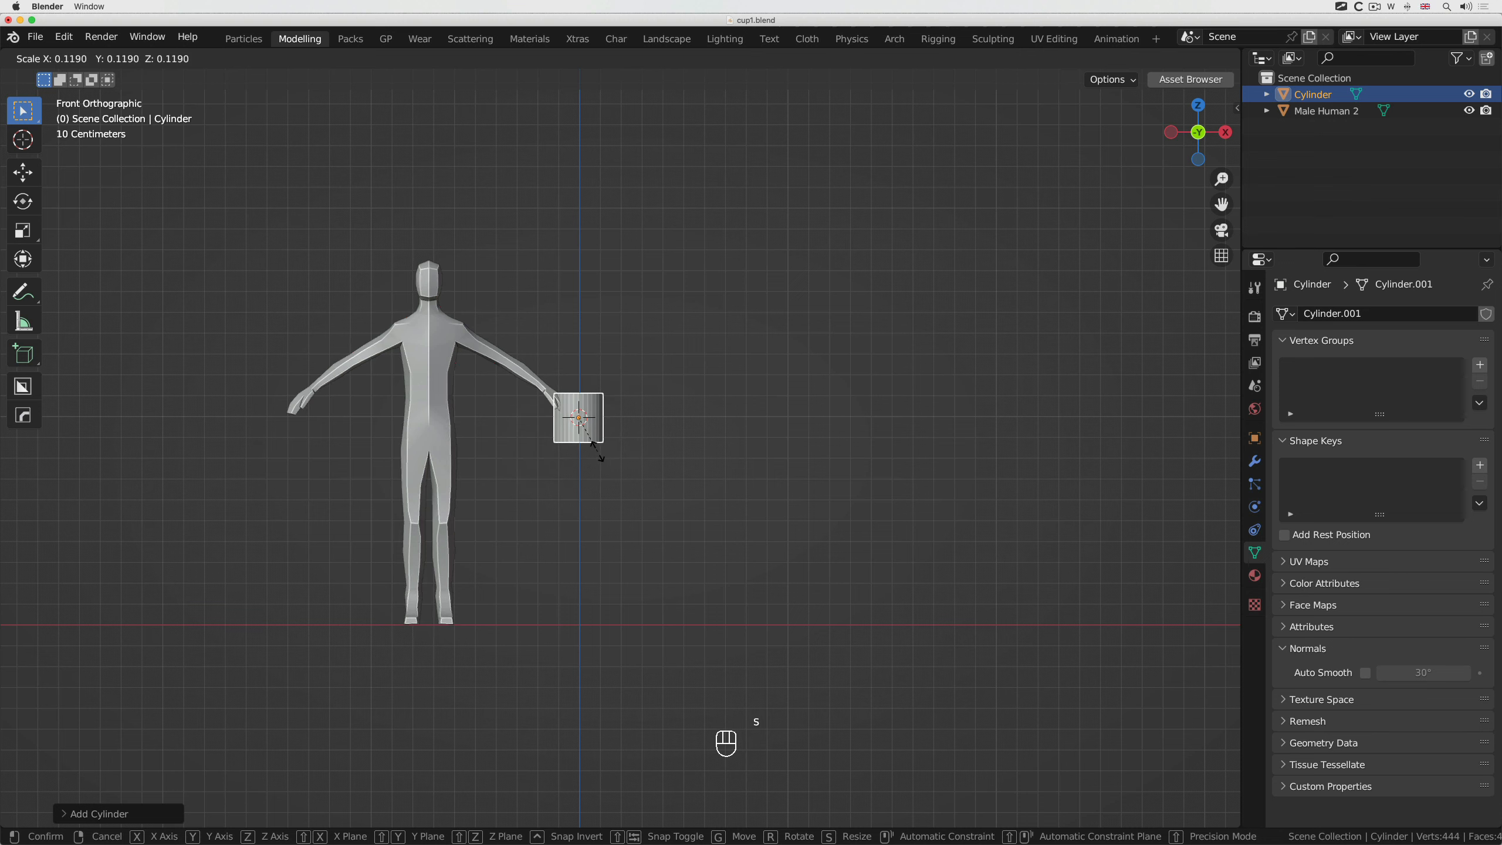
left_click(594, 449)
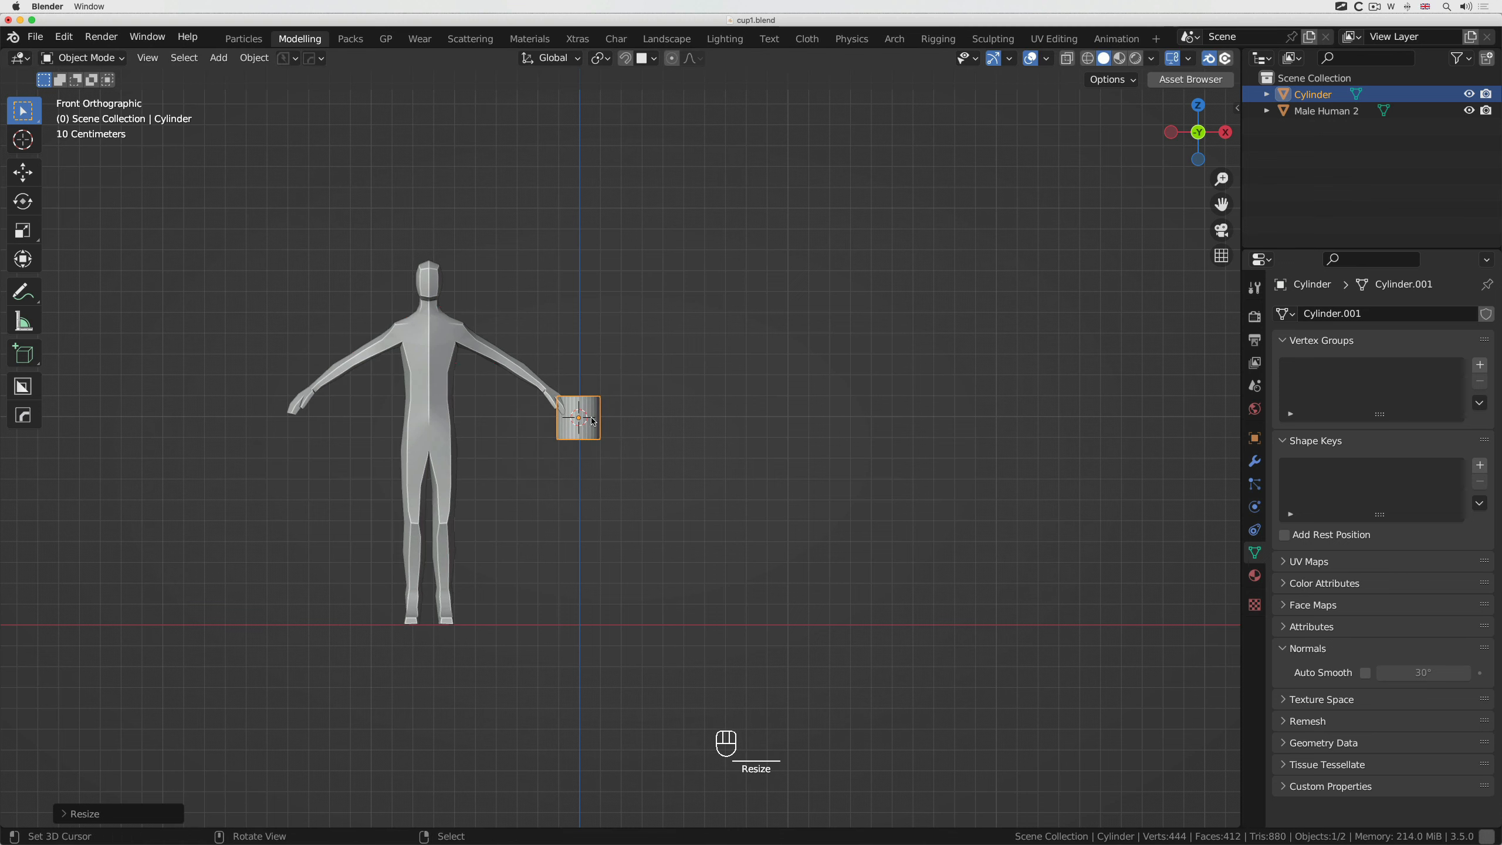
middle_click_drag(597, 447, 603, 421, "ctrl")
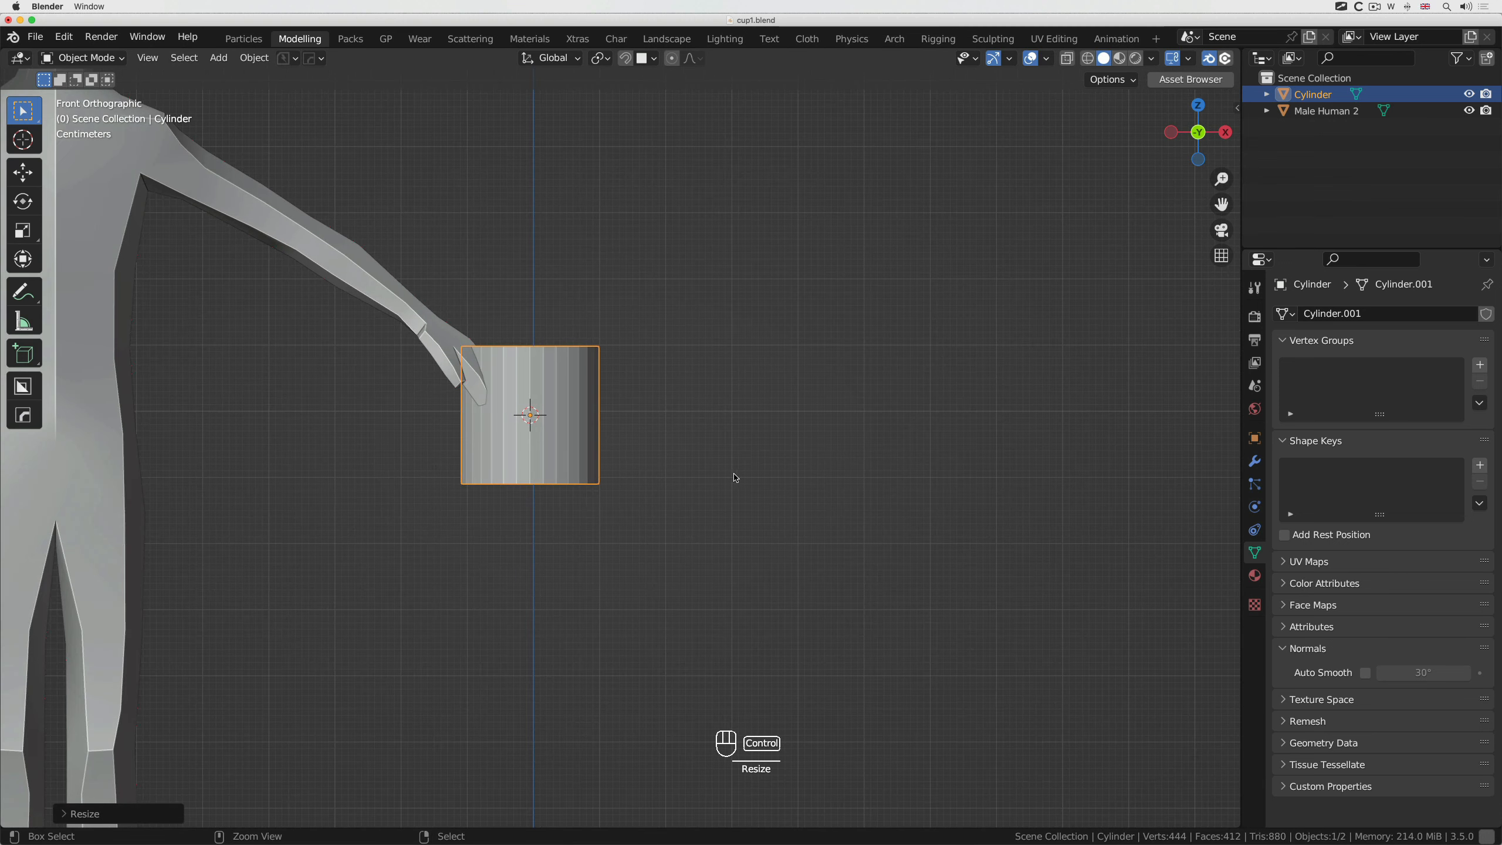
key("s")
key("shift+z")
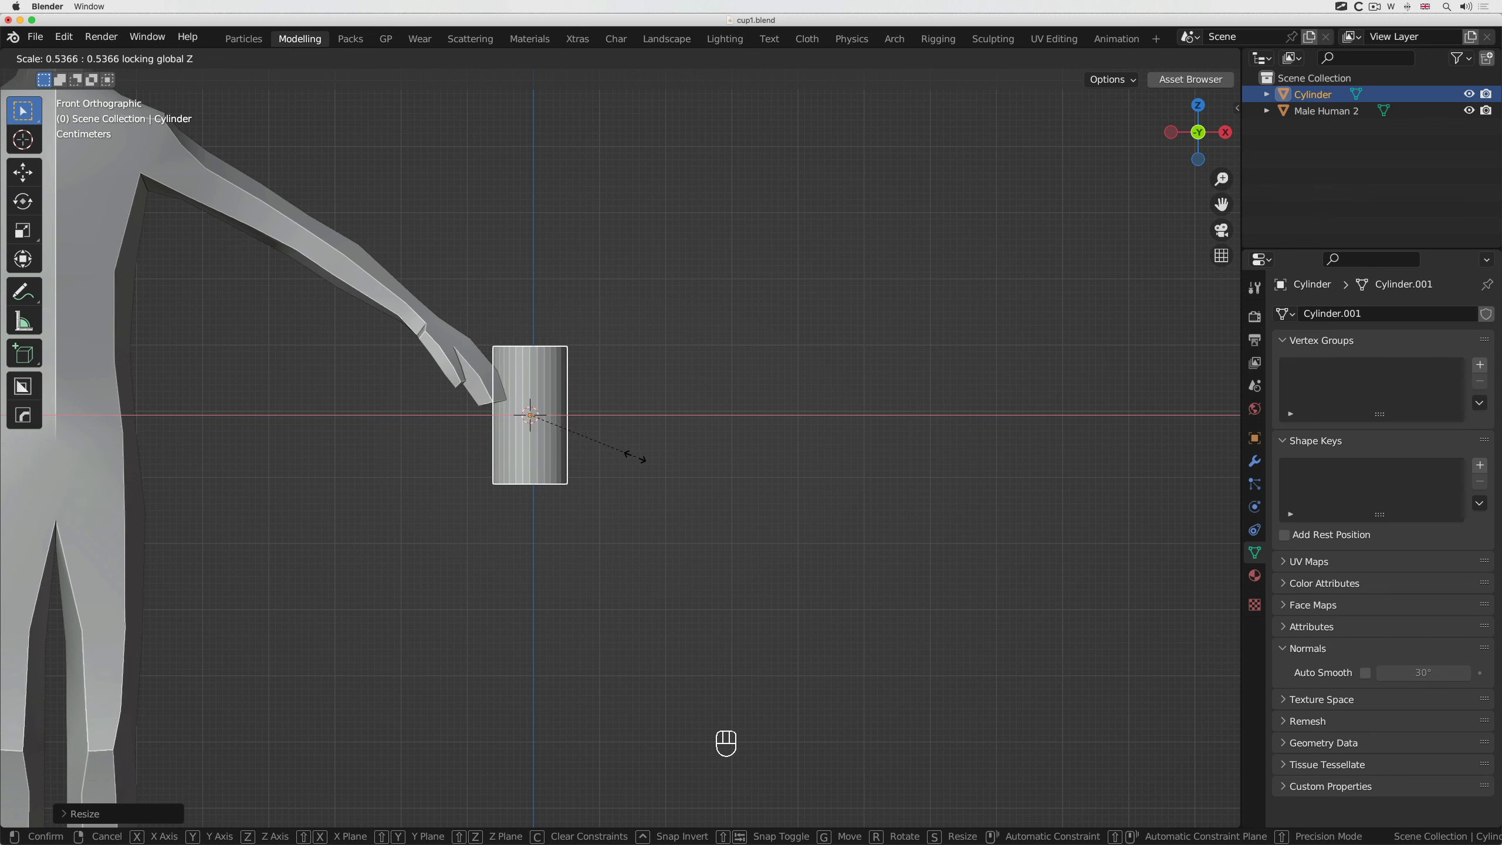
left_click(624, 453)
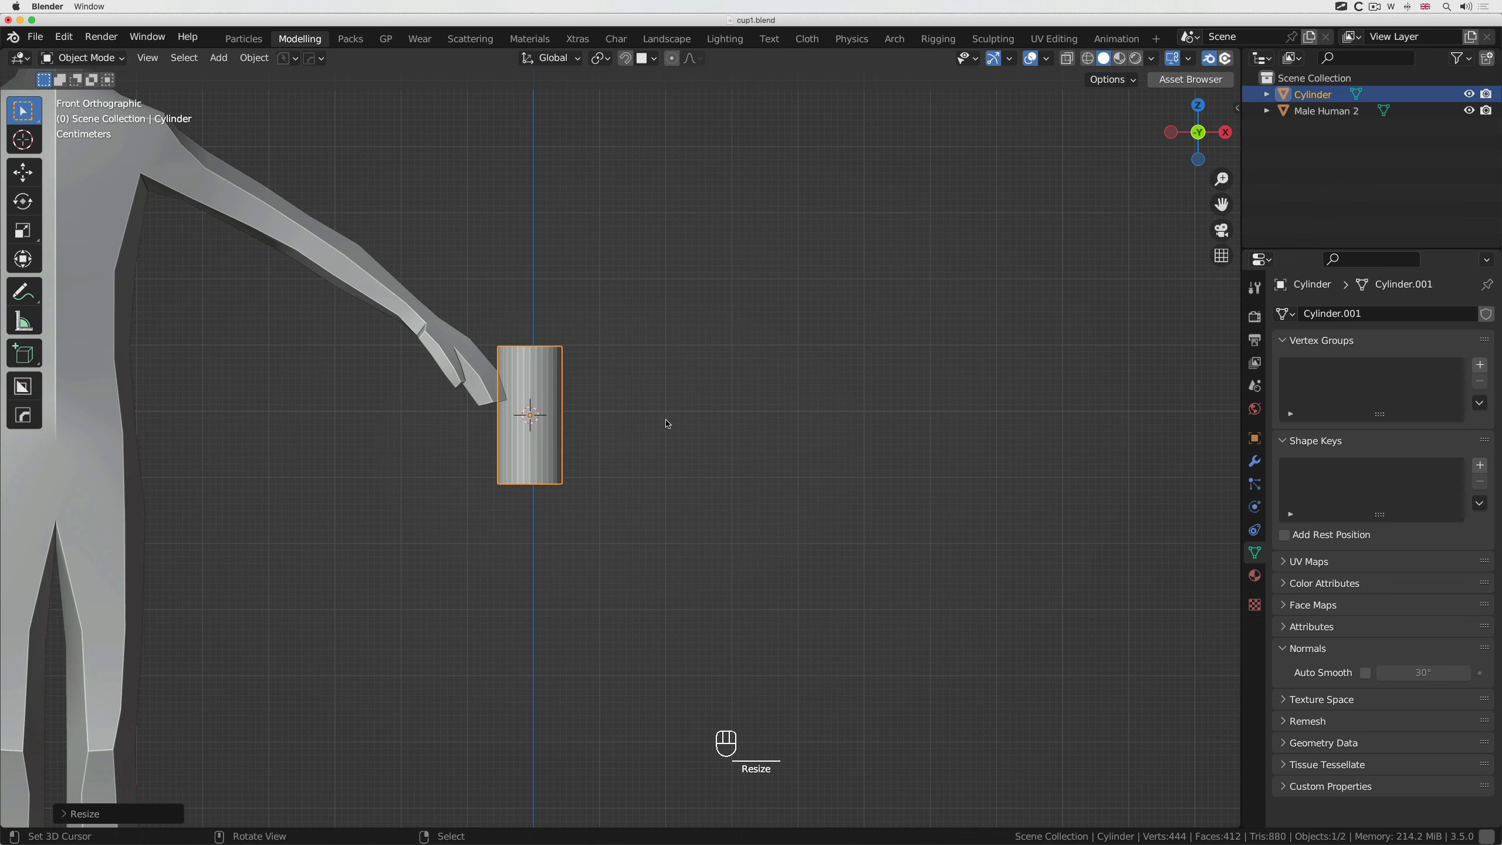
Examine the cylinder's proportions against the figure's hand from several angles, including the front, right and top orthographic views
middle_click_drag(669, 422, 661, 424)
scroll(661, 423, "right", 10)
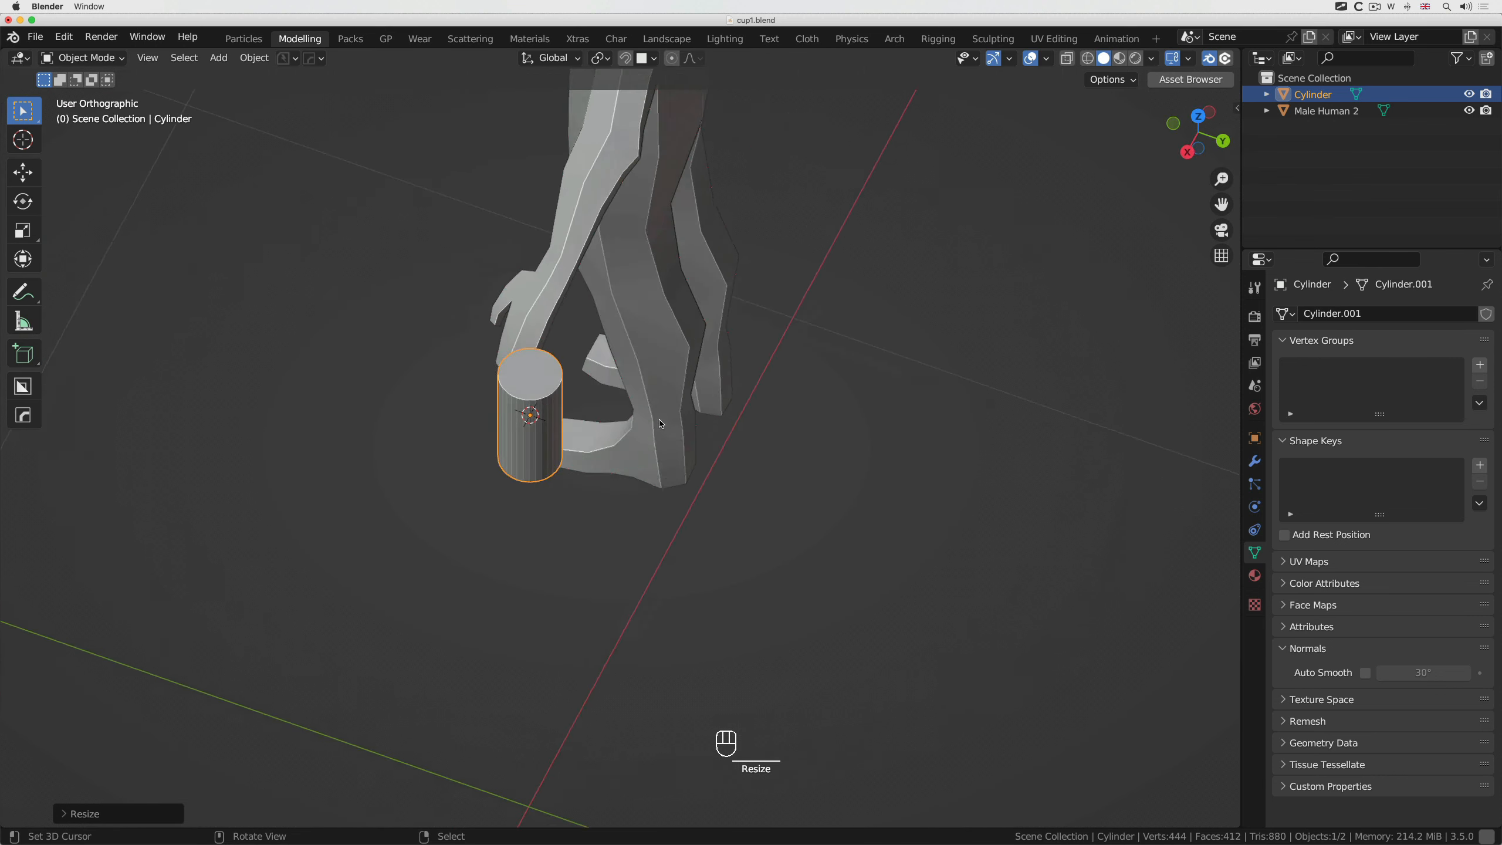
scroll(661, 424, "left", 4)
scroll(662, 424, "down", 5)
scroll(661, 424, "left", 10)
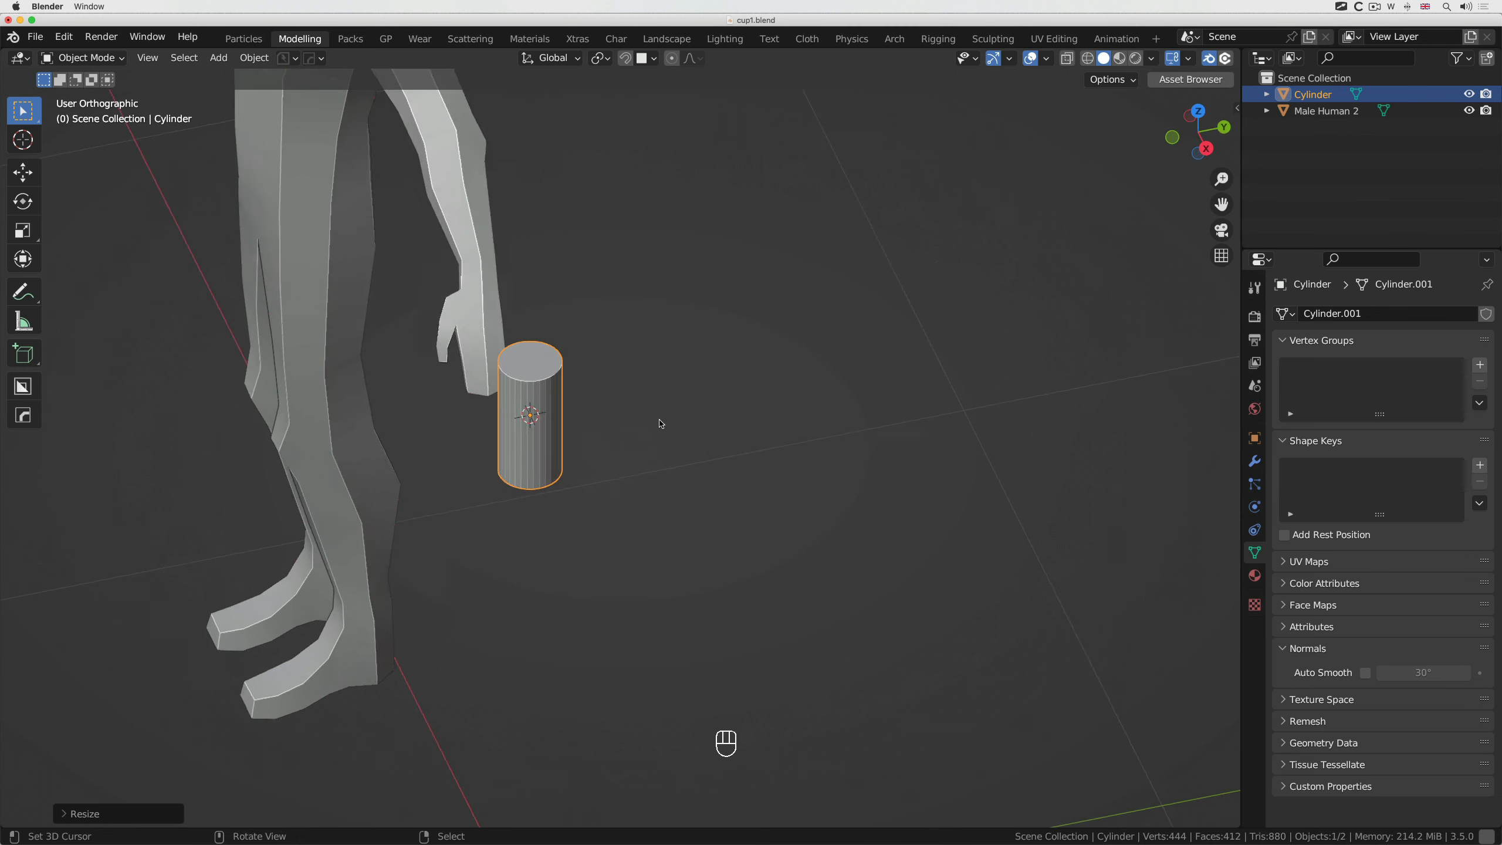
scroll(662, 424, "down", 3)
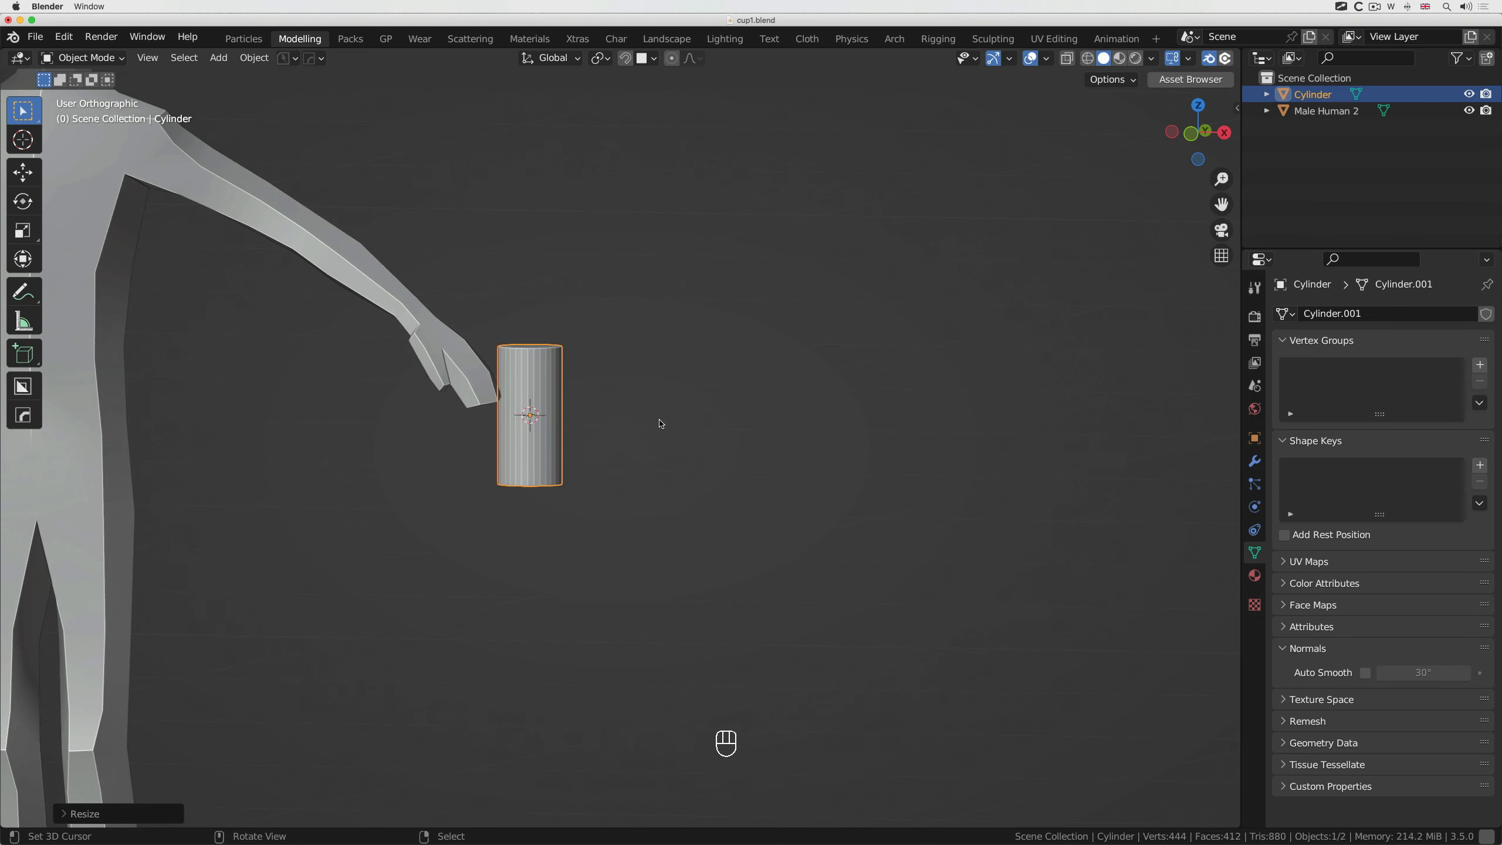
key("KP_1")
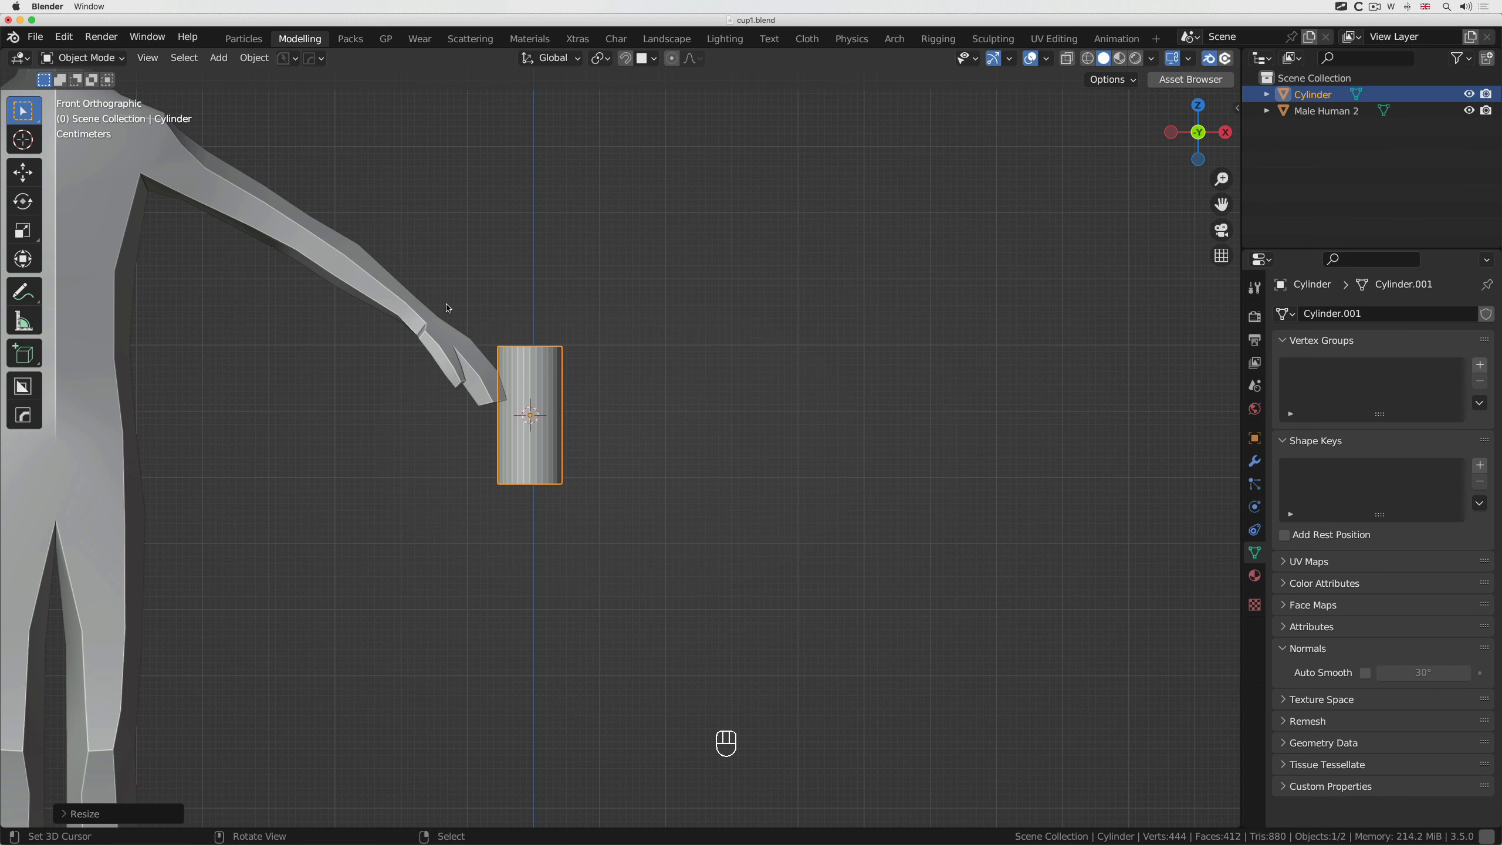
key("KP_3")
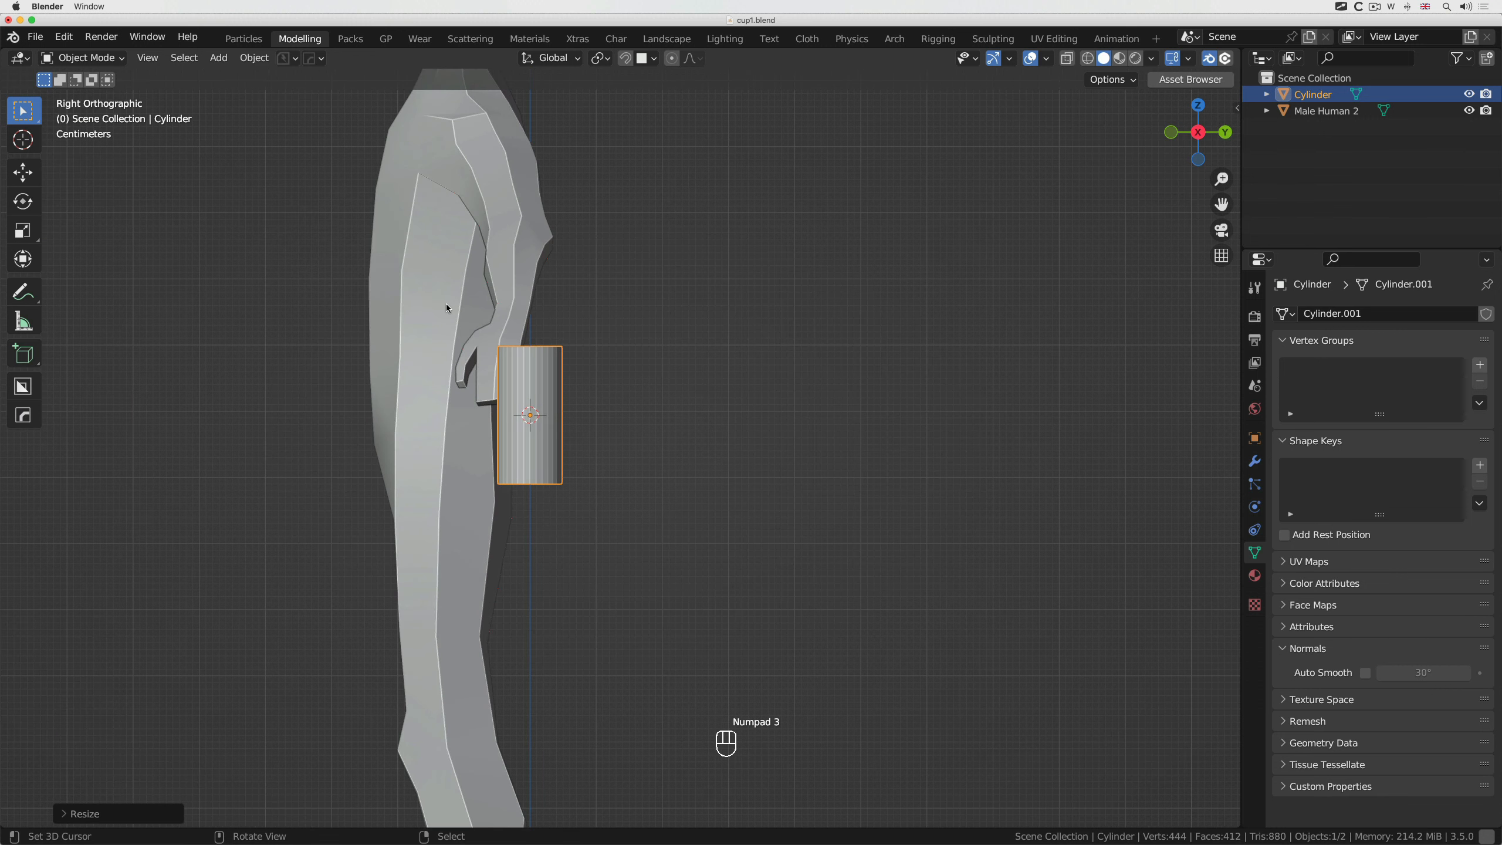
key("KP_7")
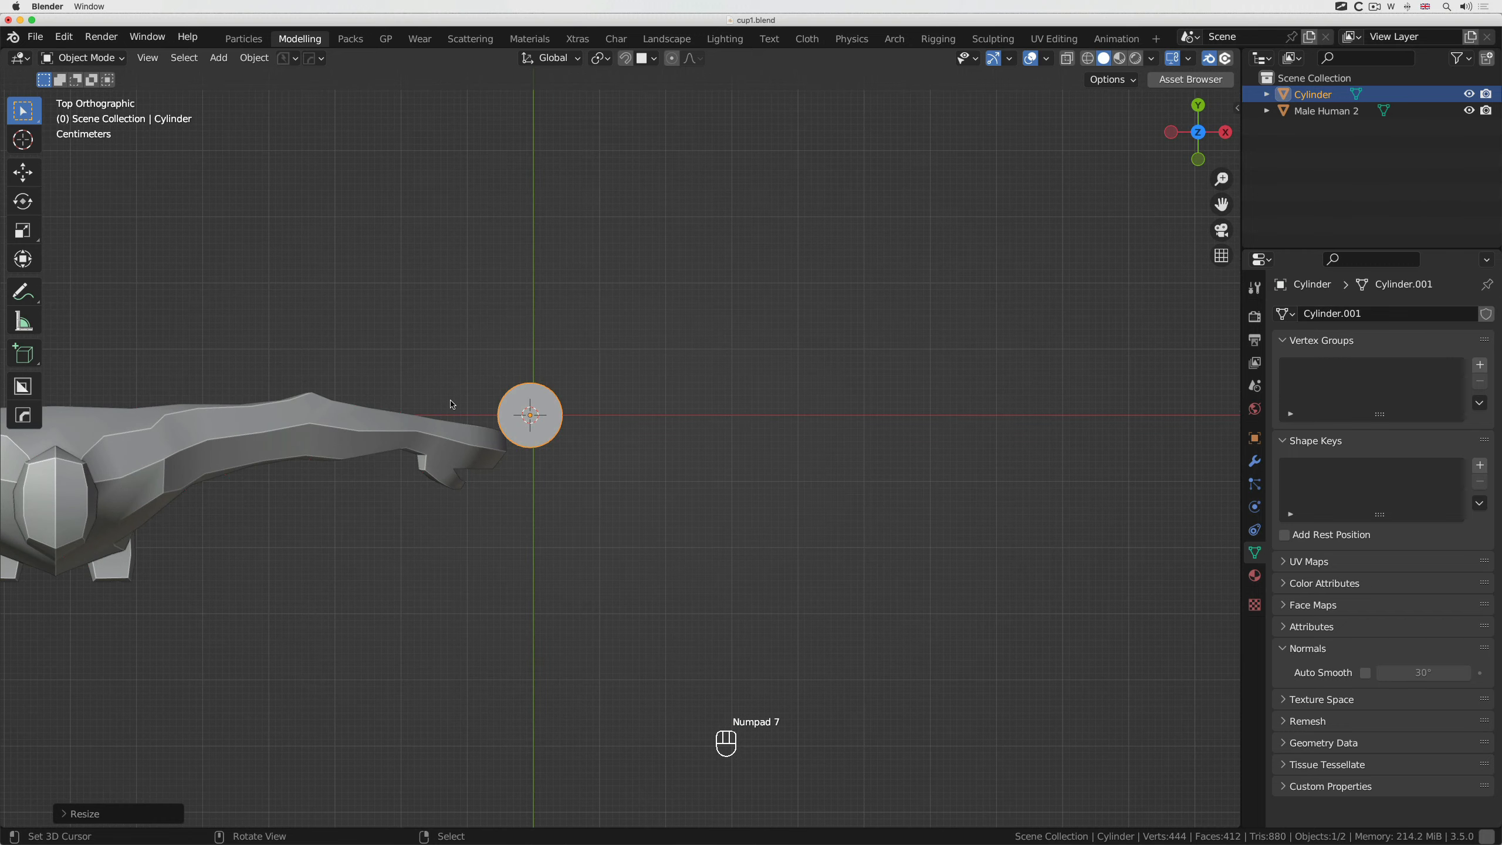
scroll(604, 537, "down", 10)
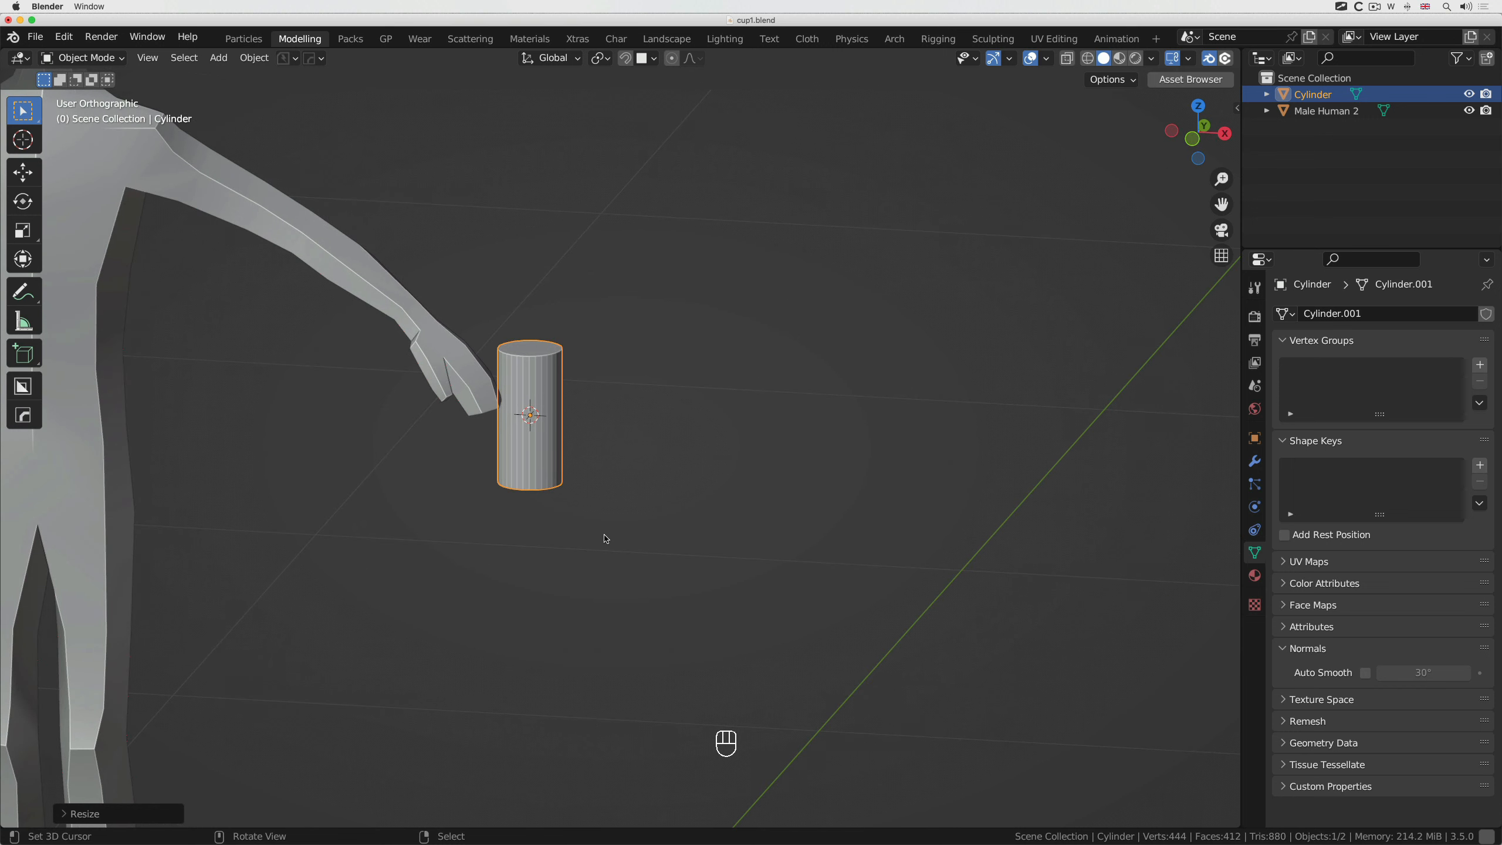
key("KP_1")
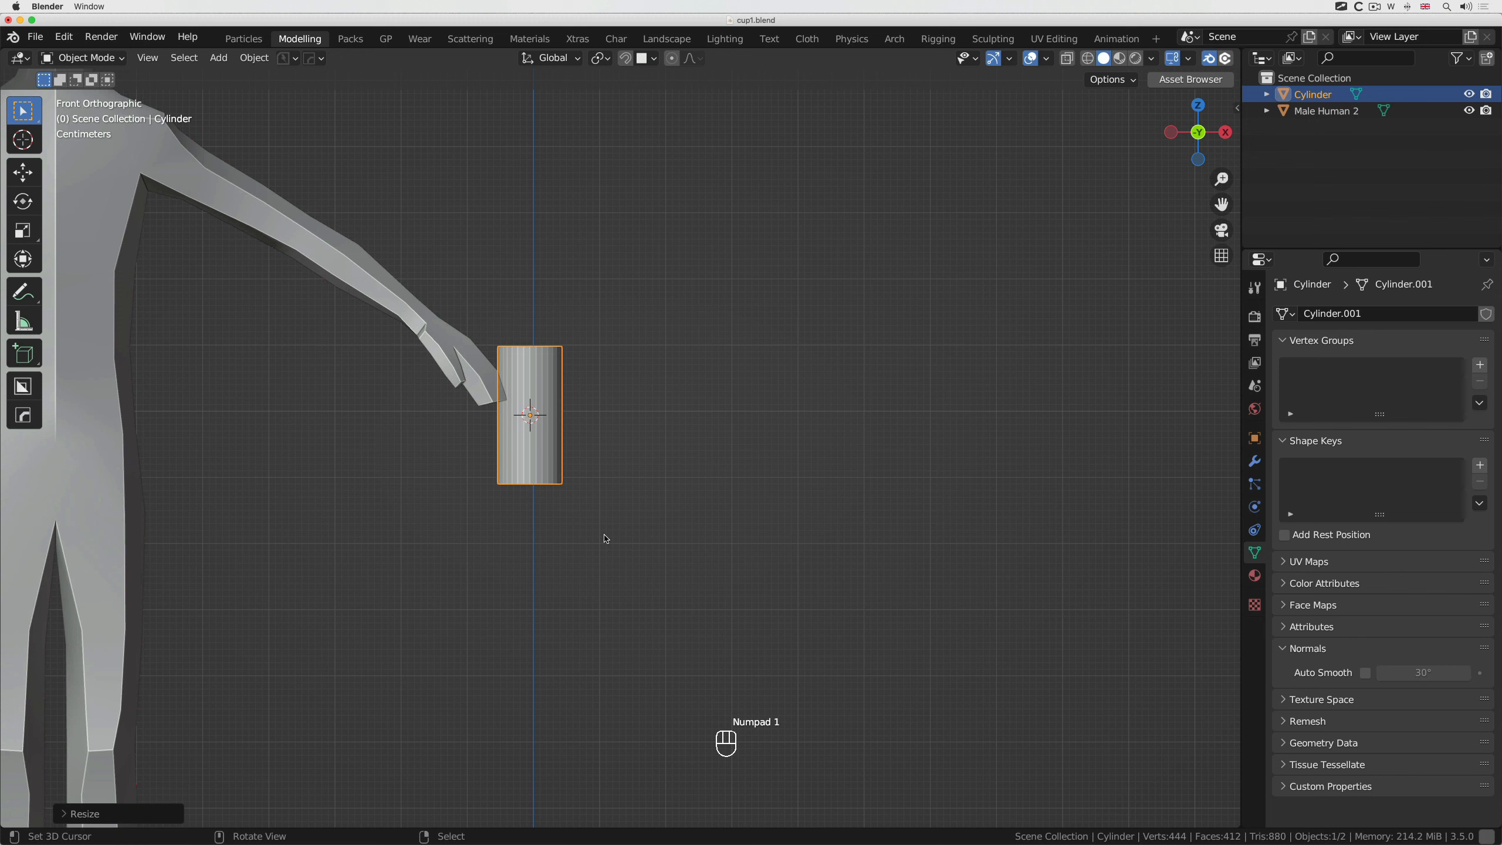
Apply Shade Auto Smooth at 30° to the cylinder beside the figure's hand
scroll(568, 418, "up", 3)
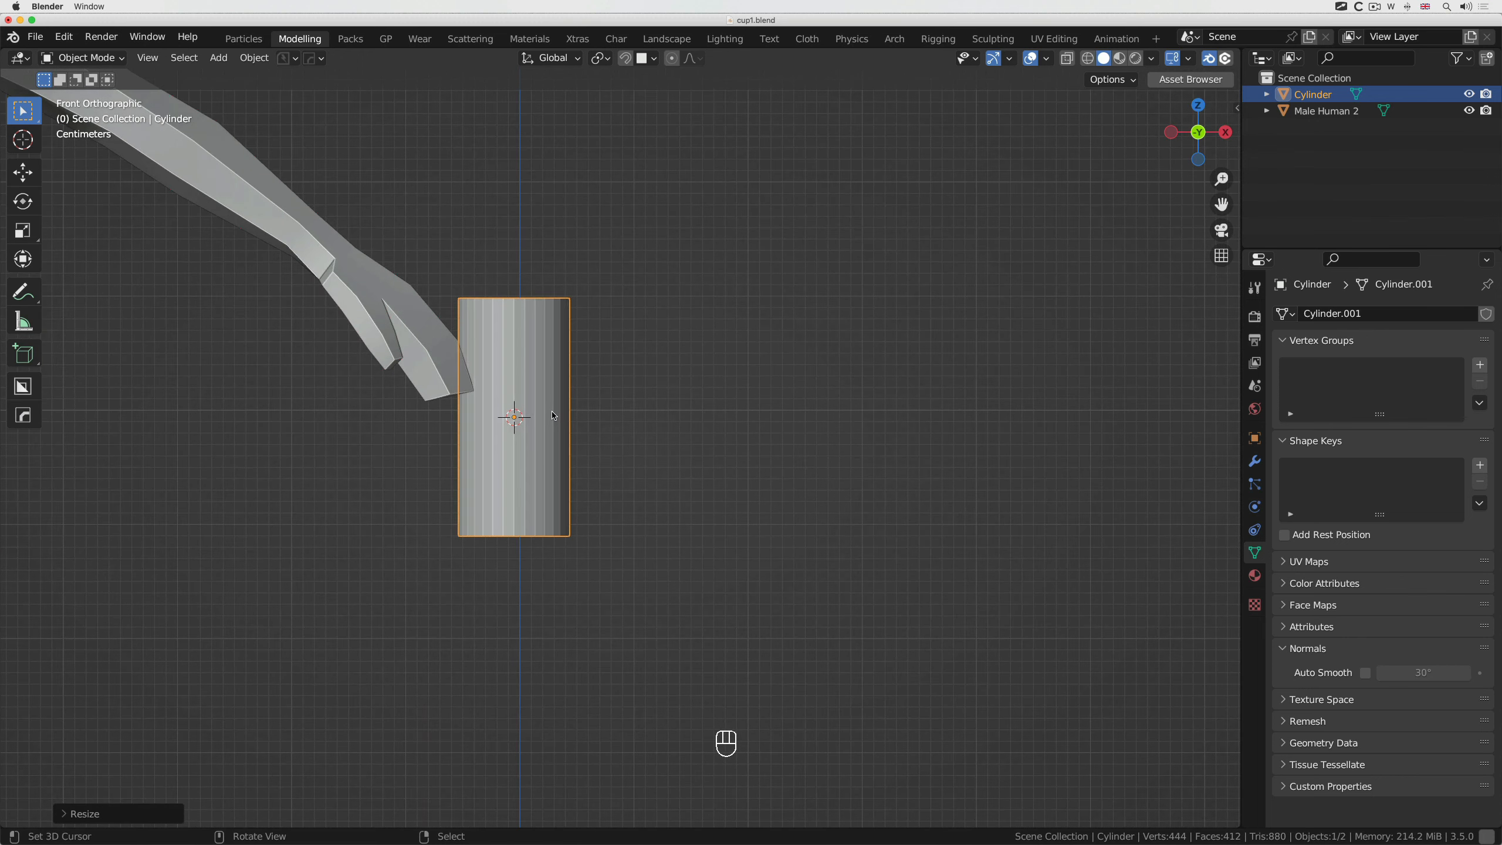
scroll(553, 416, "up", 4, "shift")
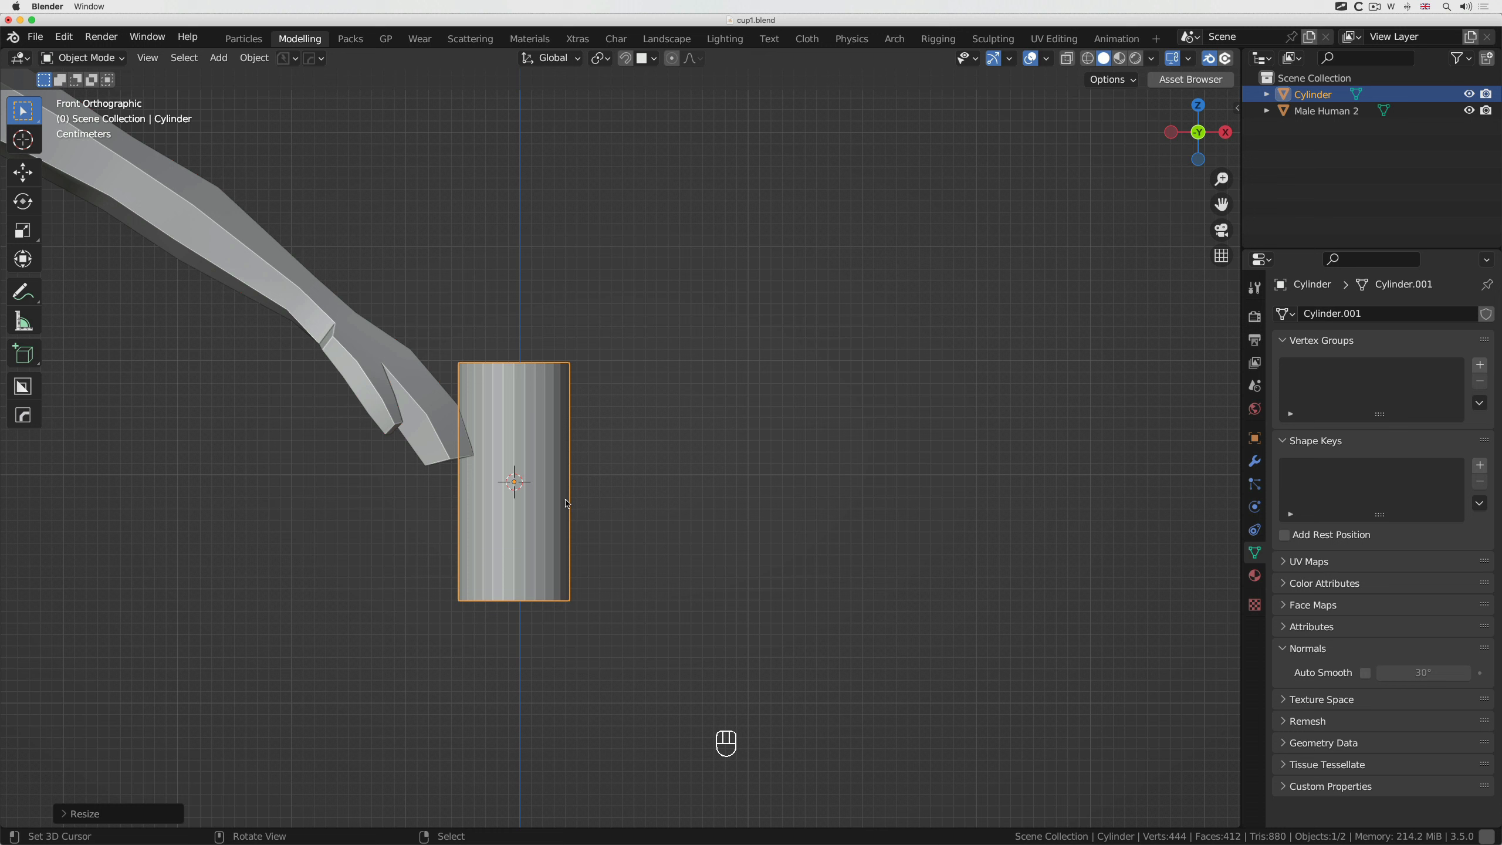
left_click(436, 422)
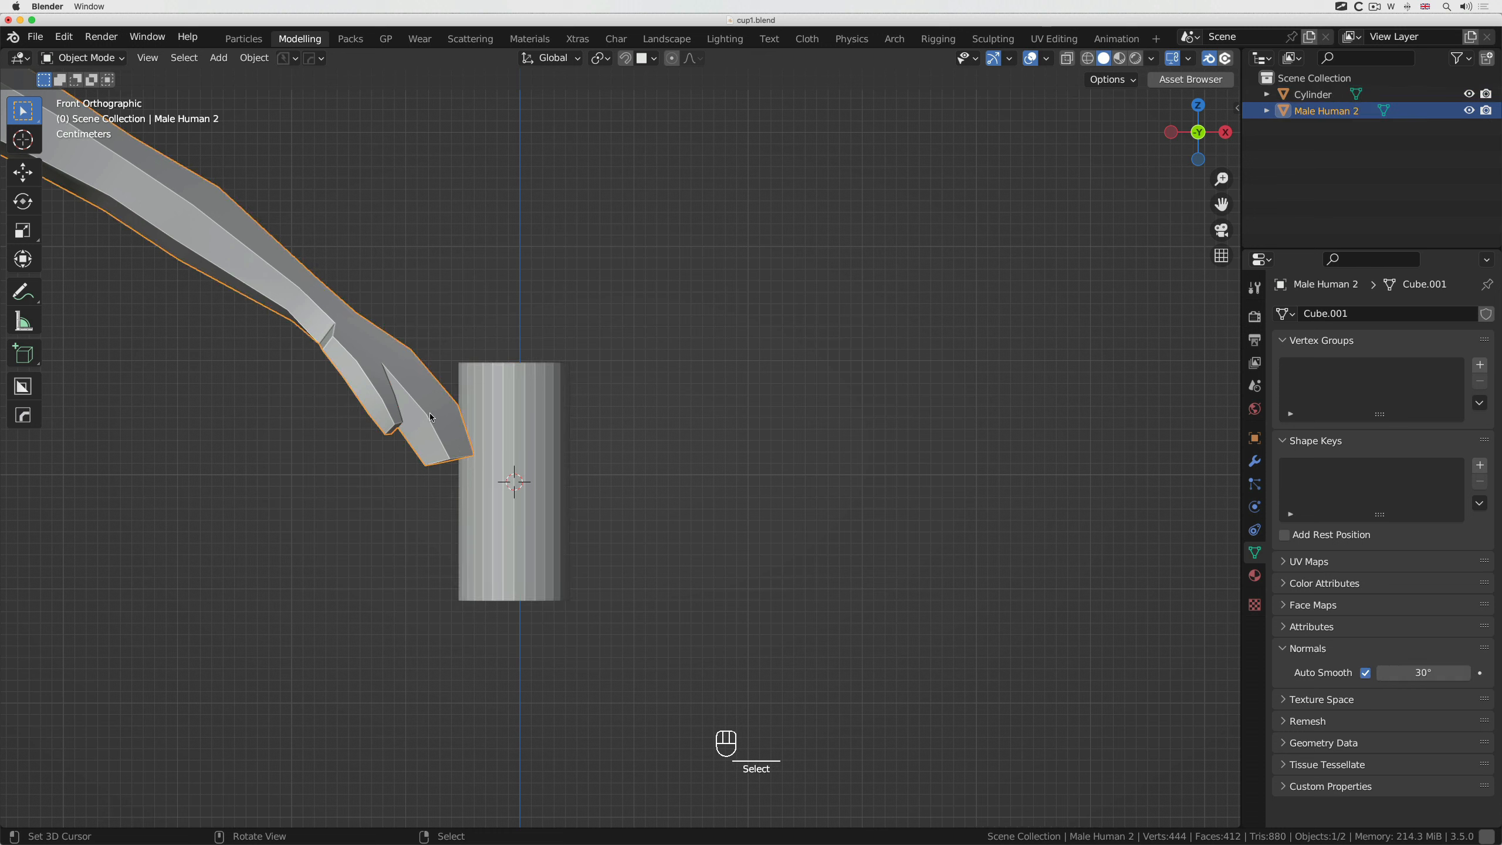
left_click(504, 441)
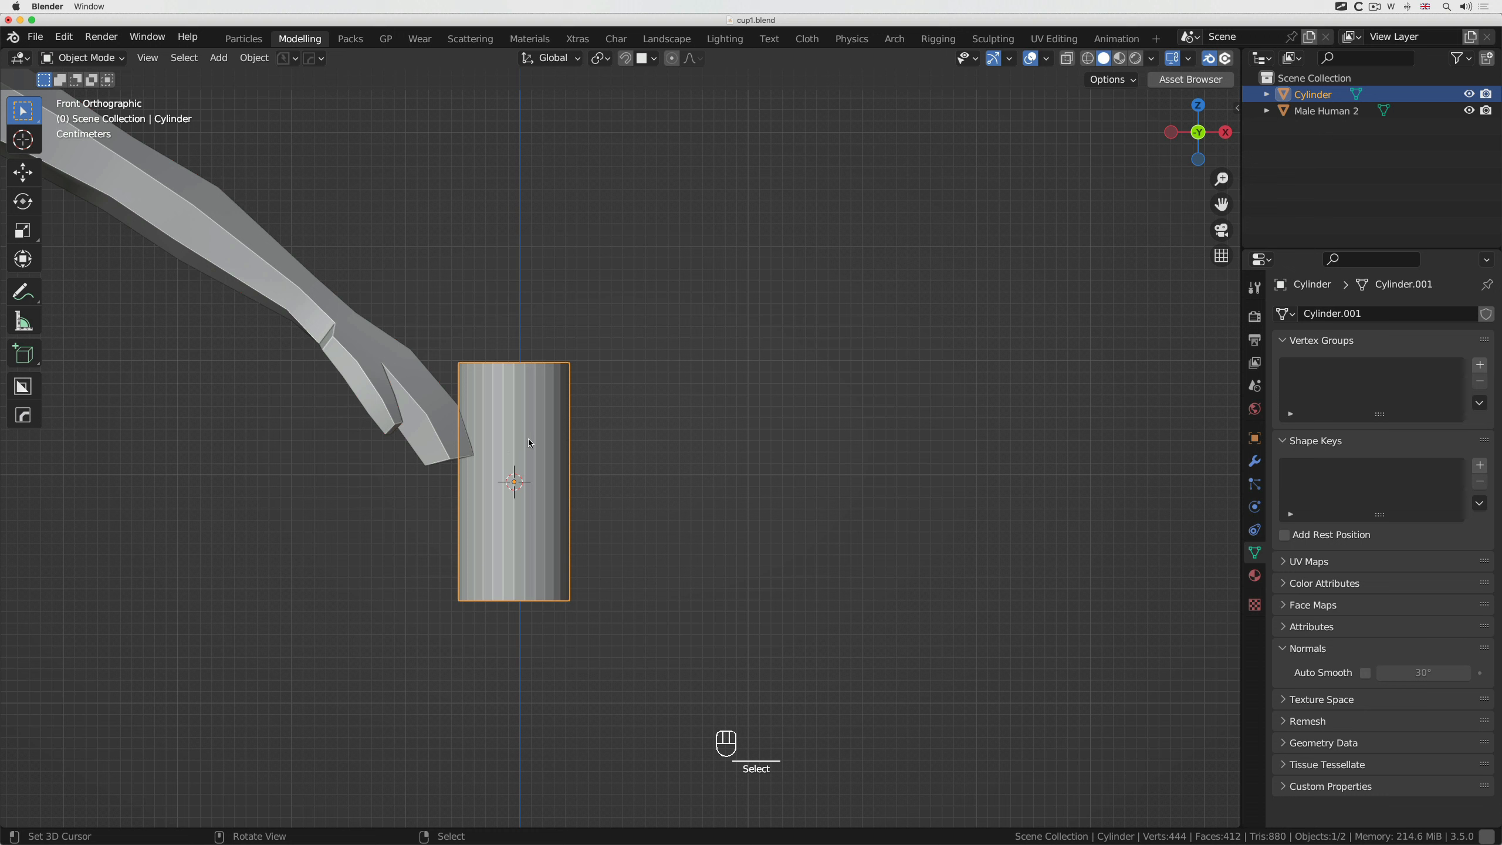
key("w")
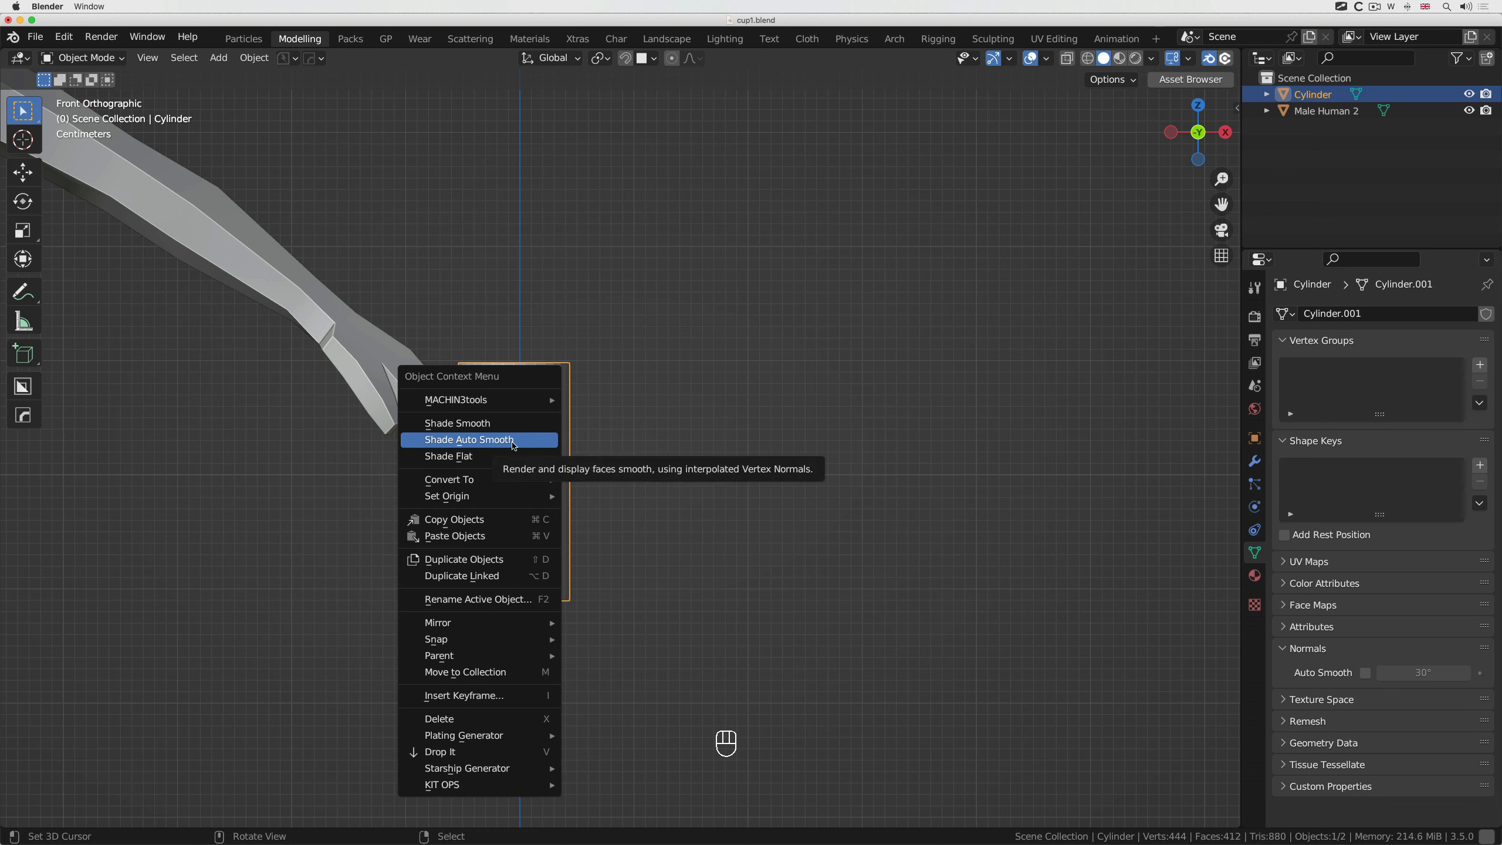
left_click(513, 445)
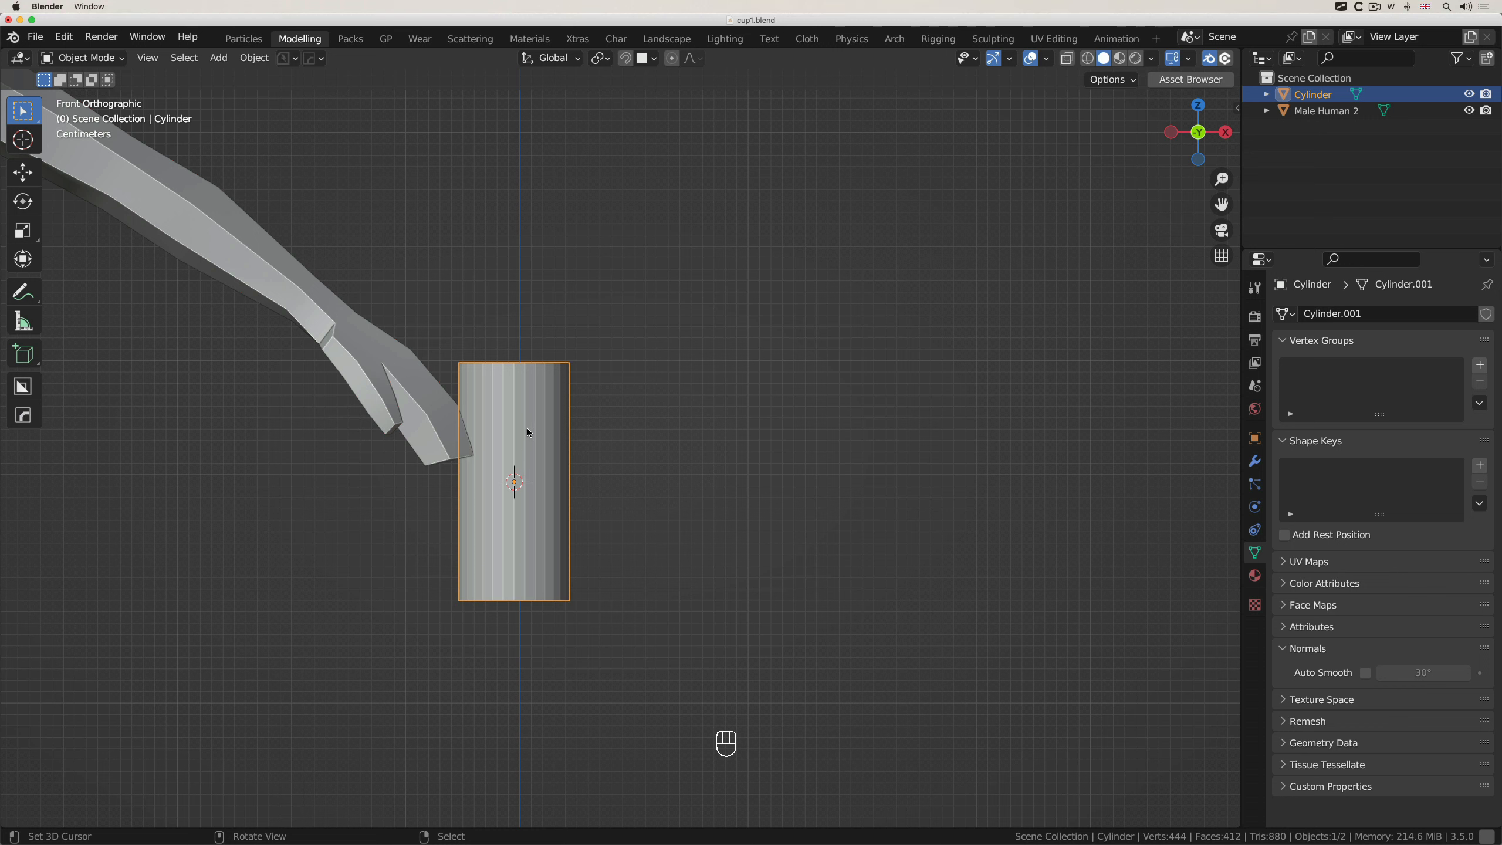
key("w")
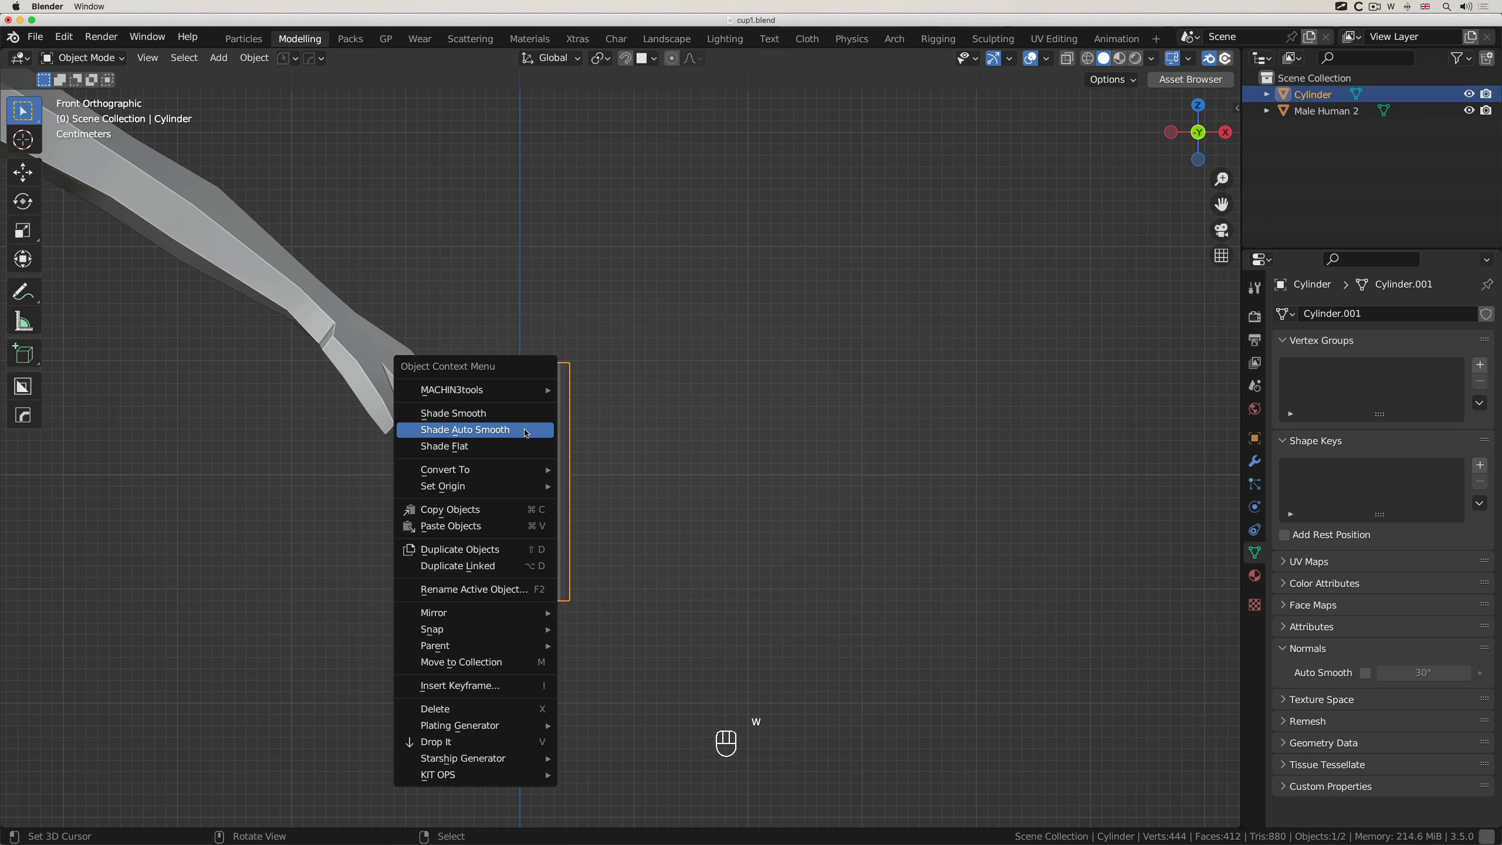
left_click(526, 430)
middle_click_drag(526, 427, 541, 414)
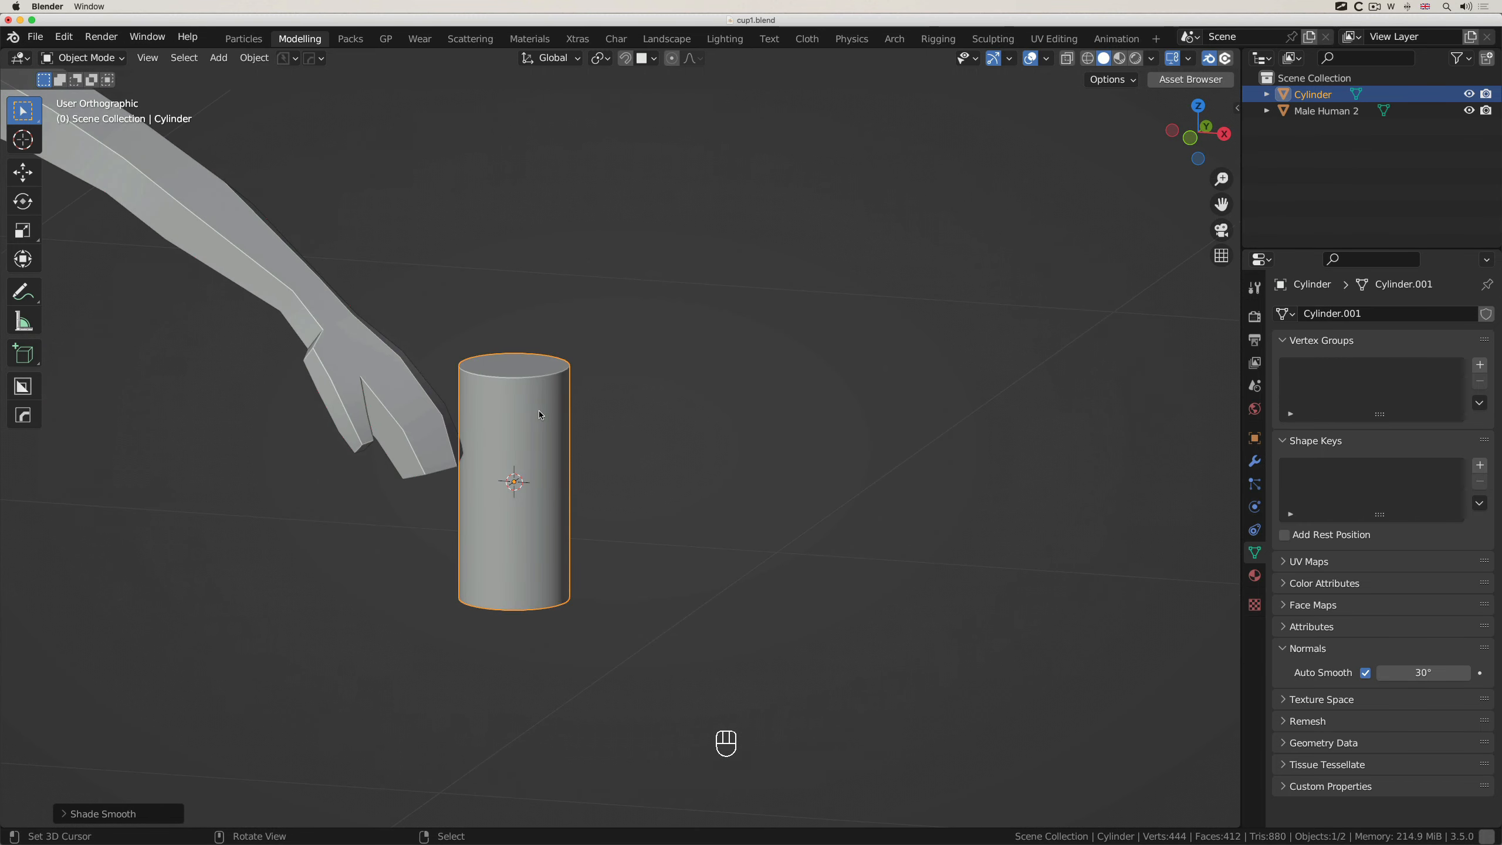
key("KP_1")
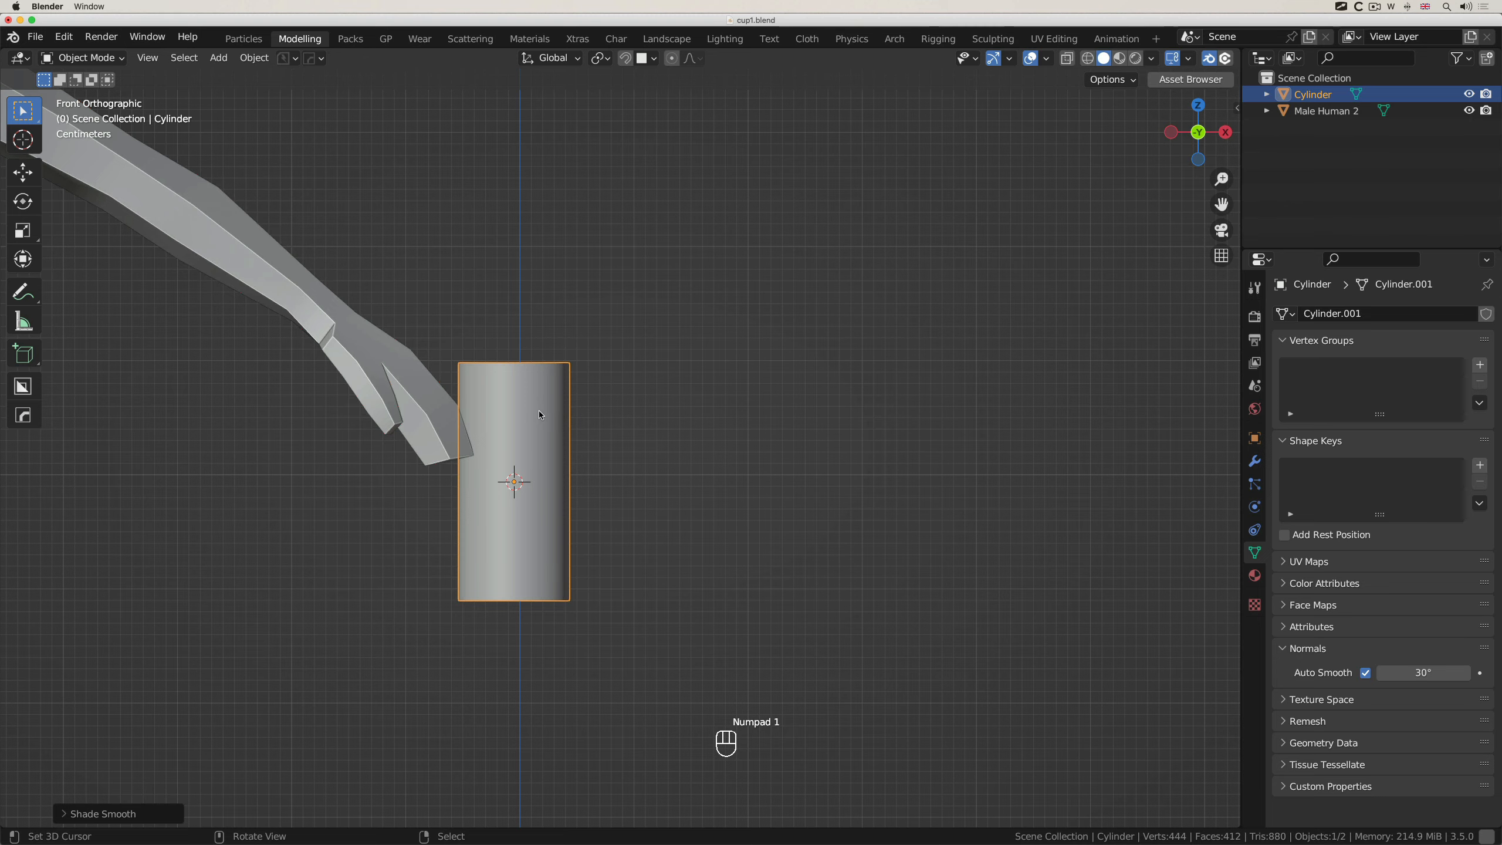
scroll(538, 412, "up", 2)
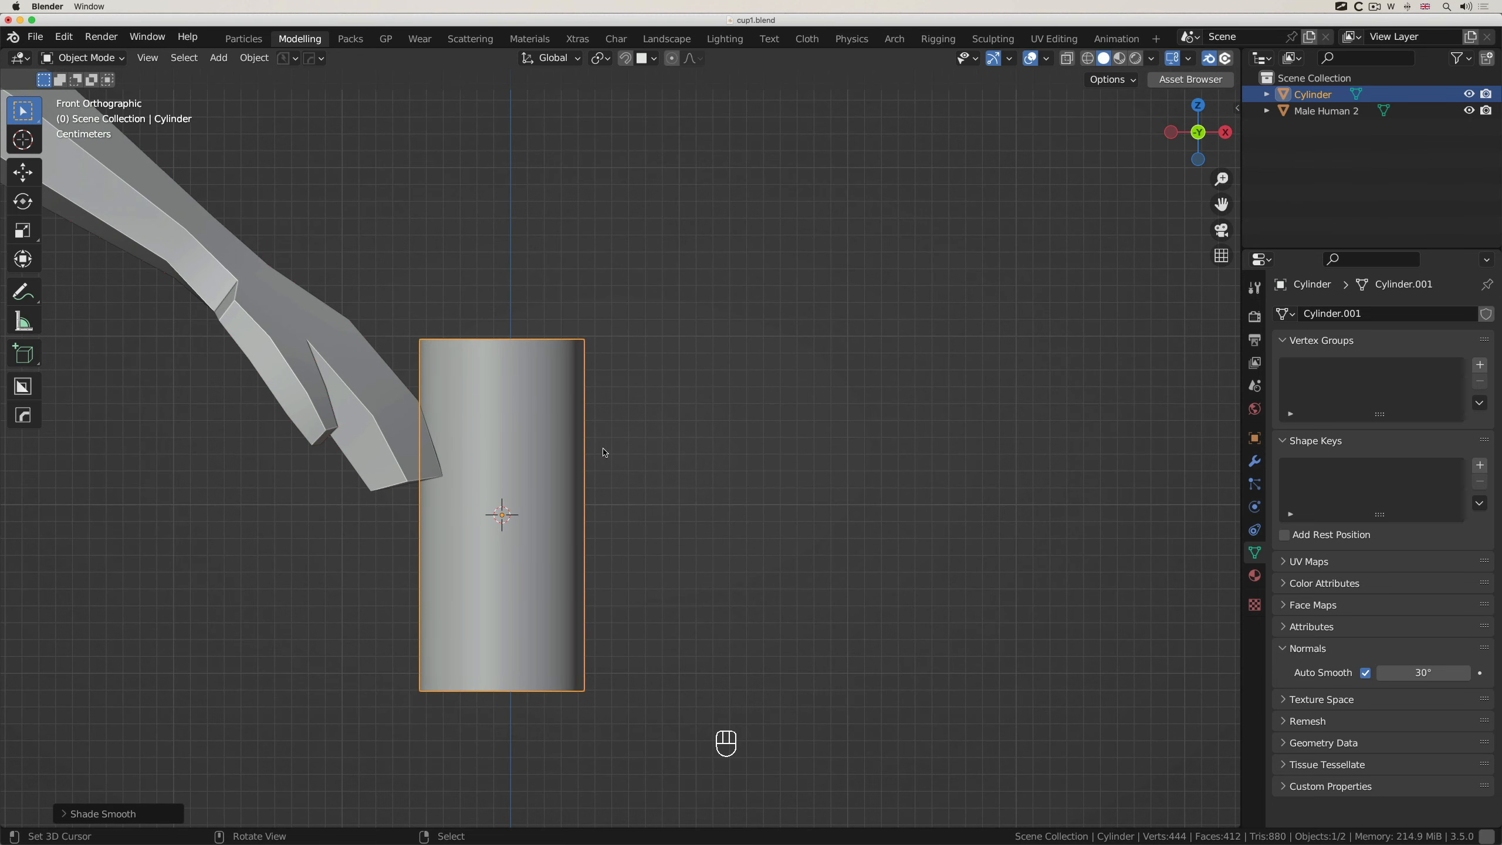
key("g")
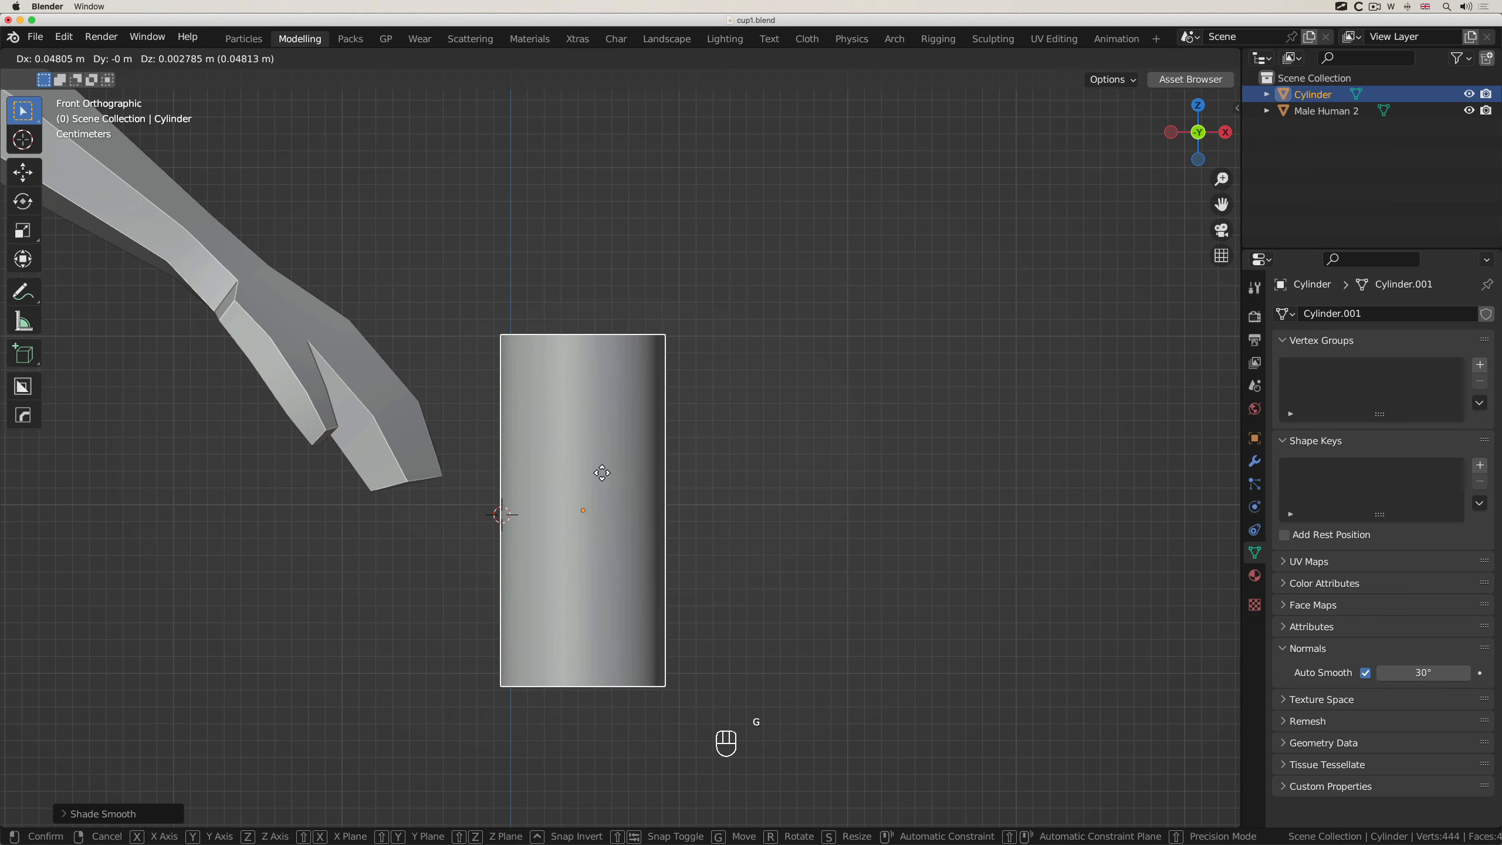
left_click(620, 474)
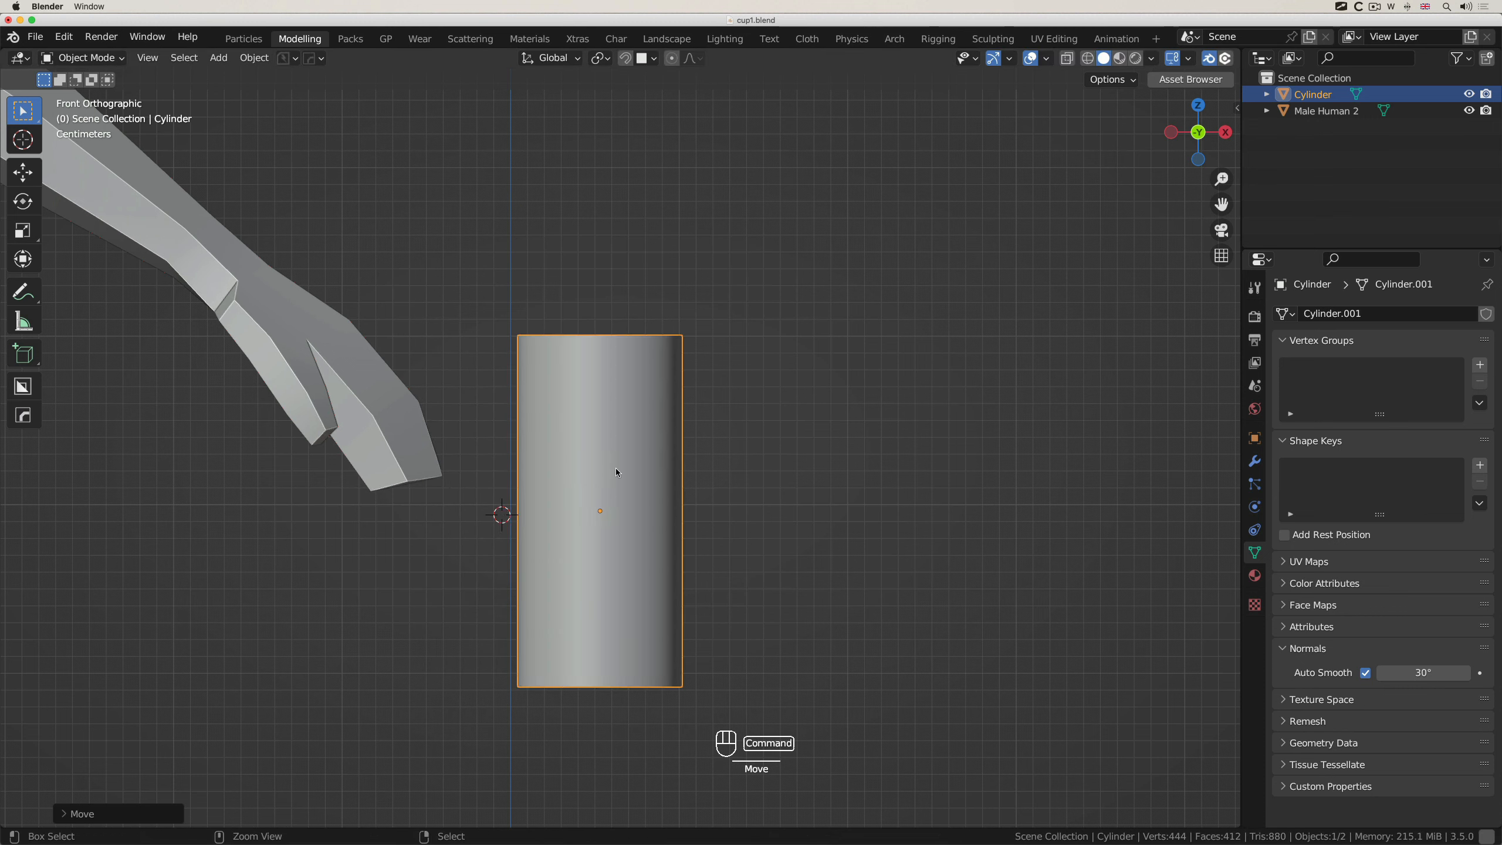
key("super+z")
key("g")
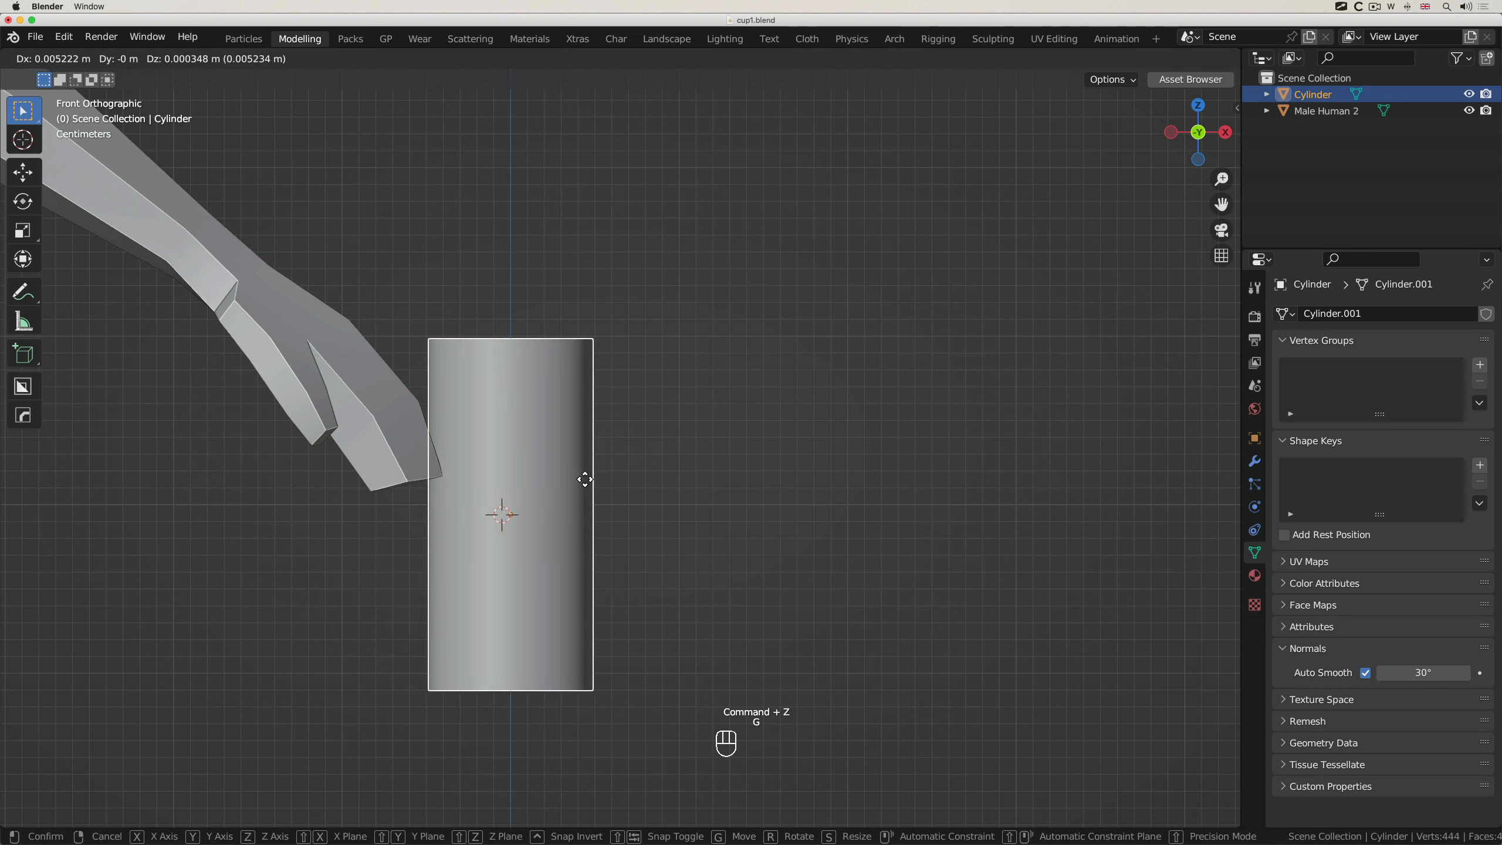
right_click(673, 473)
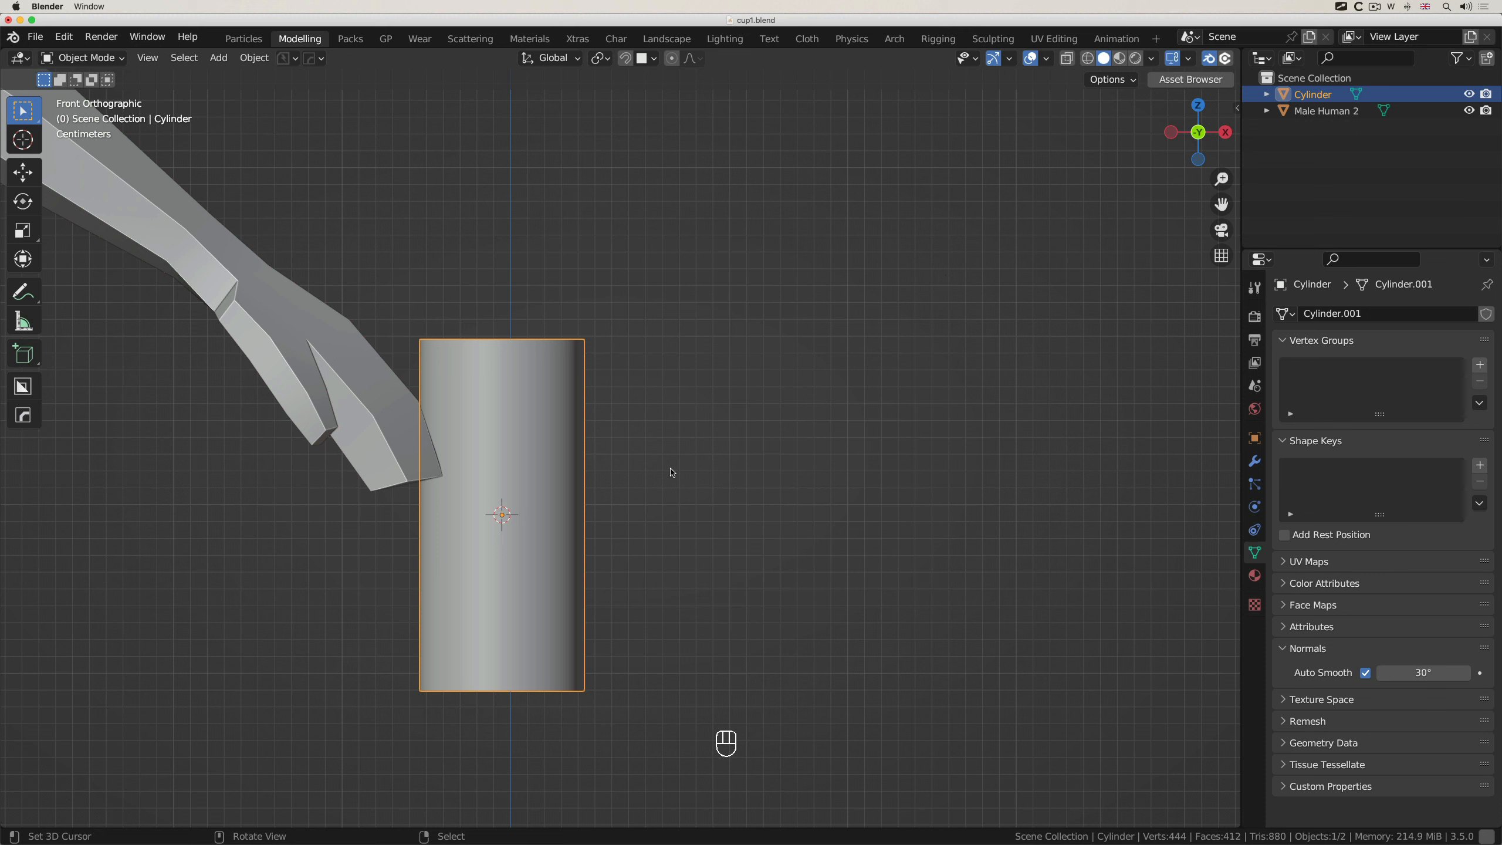
Move the cylinder about 0.063 m along +X in front view, clear of the figure's fingertips
key("g")
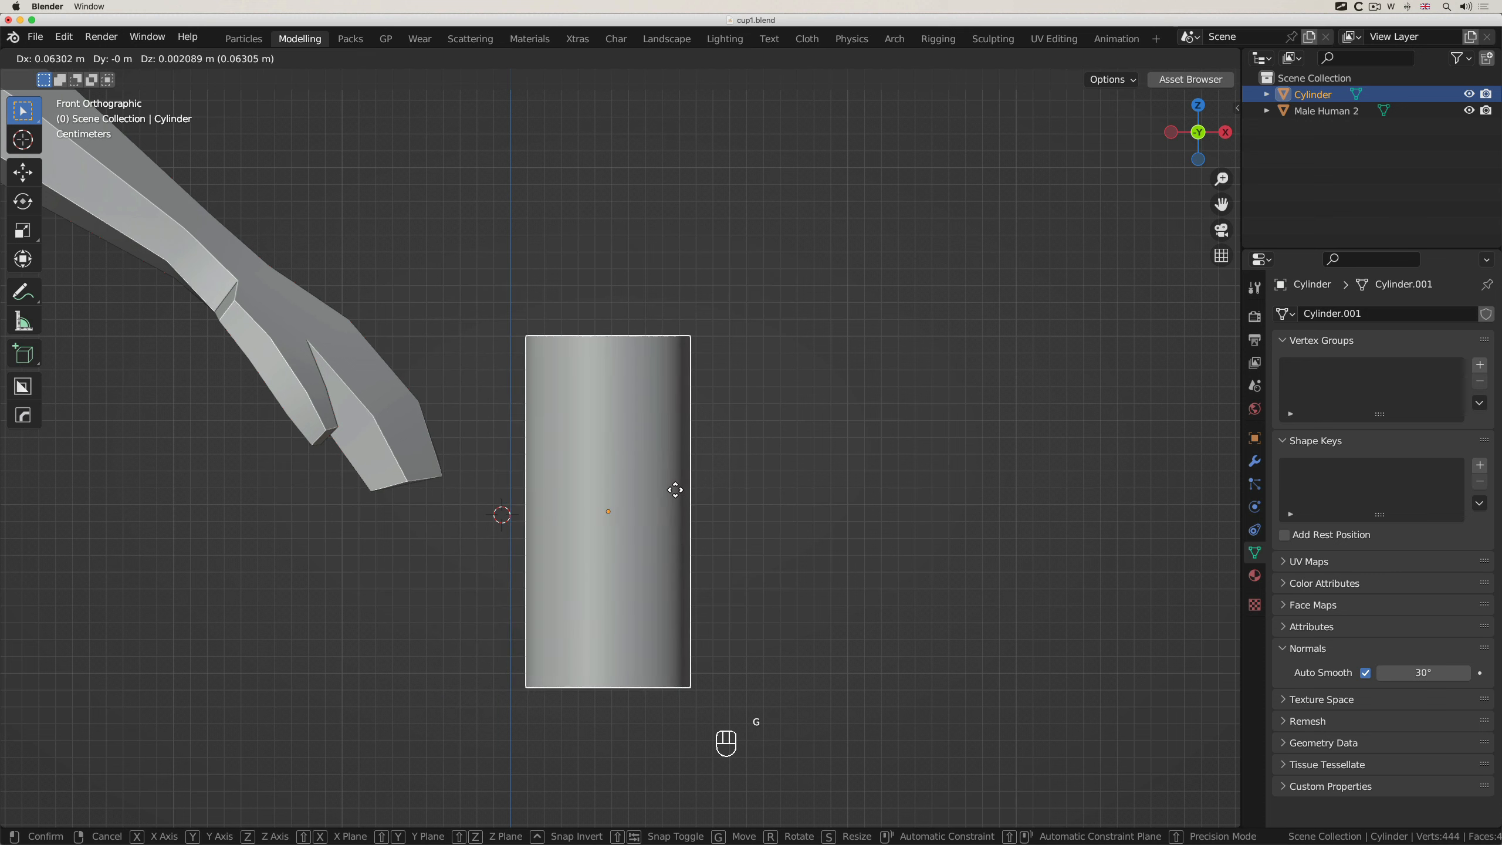
left_click(675, 490)
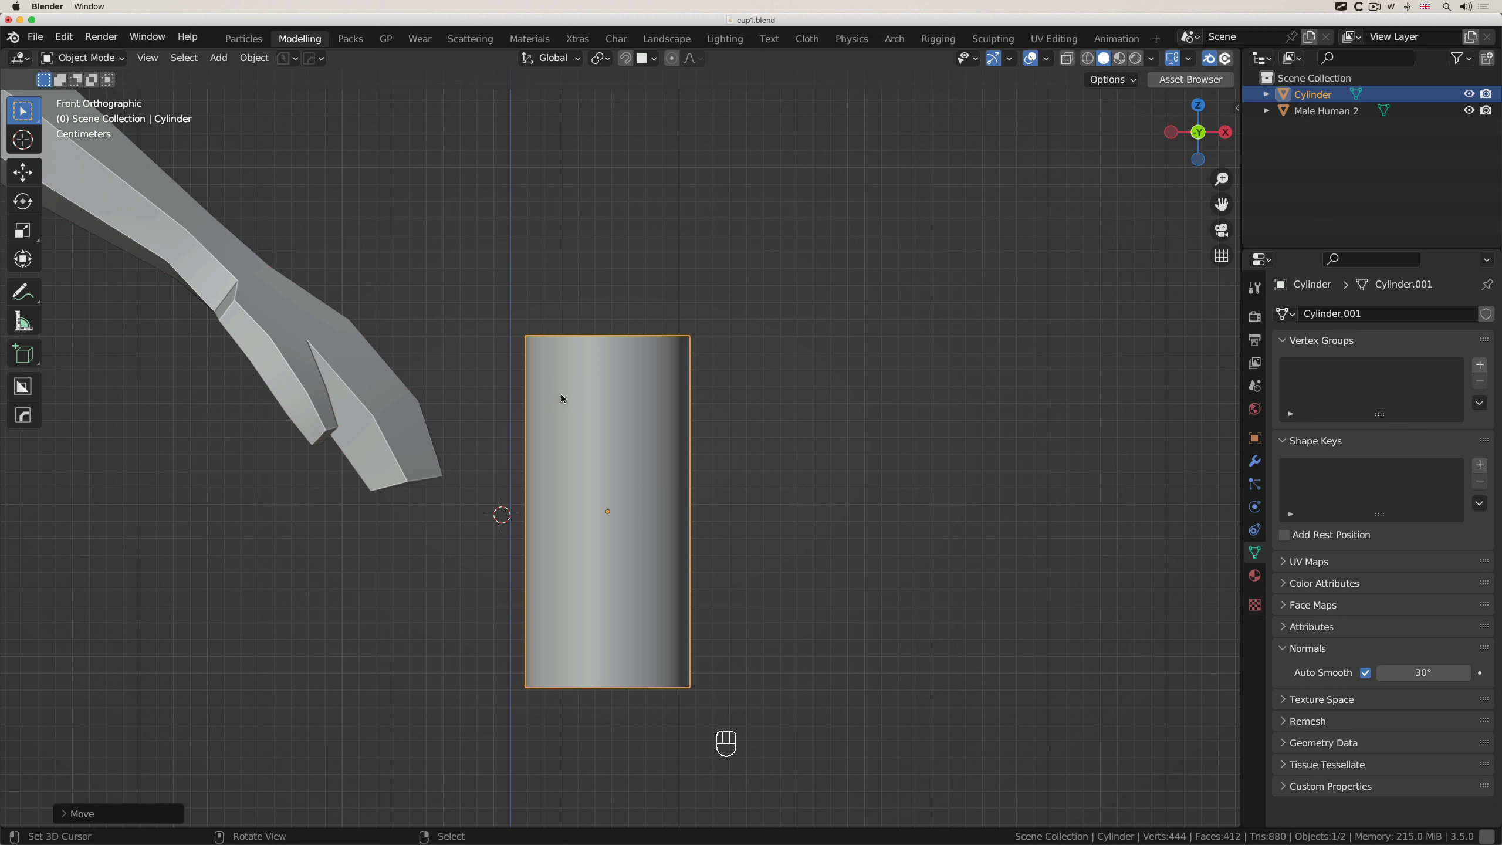
Switch the cylinder into Edit Mode with vertex selection, toggling back to Object Mode once to practise
key("Tab")
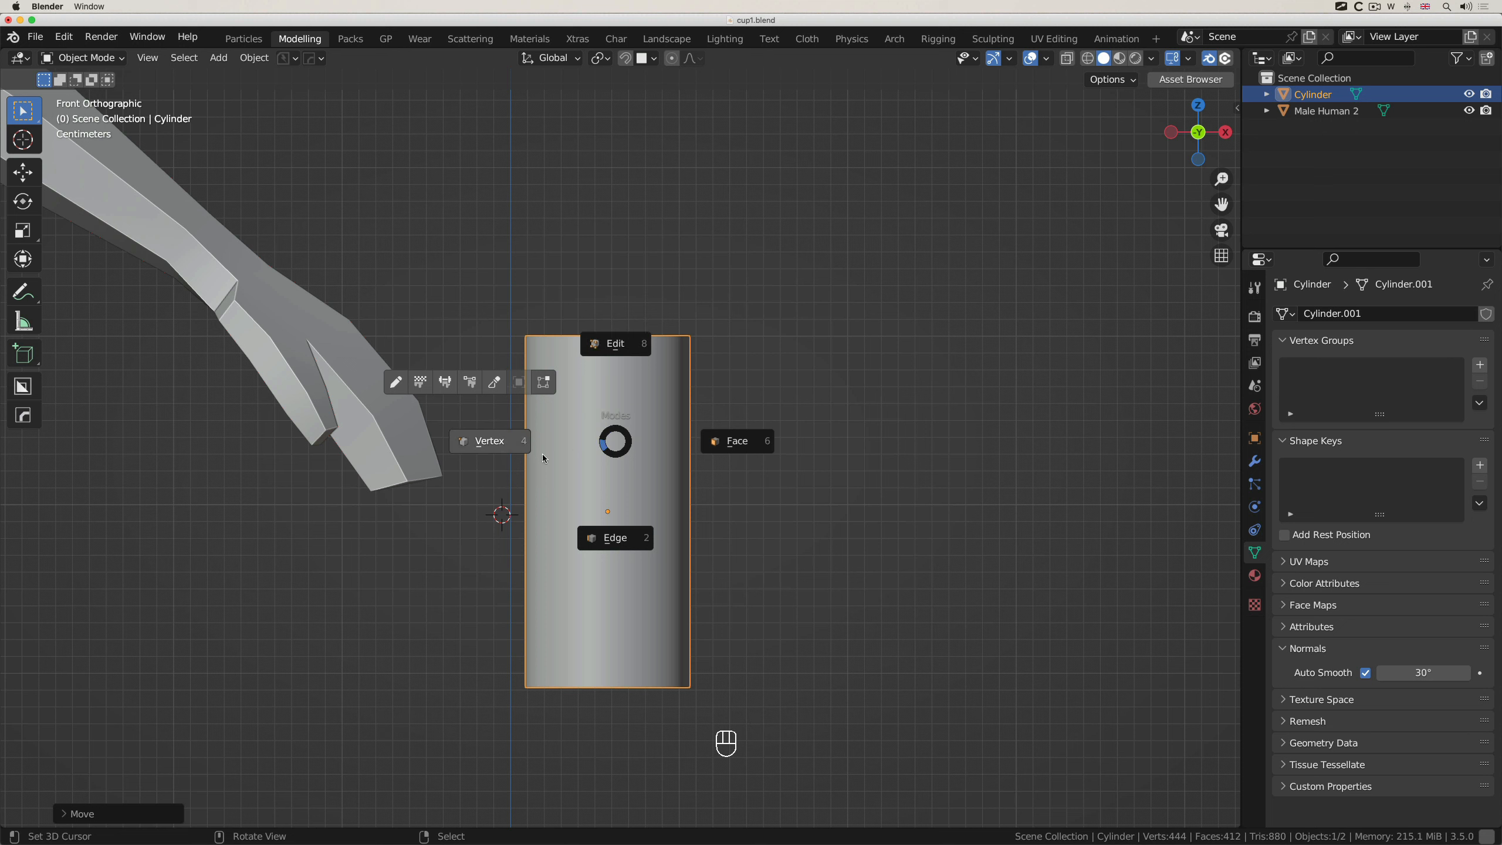
left_click(496, 442)
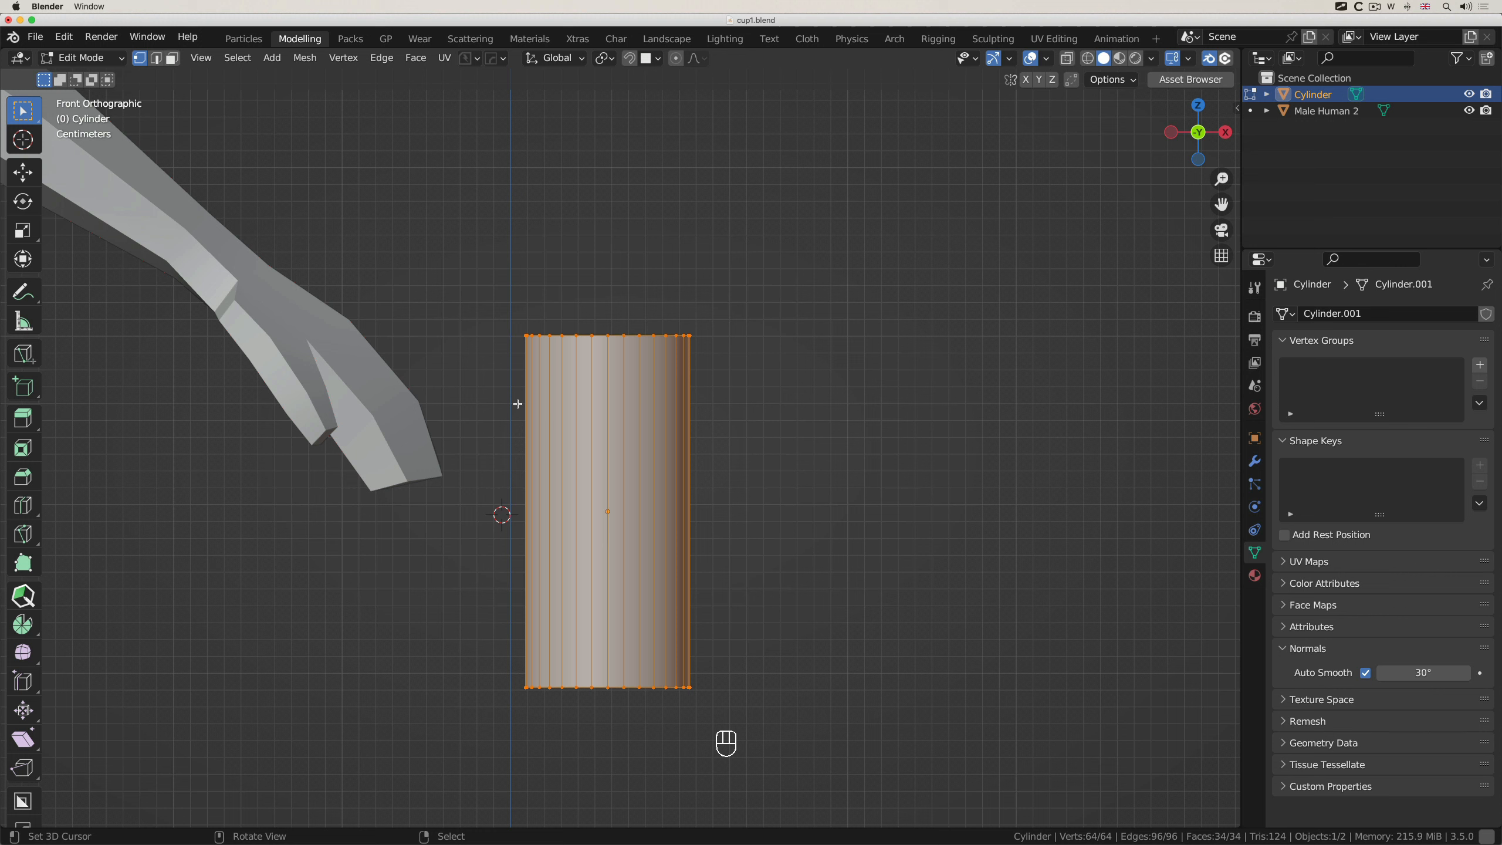
key("Tab")
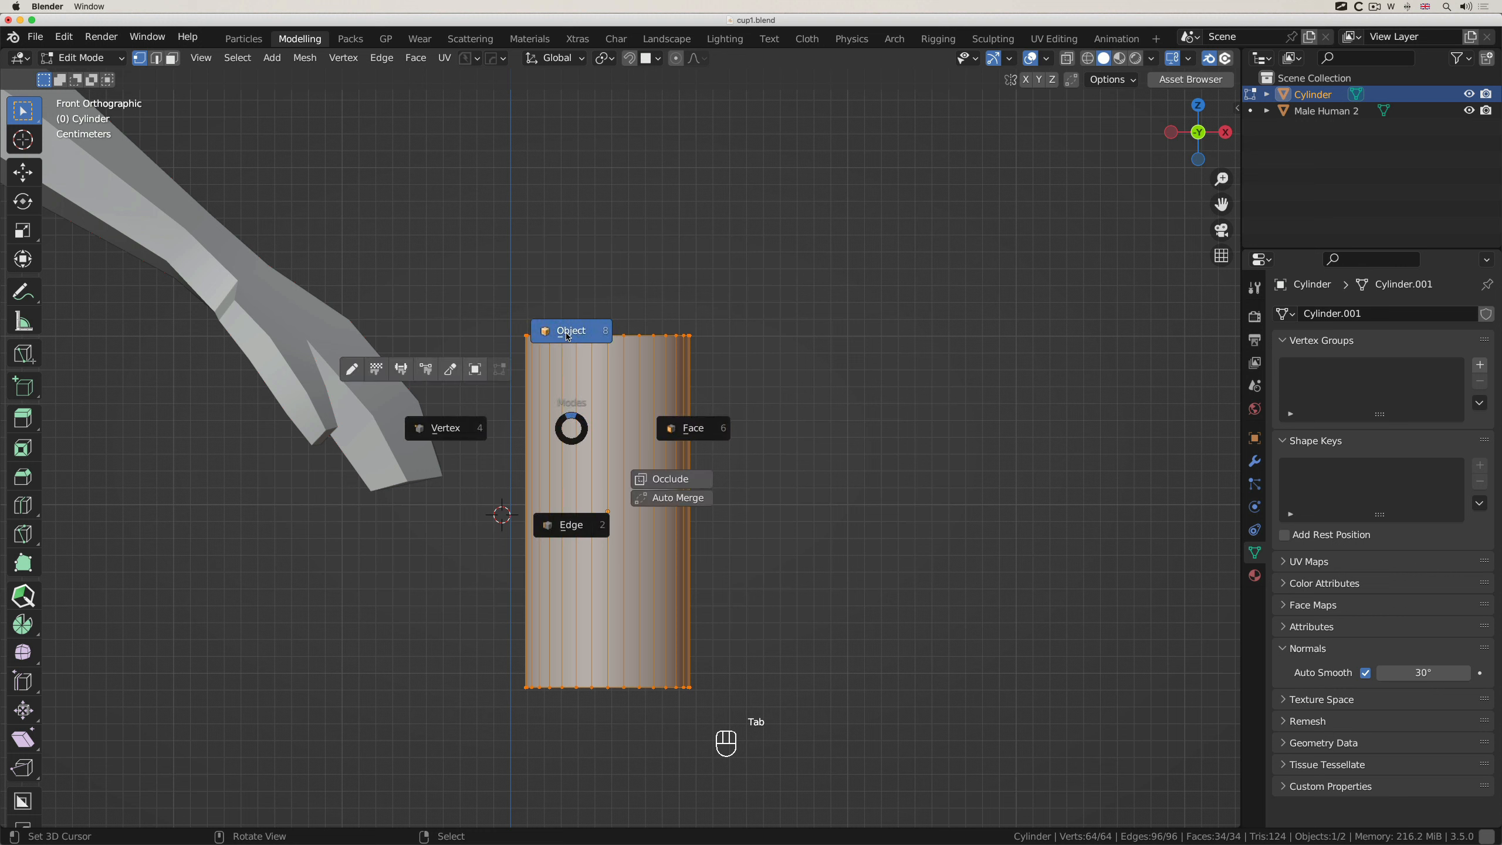
left_click(567, 394)
key("Tab")
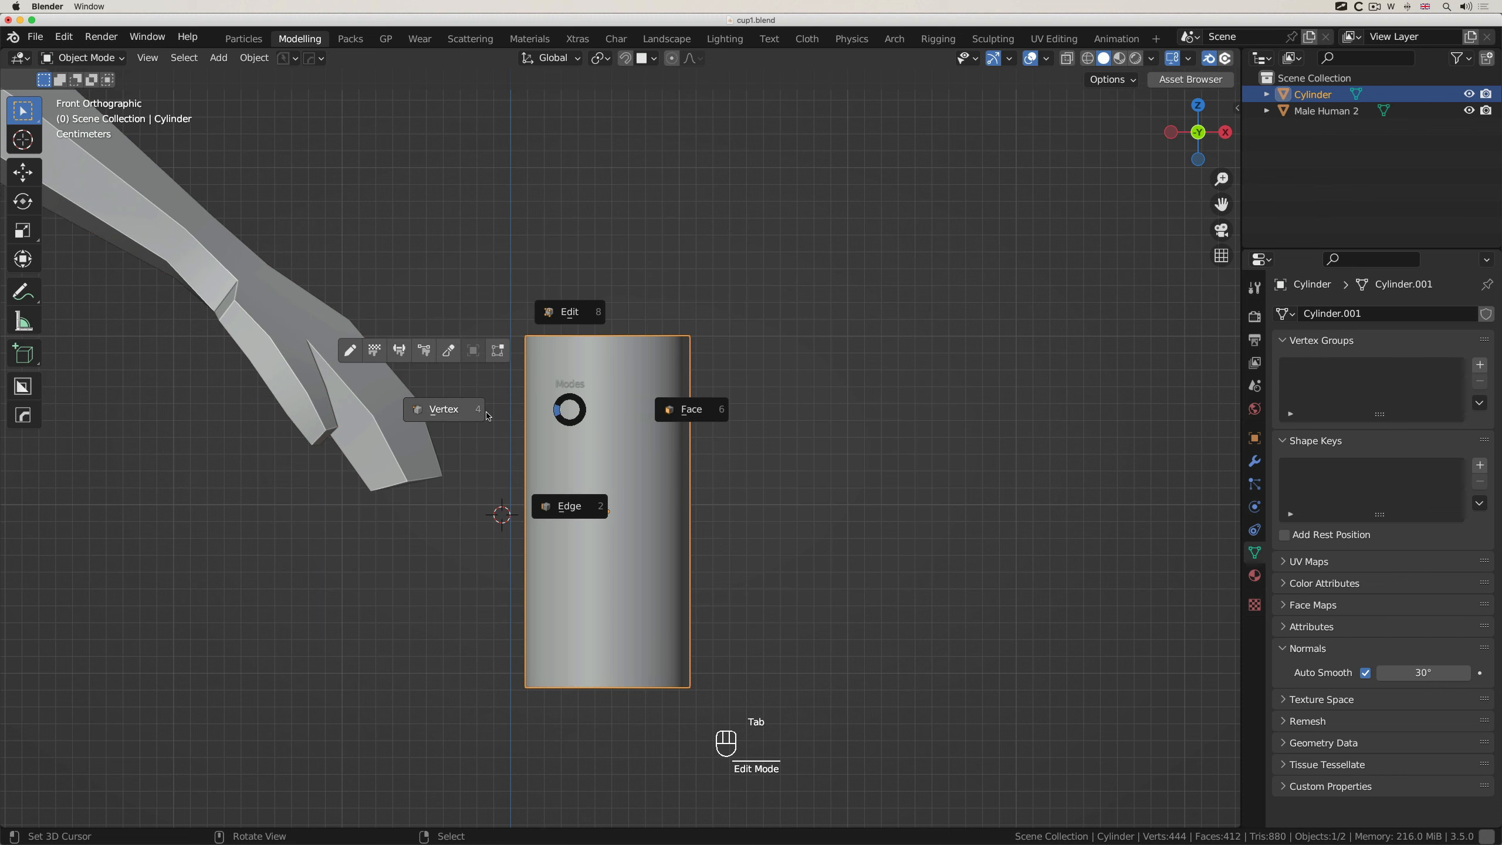
left_click(557, 411)
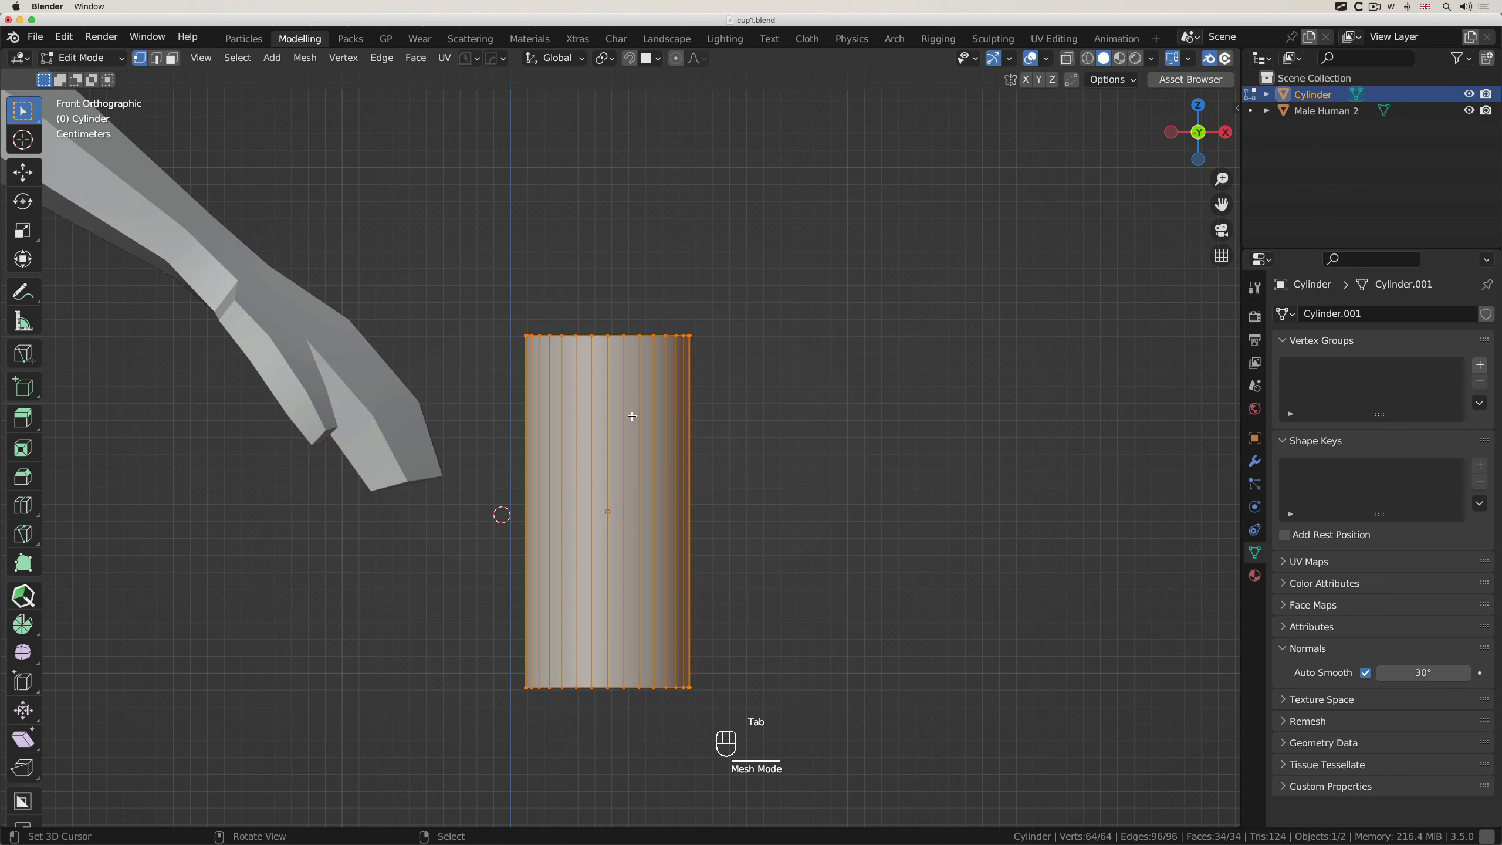
Toggle selection of all the cylinder's vertices, deselect them, and box-select the full ring of top vertices
middle_click_drag(631, 416, 632, 416)
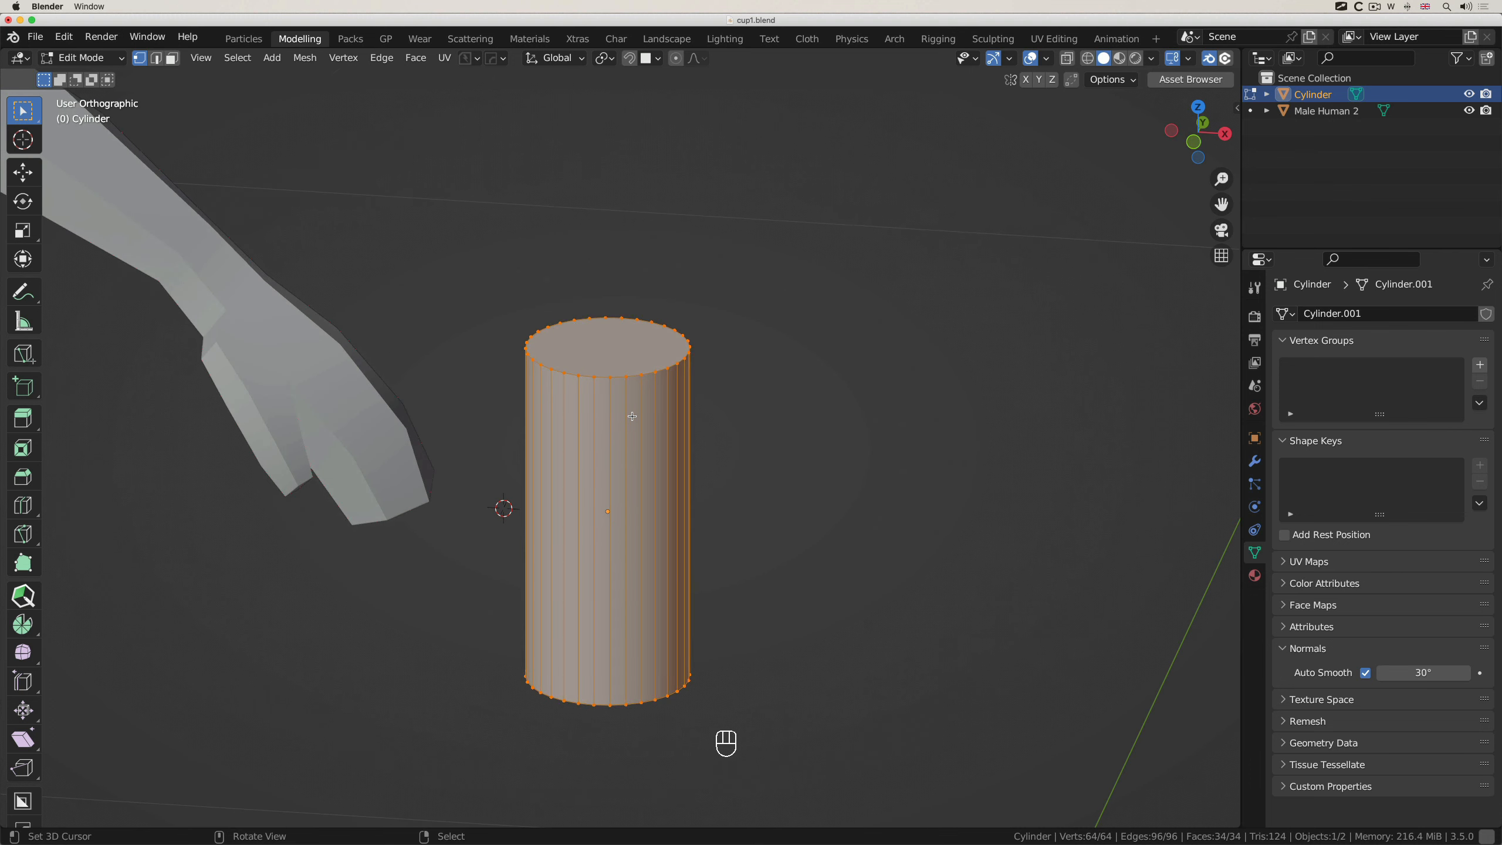
key("a")
key("a")
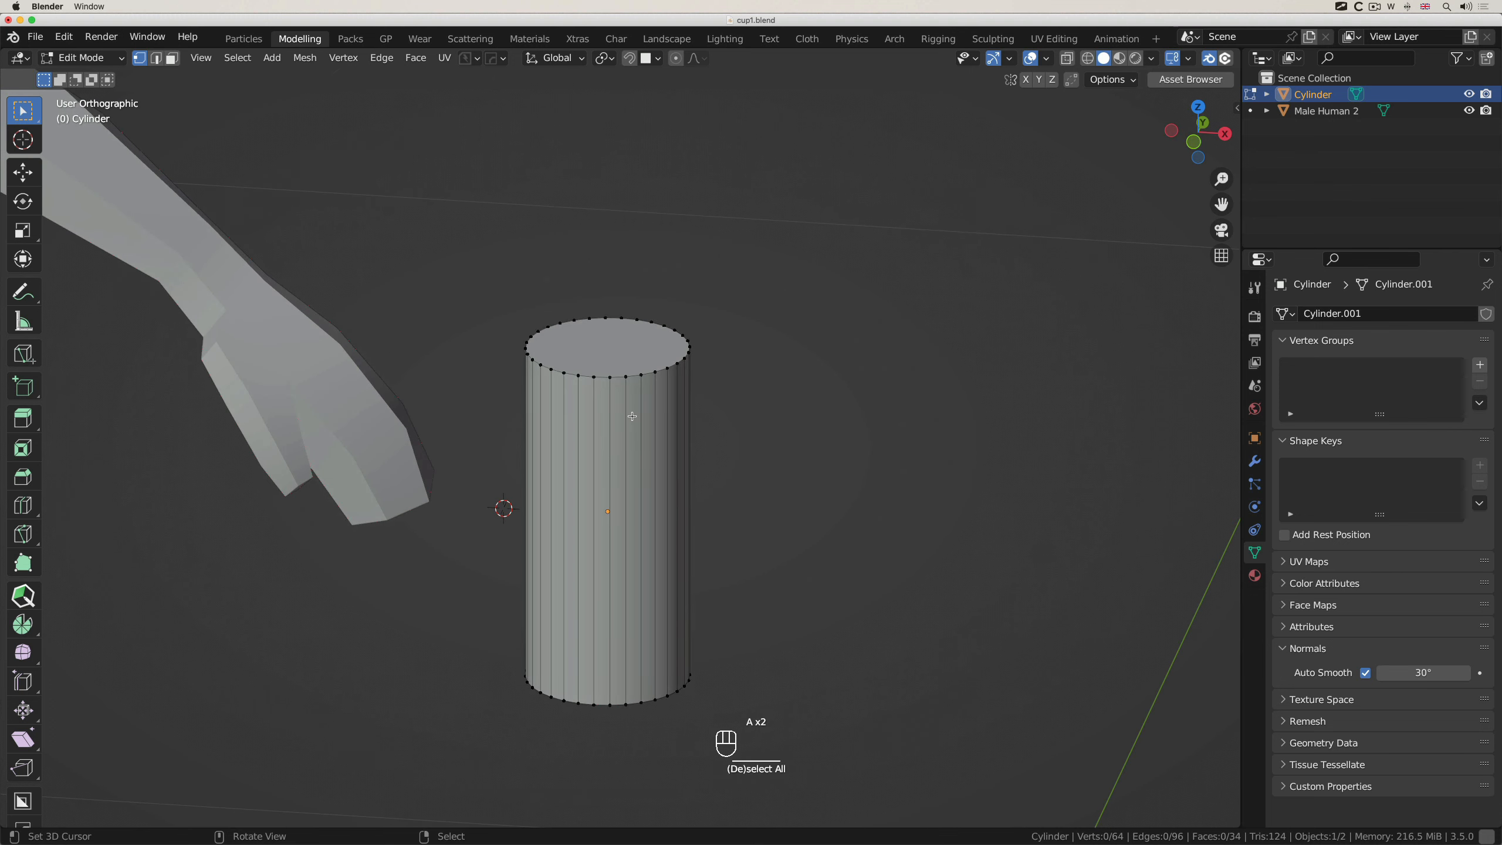
key("a")
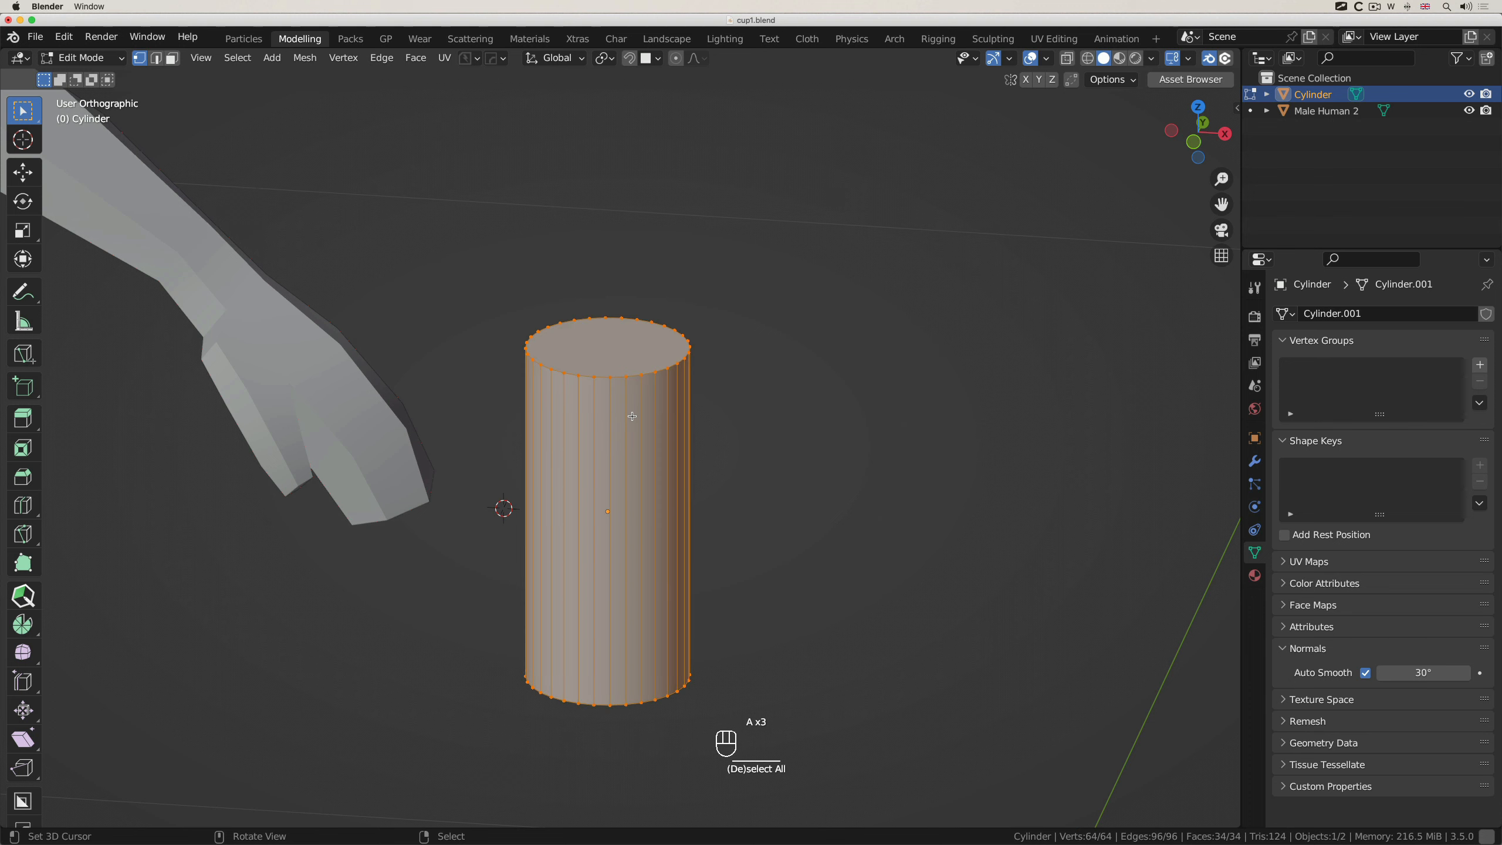
key("a")
middle_click_drag(632, 416, 632, 416)
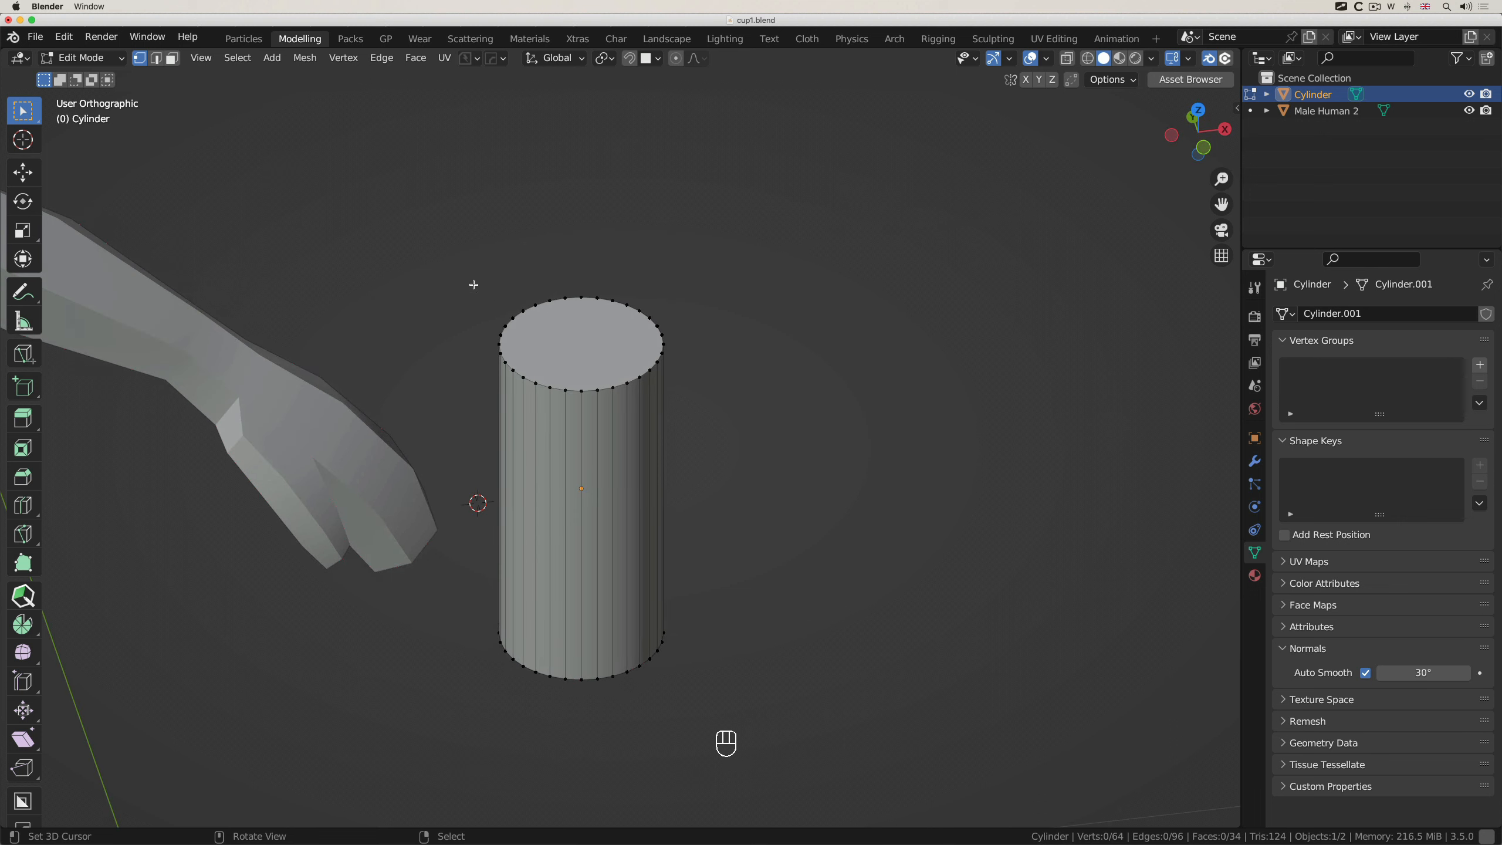
key("b")
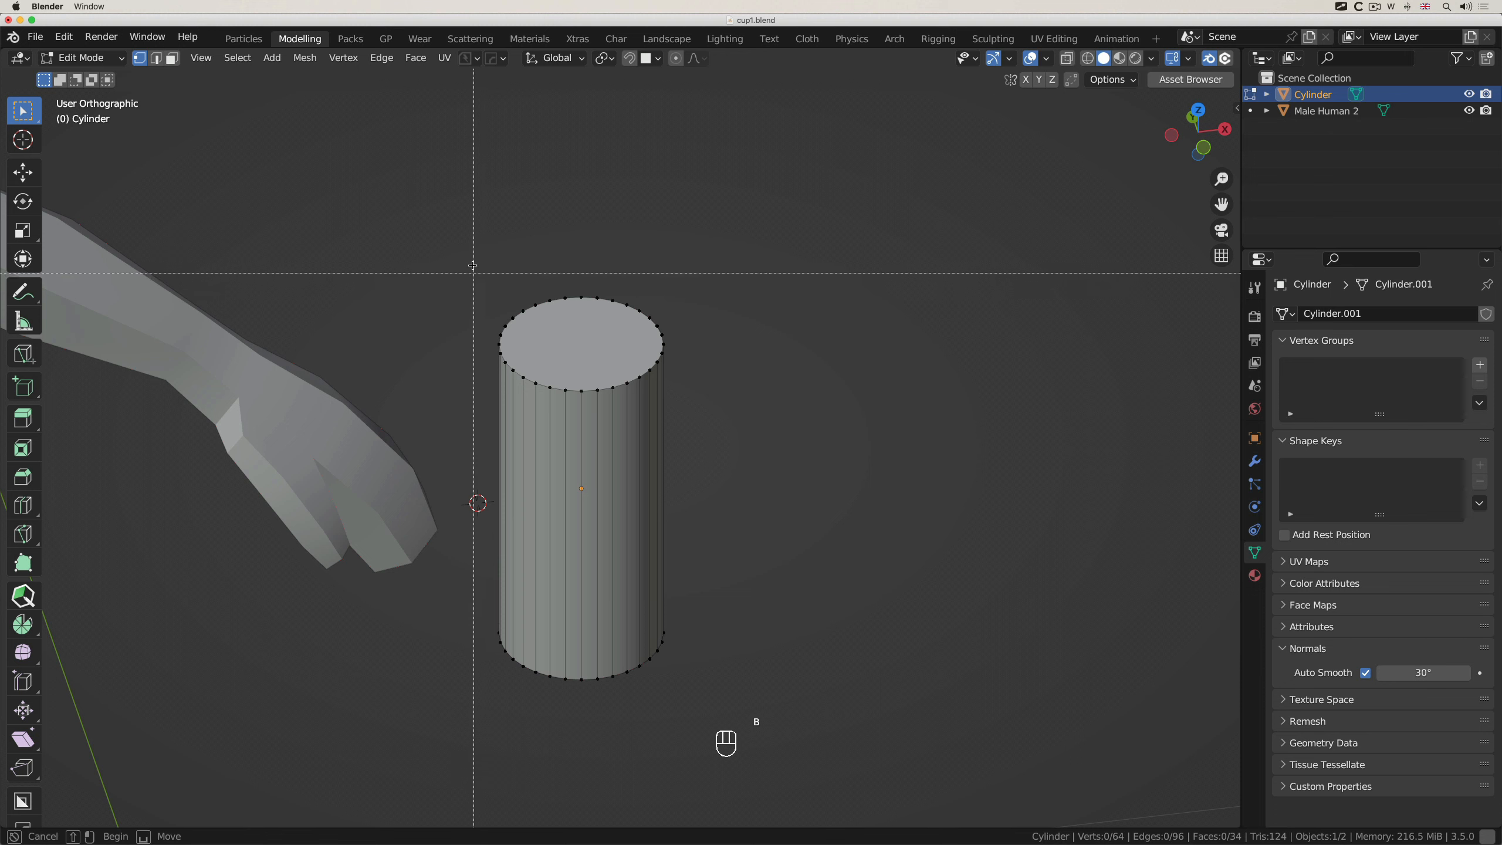
left_click_drag(461, 254, 712, 404)
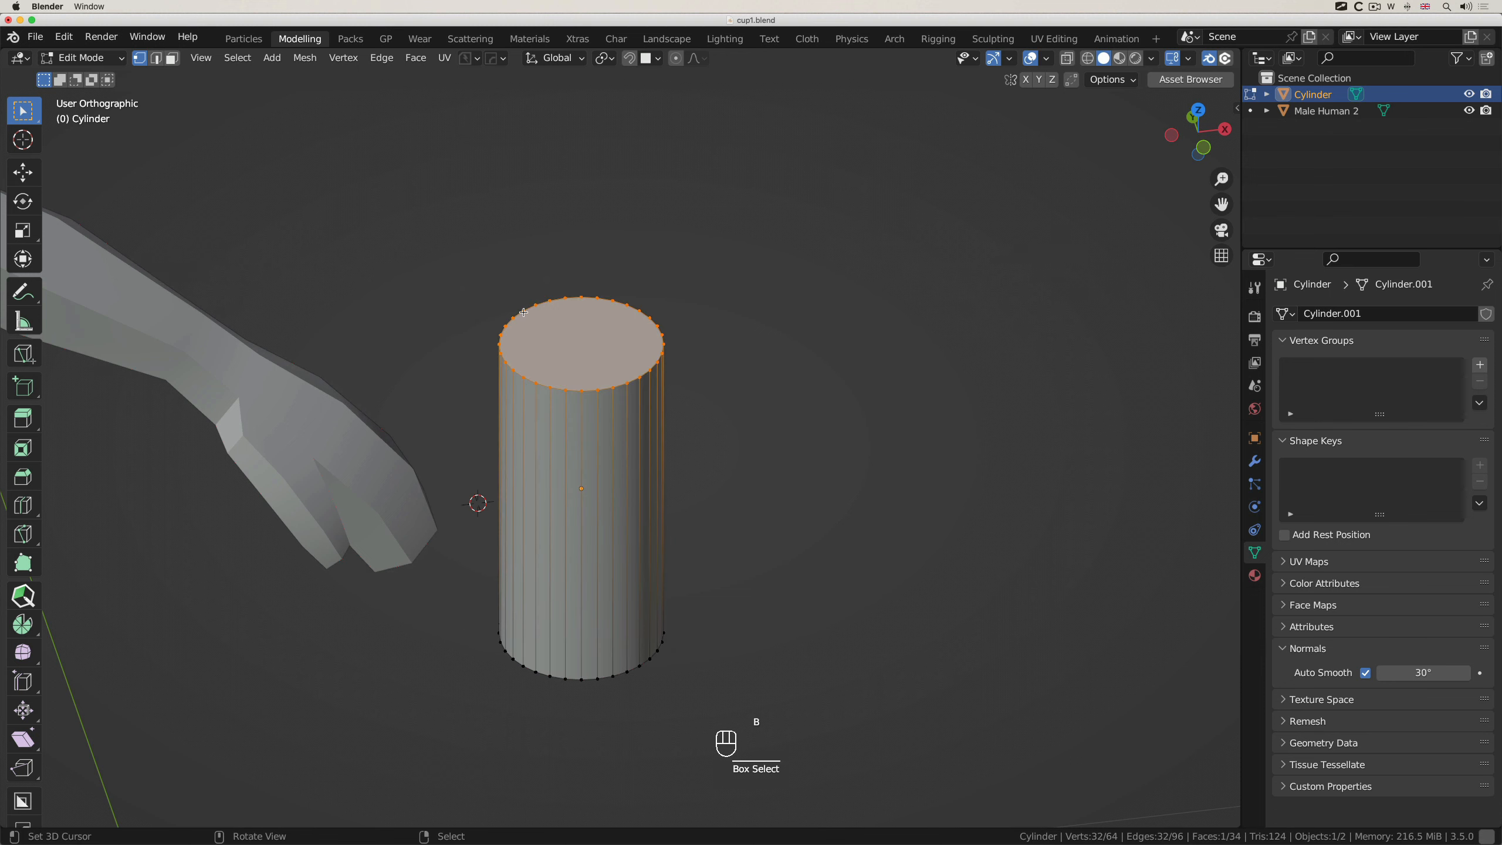
Clear the selection, box-select only the rear part of the cylinder's top rim and try scaling it
middle_click_drag(726, 380, 726, 380)
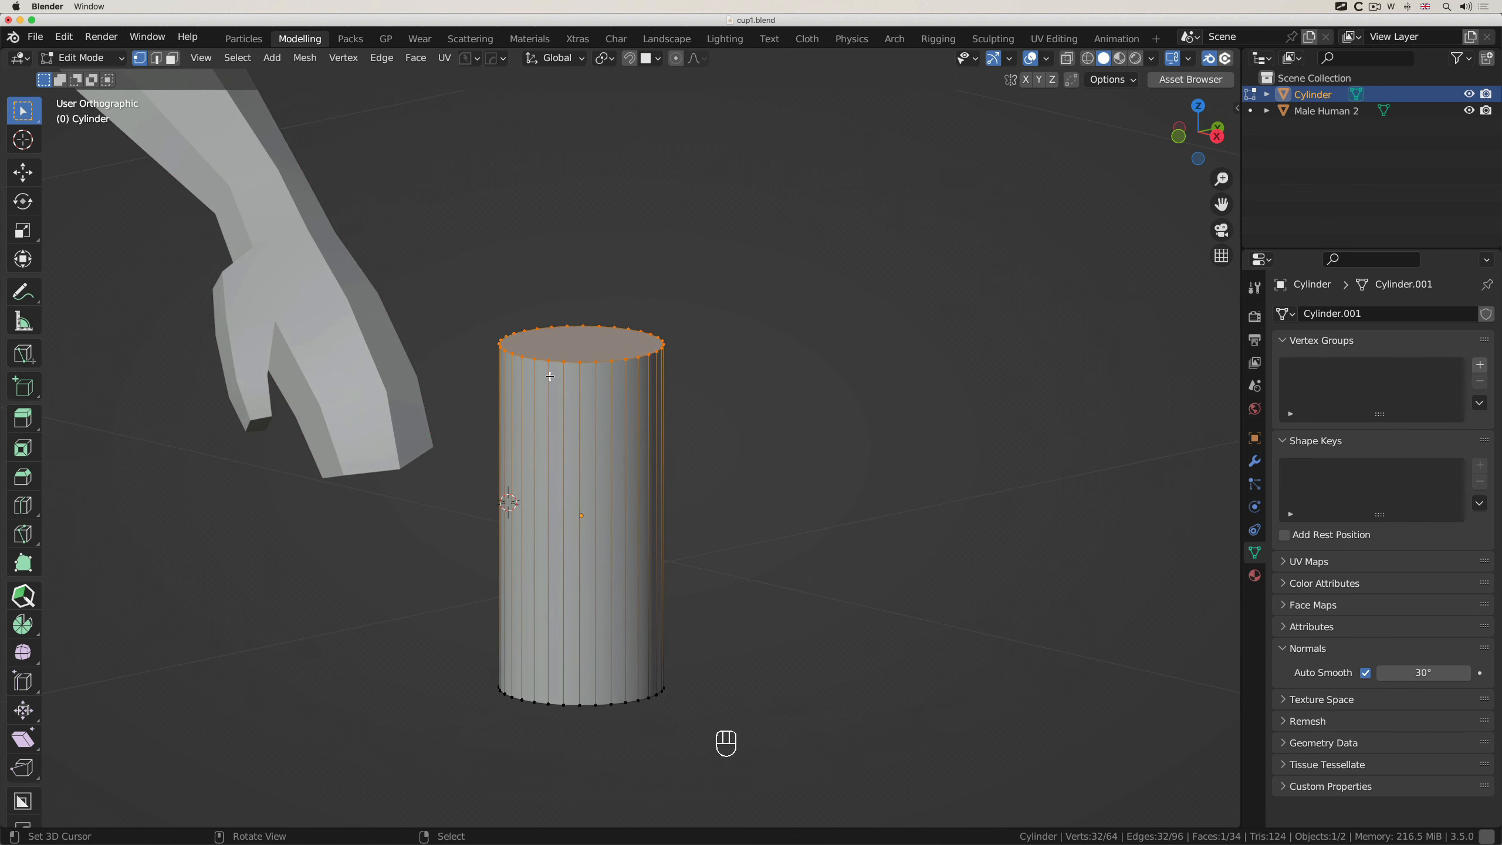
middle_click_drag(595, 371, 596, 371)
key("a")
key("a")
key("b")
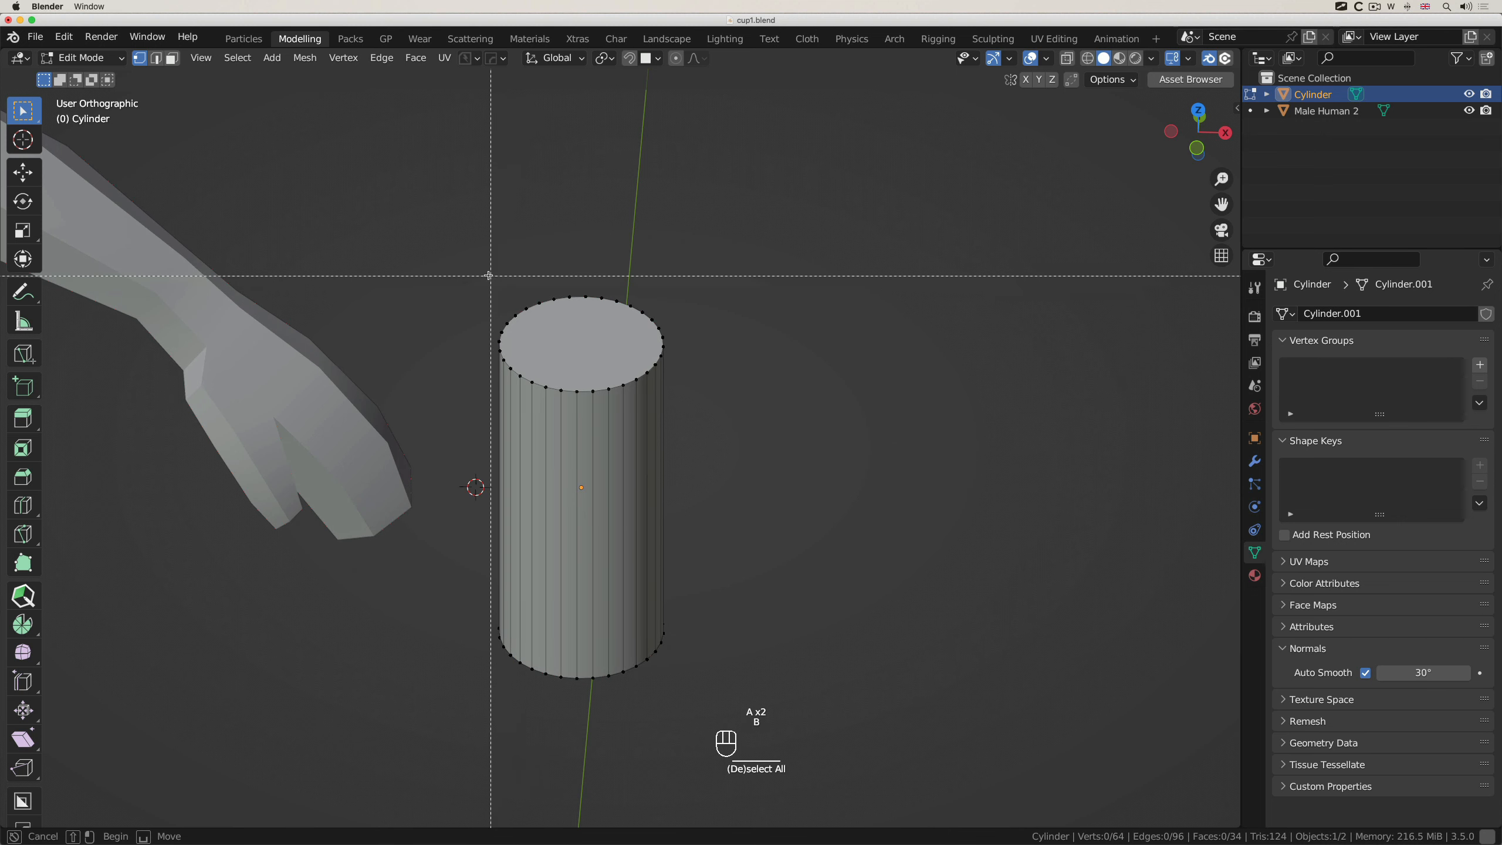
left_click_drag(490, 275, 710, 364)
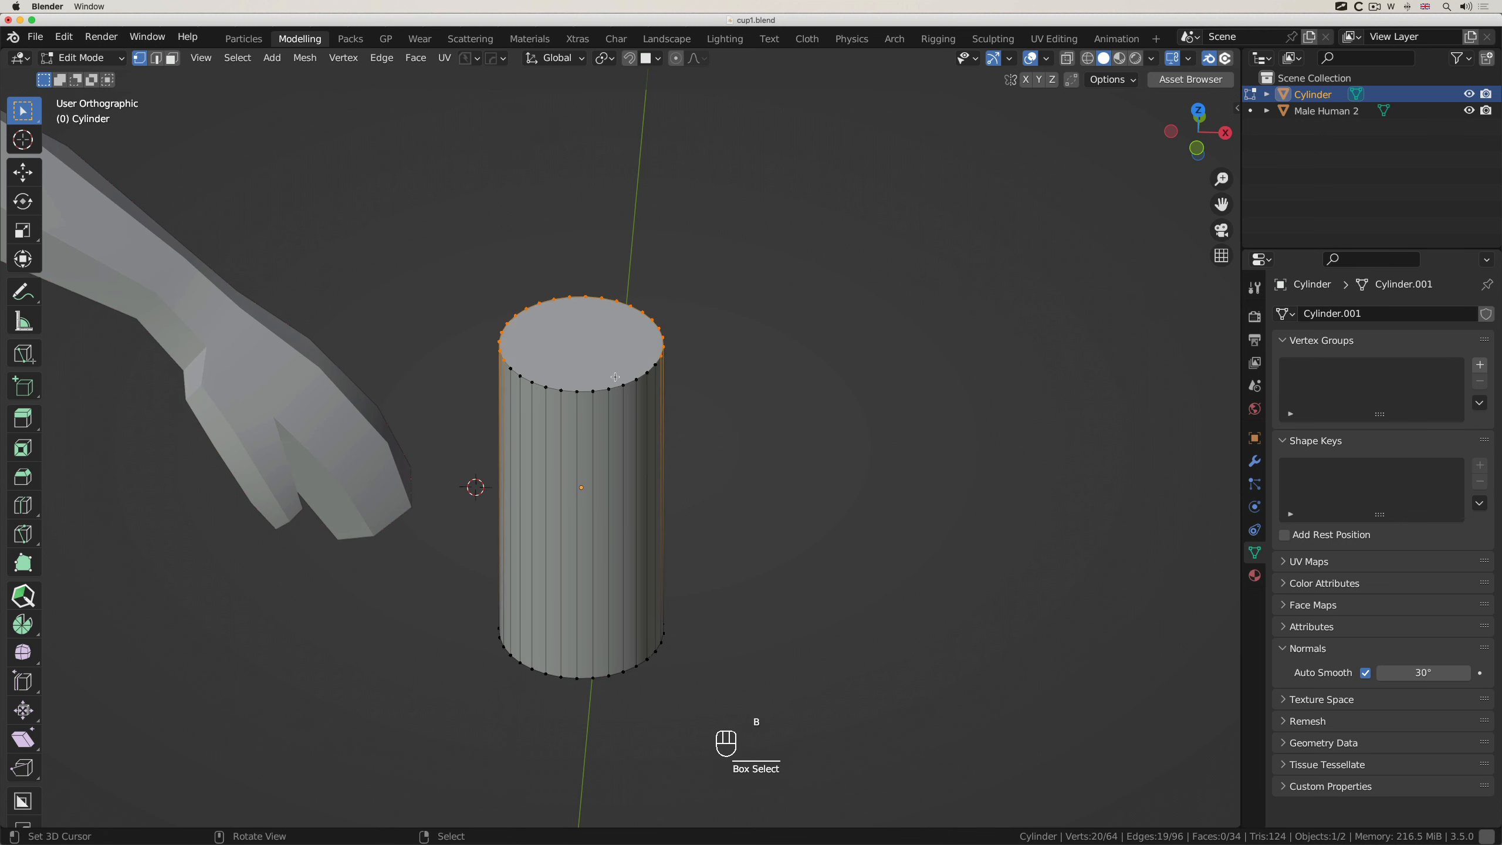
key("s")
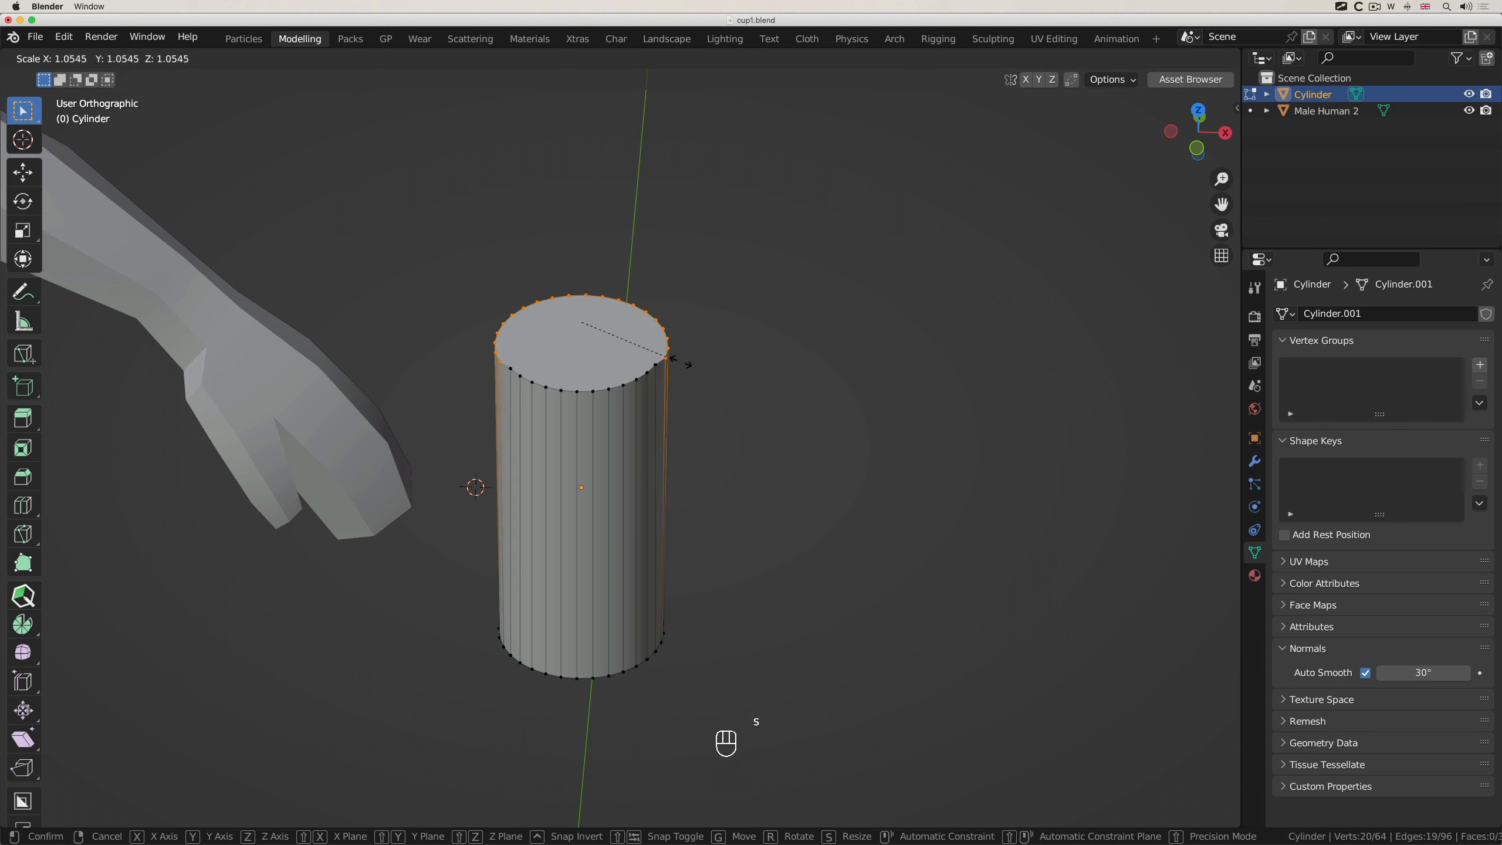
key("Escape")
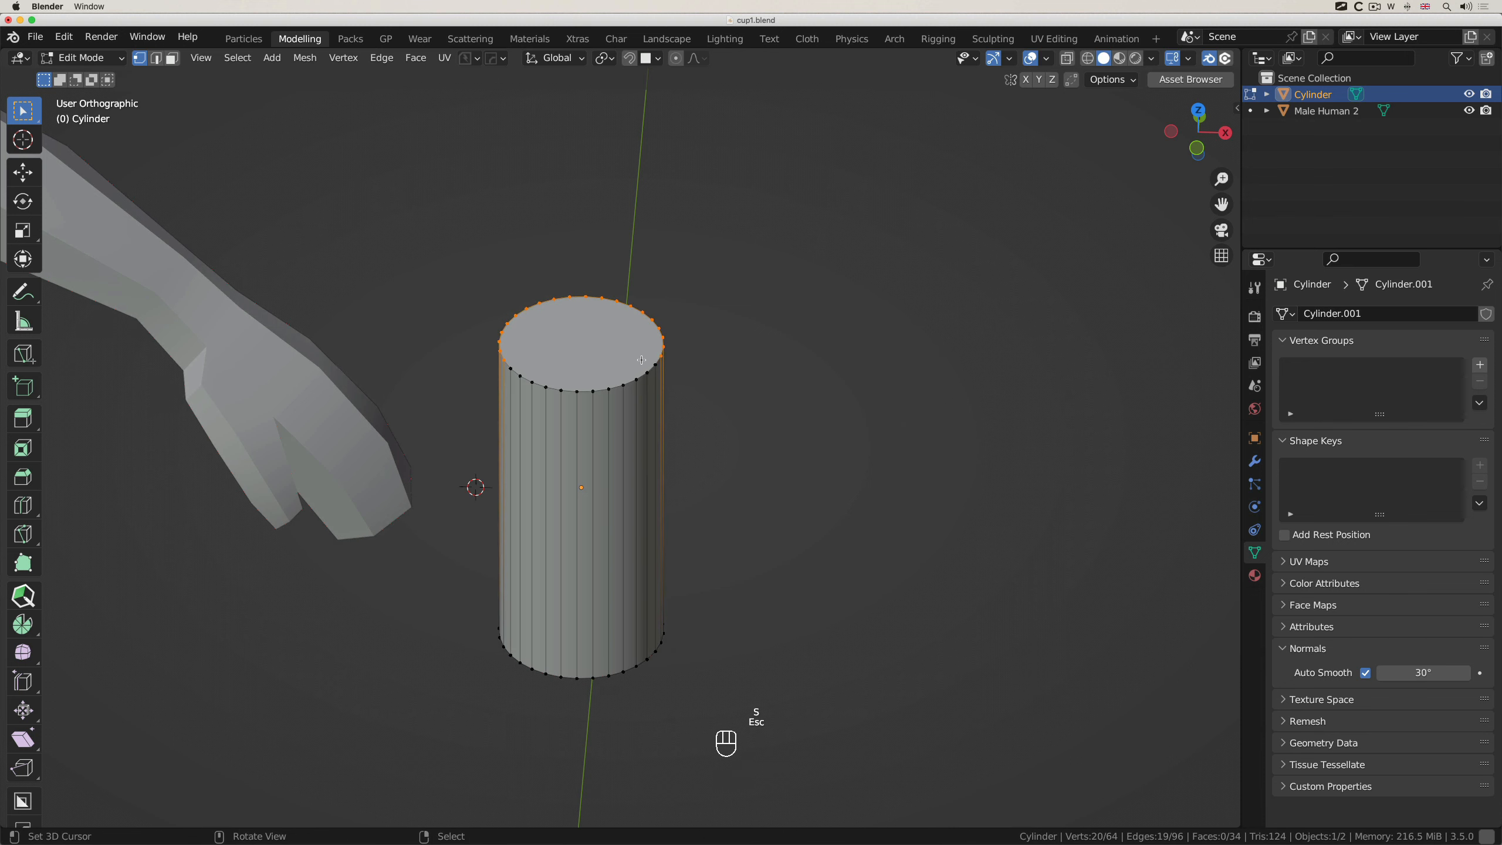
Box-select the full ring of top vertices and scale it up to about 1.26 in front view to taper the cup
key("b")
left_click_drag(458, 272, 667, 392)
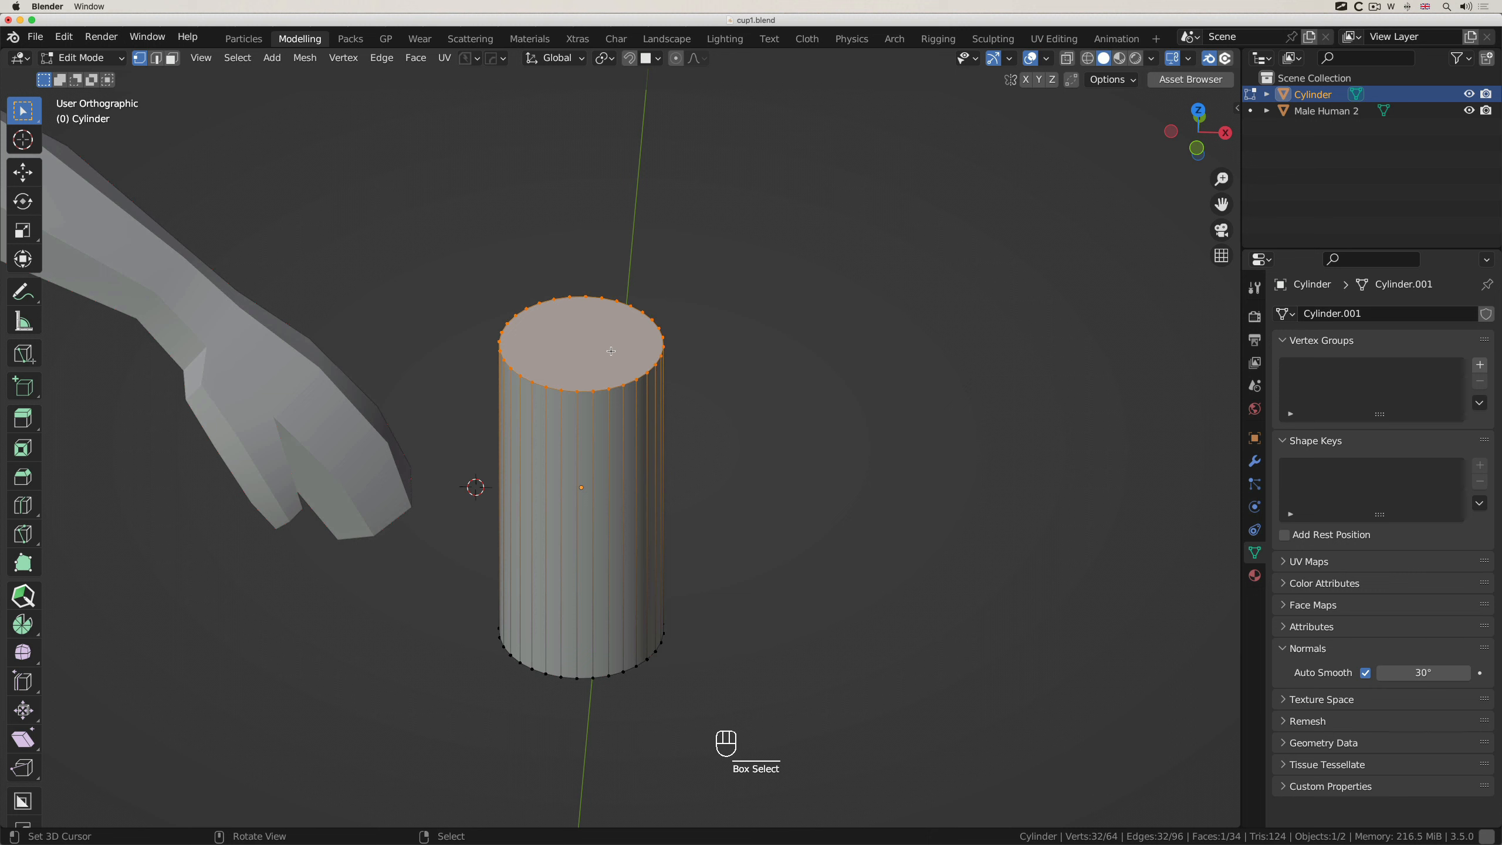
key("KP_1")
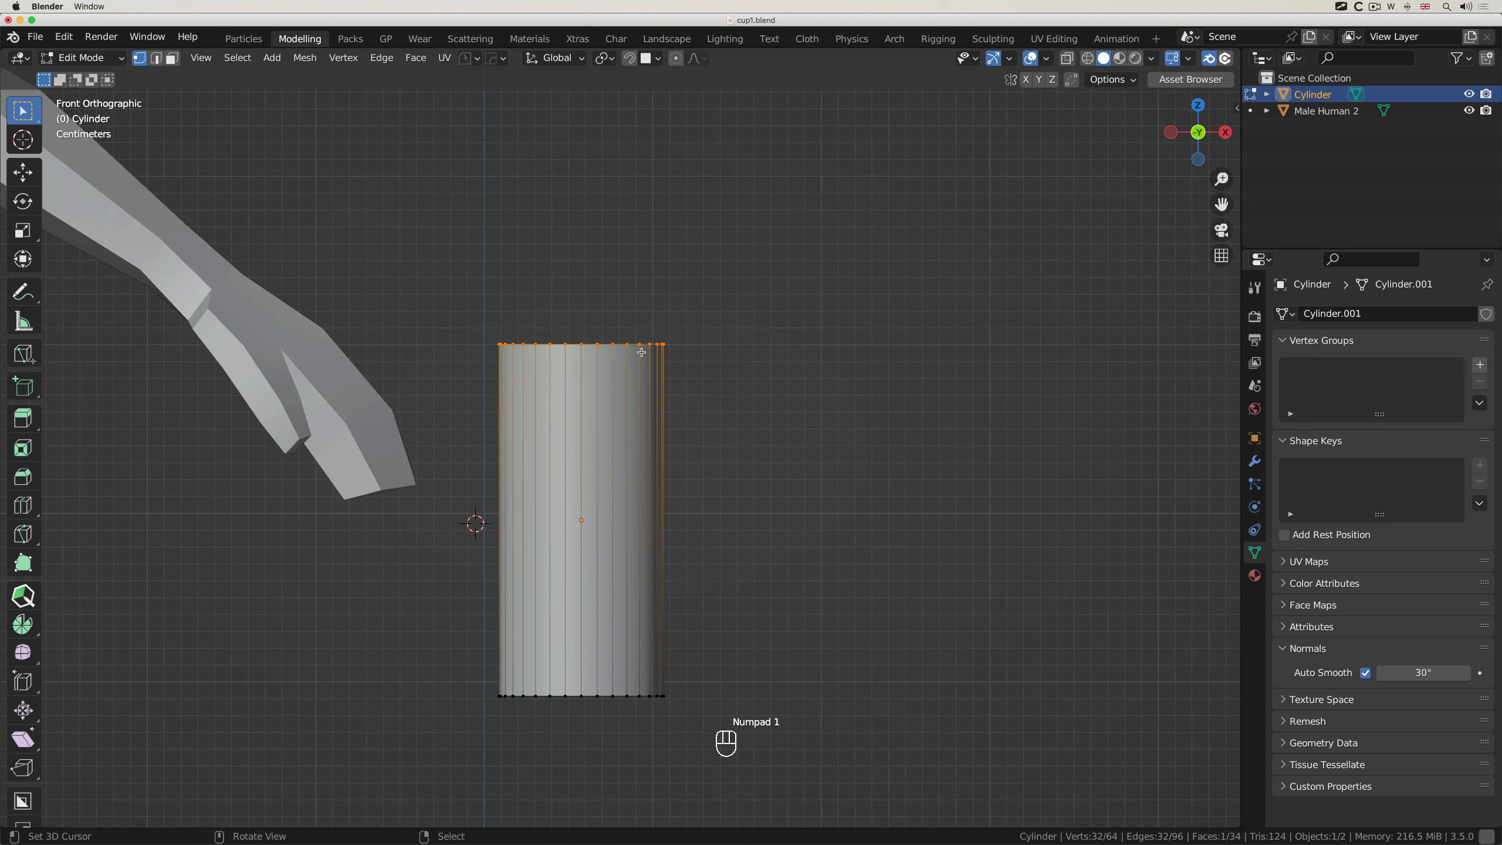
key("s")
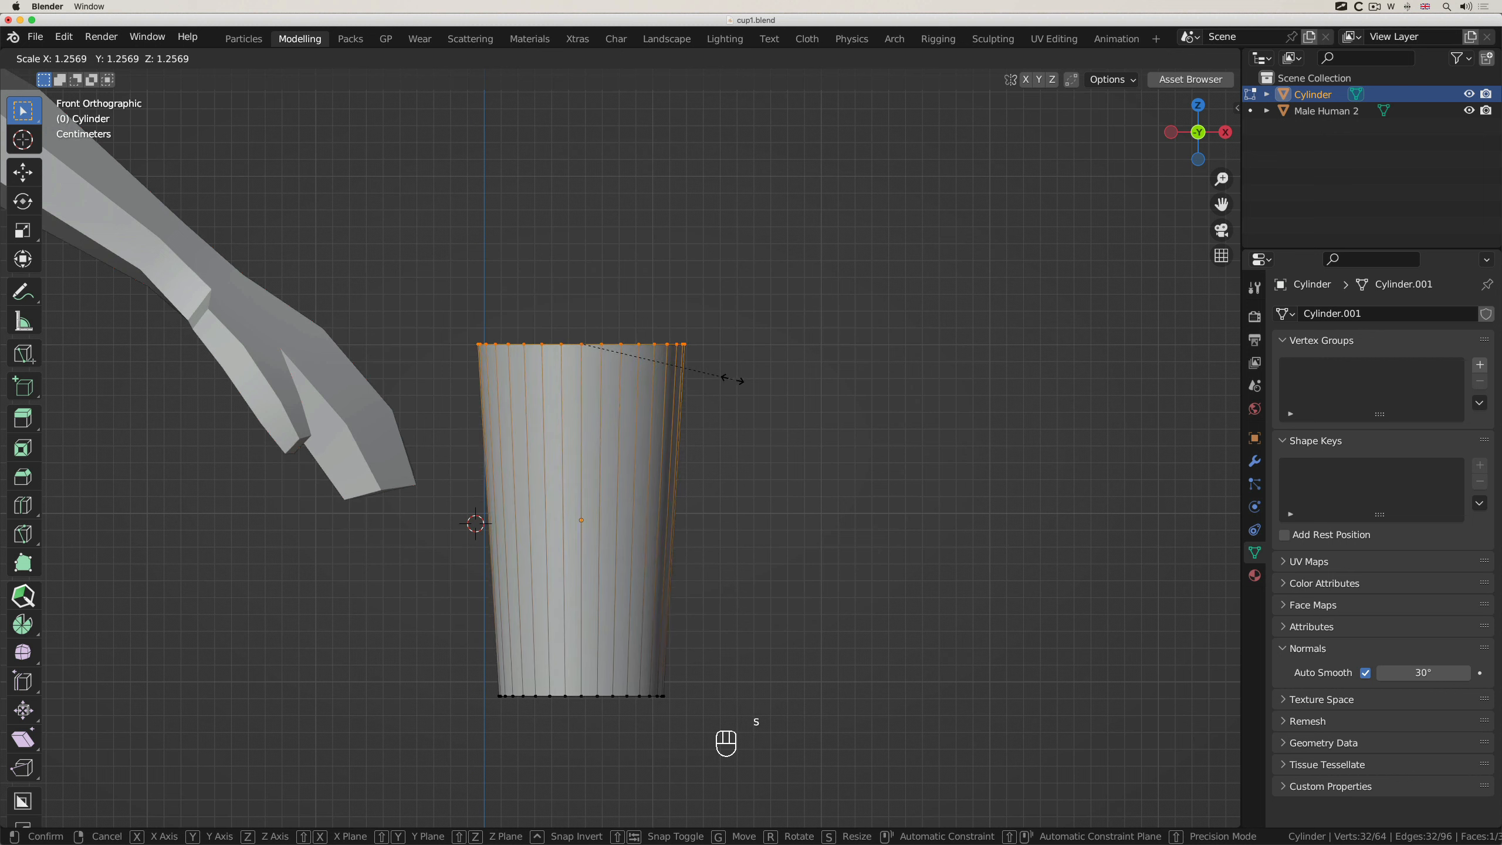
left_click(732, 379)
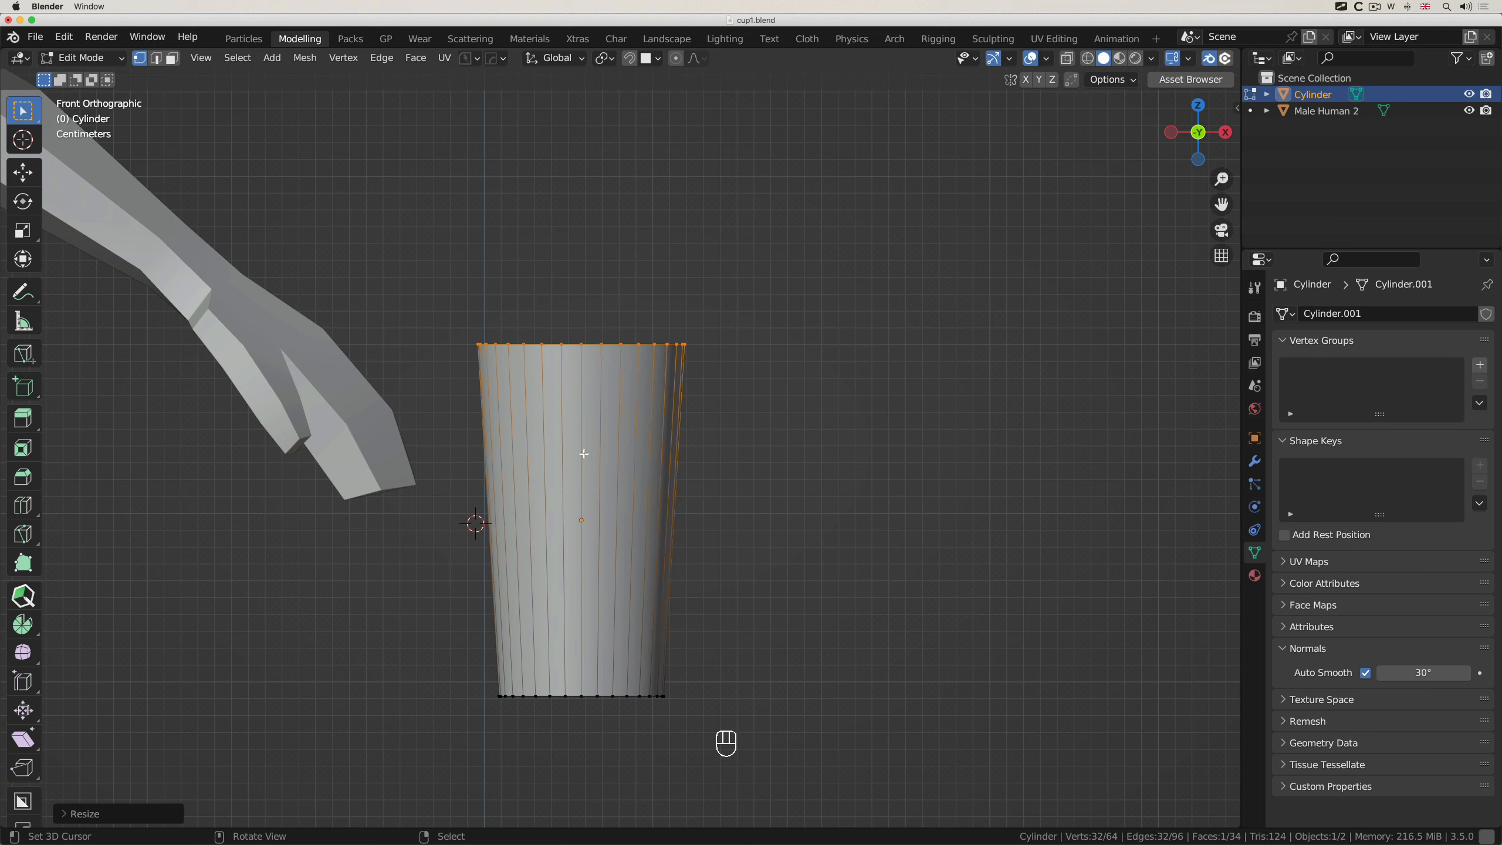
Add one horizontal loop cut around the cup and slide it up to just below the top rim
key("ctrl+r")
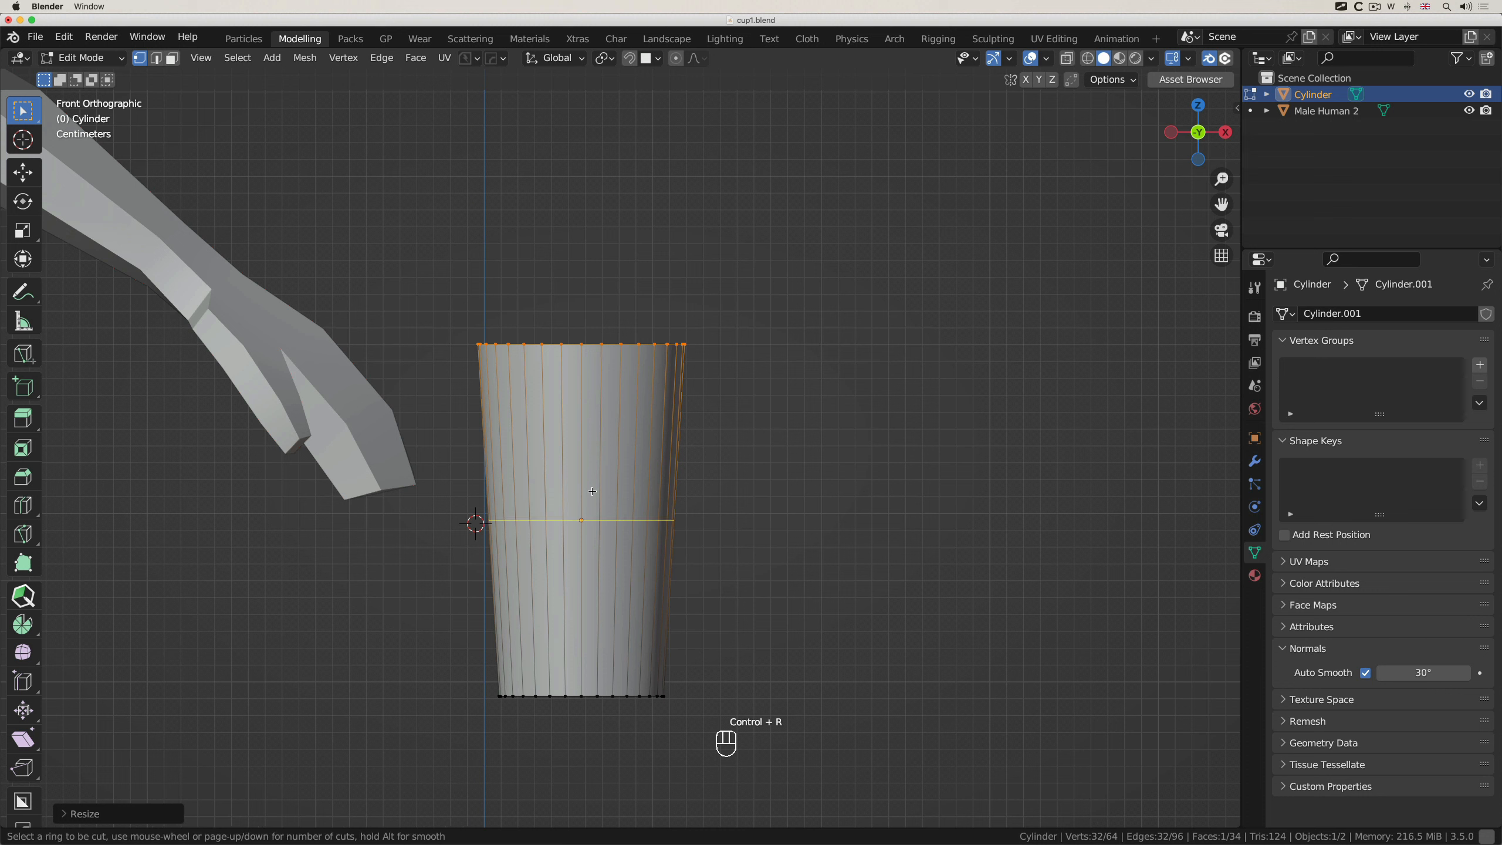
left_click(600, 493)
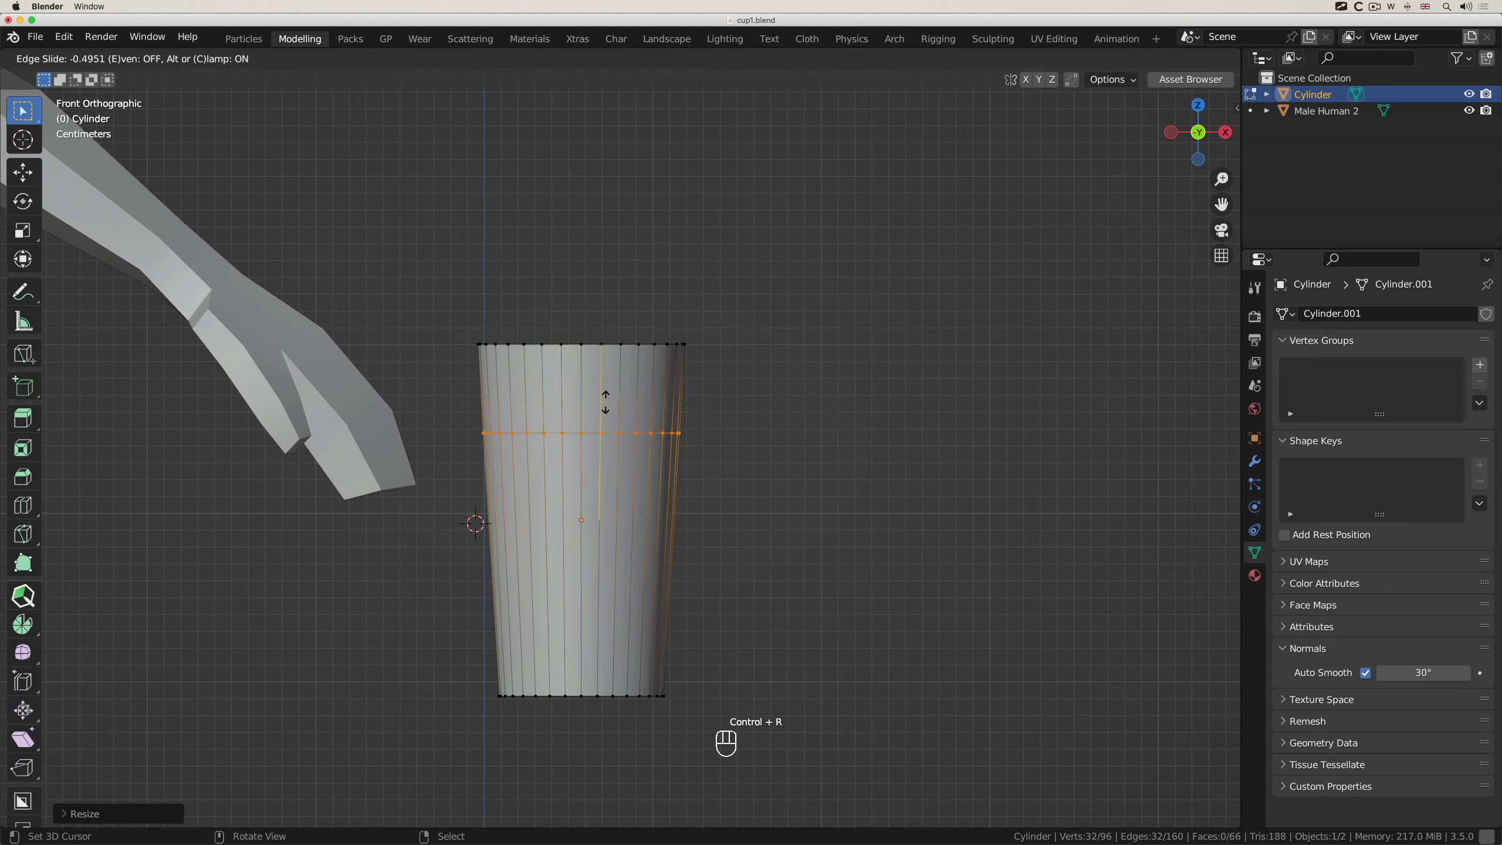
left_click(596, 335)
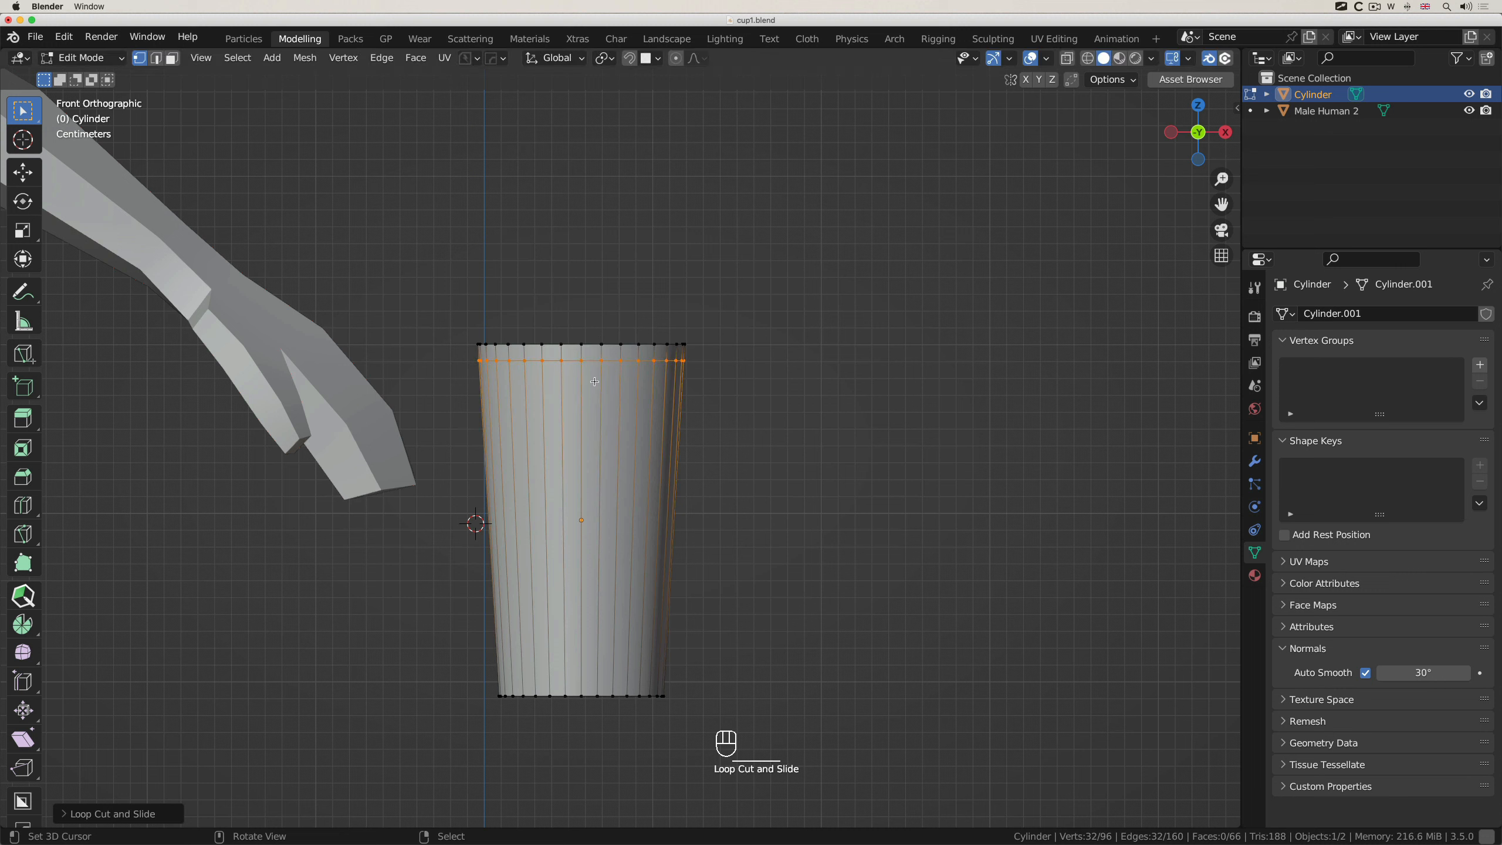
In face selection mode, select the narrow face loop below the rim and extrude it in place with zero offset
left_click(169, 61)
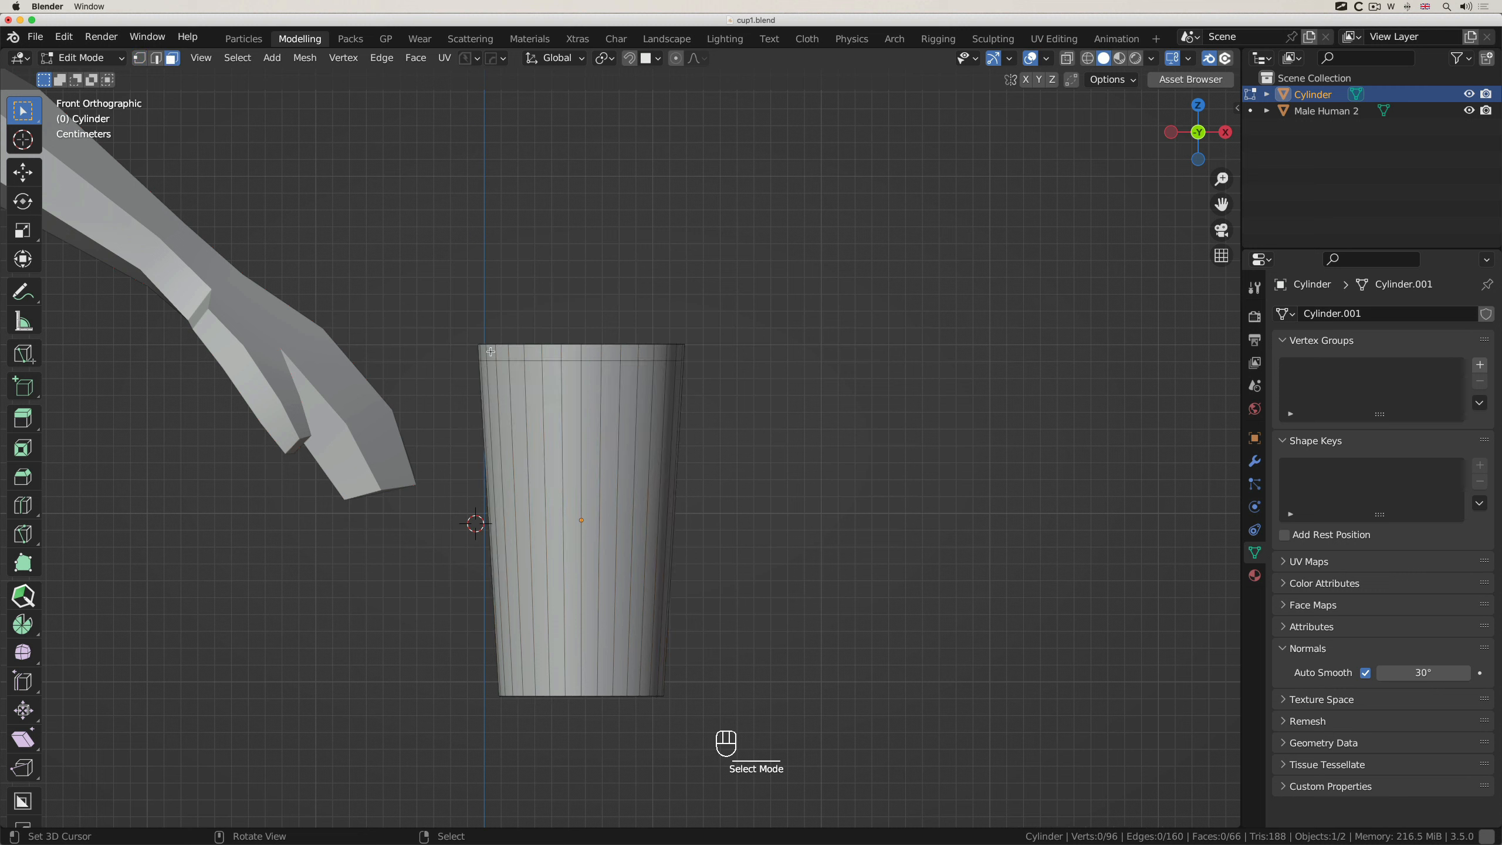
key("alt")
left_click(562, 352, "alt")
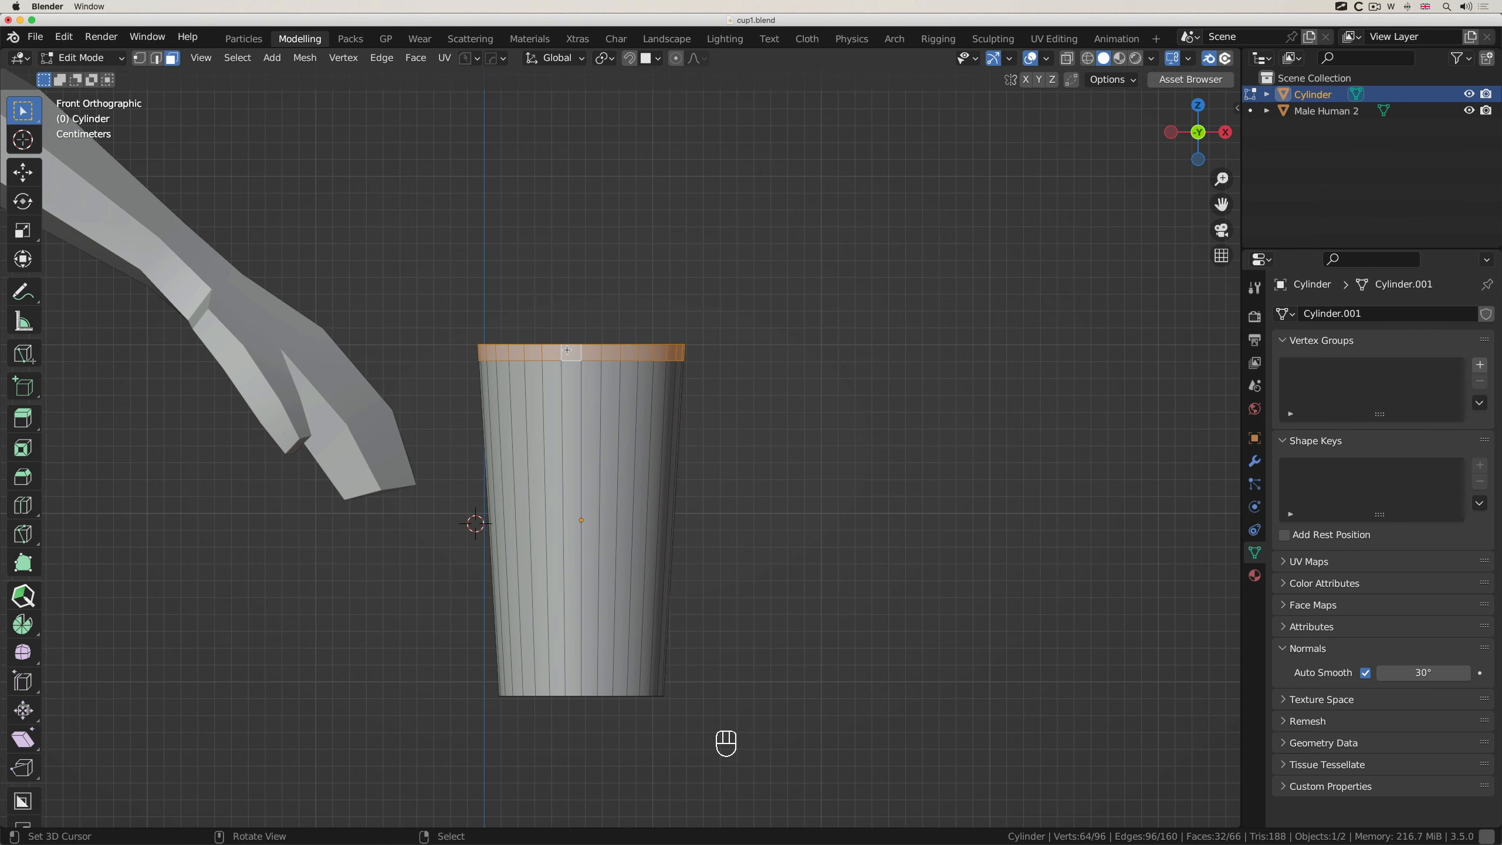
mouse_move(566, 350)
middle_mouse_down()
mouse_move(582, 331)
mouse_move(591, 350)
mouse_move(669, 349)
mouse_move(590, 350)
middle_mouse_up()
key("KP_1")
key("e")
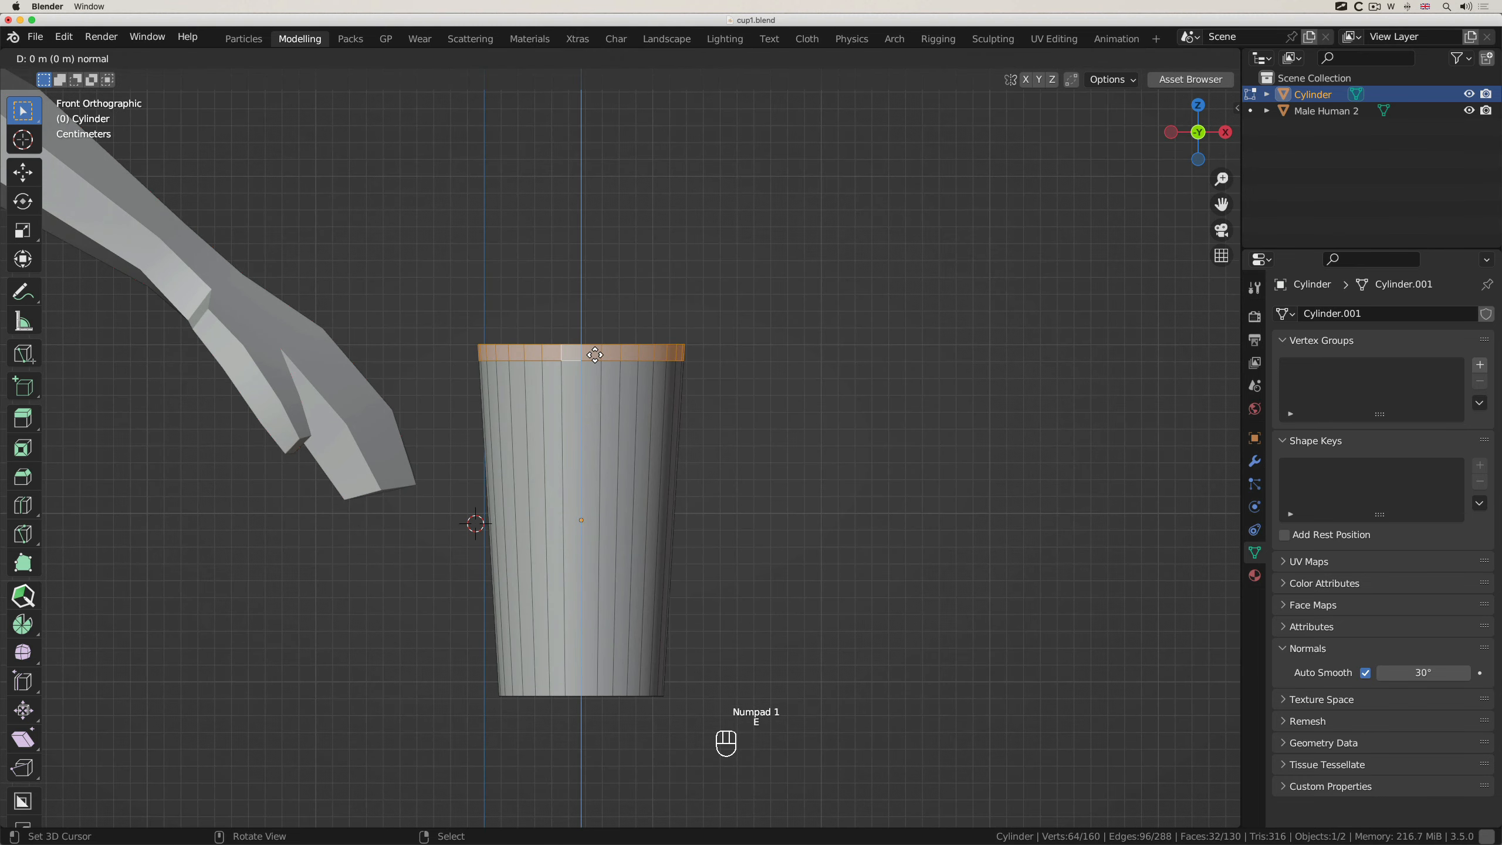
left_click(592, 352)
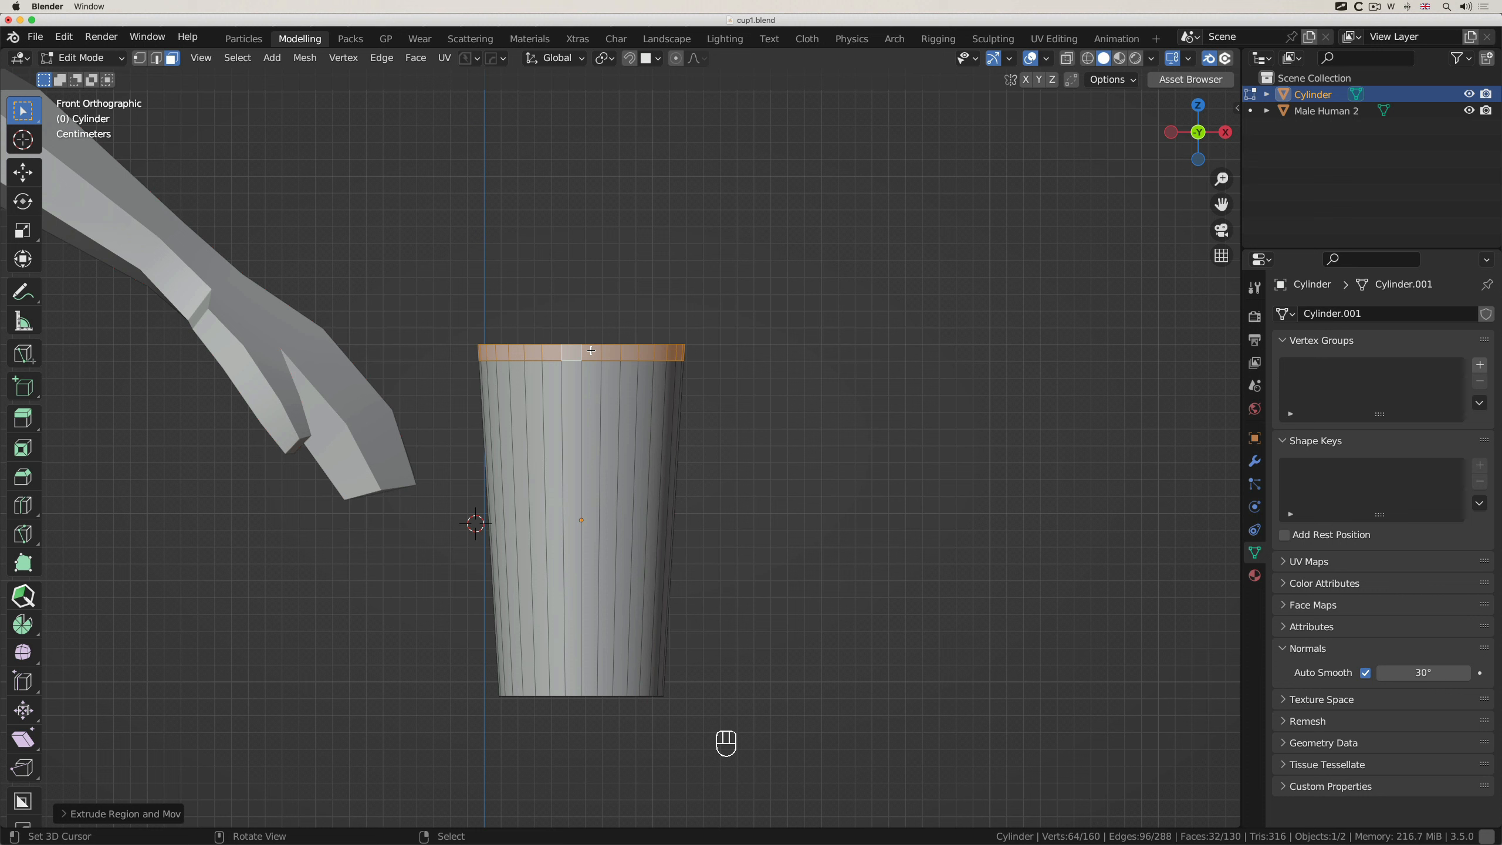
Fatten the extruded band outward along its normals to form a thin lip, and check it from above and below
key("alt+s")
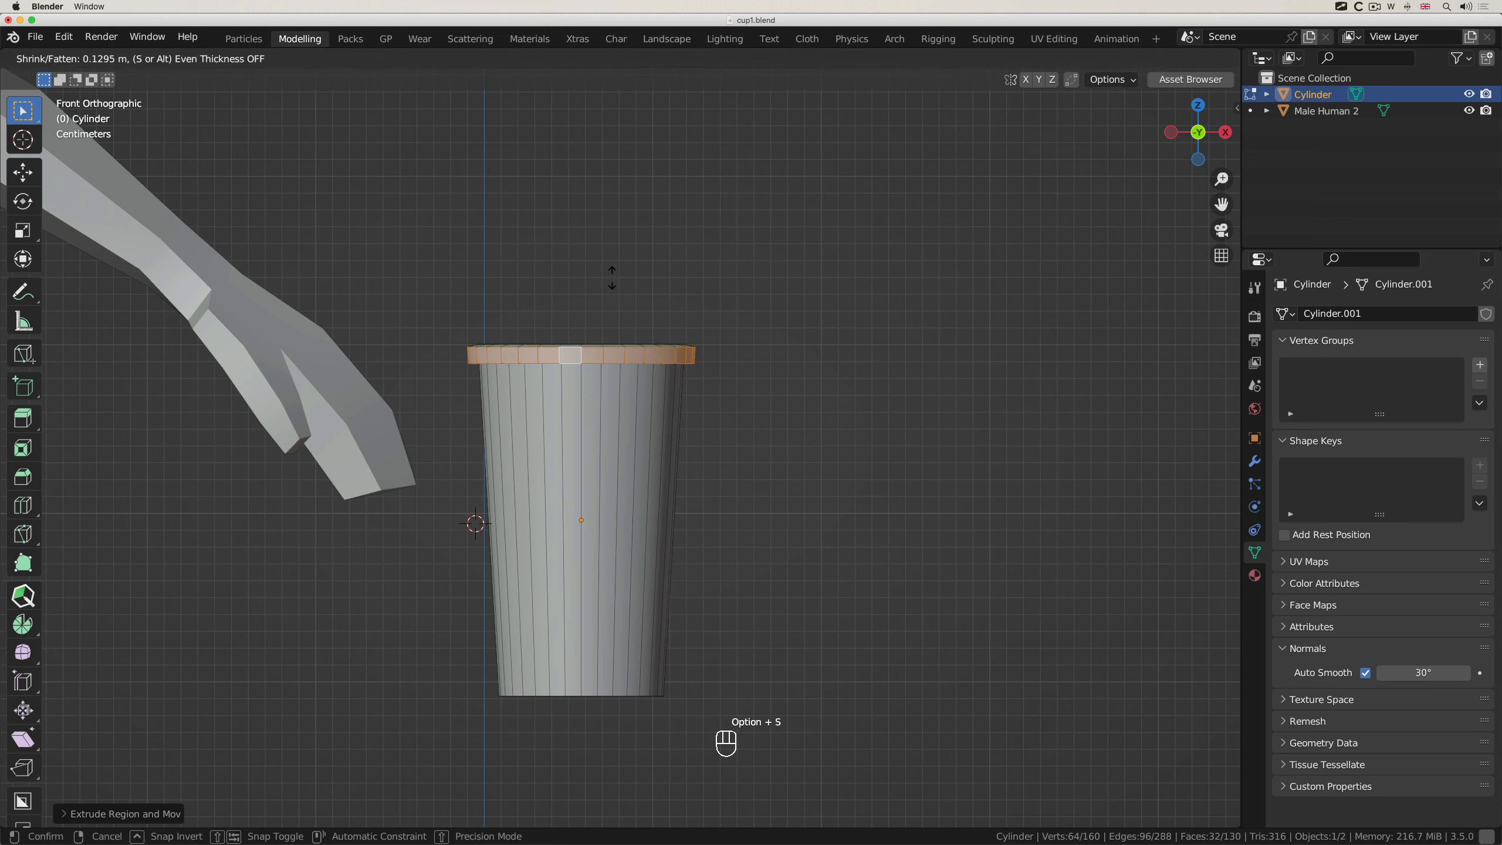
left_click(642, 314)
scroll(645, 335, "up", 5)
scroll(645, 335, "right", 5)
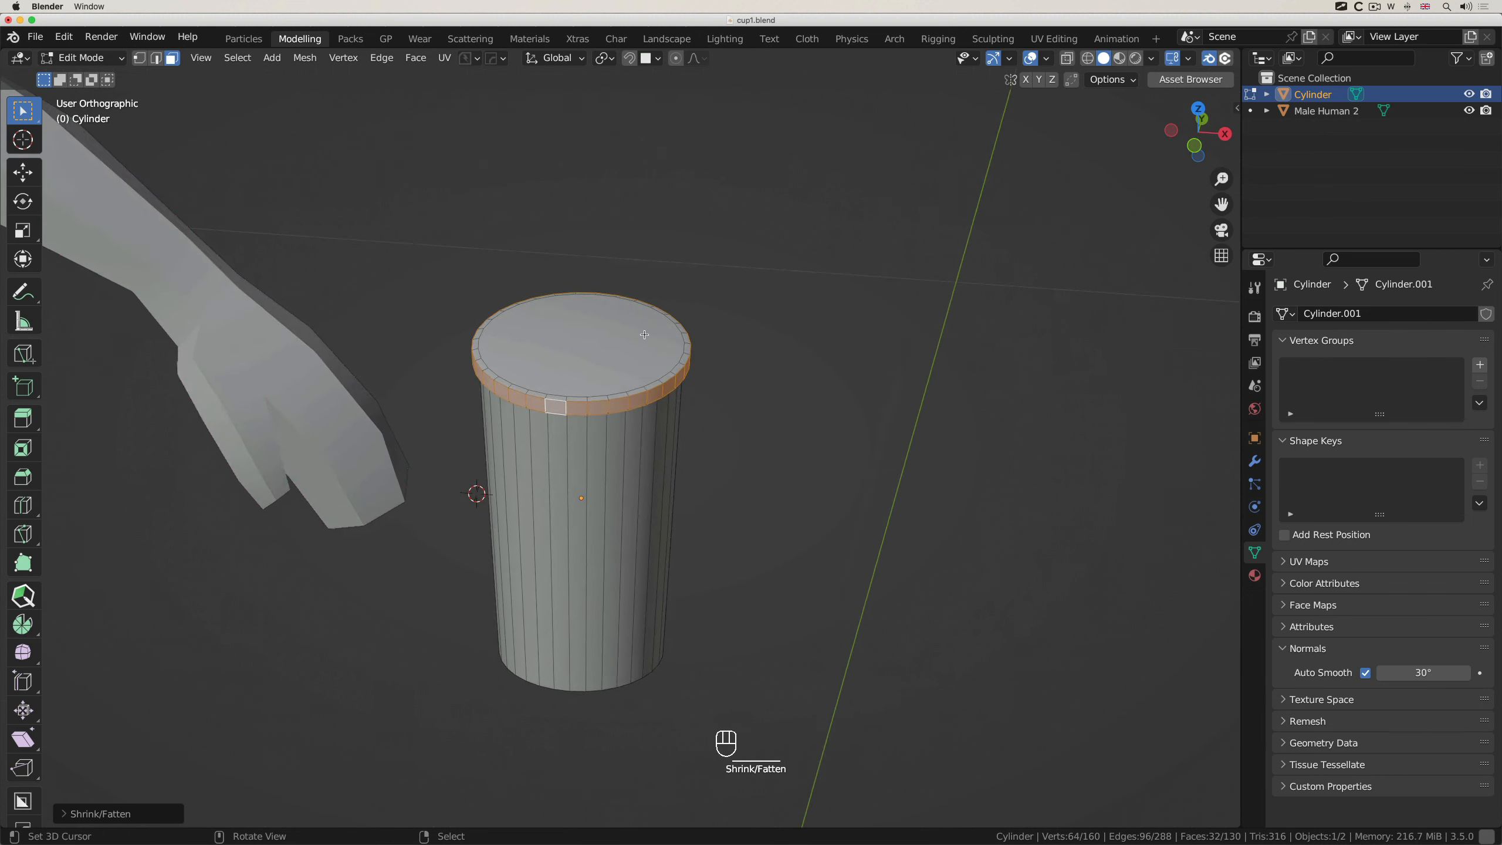
scroll(645, 335, "down", 10)
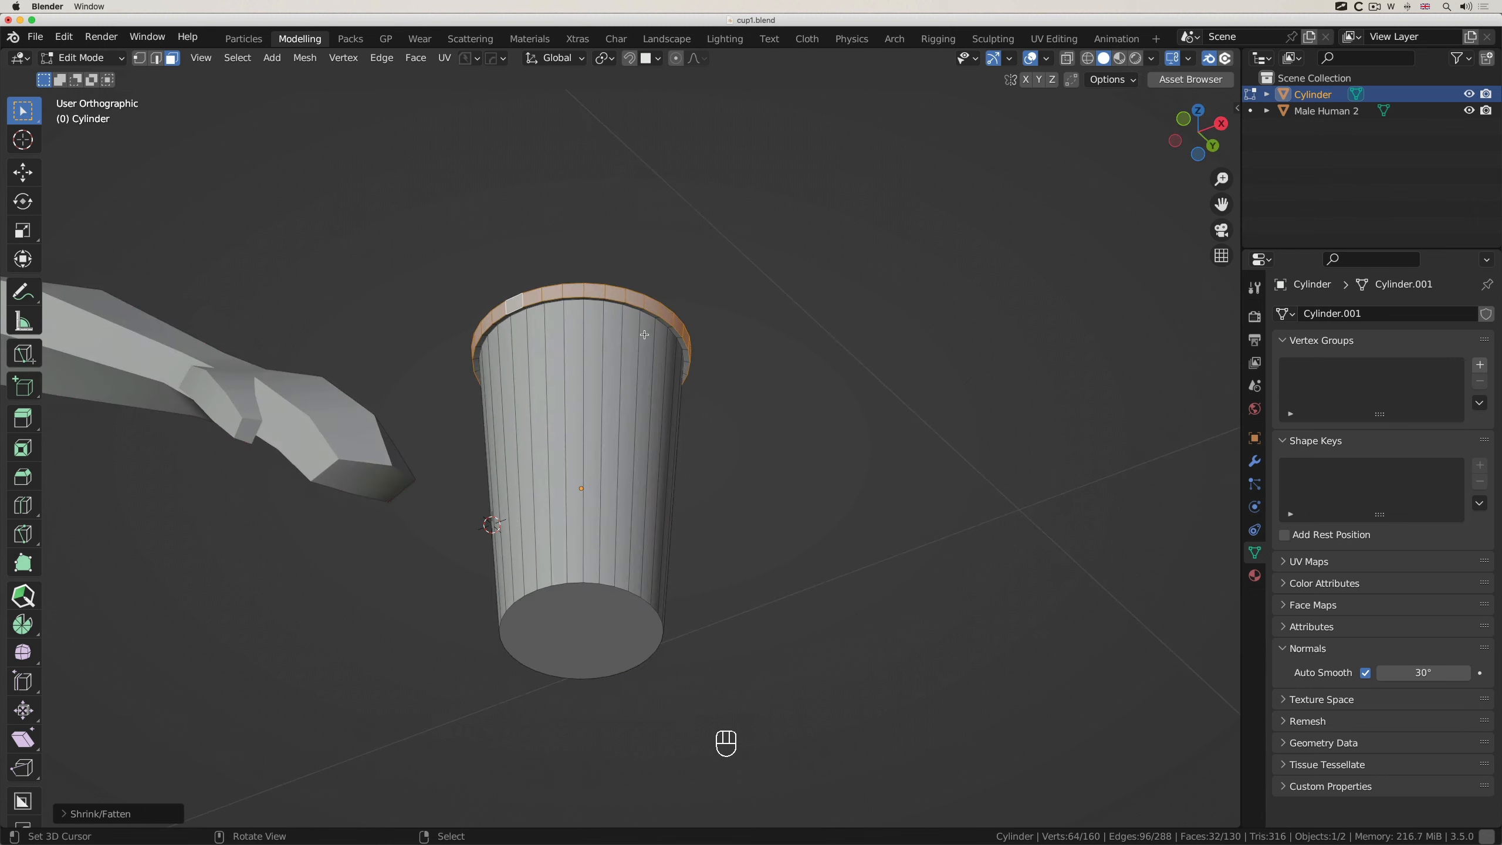
scroll(644, 335, "up", 10)
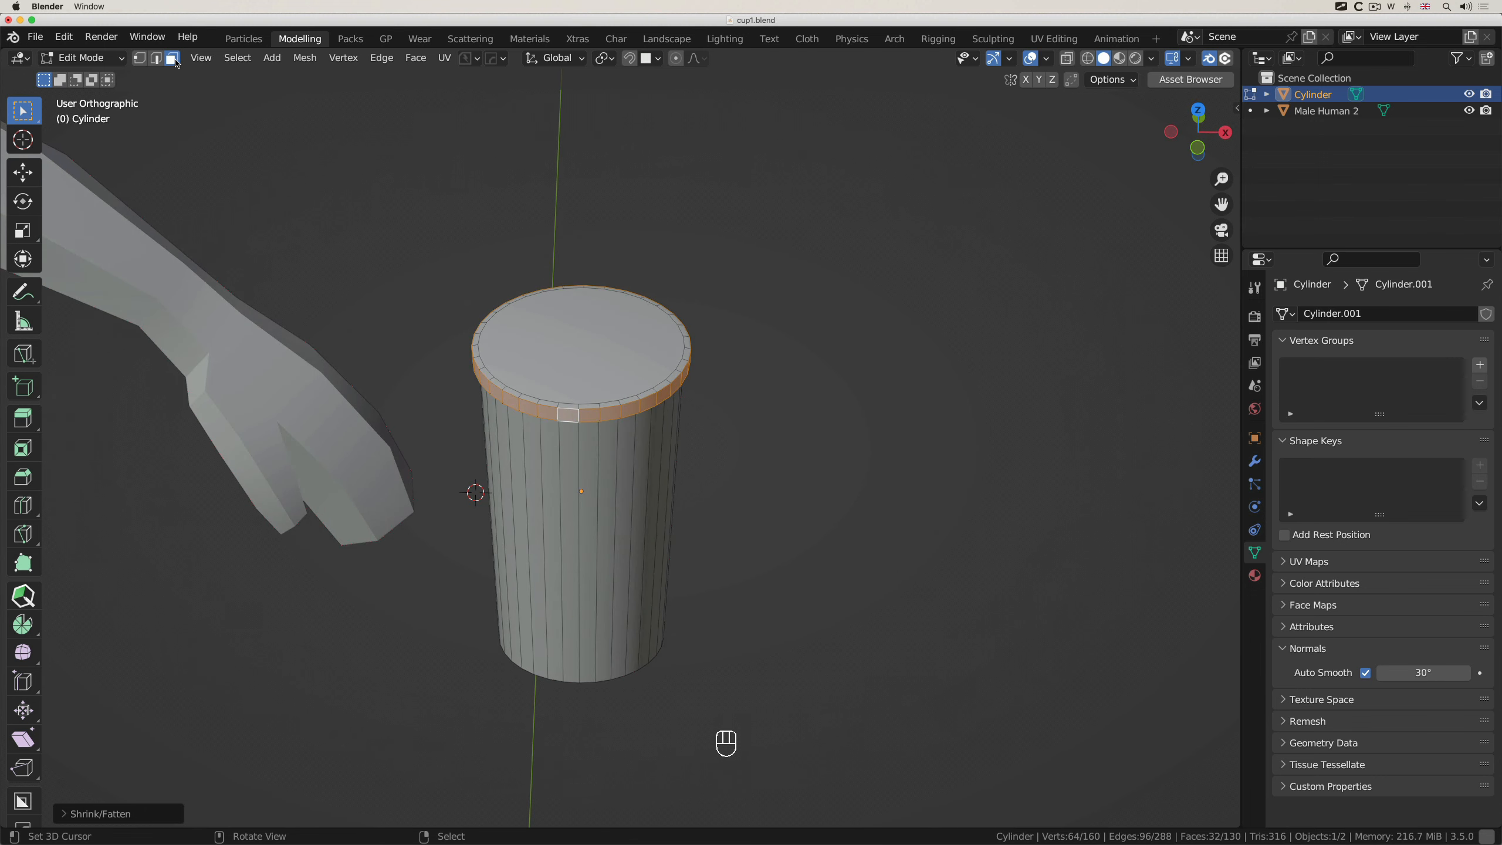
Select the cup's top face and inset it by about 0.12 m to set the wall thickness
left_click(577, 354)
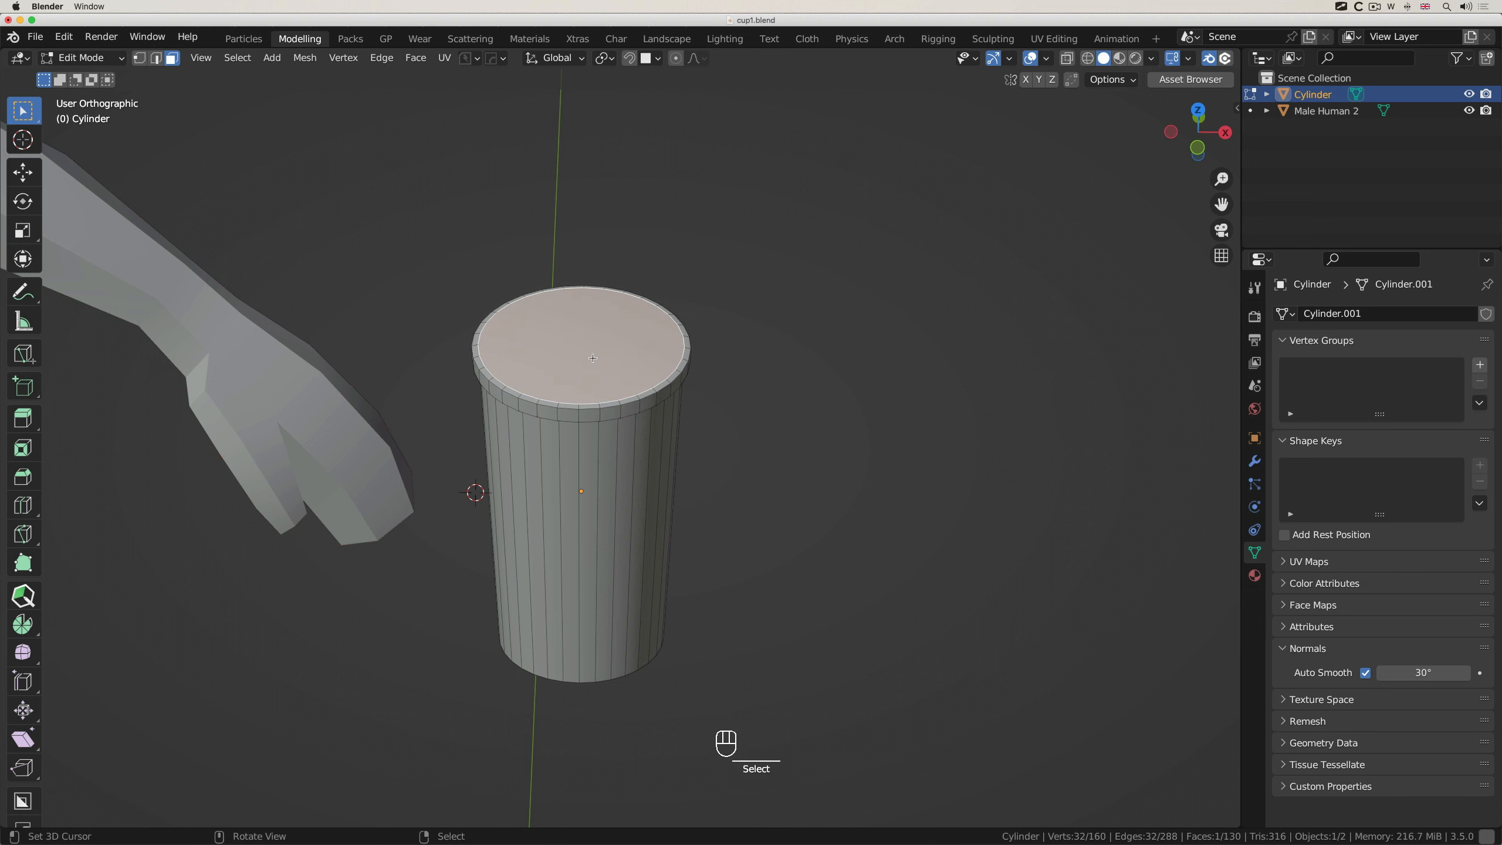
scroll(592, 358, "up", 3)
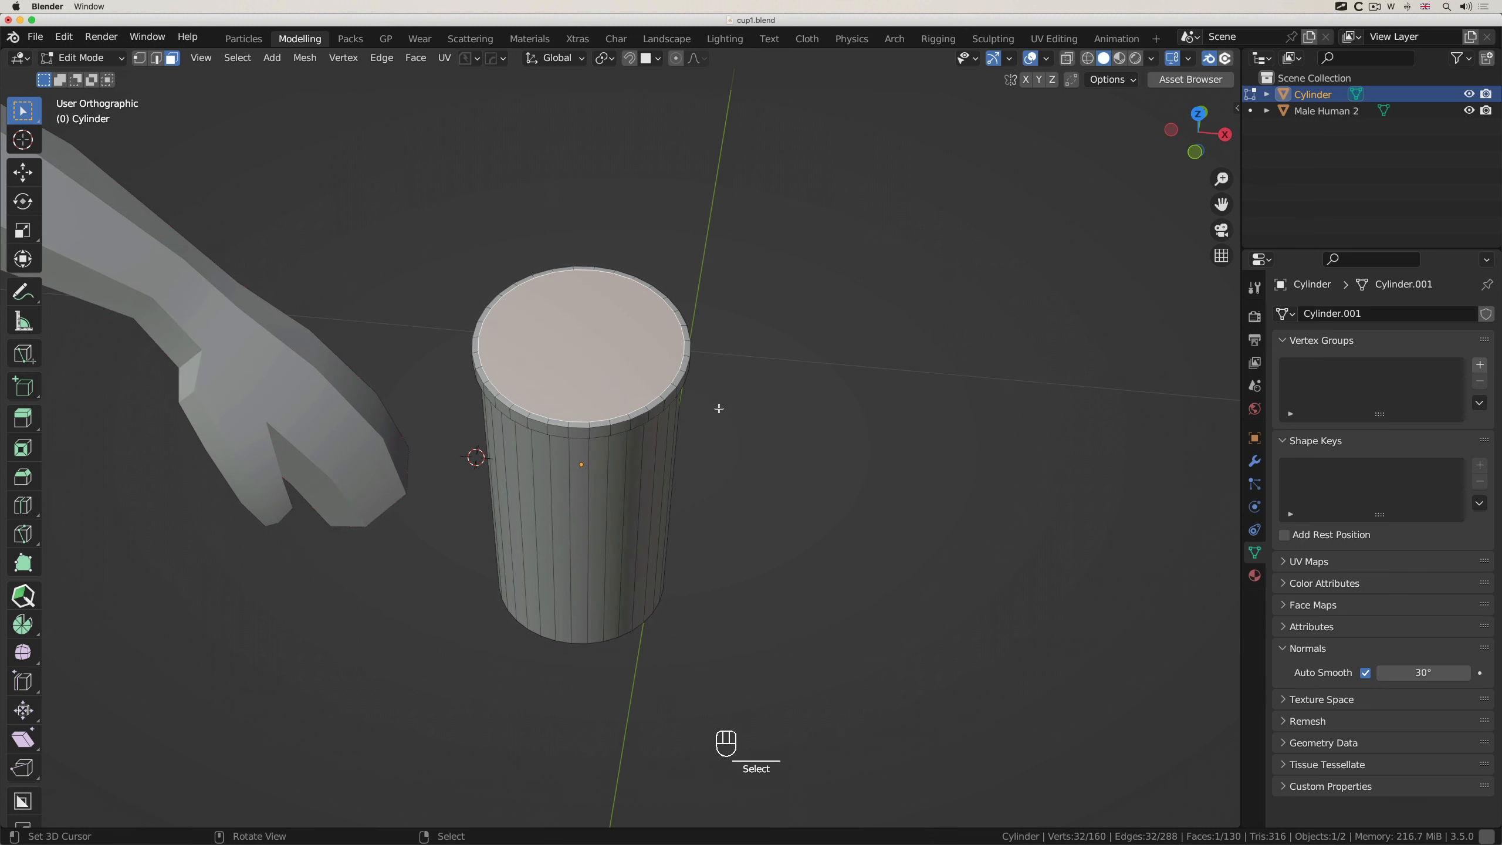
key("i")
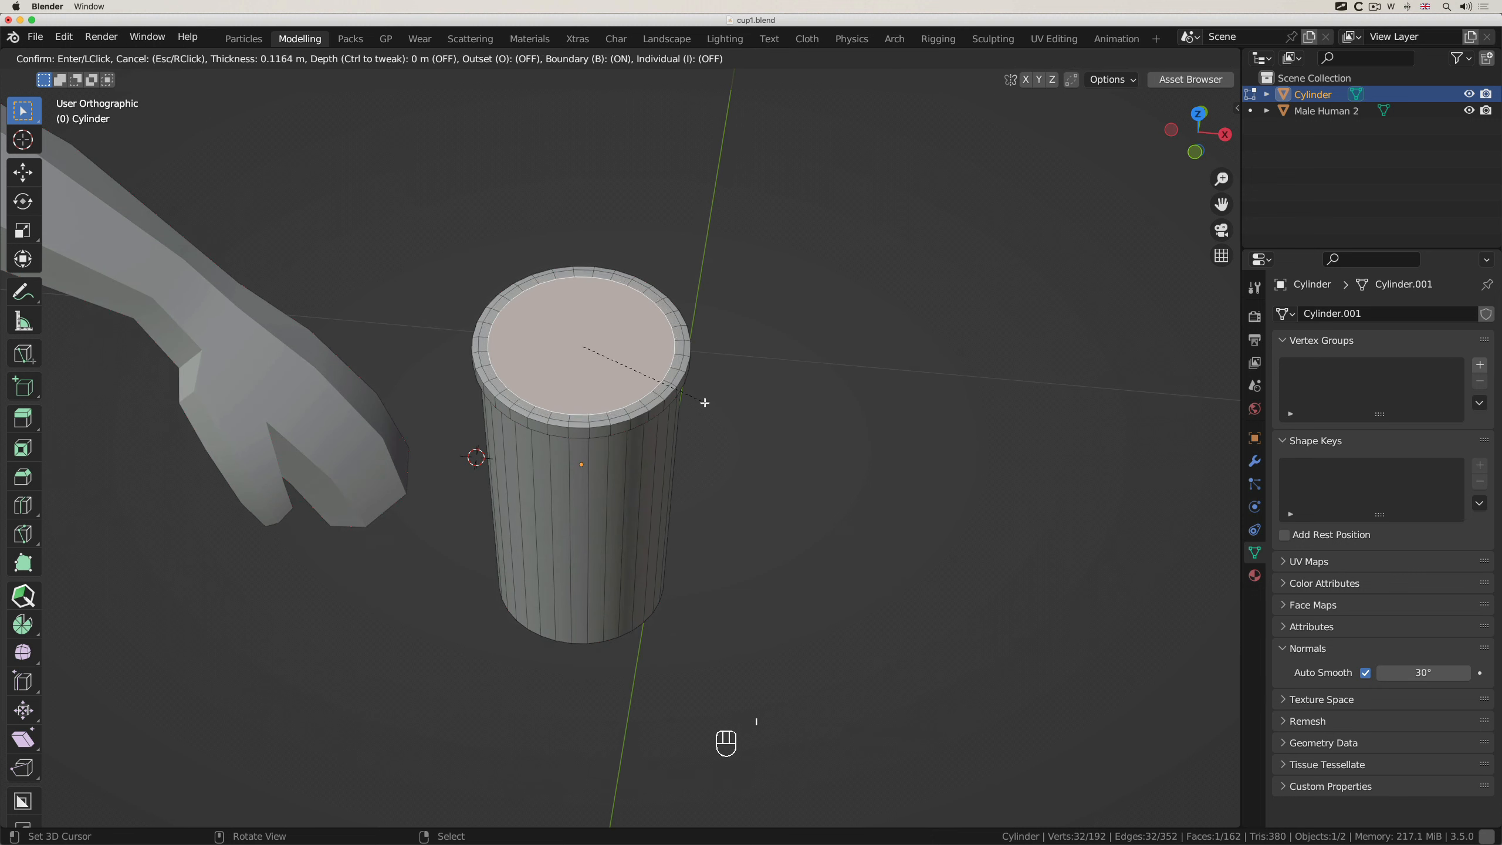
left_click(703, 402)
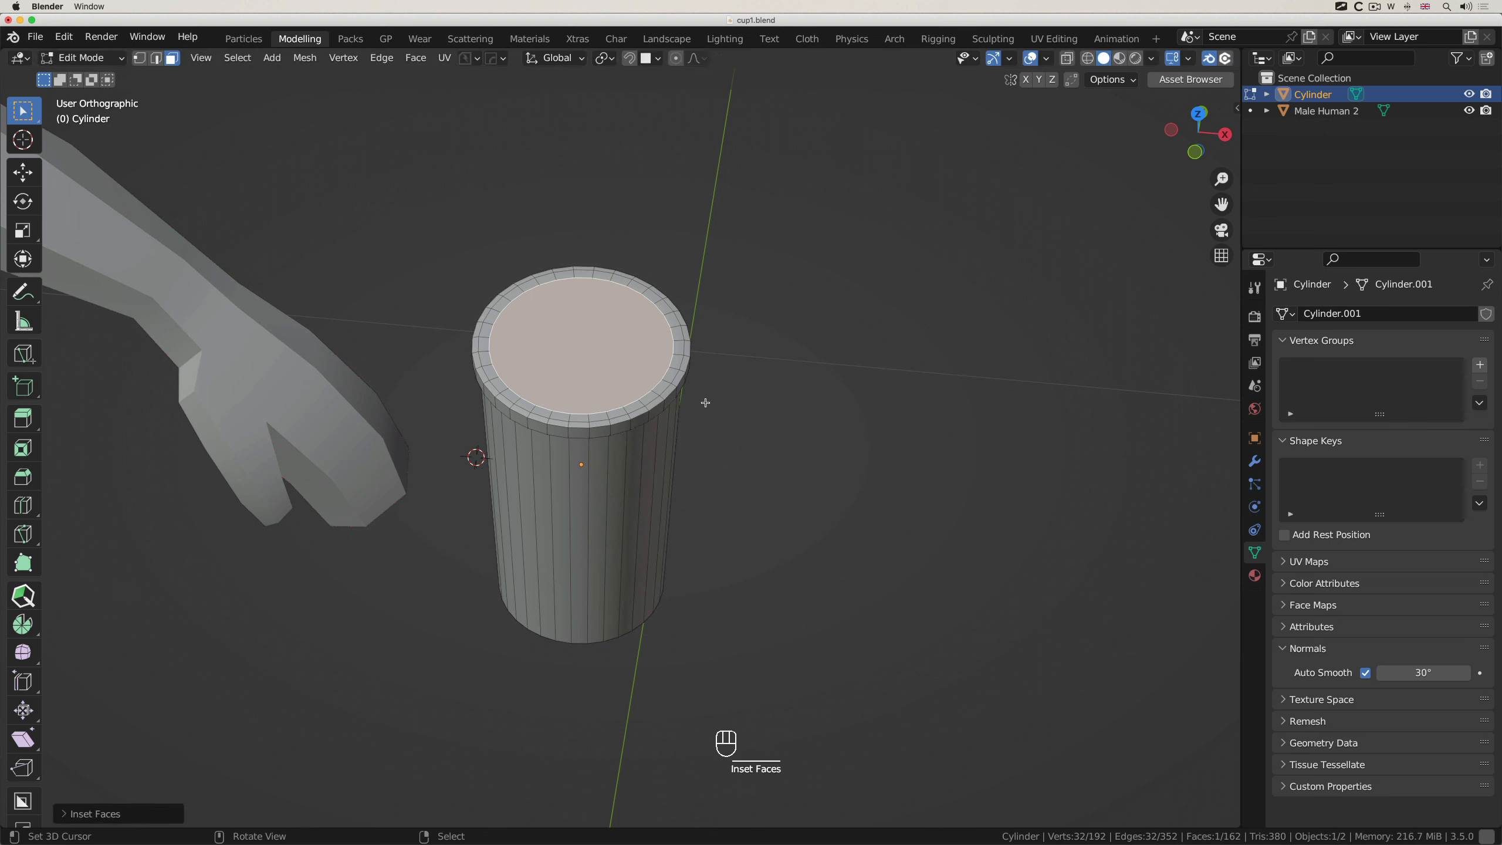
Extrude the inset top face down inside the cup to a little above the base
key("e")
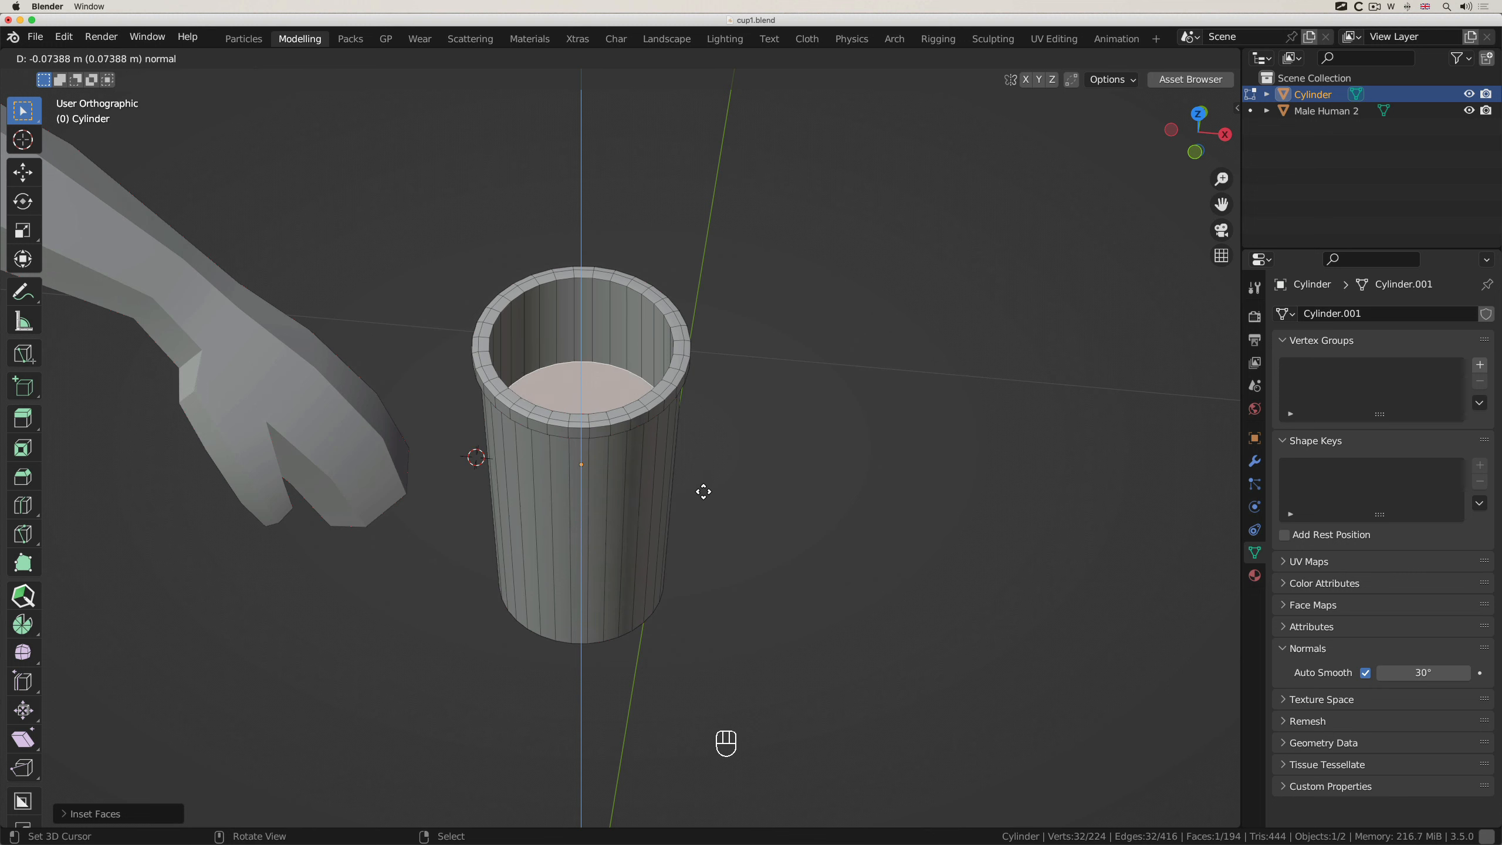
left_click(694, 623)
scroll(694, 623, "down", 5)
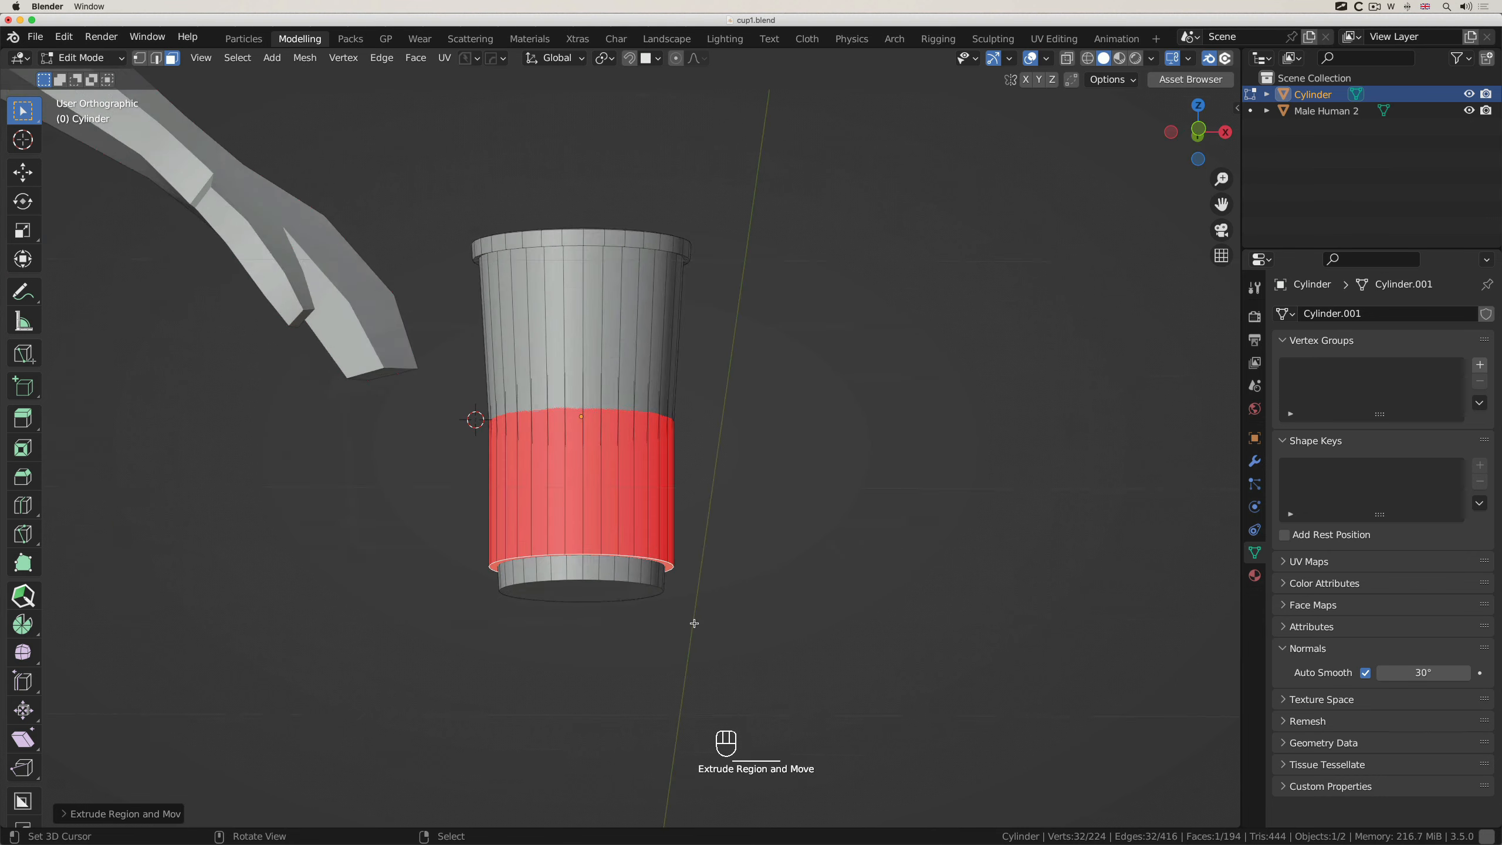
scroll(695, 623, "up", 5)
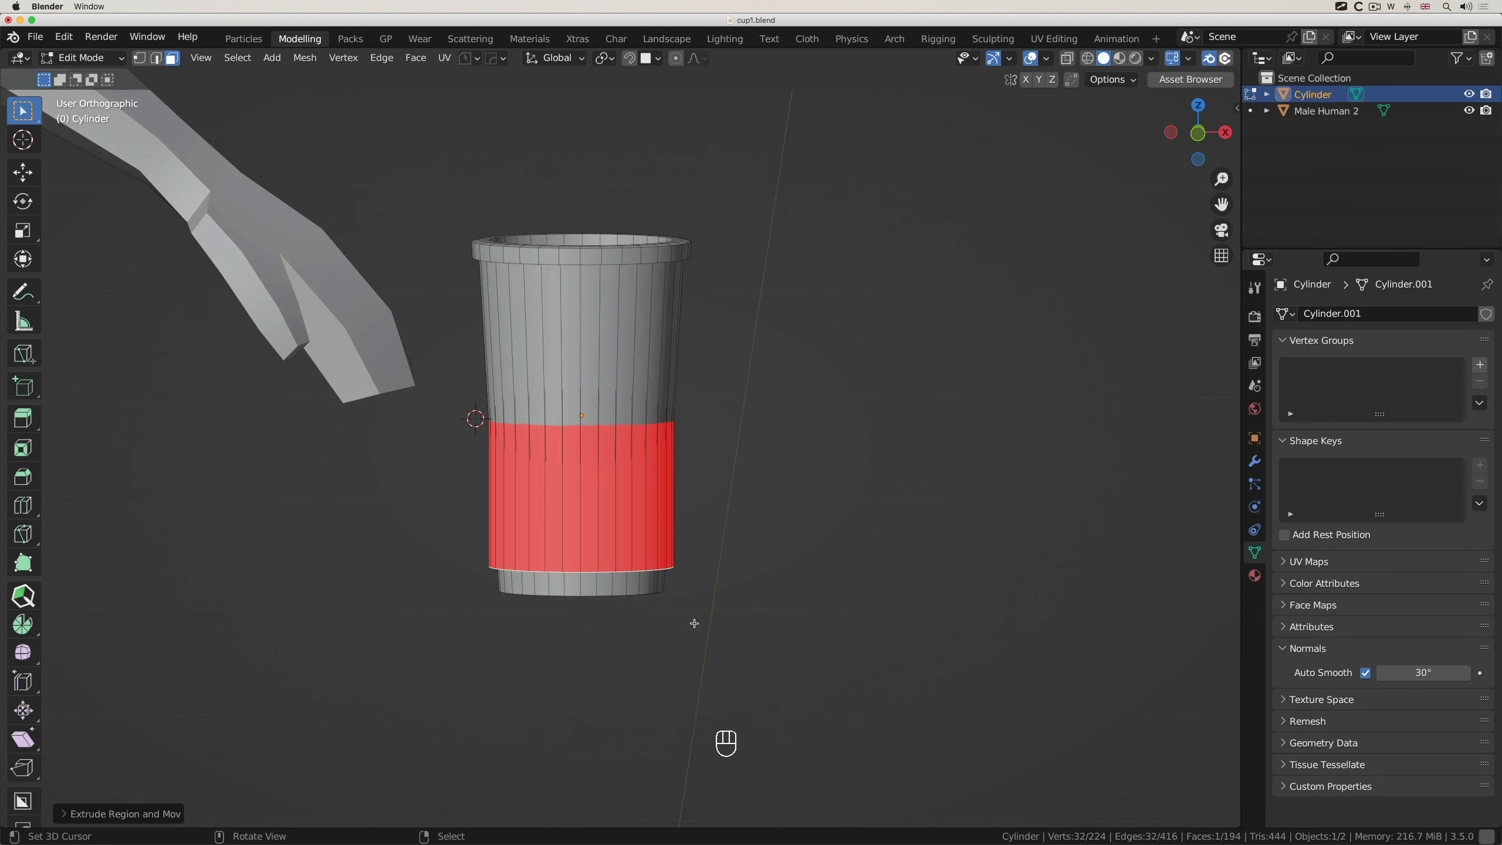
Scale the inner floor face down so the inner walls no longer poke through the tapered outside
key("s")
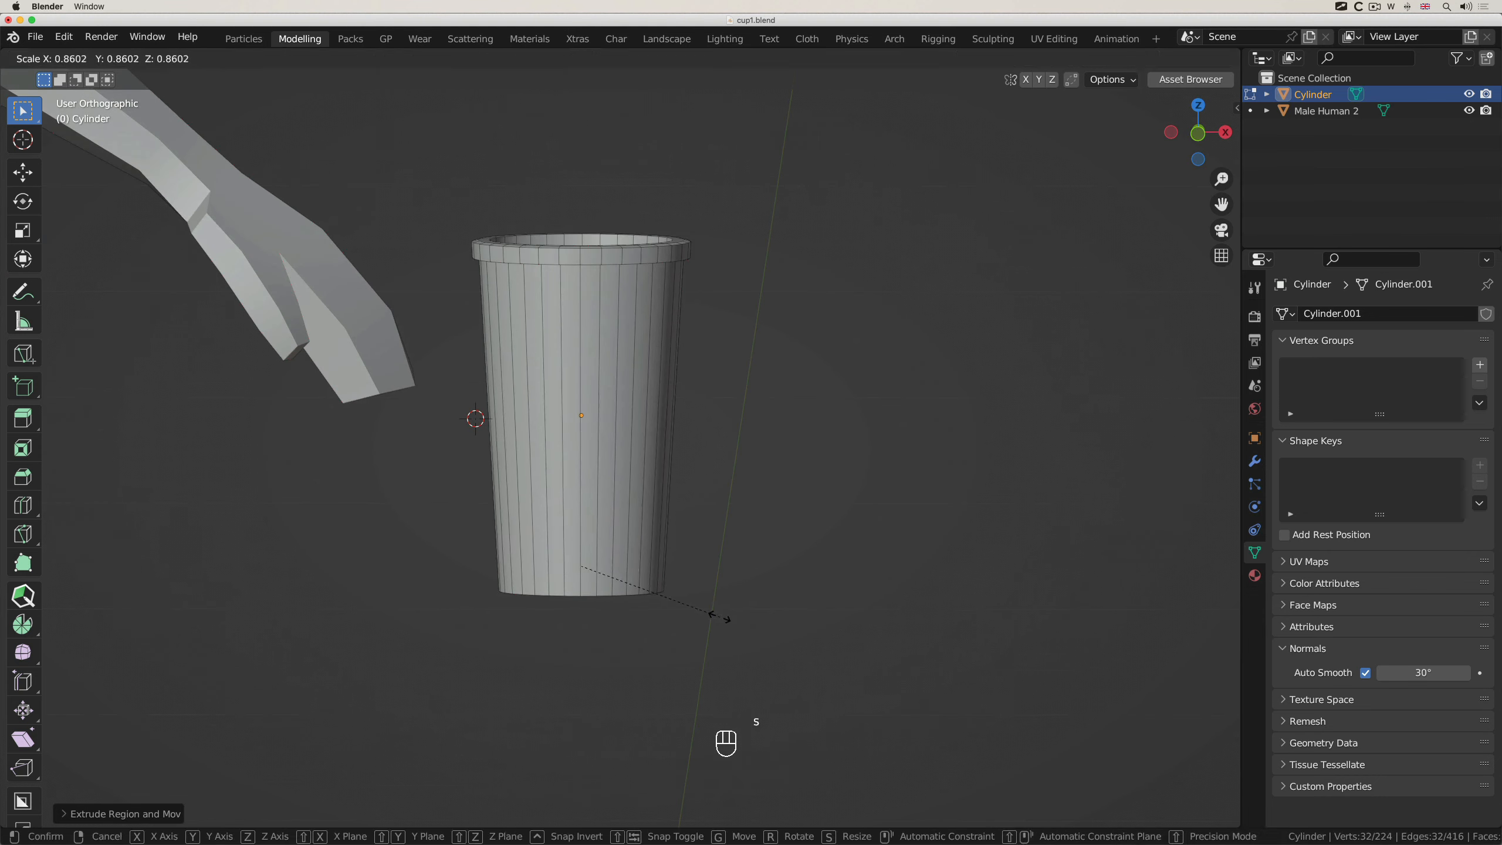
left_click(658, 594)
scroll(658, 593, "down", 5)
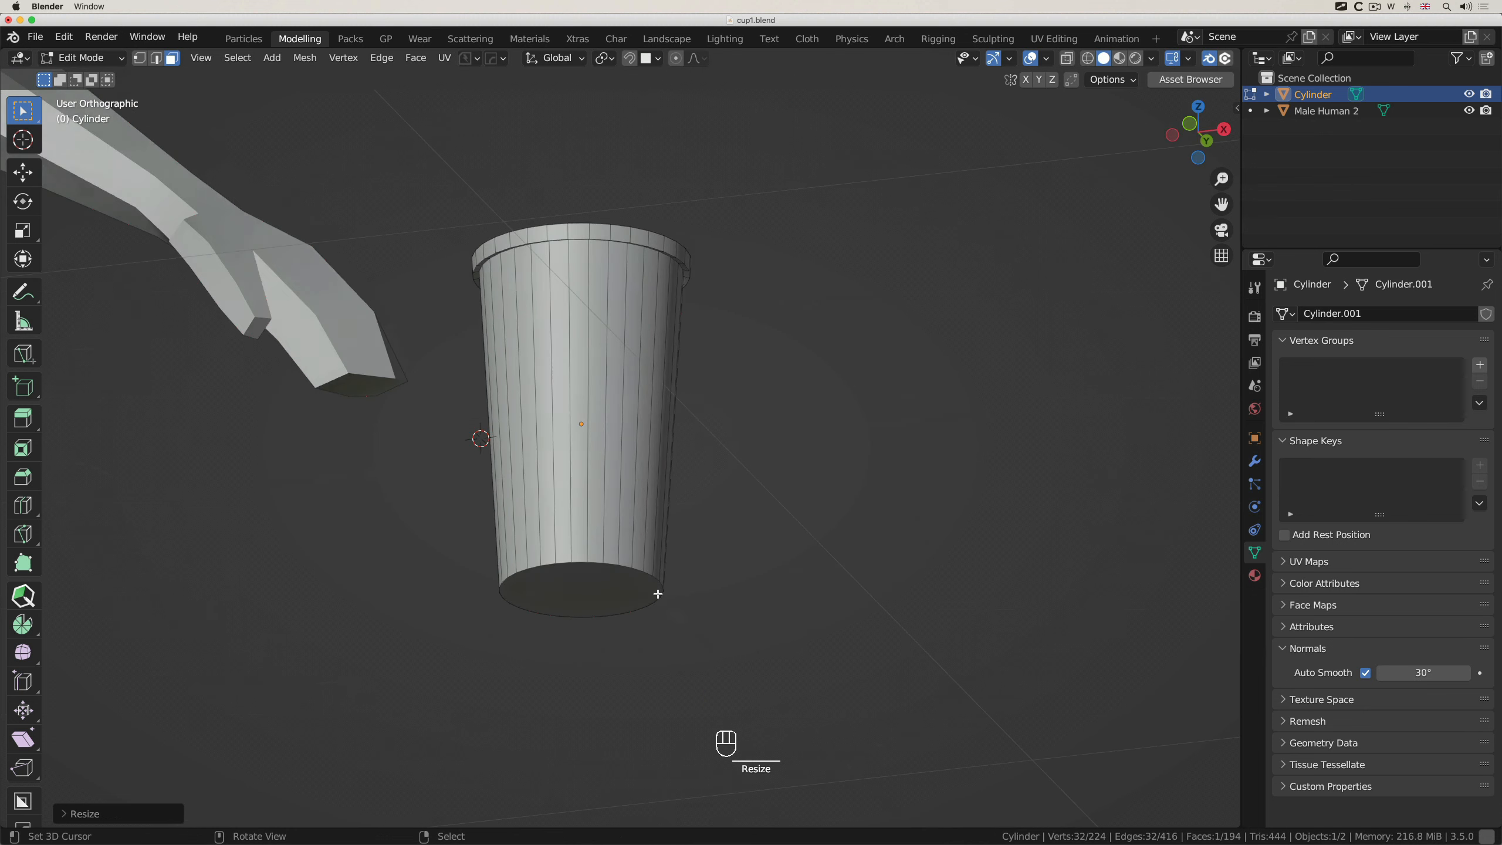
scroll(658, 593, "up", 5)
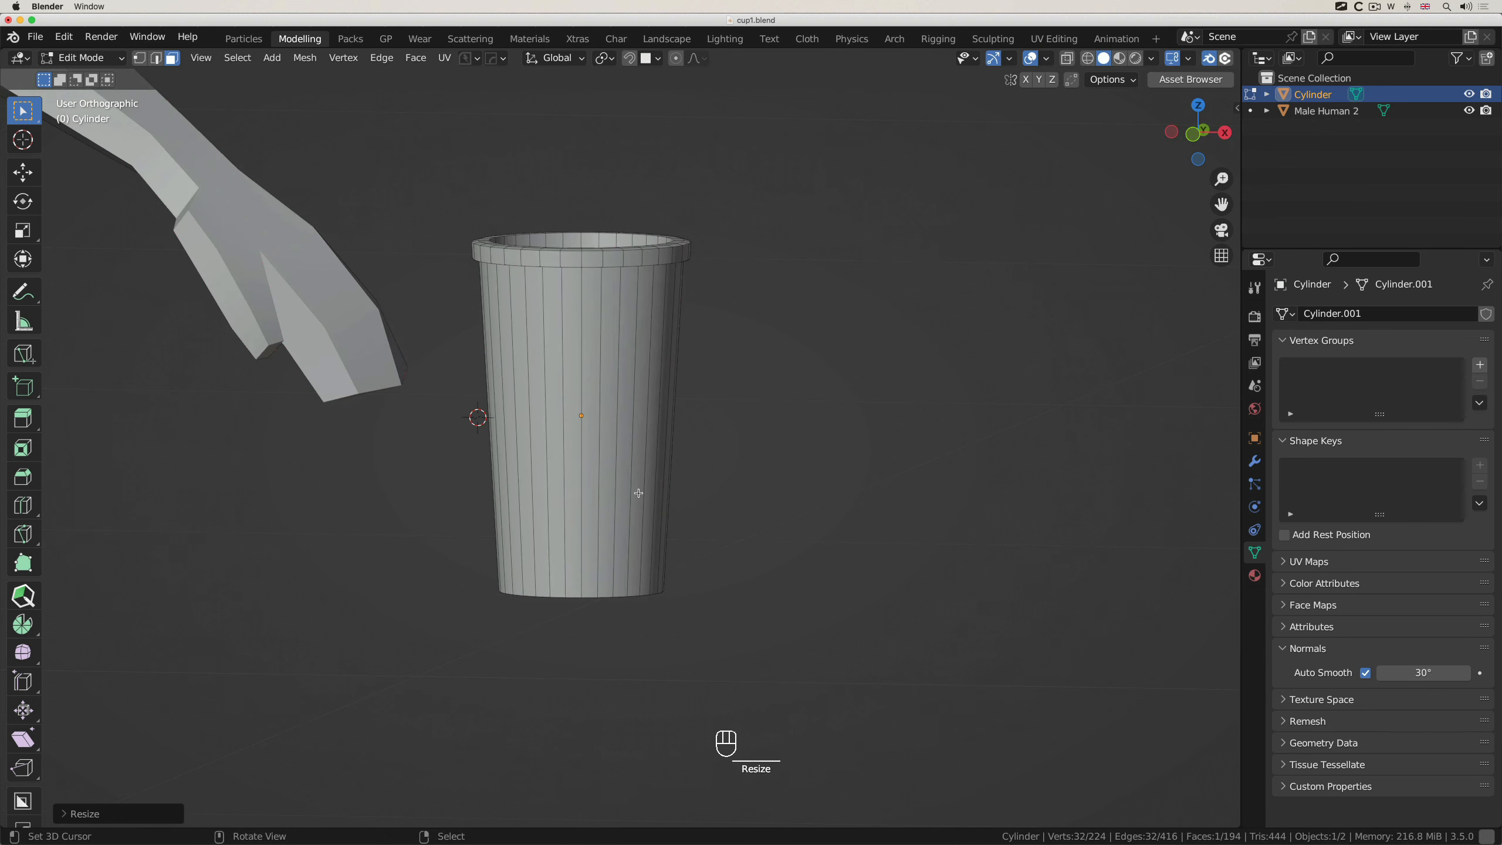
scroll(653, 532, "right", 2)
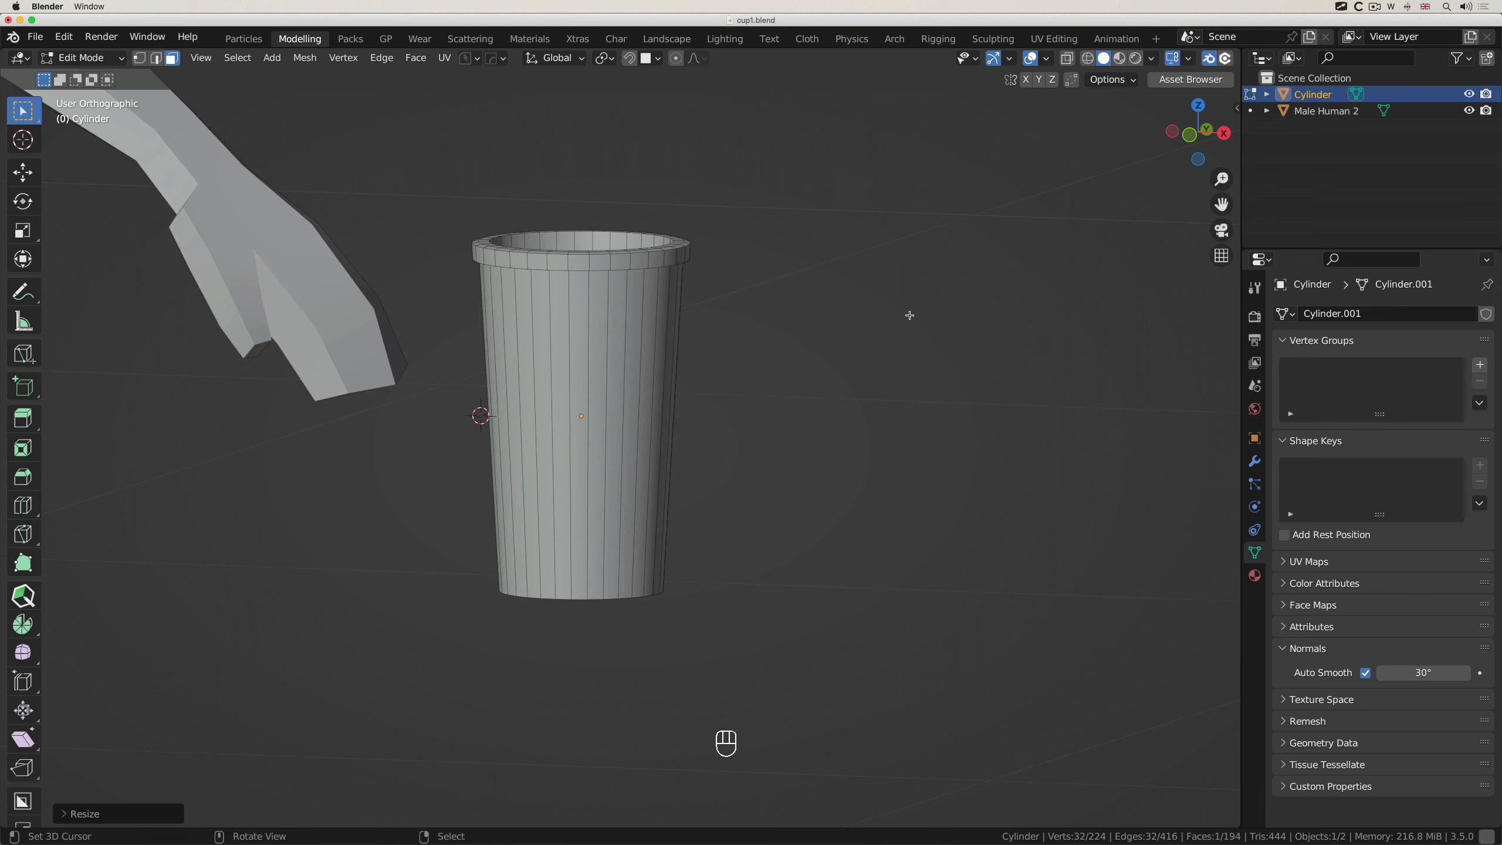
Switch to wireframe shading and lower the inner floor face along Z, closer to the cup's base
left_click(1087, 59)
scroll(599, 296, "up", 5)
scroll(599, 296, "down", 8)
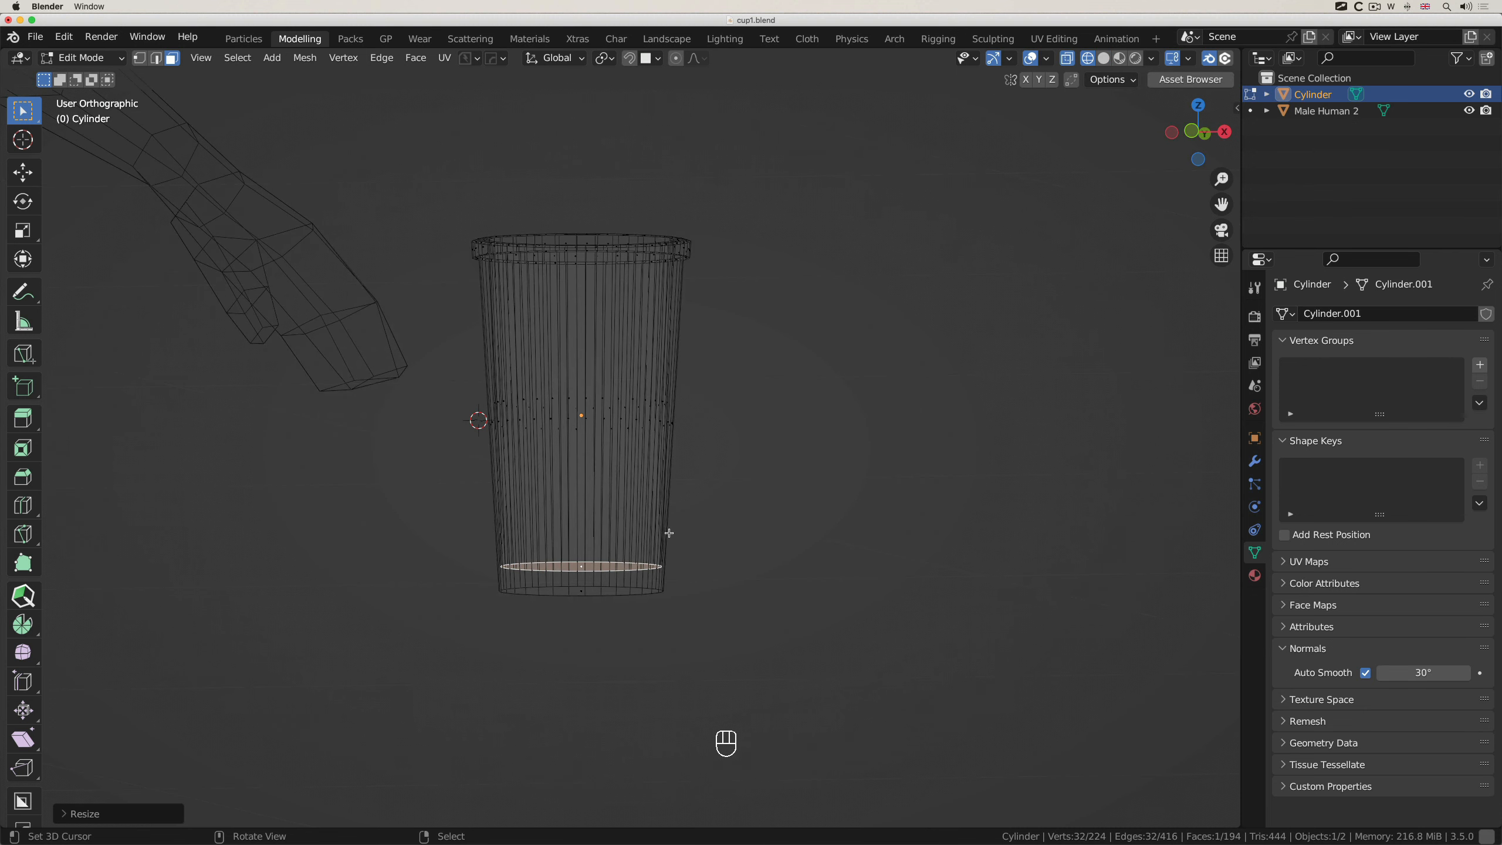
key("g")
key("z")
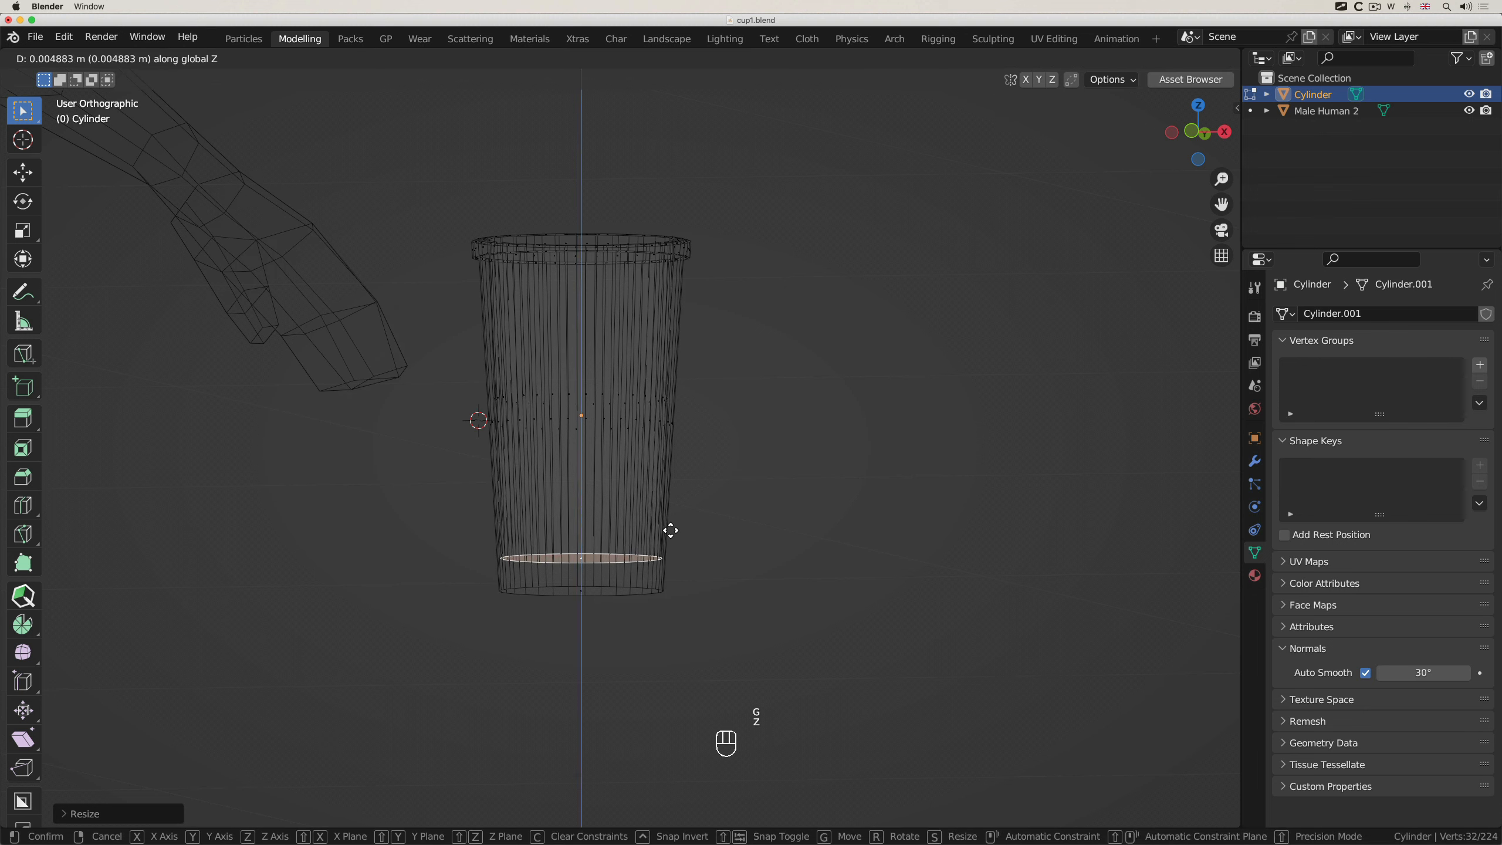
left_click(665, 540)
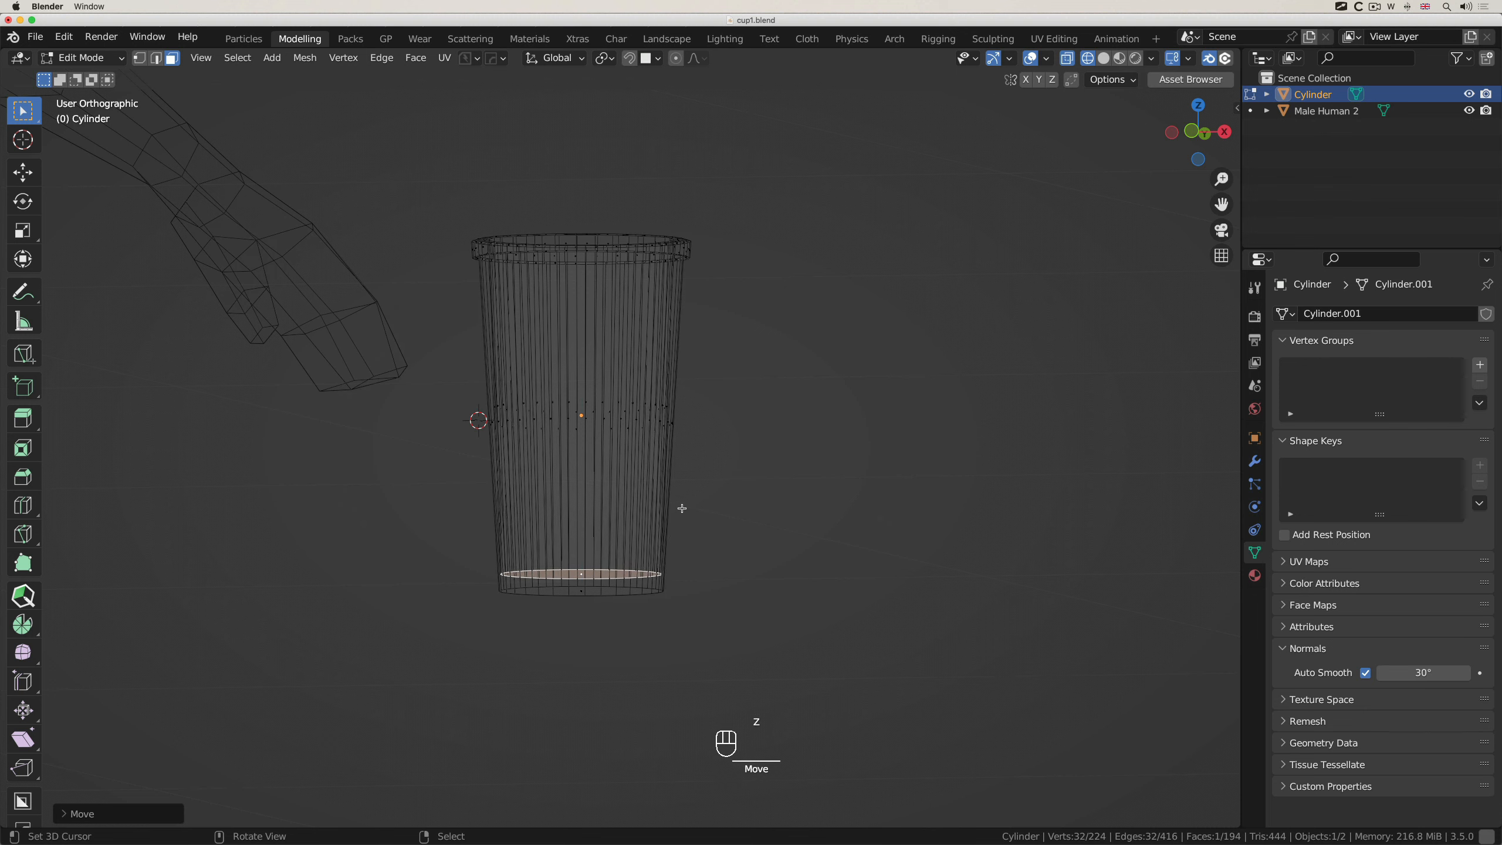
scroll(682, 508, "up", 5)
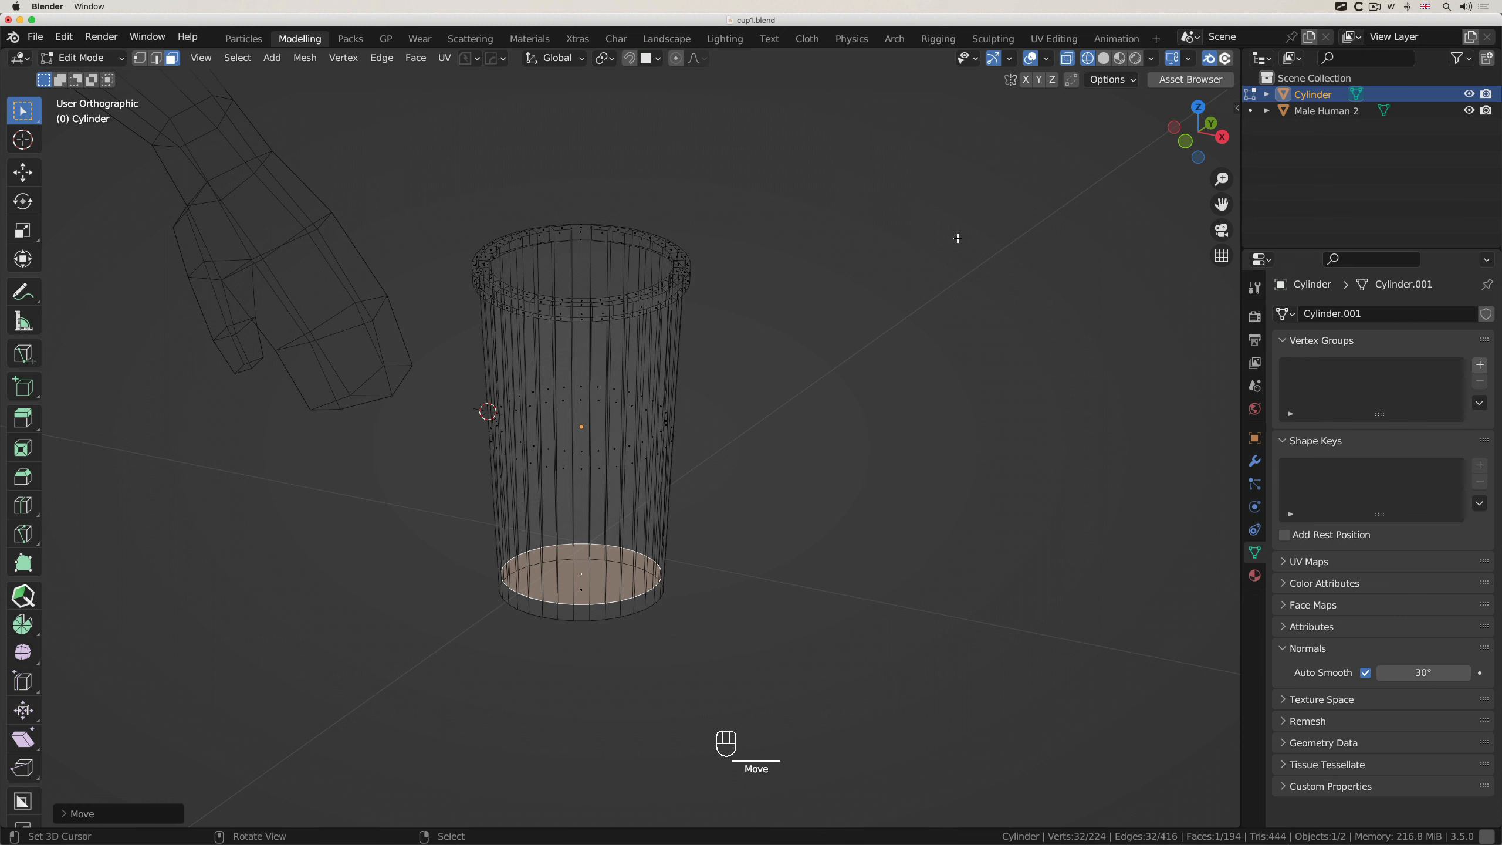
Return to solid shading, look over the hollowed cup and deselect all its faces
left_click(1103, 58)
scroll(591, 382, "up", 5)
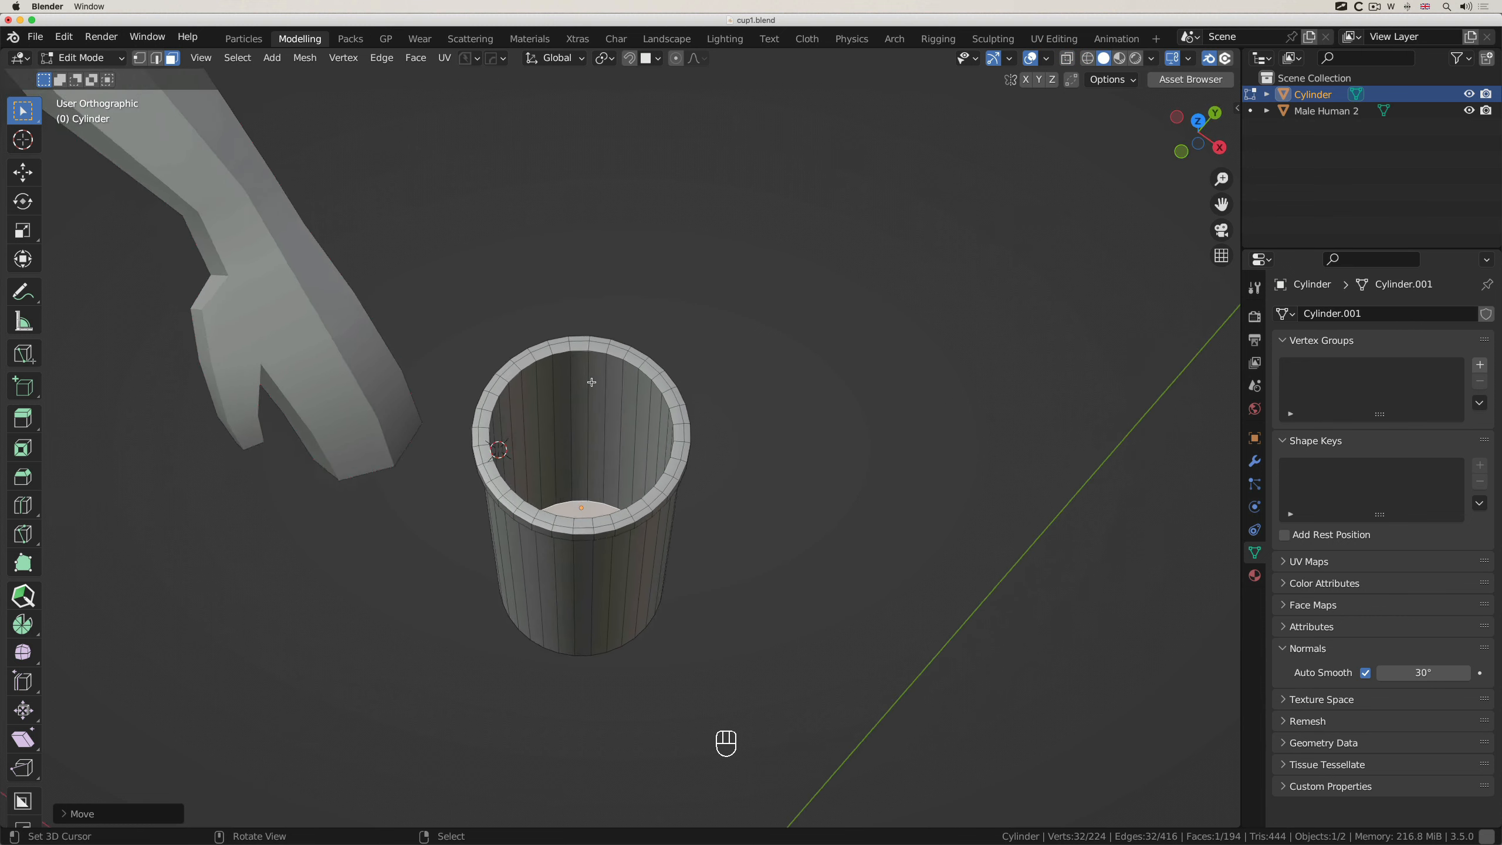
scroll(591, 382, "down", 5)
scroll(591, 382, "down", 2)
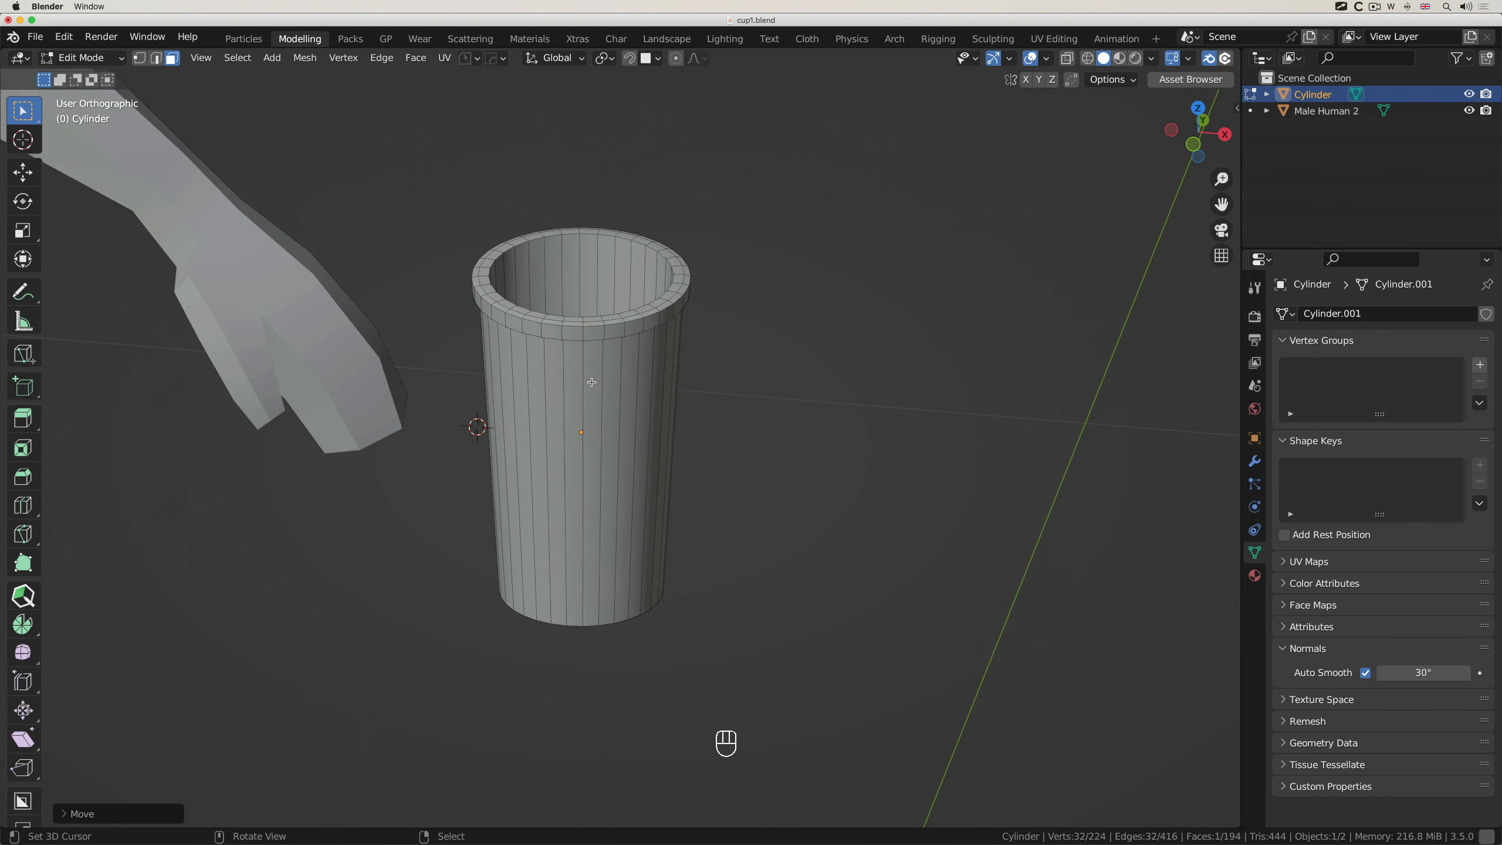
key("a")
key("a")
scroll(592, 382, "down", 3)
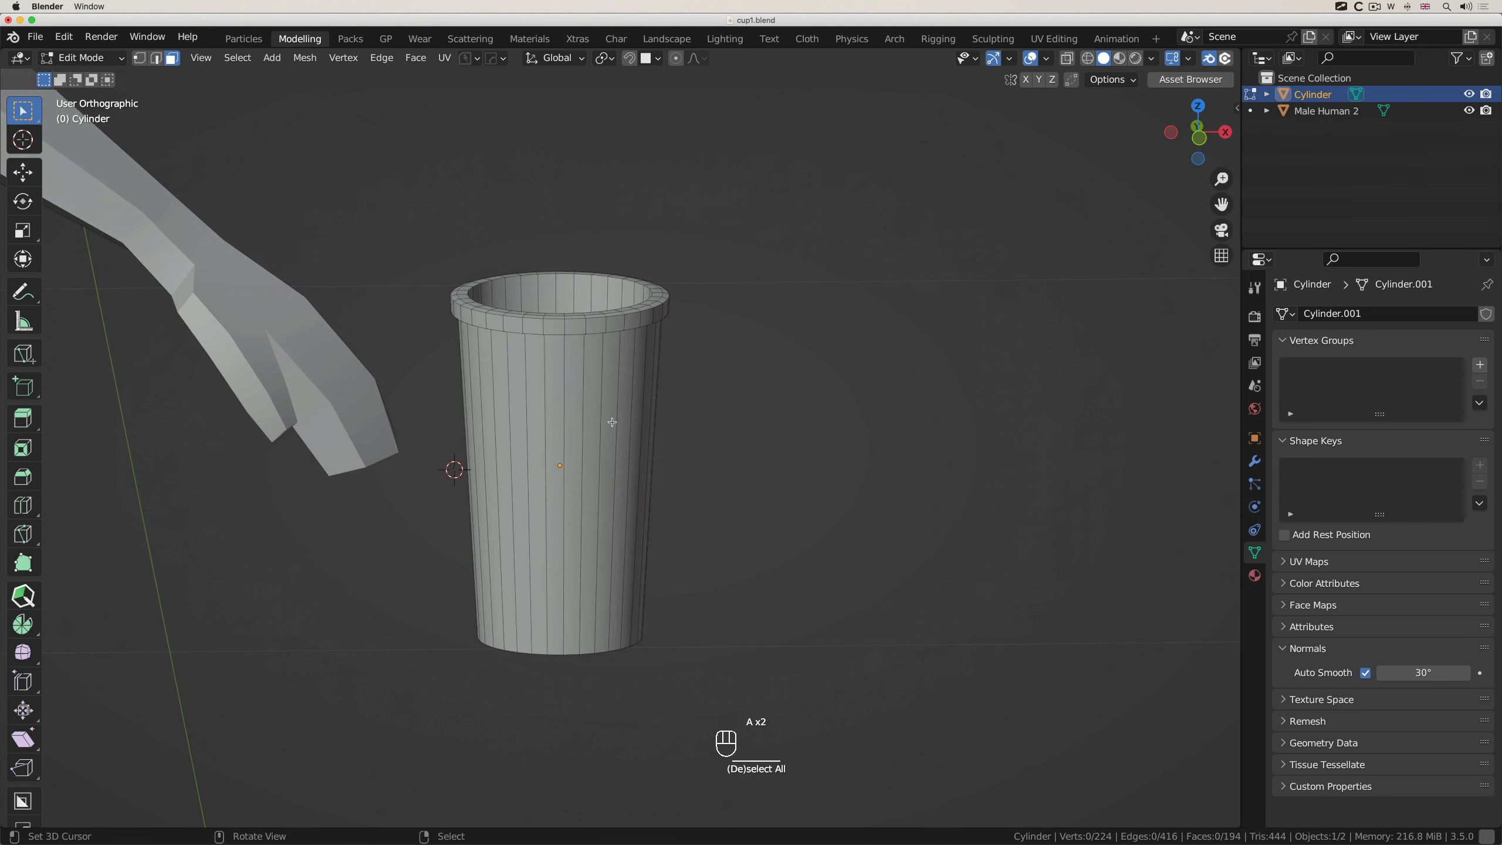
Leave Edit Mode for Object Mode and inspect the smooth-shaded cup from several angles
key("Tab")
scroll(577, 378, "down", 5)
scroll(577, 378, "up", 6)
scroll(579, 381, "up", 4)
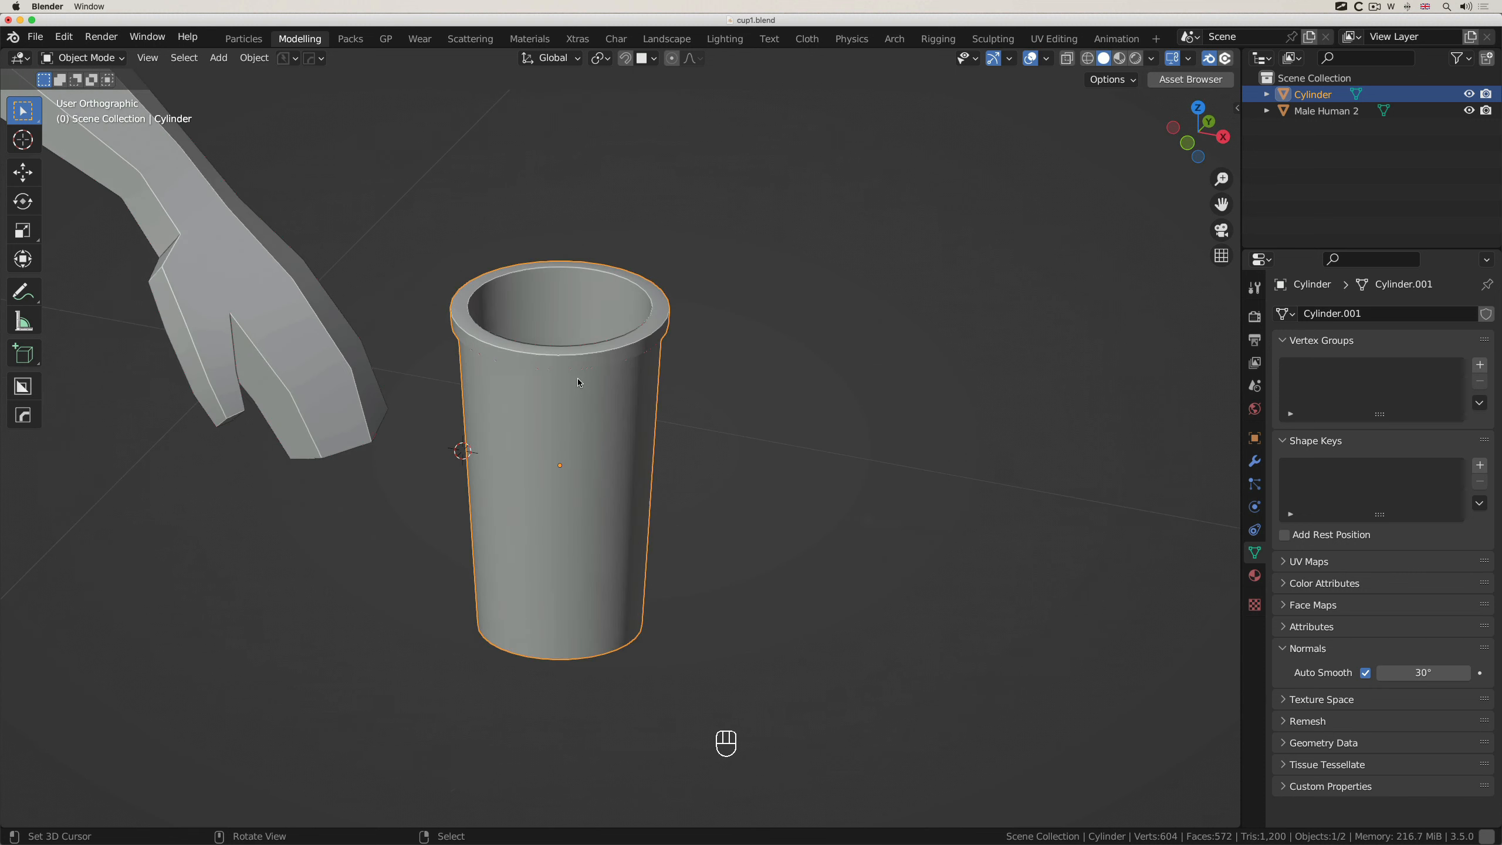
scroll(579, 381, "down", 2)
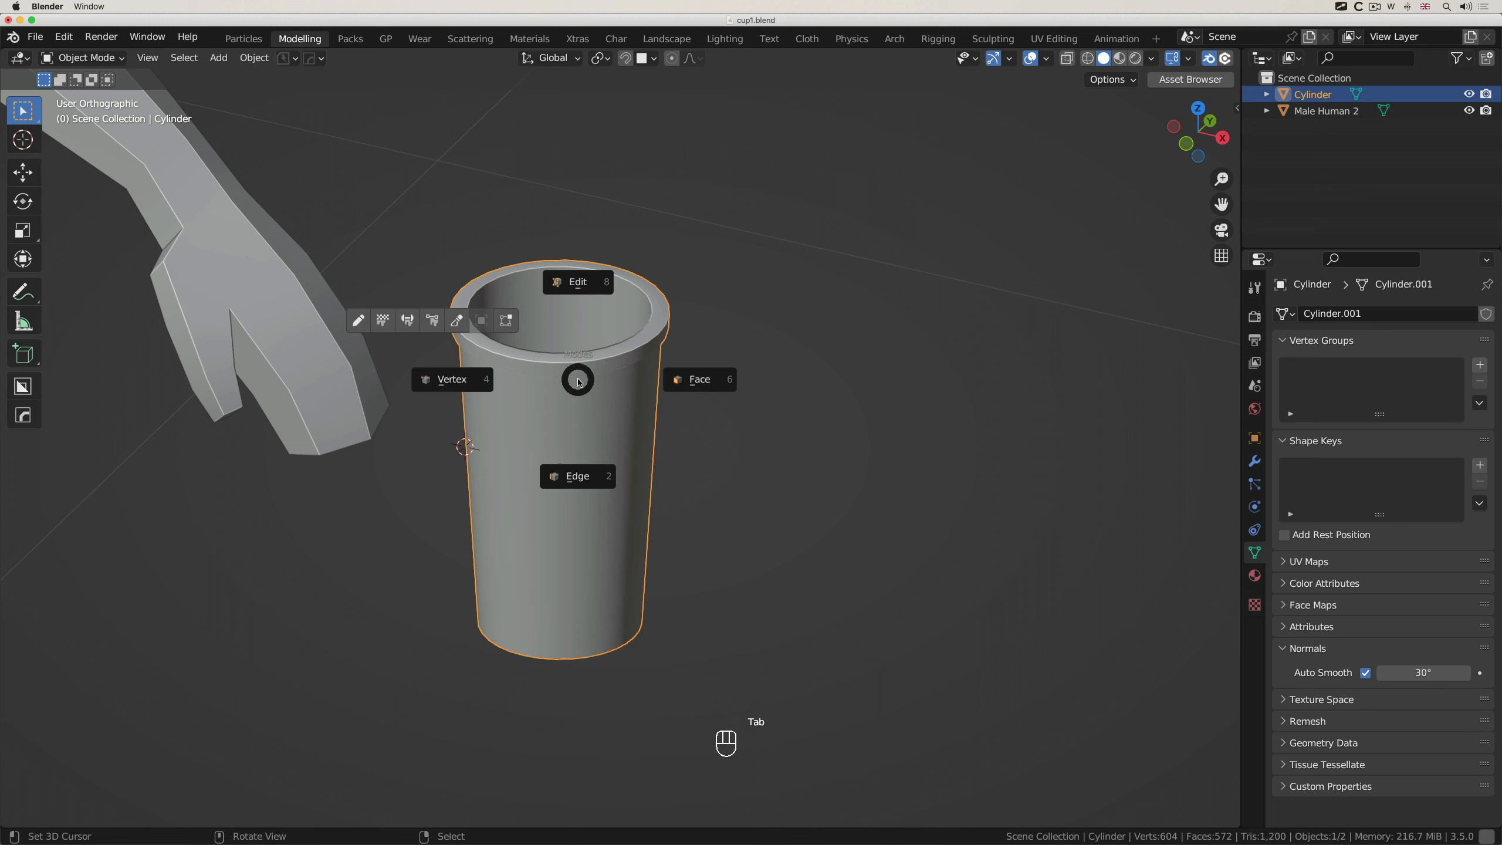
In Edit Mode, duplicate the cup's inner floor face in front view and raise it about 0.2 m along Z, just above the rim
left_click(678, 379)
middle_click_drag(591, 383, 567, 344)
left_click(562, 344)
key("KP_1")
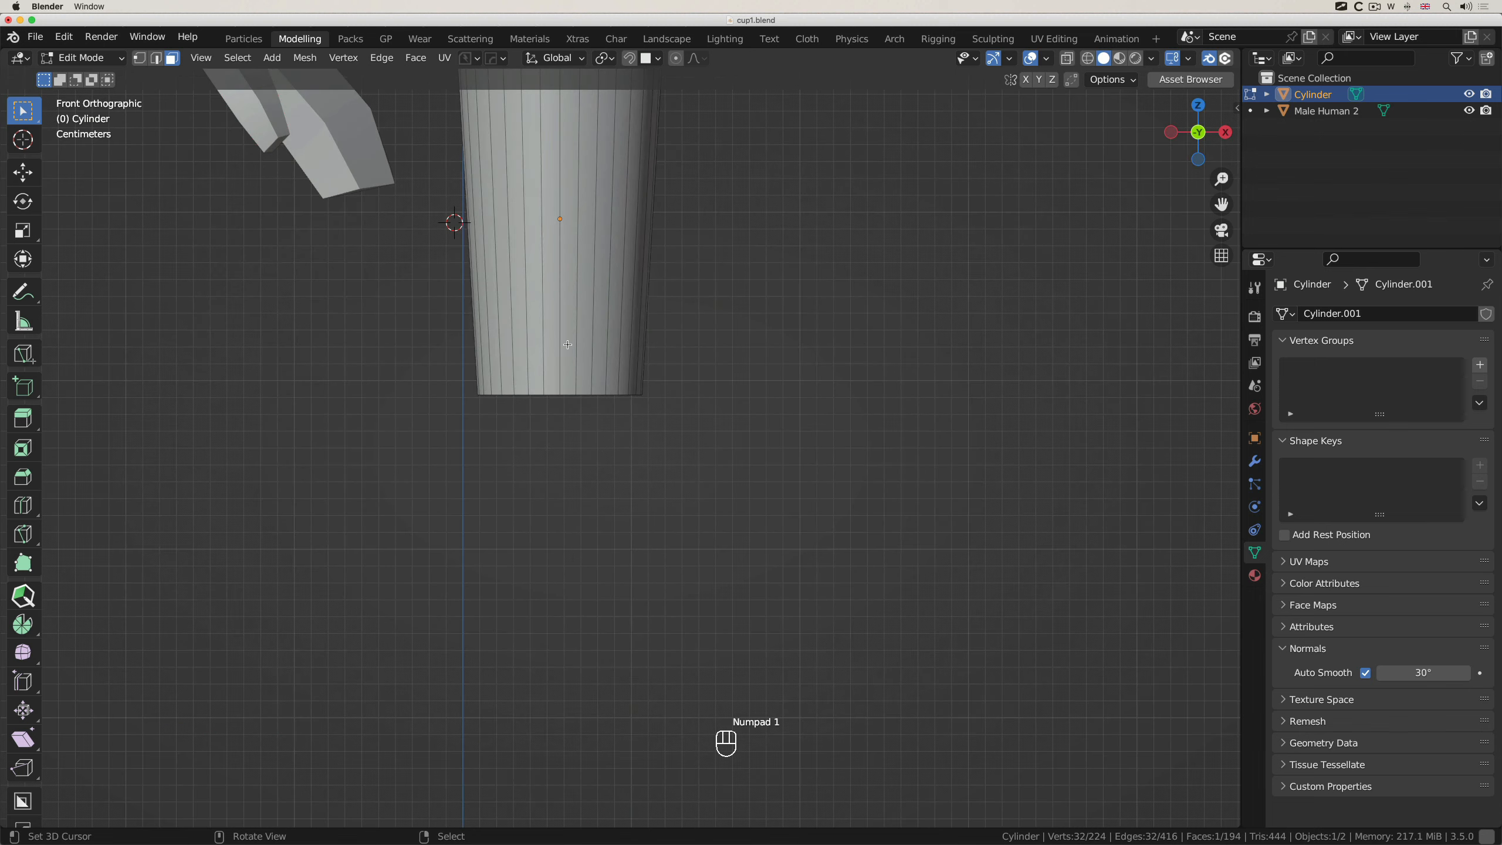
scroll(568, 344, "up", 10, "shift")
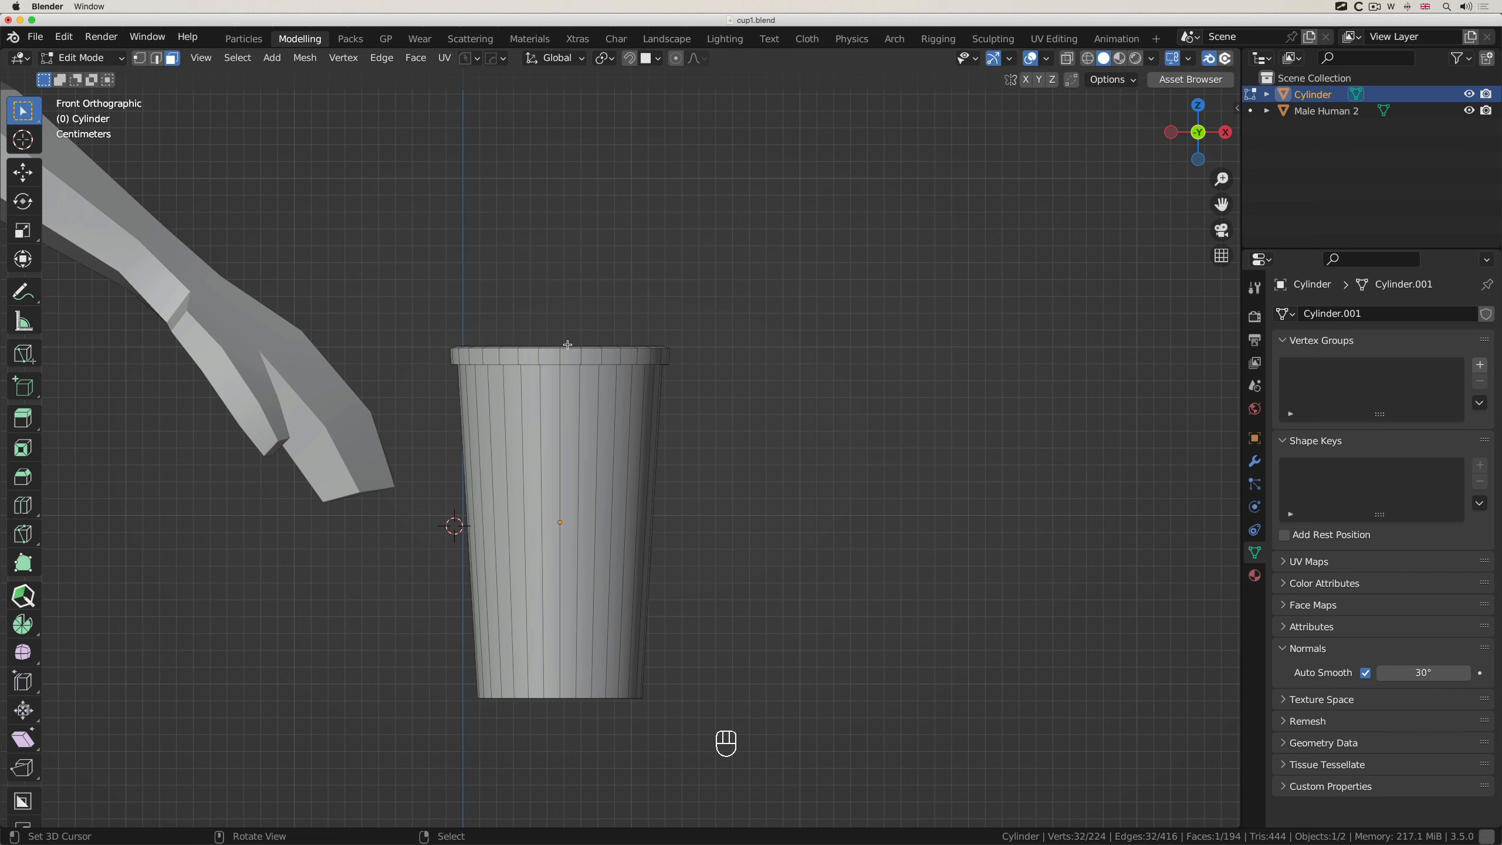
key("shift+d")
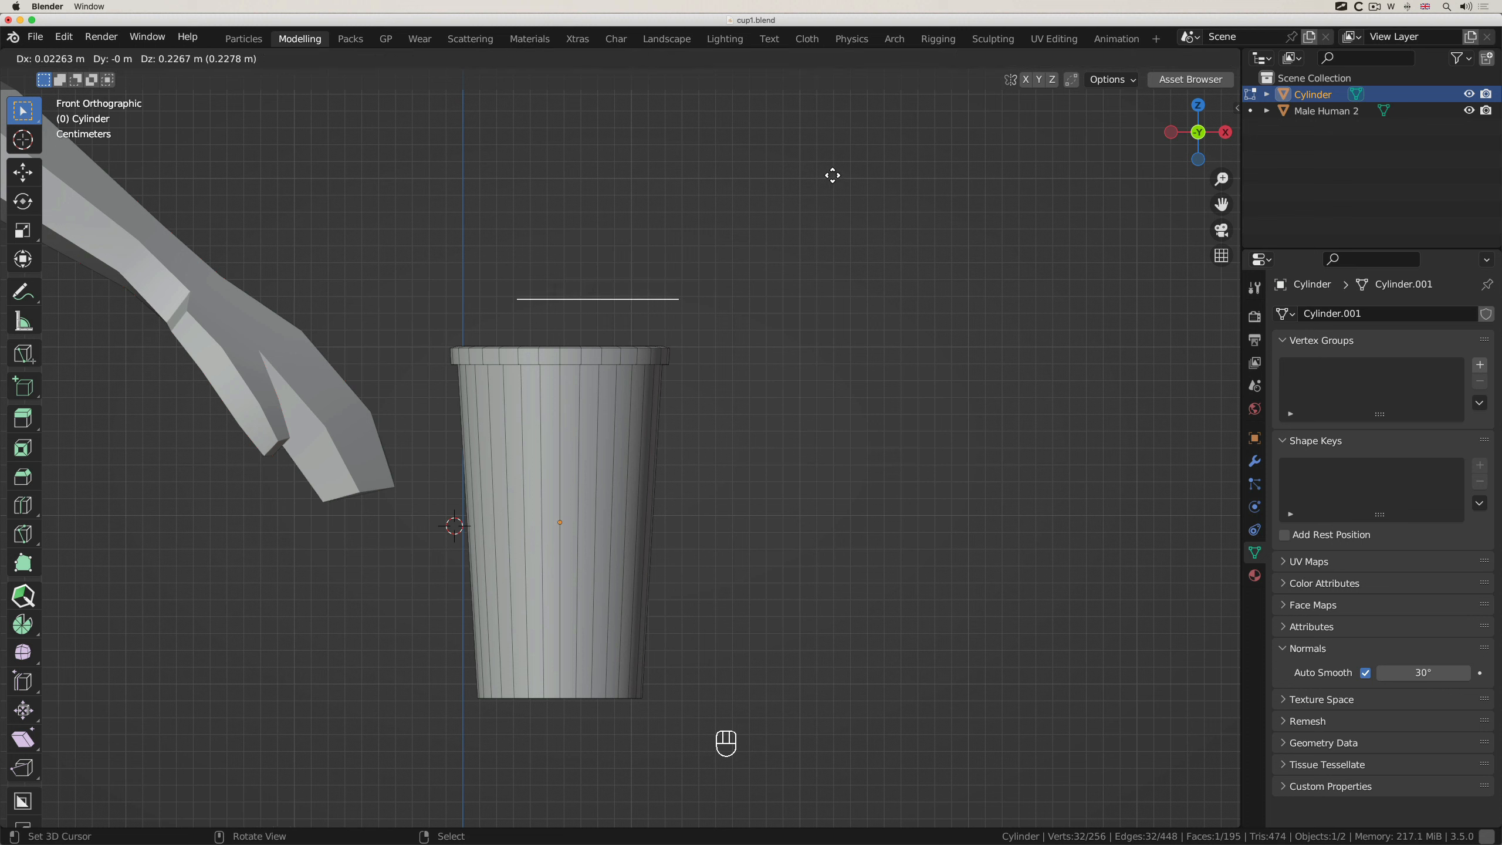
key("z")
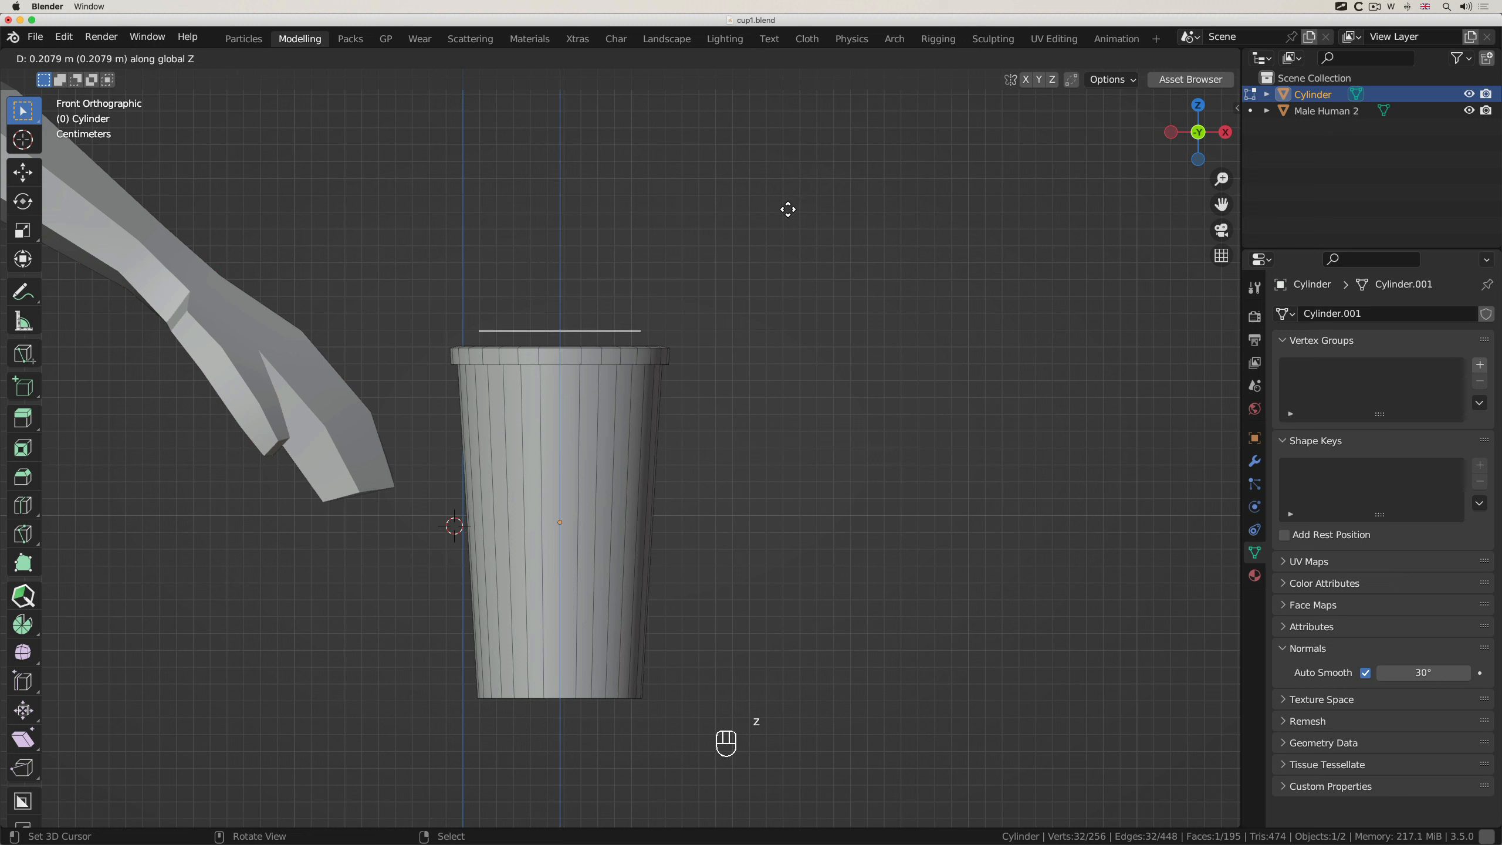
left_click(785, 227)
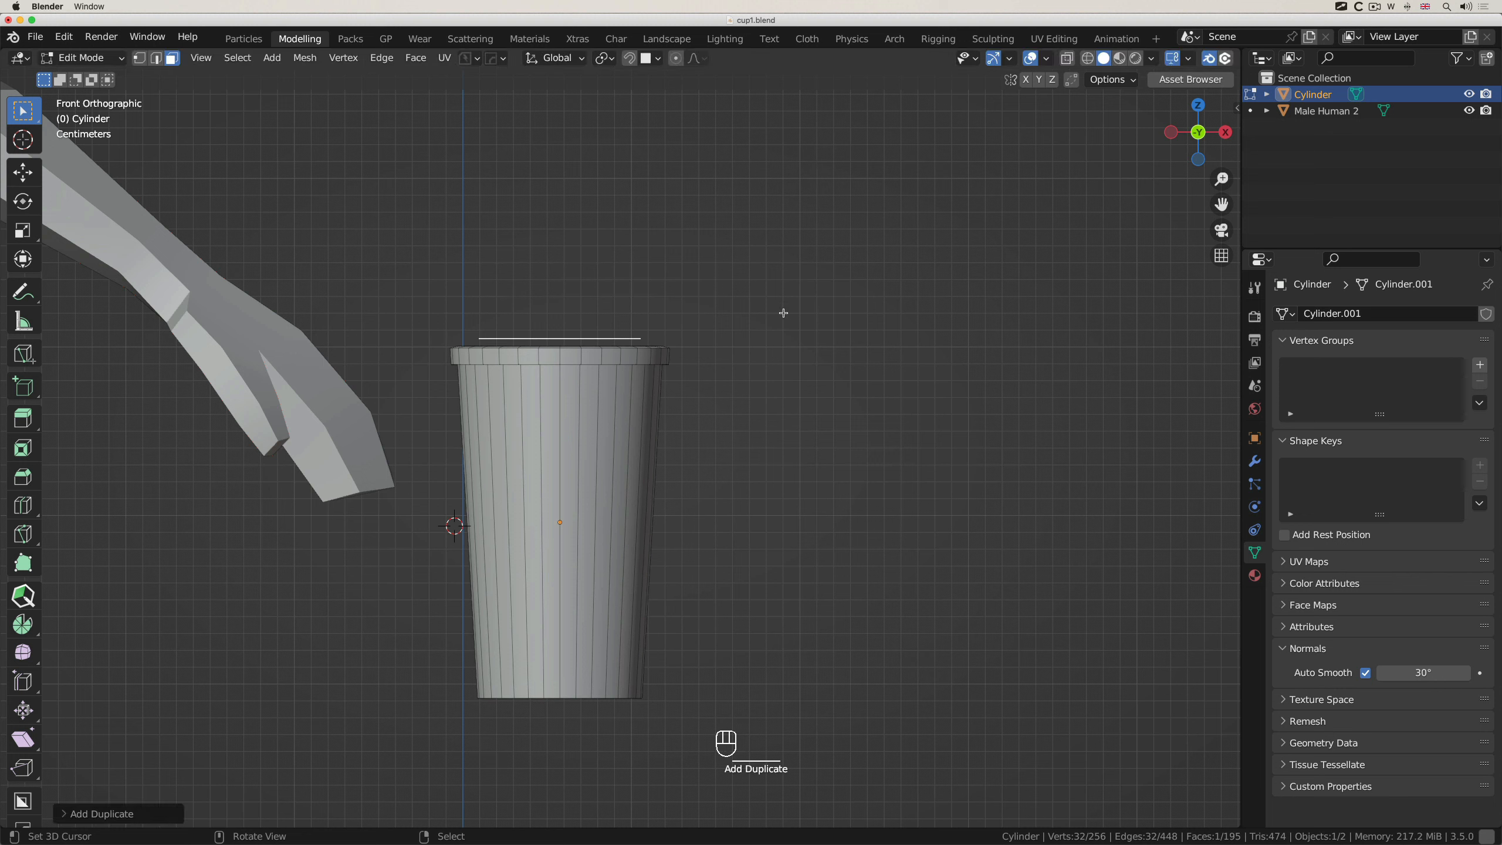
Scale the duplicated face up until it is slightly wider than the cup's lip
key("s")
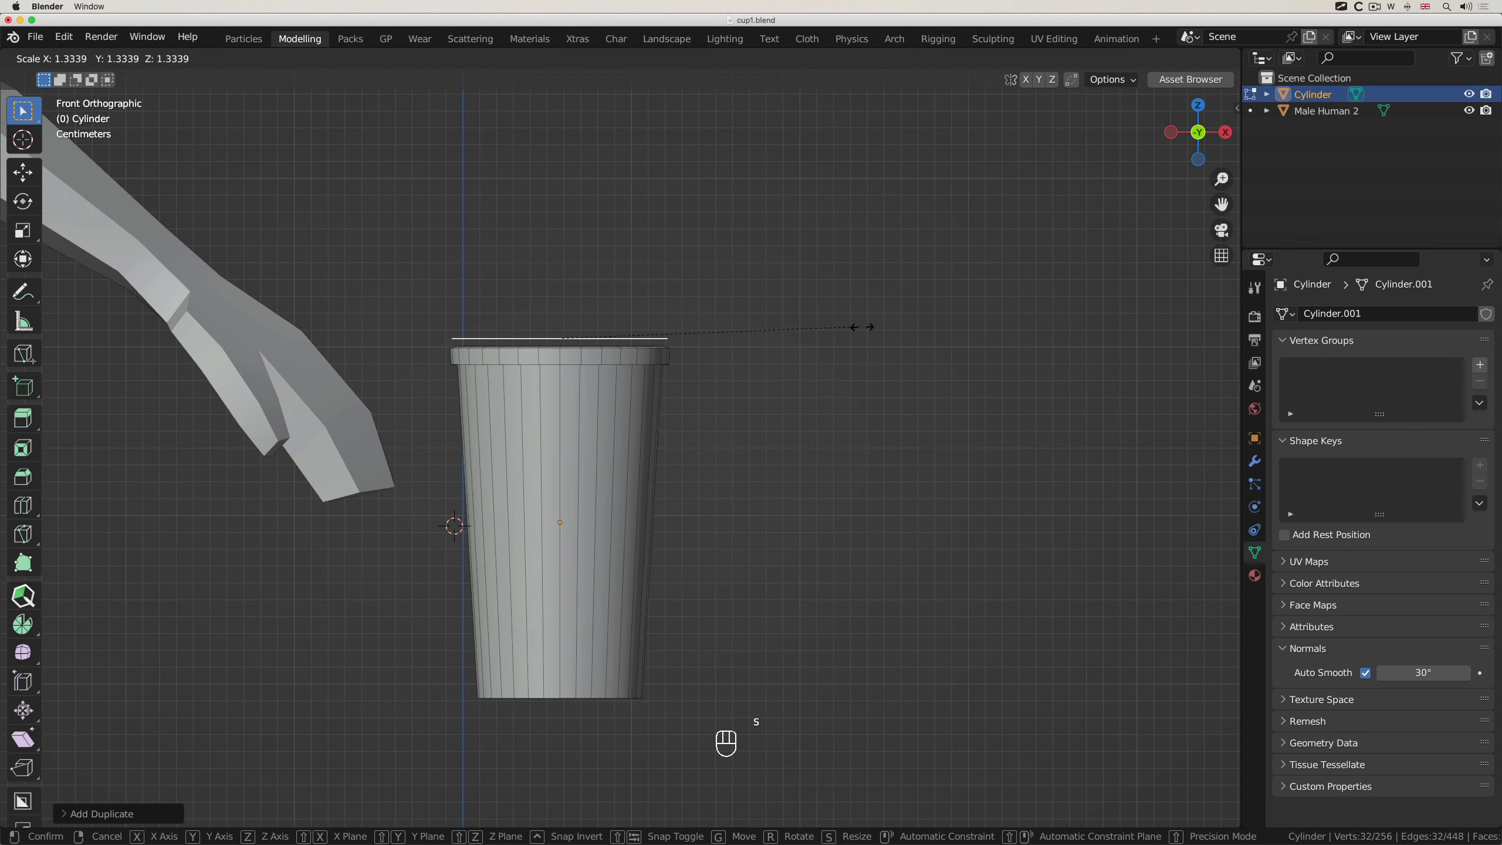
left_click(878, 330)
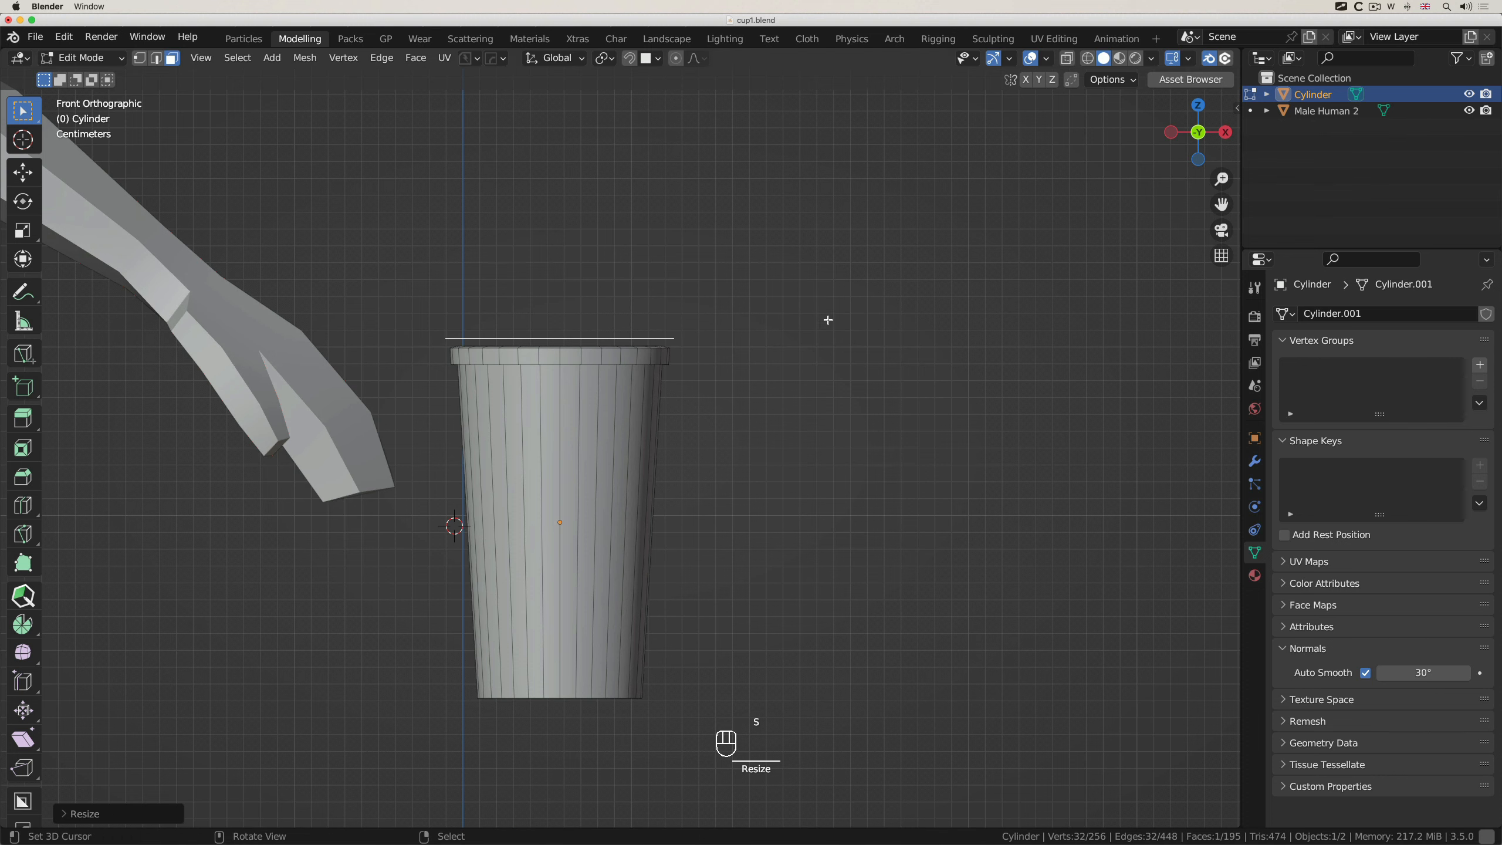
middle_click_drag(751, 294, 751, 337)
scroll(750, 294, "up", 5)
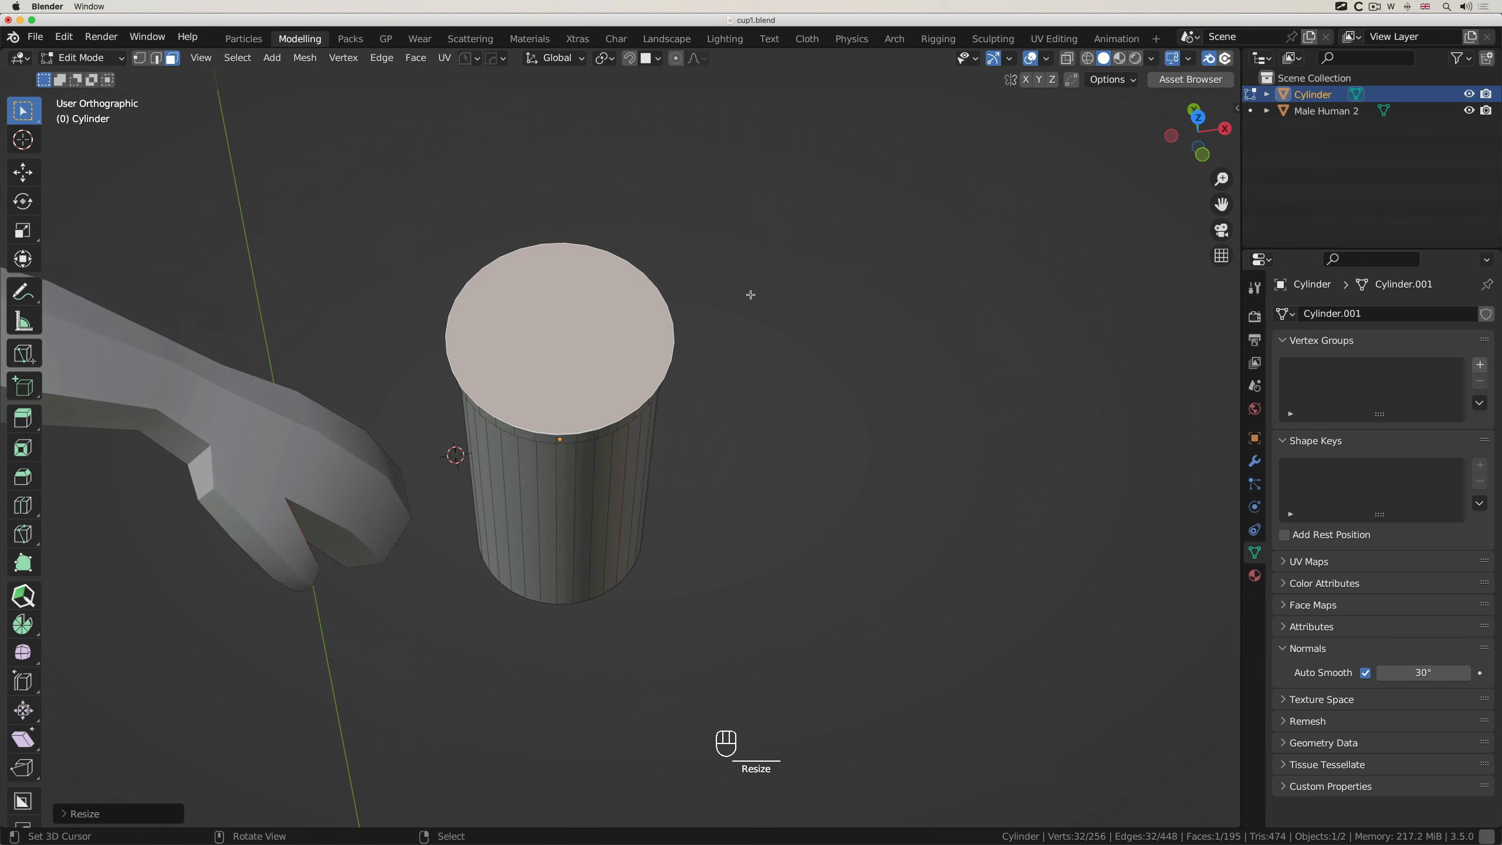
scroll(750, 295, "down", 2, "ctrl")
scroll(750, 295, "up", 1, "ctrl")
scroll(750, 294, "up", 3, "ctrl")
scroll(750, 295, "down", 5)
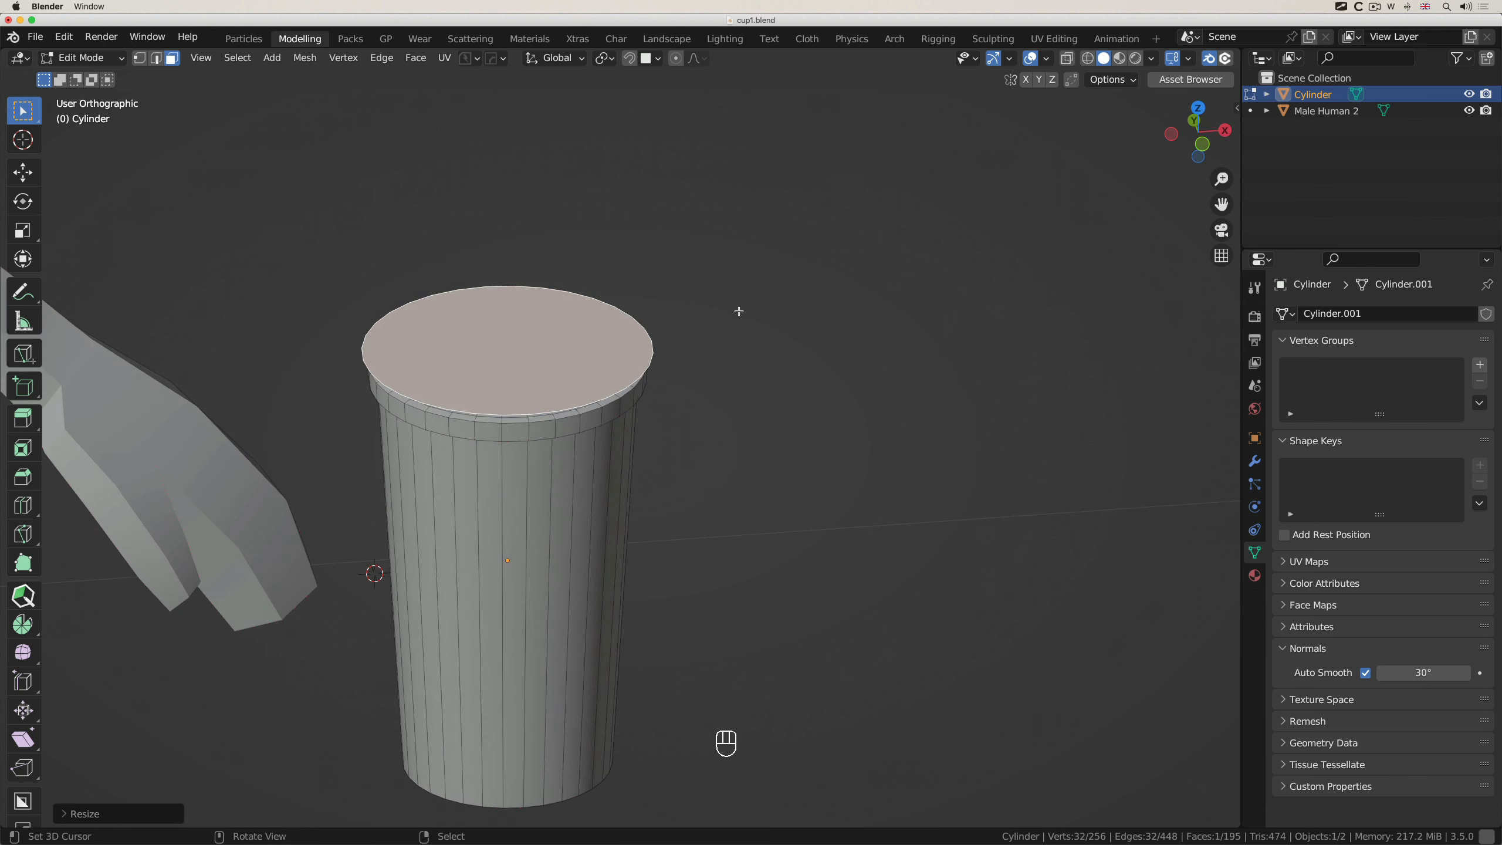
scroll(707, 349, "down", 3)
scroll(707, 349, "down", 1)
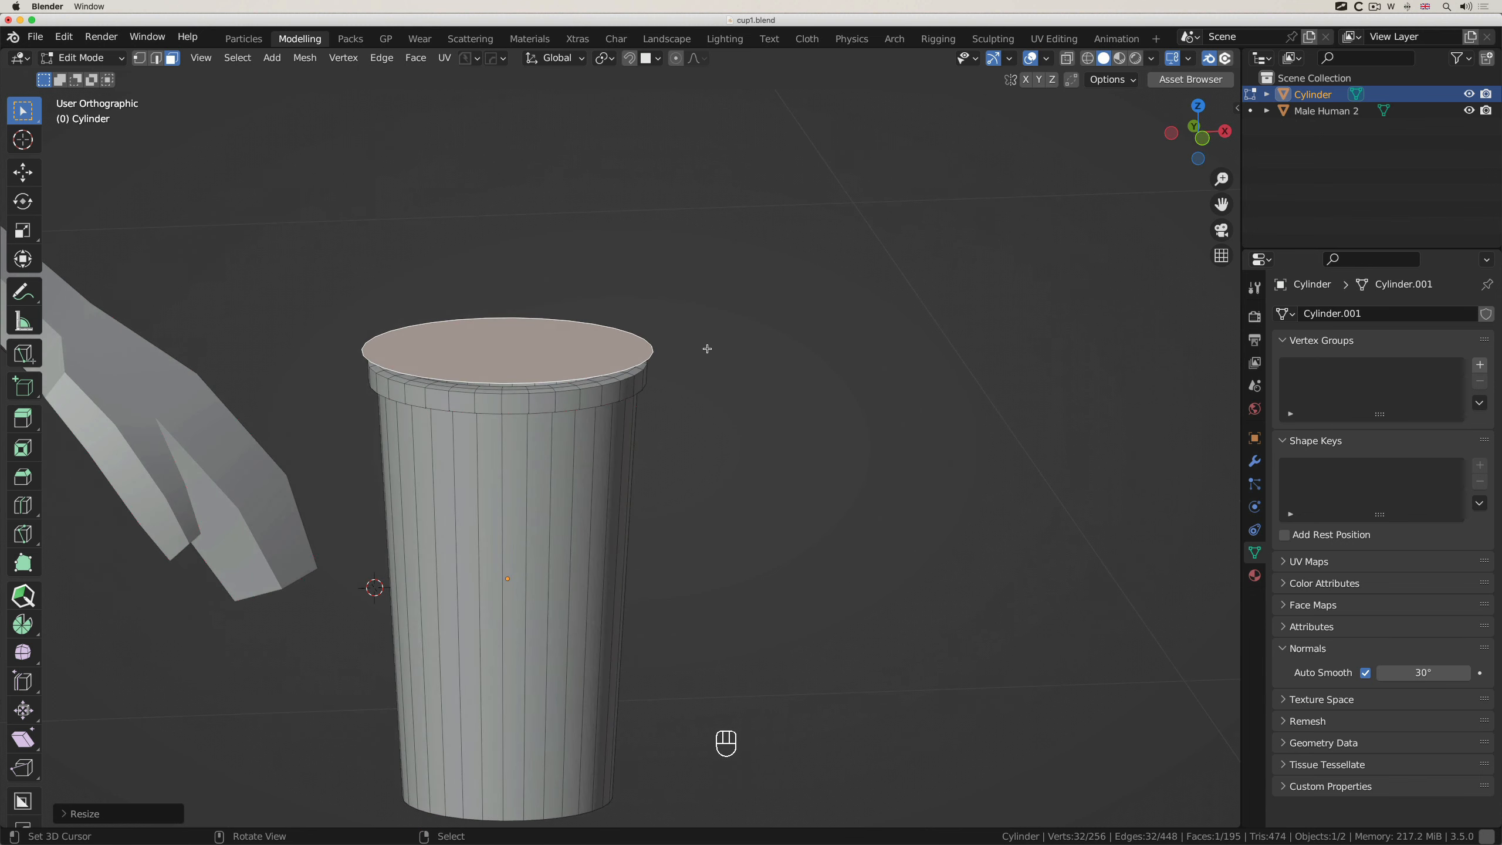
scroll(707, 350, "up", 2)
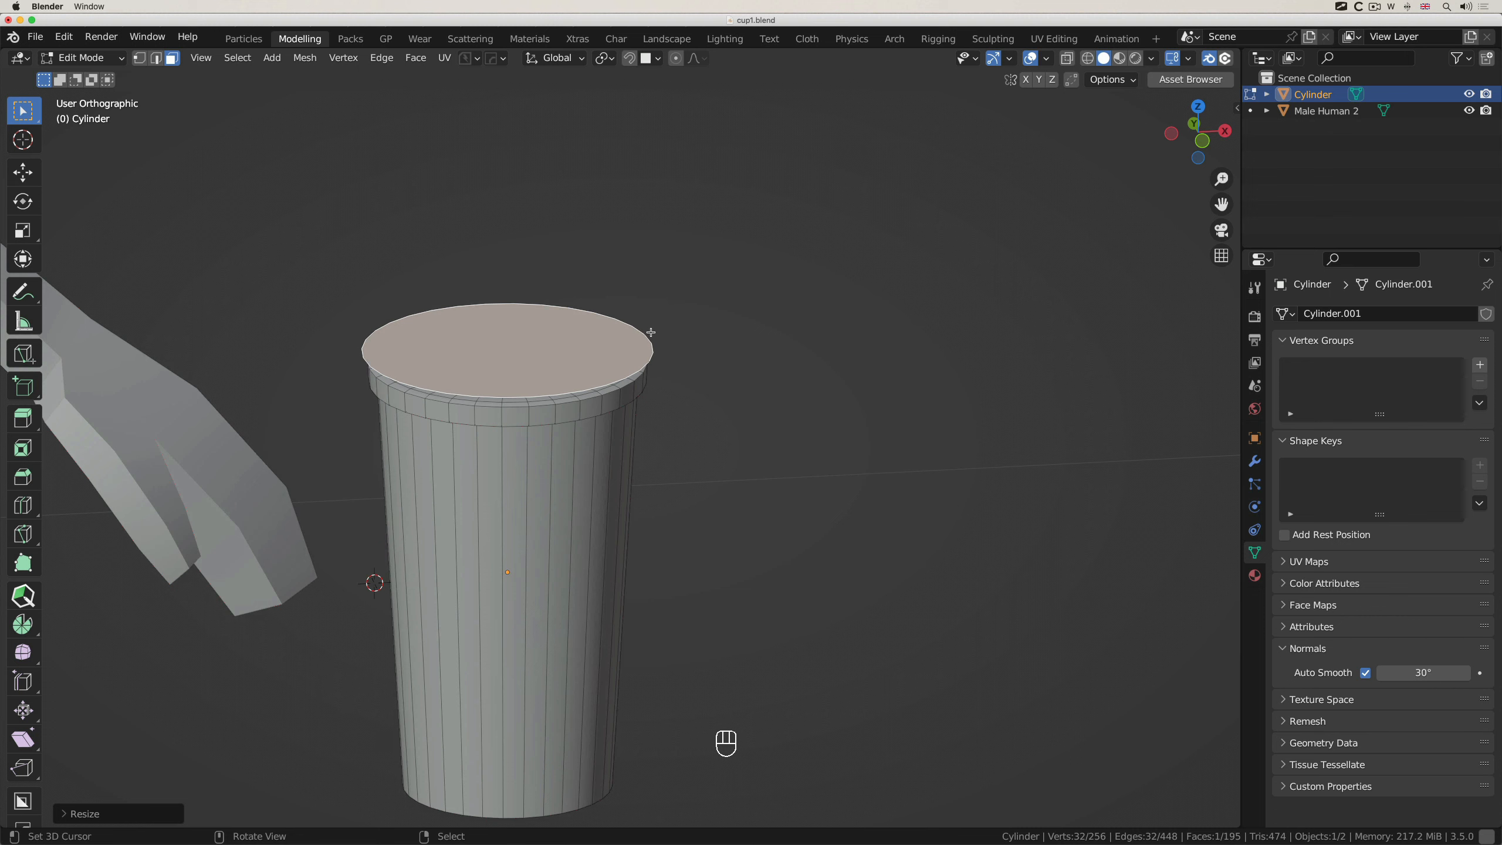
key("e")
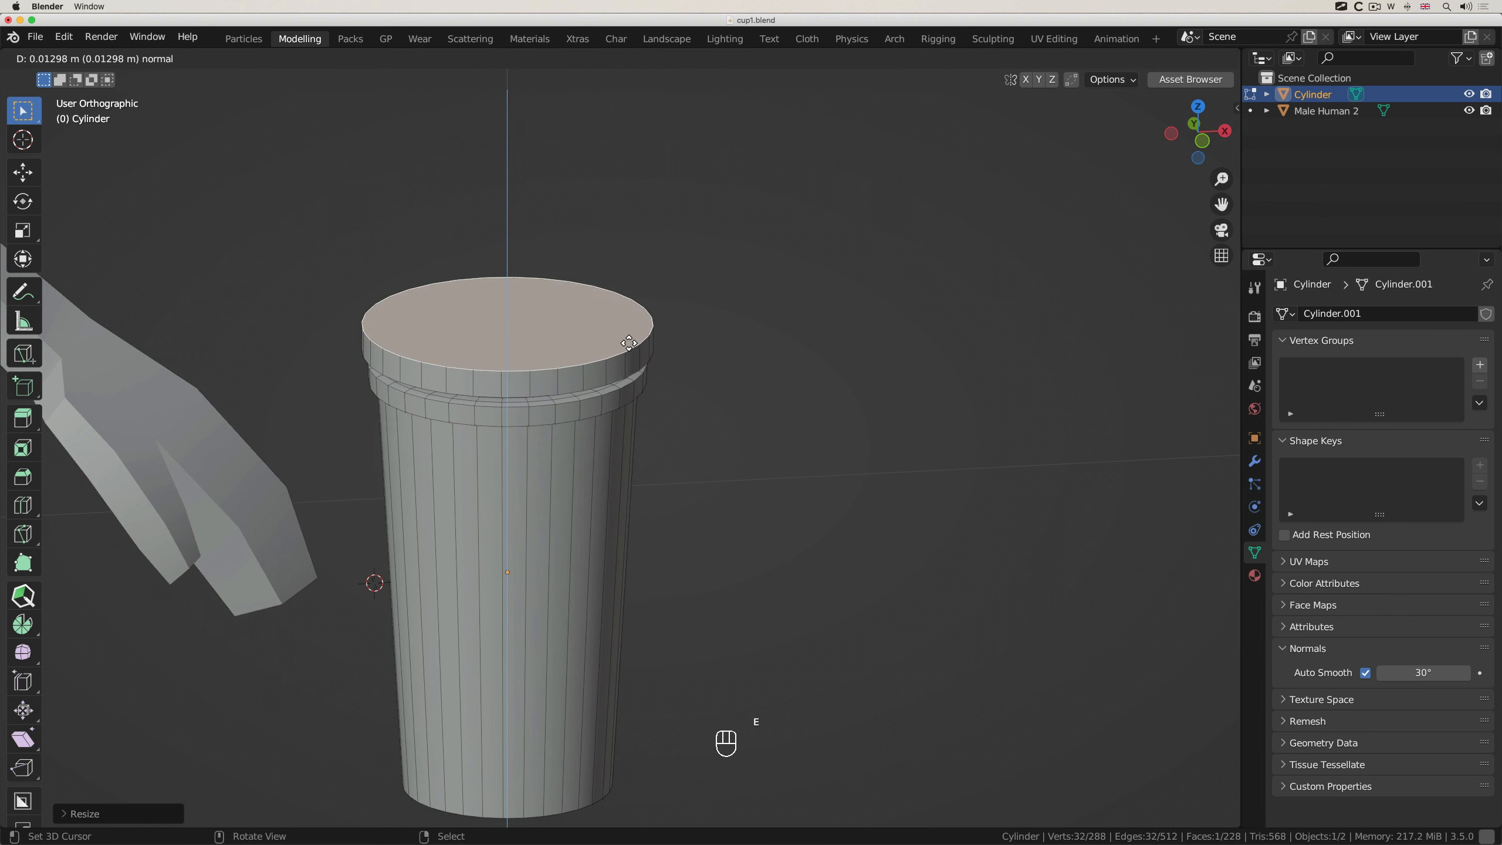
key("Escape")
key("super+z")
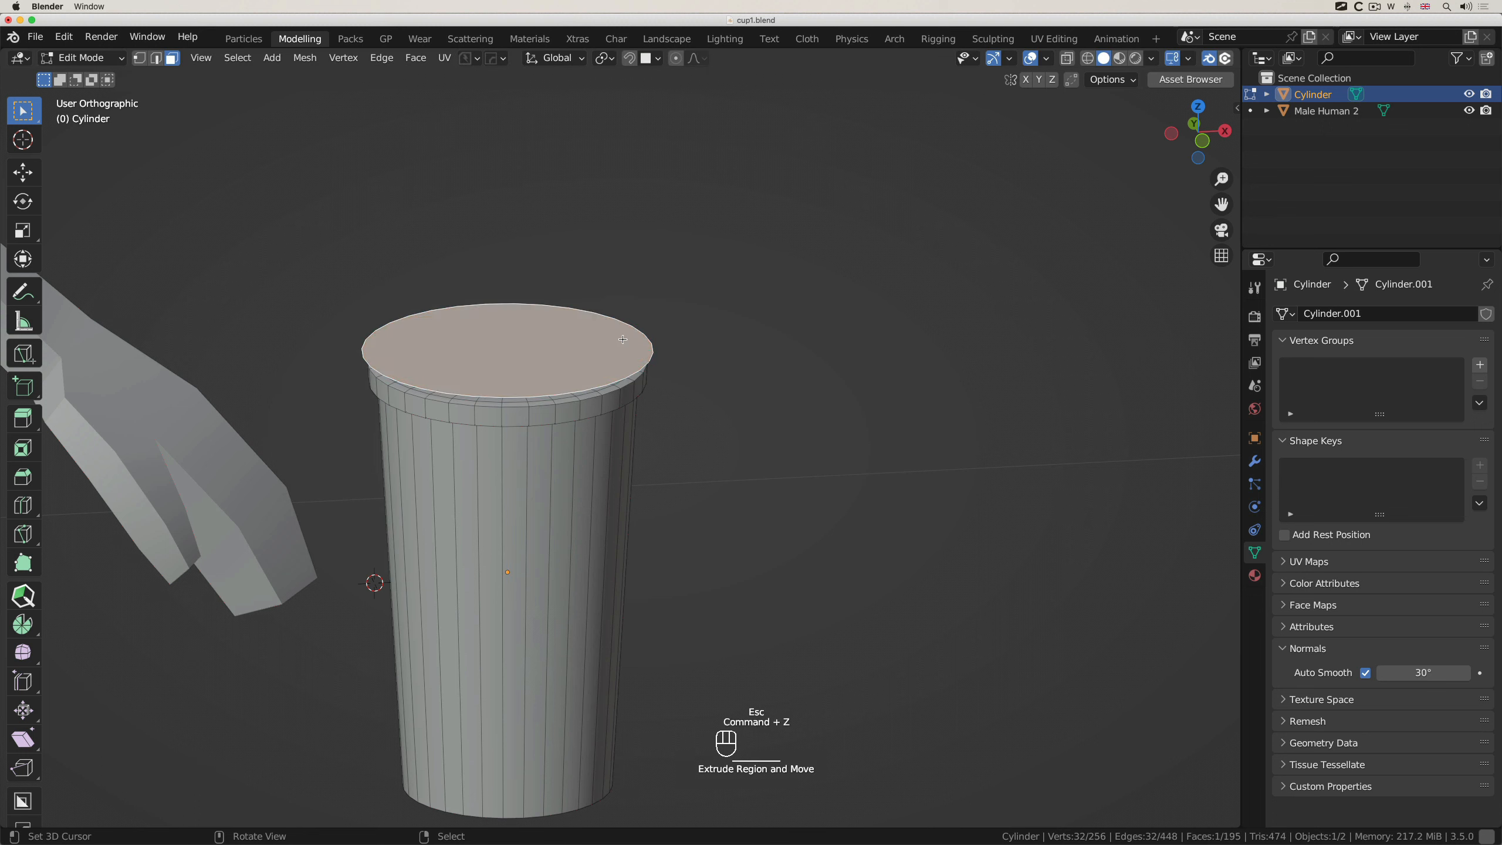
Using edge selection, extrude the lid disc's outer edge loop down about 0.015 m to form the lid's side wall over the lip
left_click(156, 59)
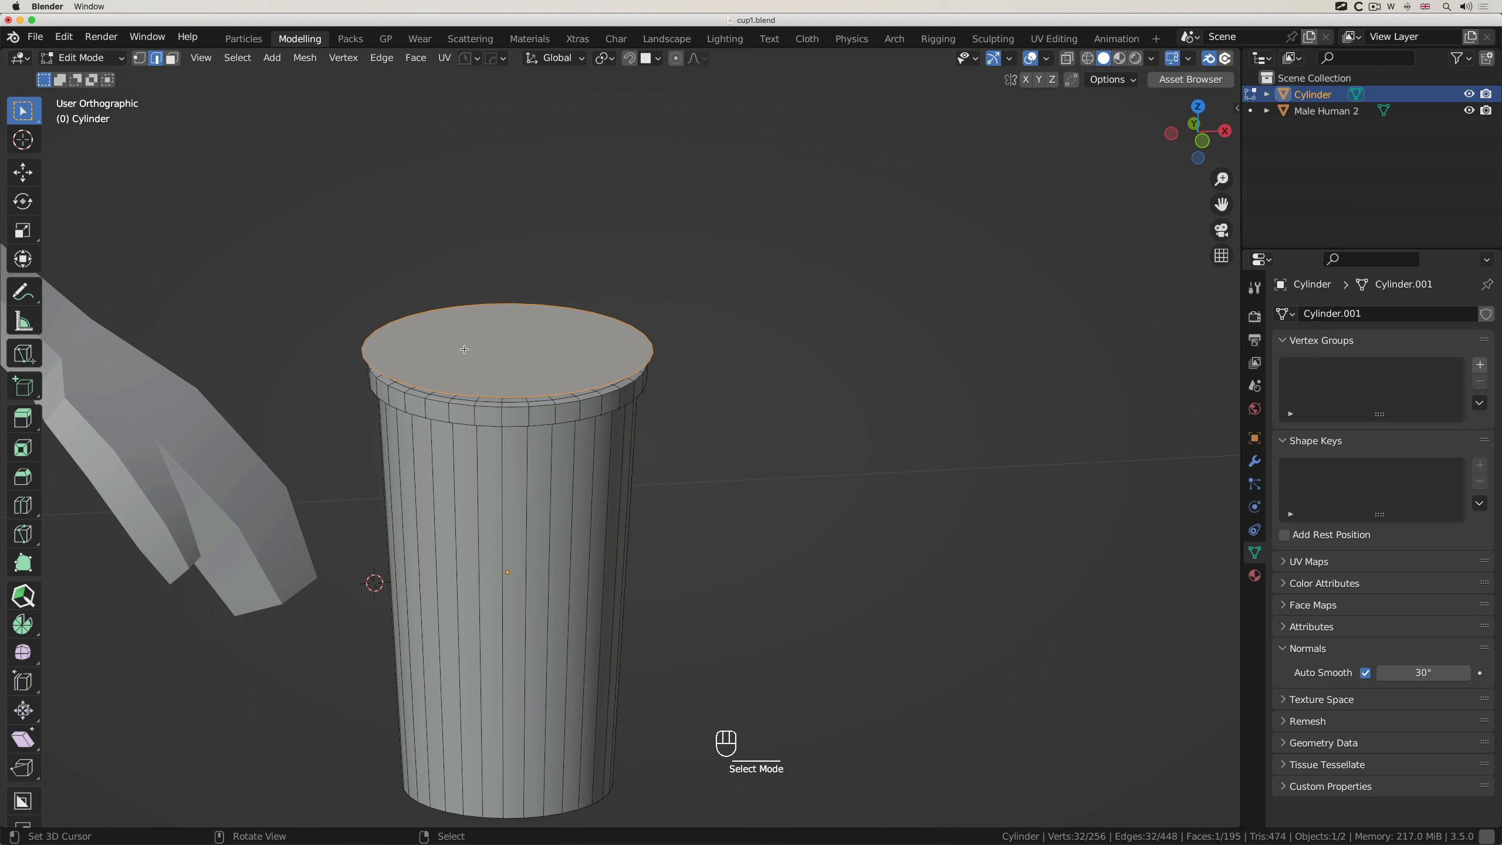
middle_click_drag(465, 284, 491, 242)
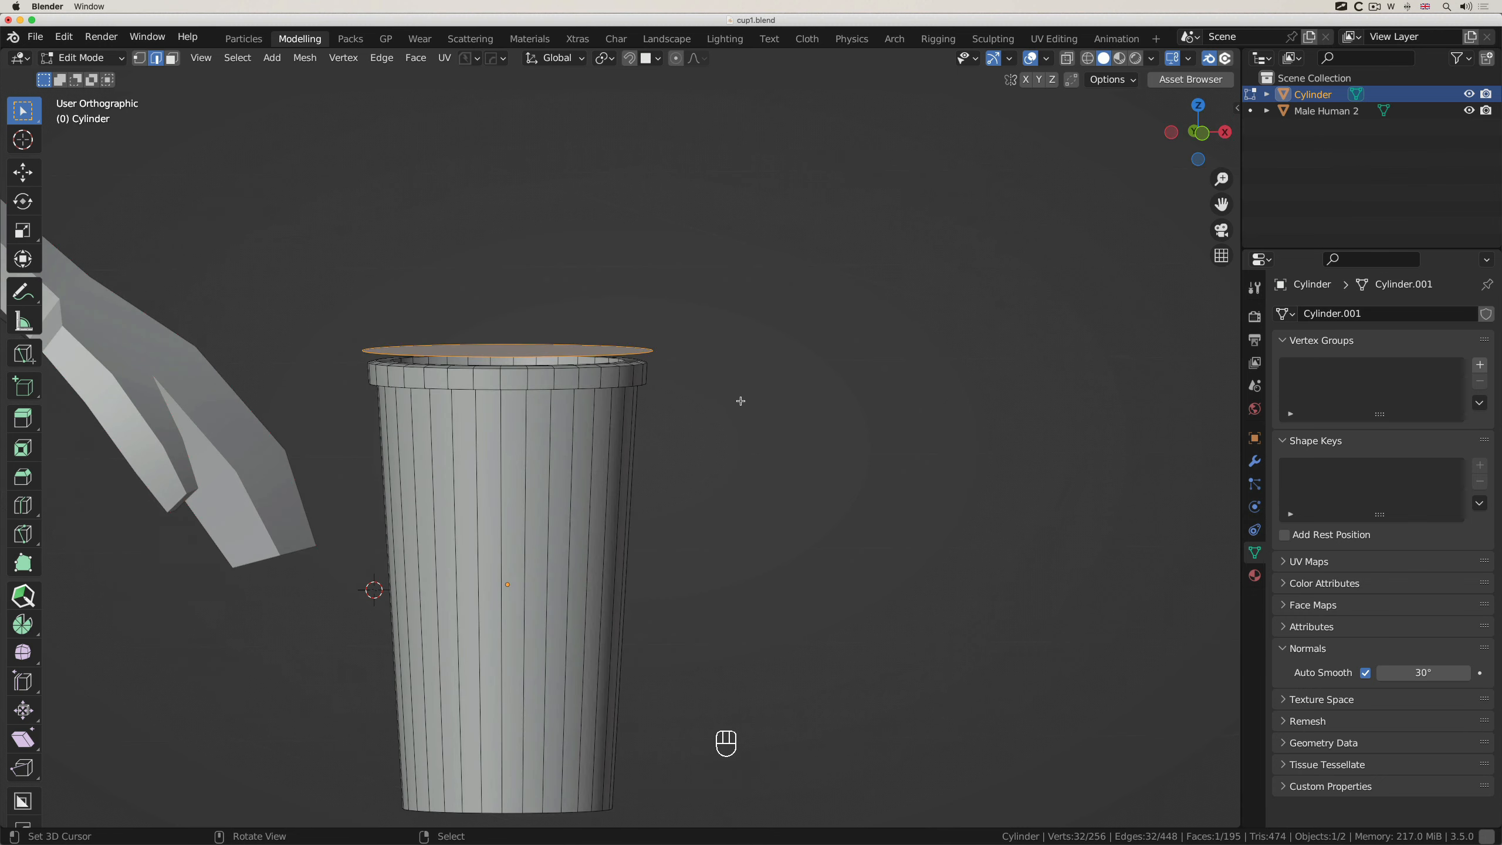
key("e")
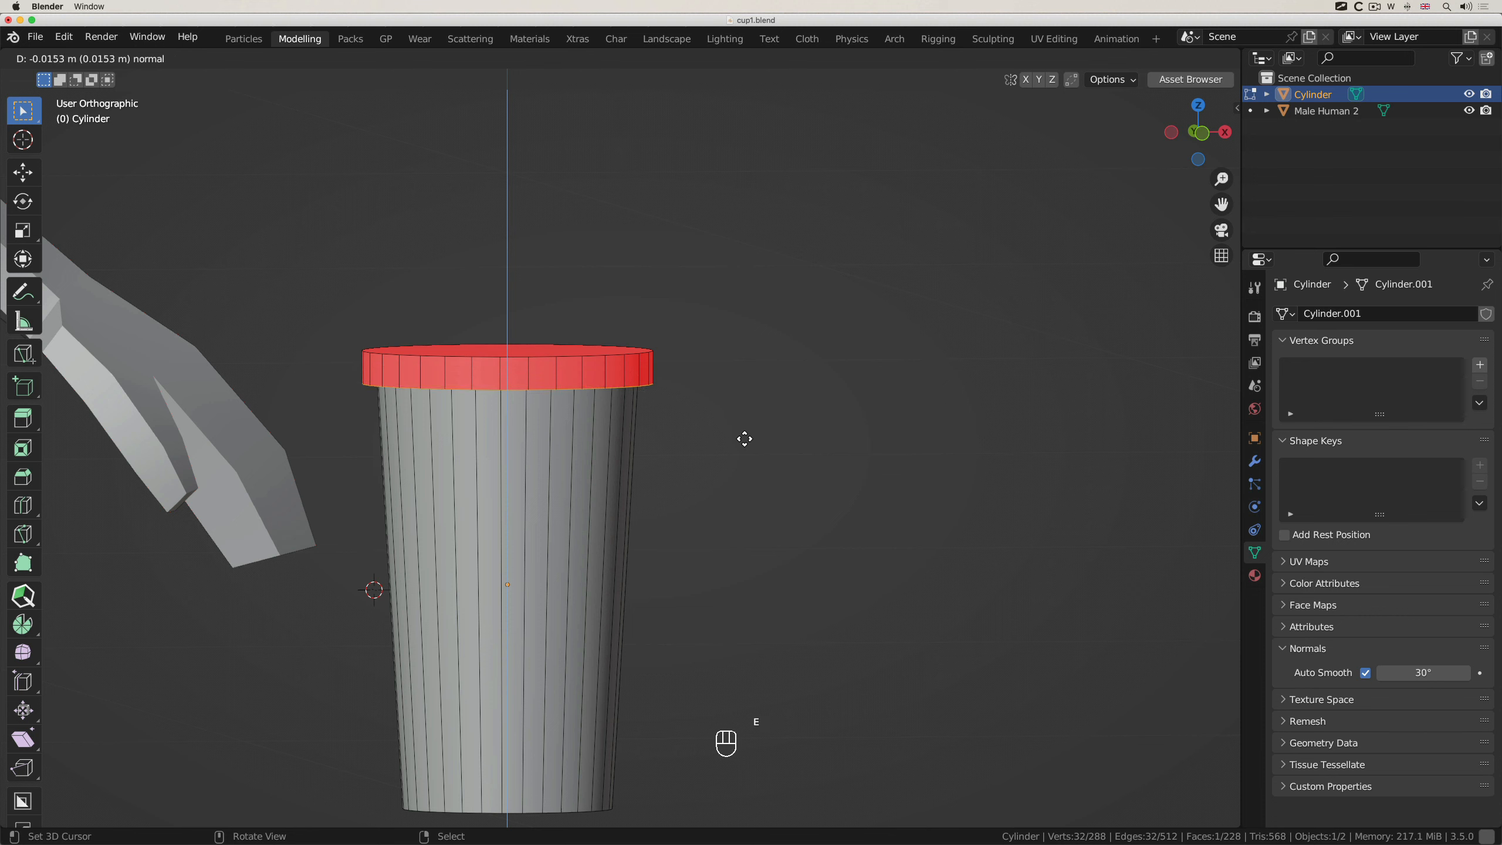
left_click(742, 437)
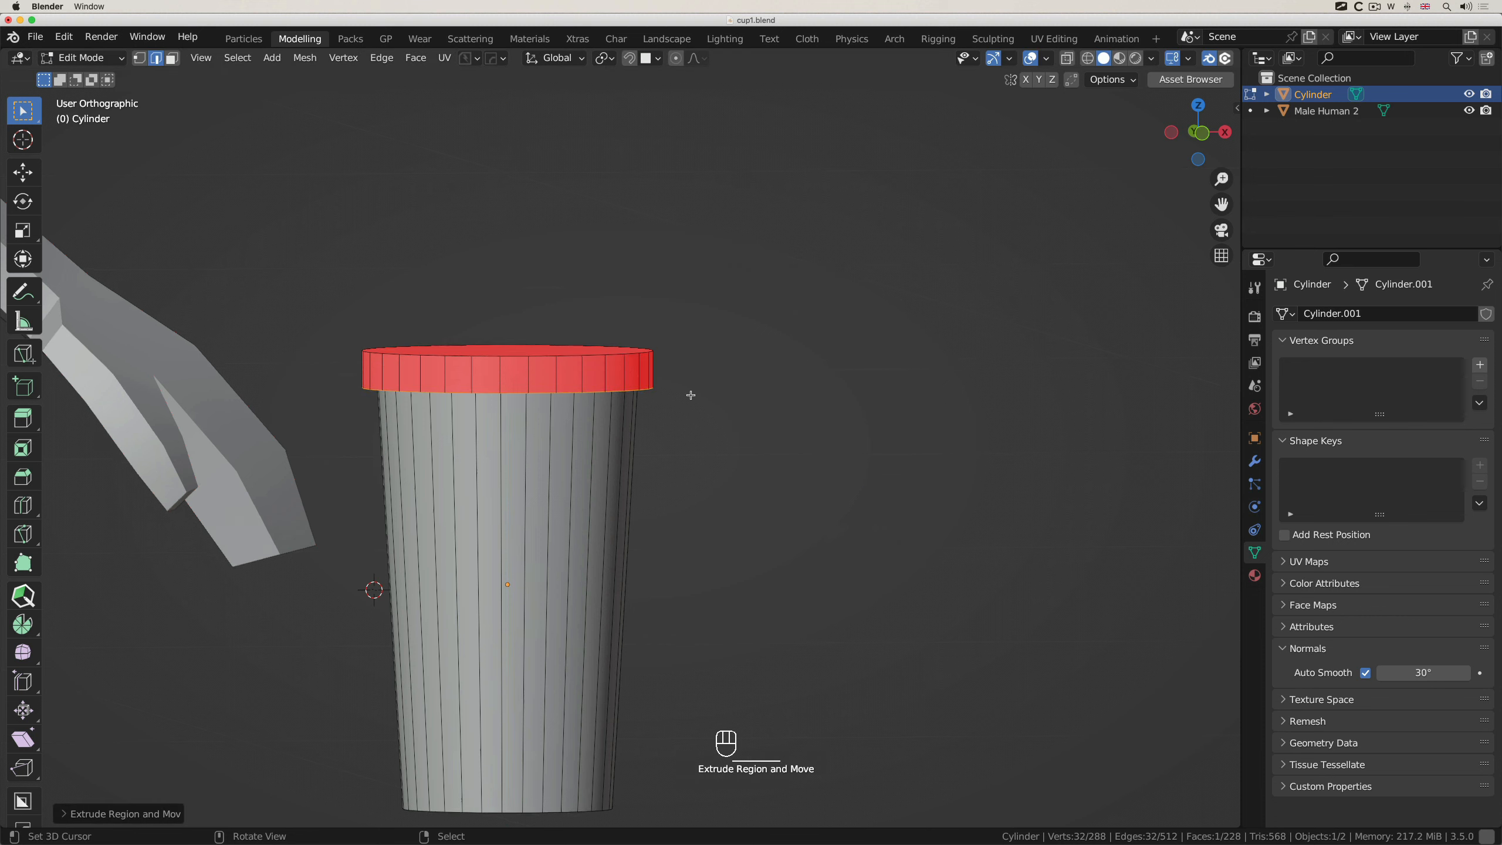
Using face selection, select the round face closing the lid's underside and delete only that face
scroll(691, 395, "down", 10)
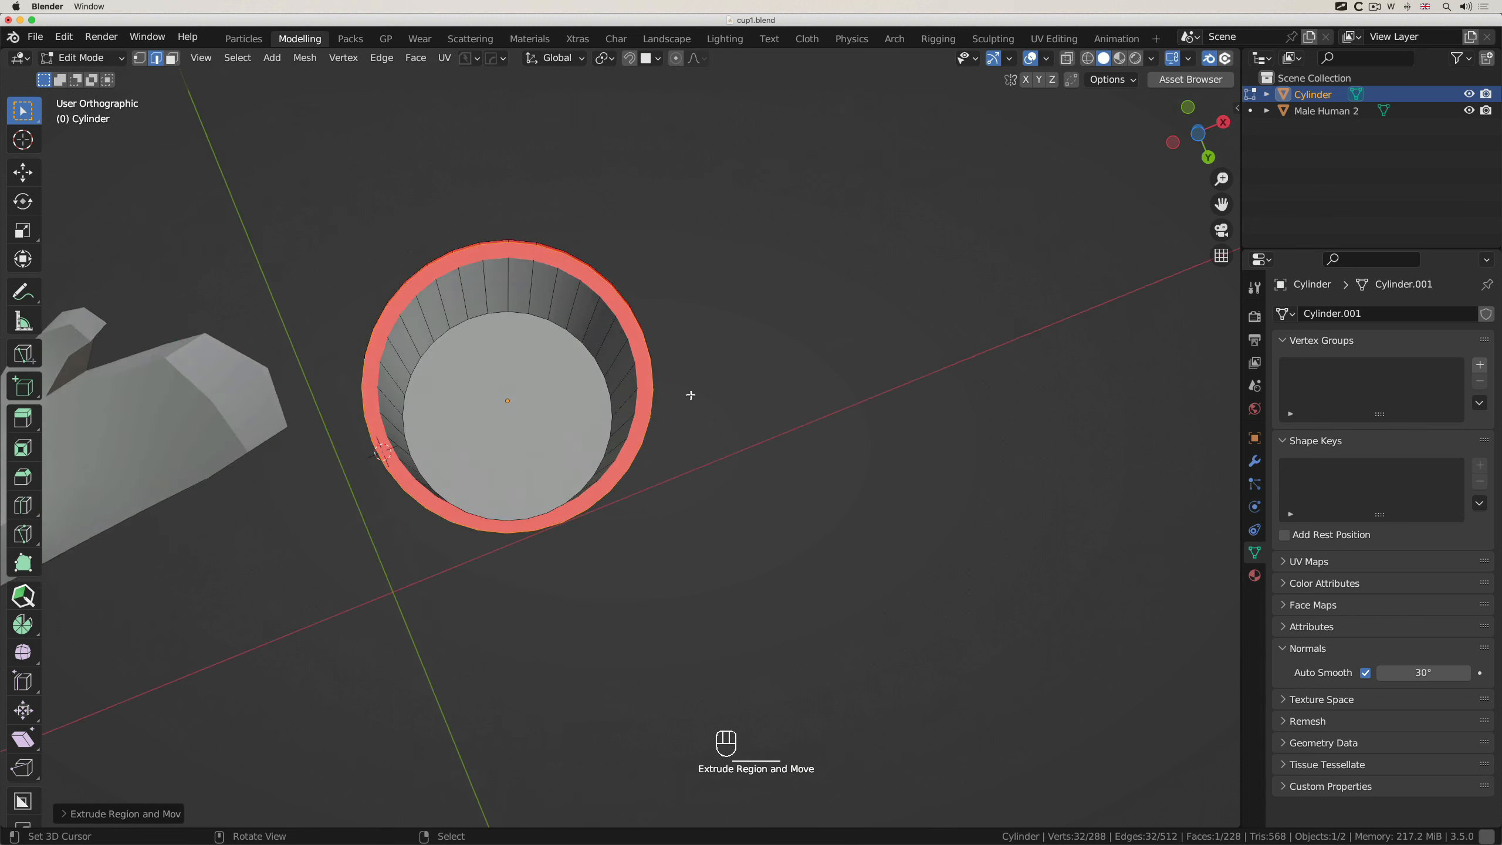
scroll(690, 395, "up", 10)
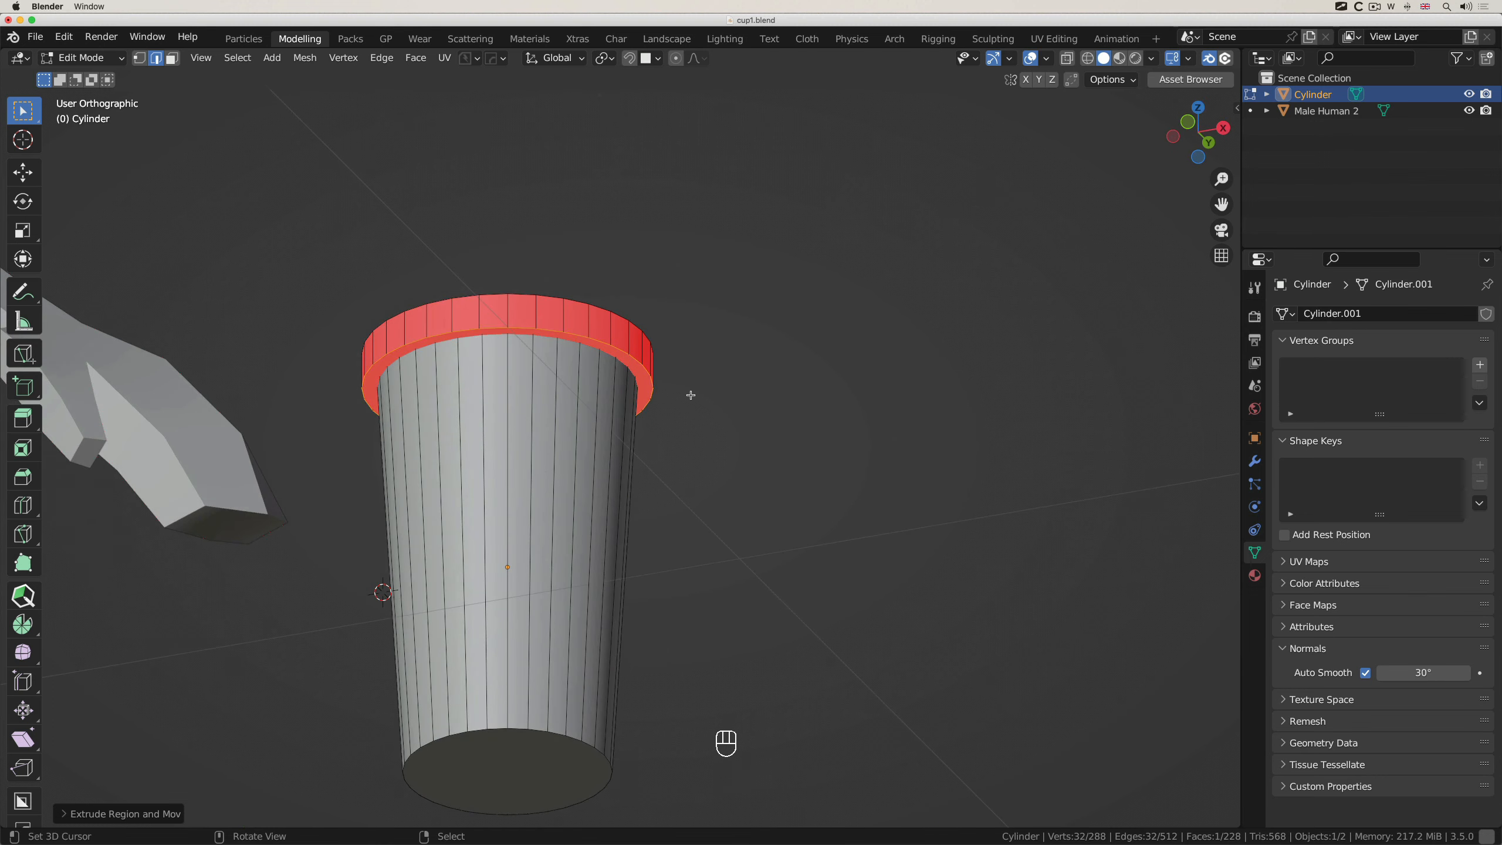
scroll(691, 395, "down", 3)
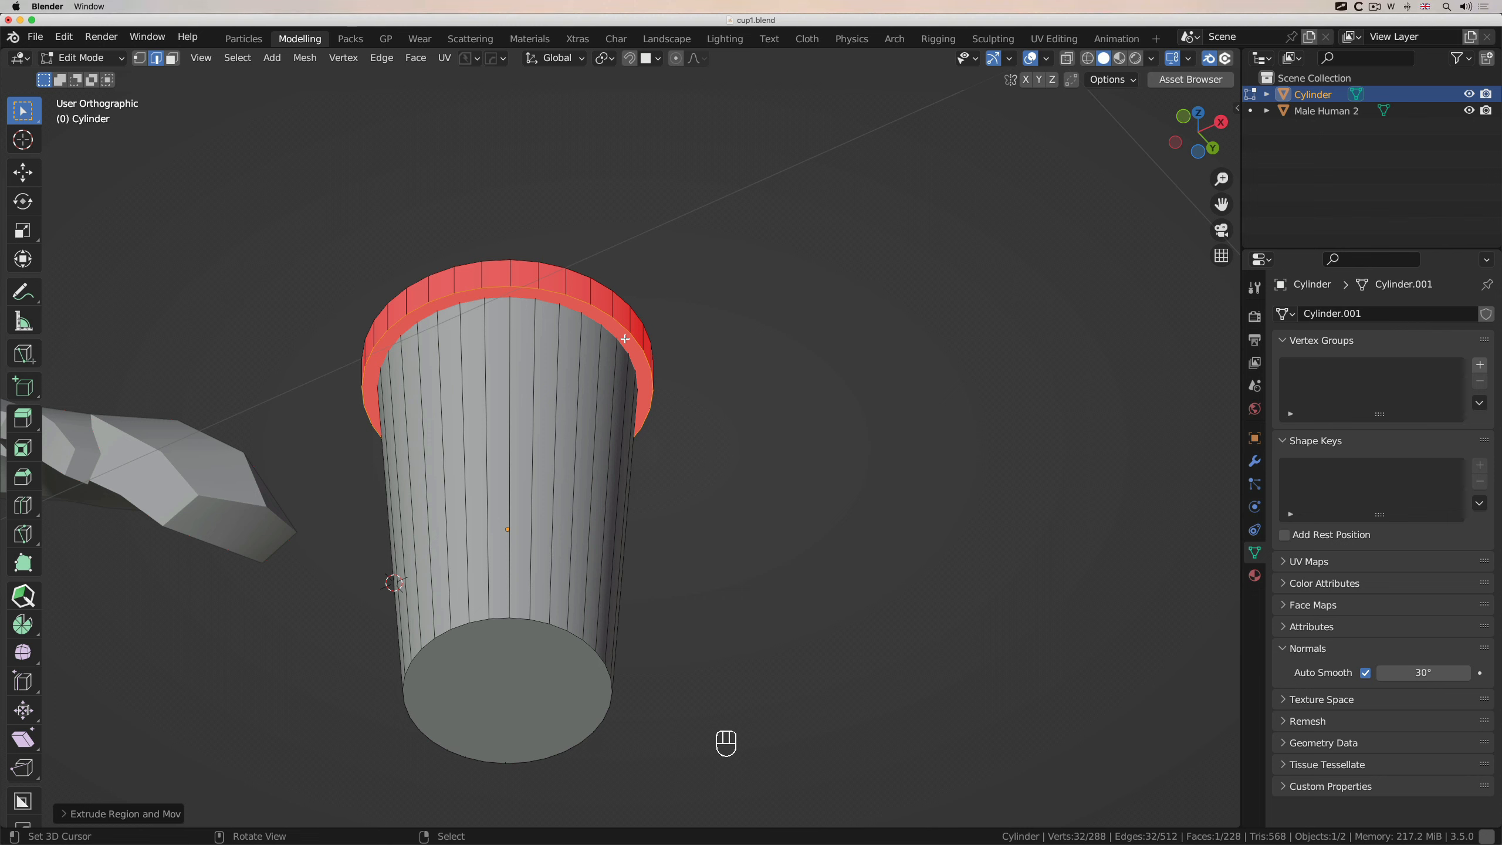
scroll(613, 317, "up", 10)
right_click(531, 367)
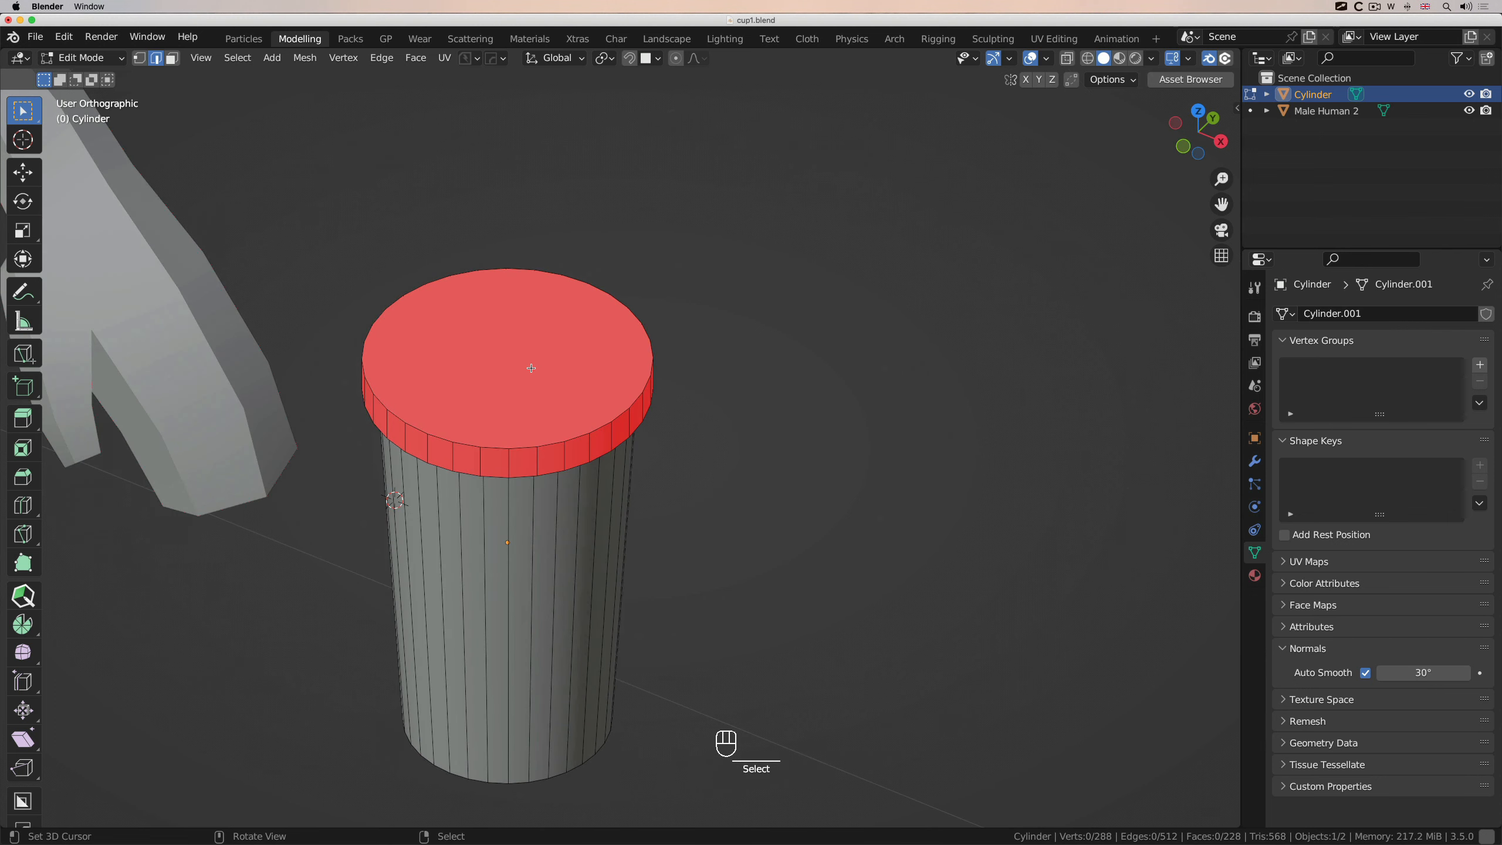
left_click(171, 58)
left_click(516, 364)
scroll(516, 364, "down", 10)
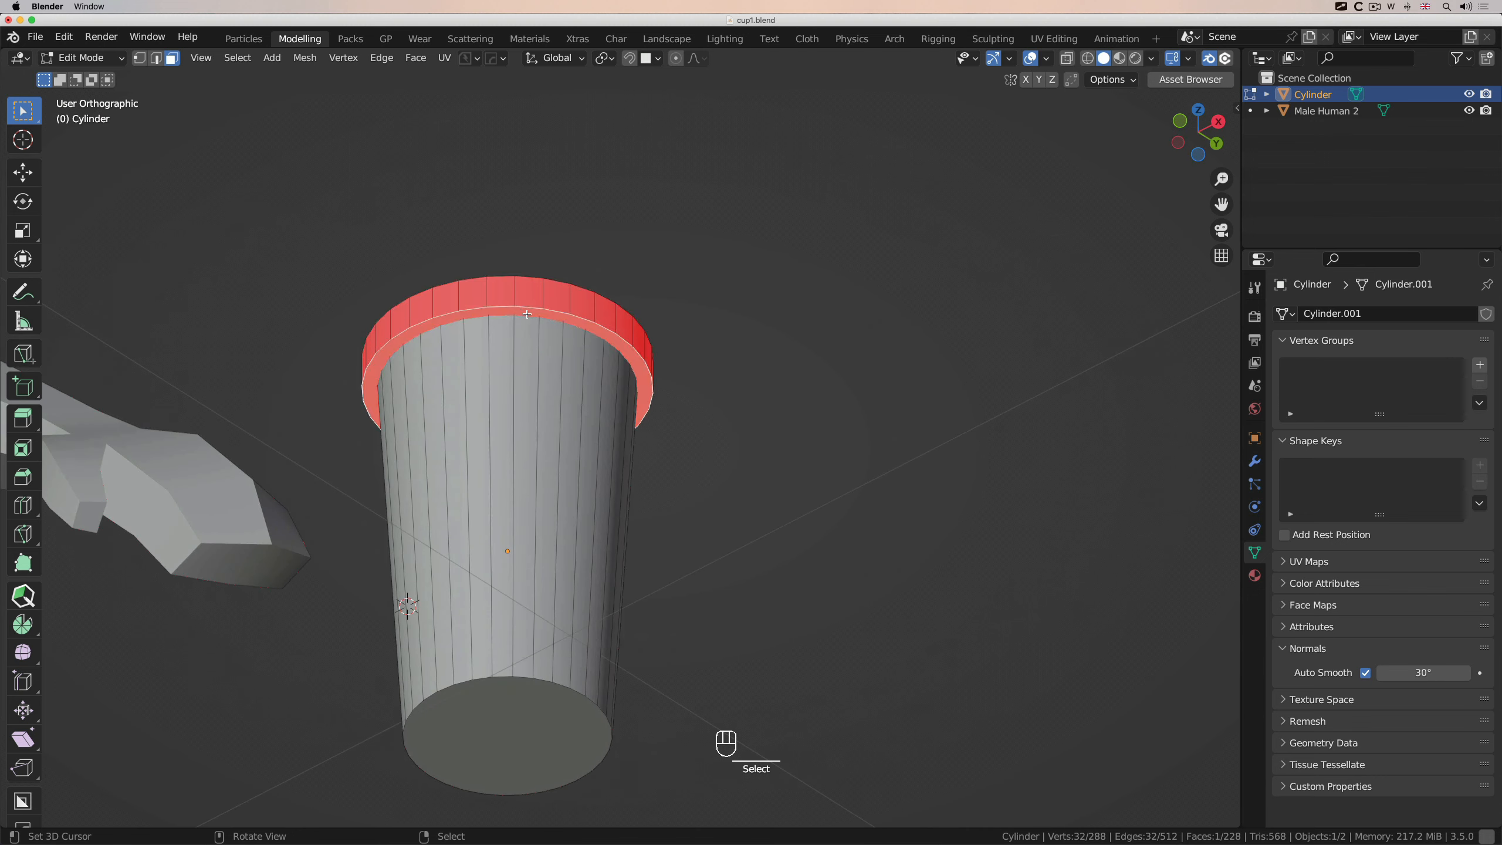
scroll(523, 312, "down", 3)
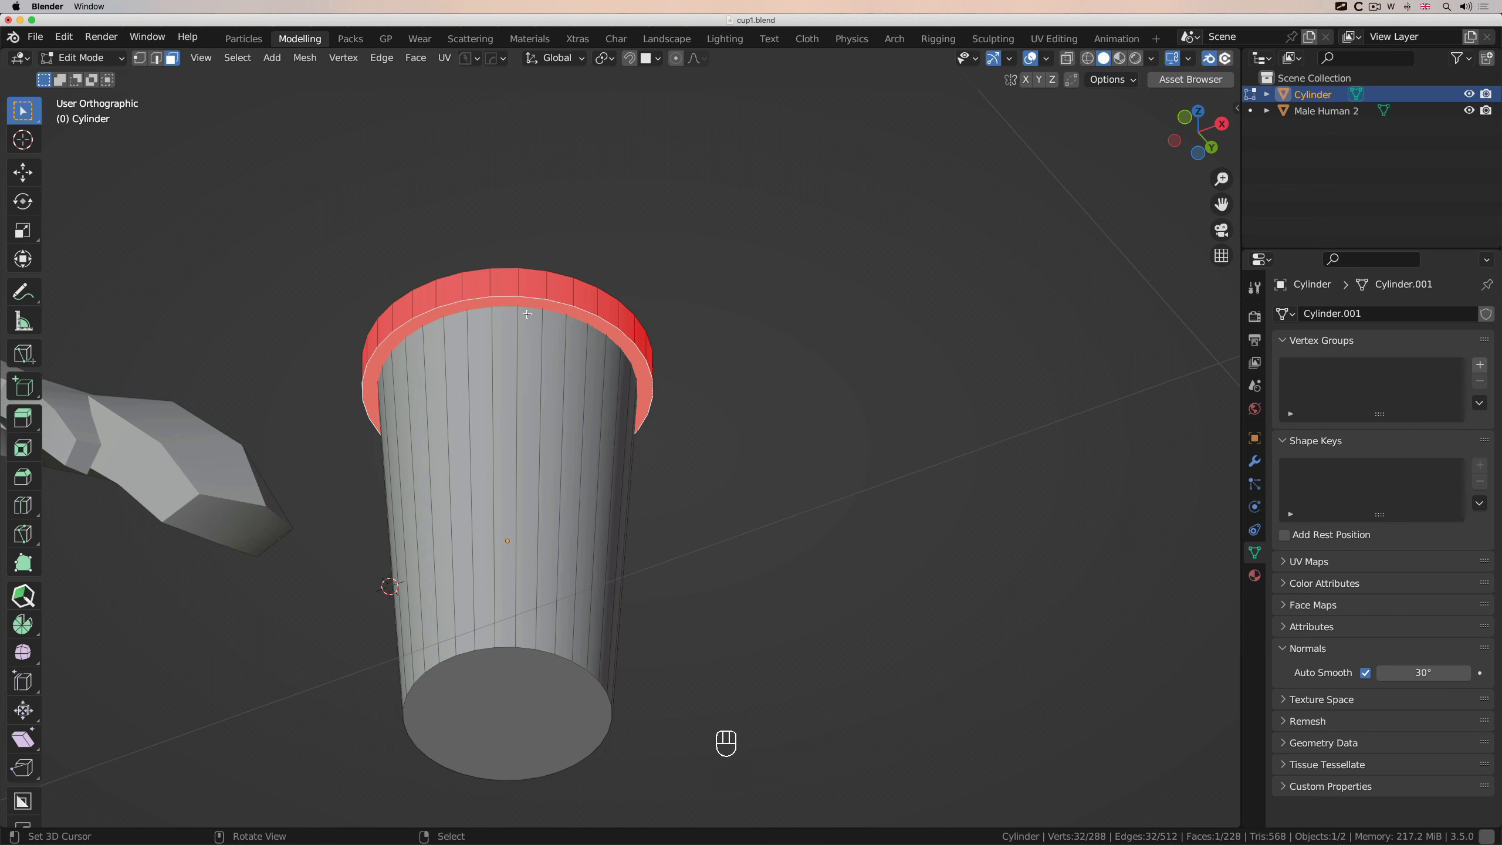
scroll(527, 314, "down", 2)
key("x")
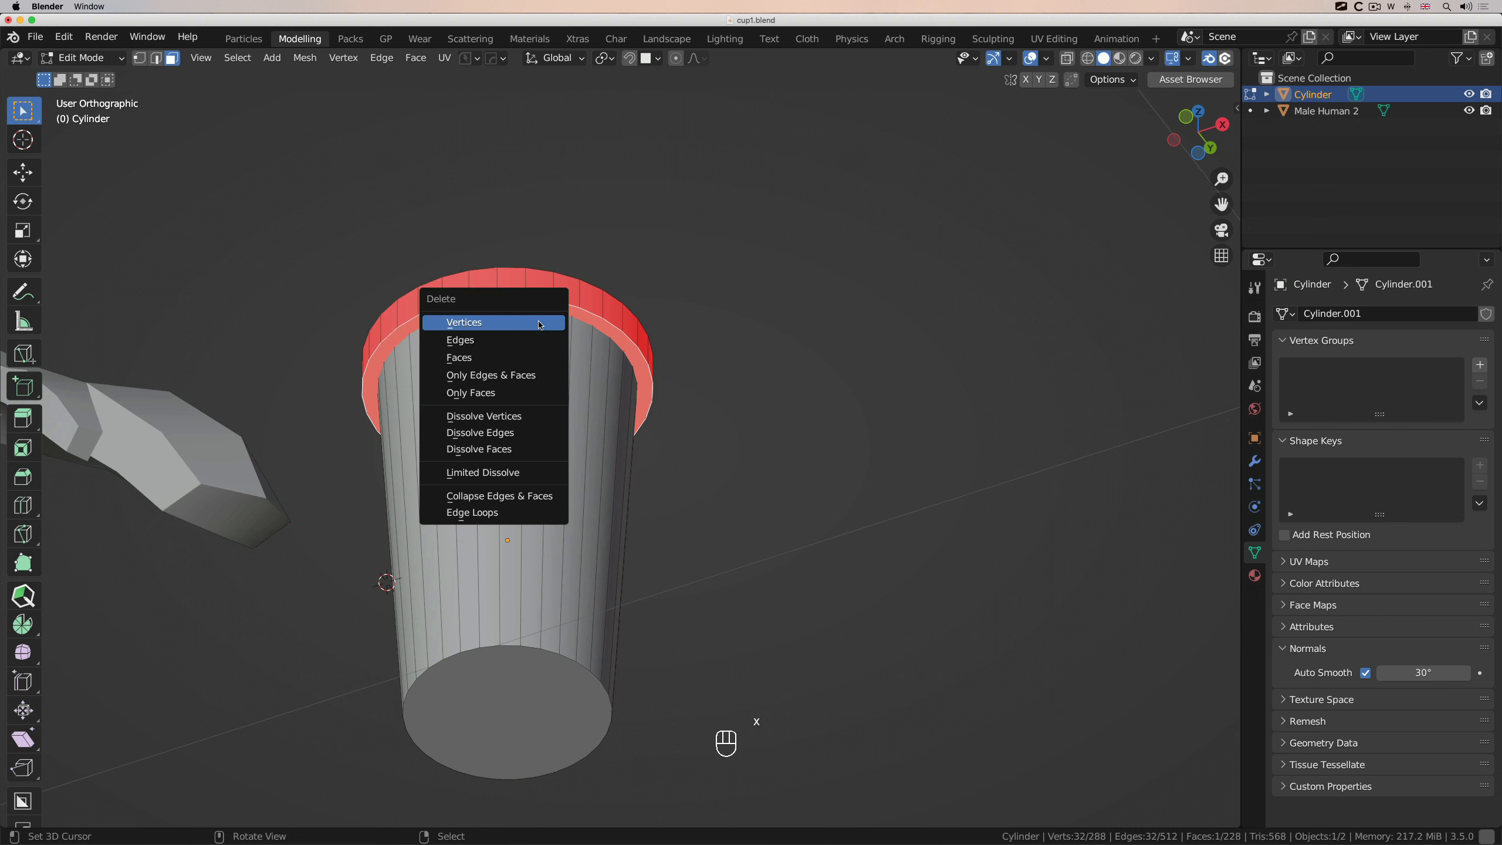
left_click(524, 365)
Inspect the lid and toggle the Face Orientation overlay off and back on to check which way its faces point
scroll(536, 341, "up", 5)
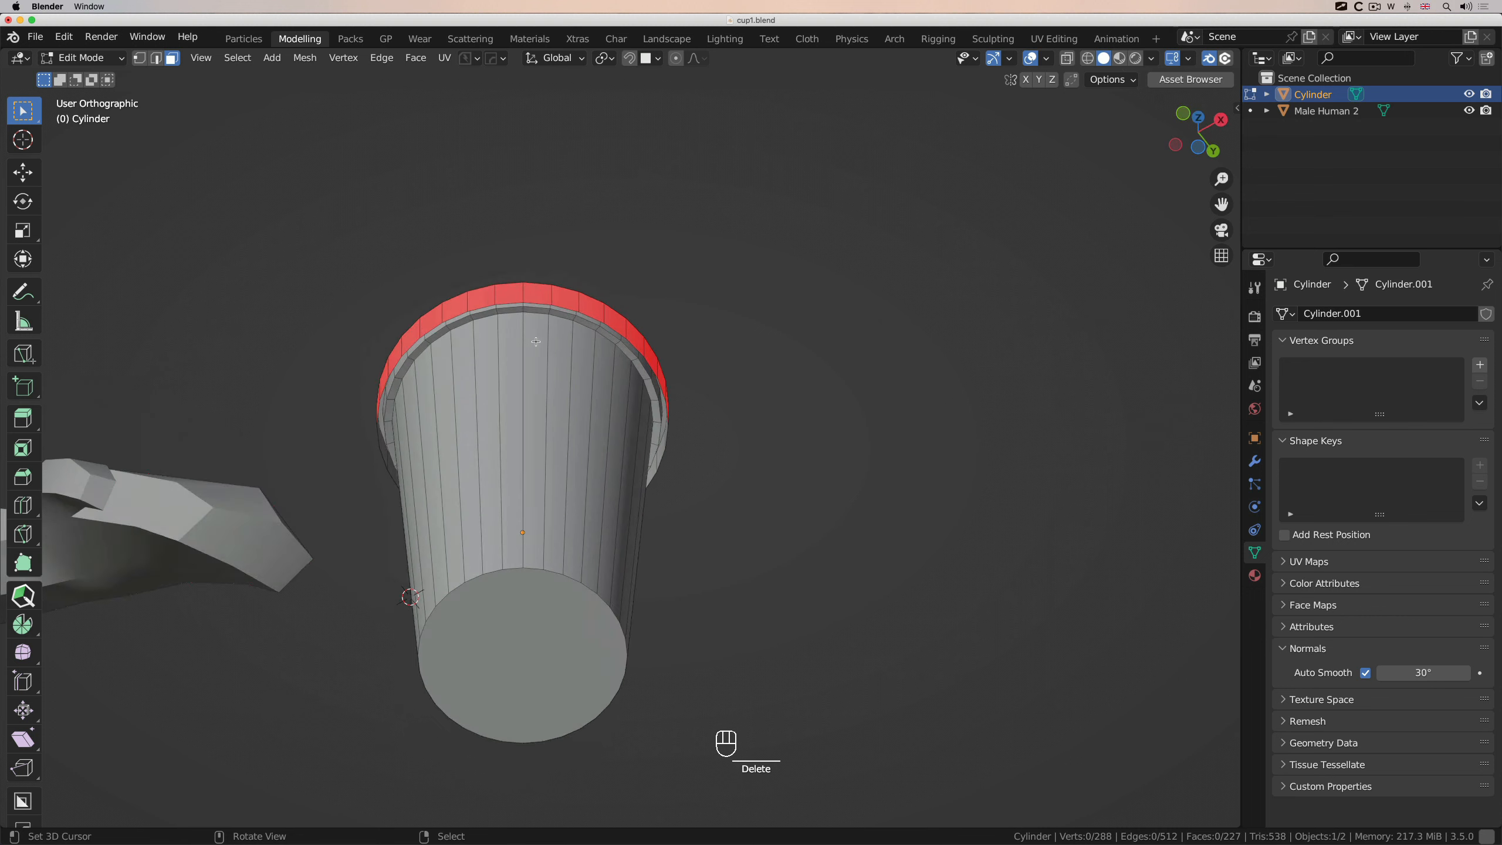
scroll(536, 342, "down", 10)
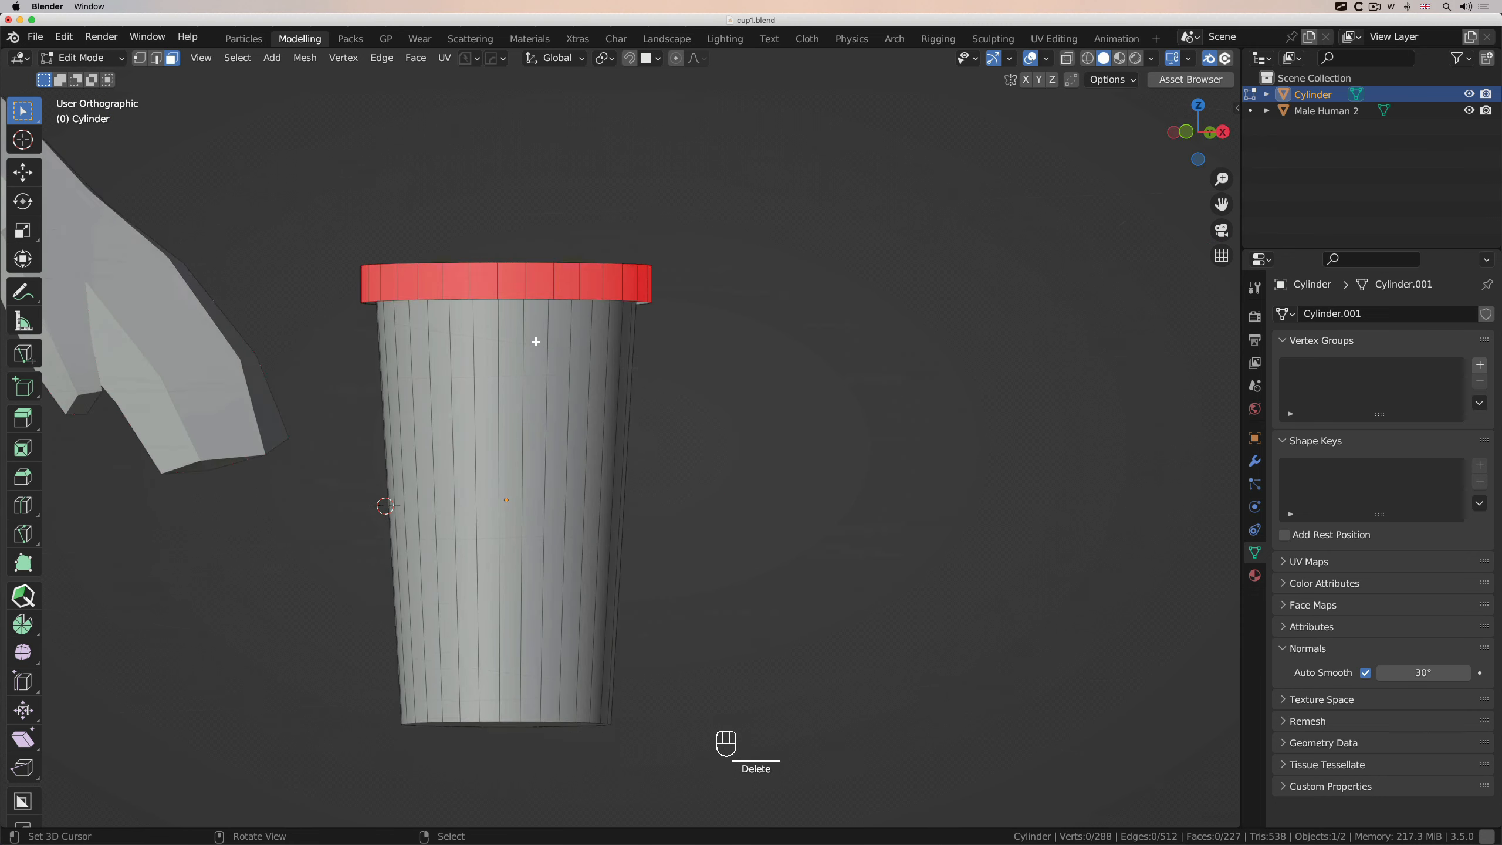
scroll(536, 342, "up", 4, "shift")
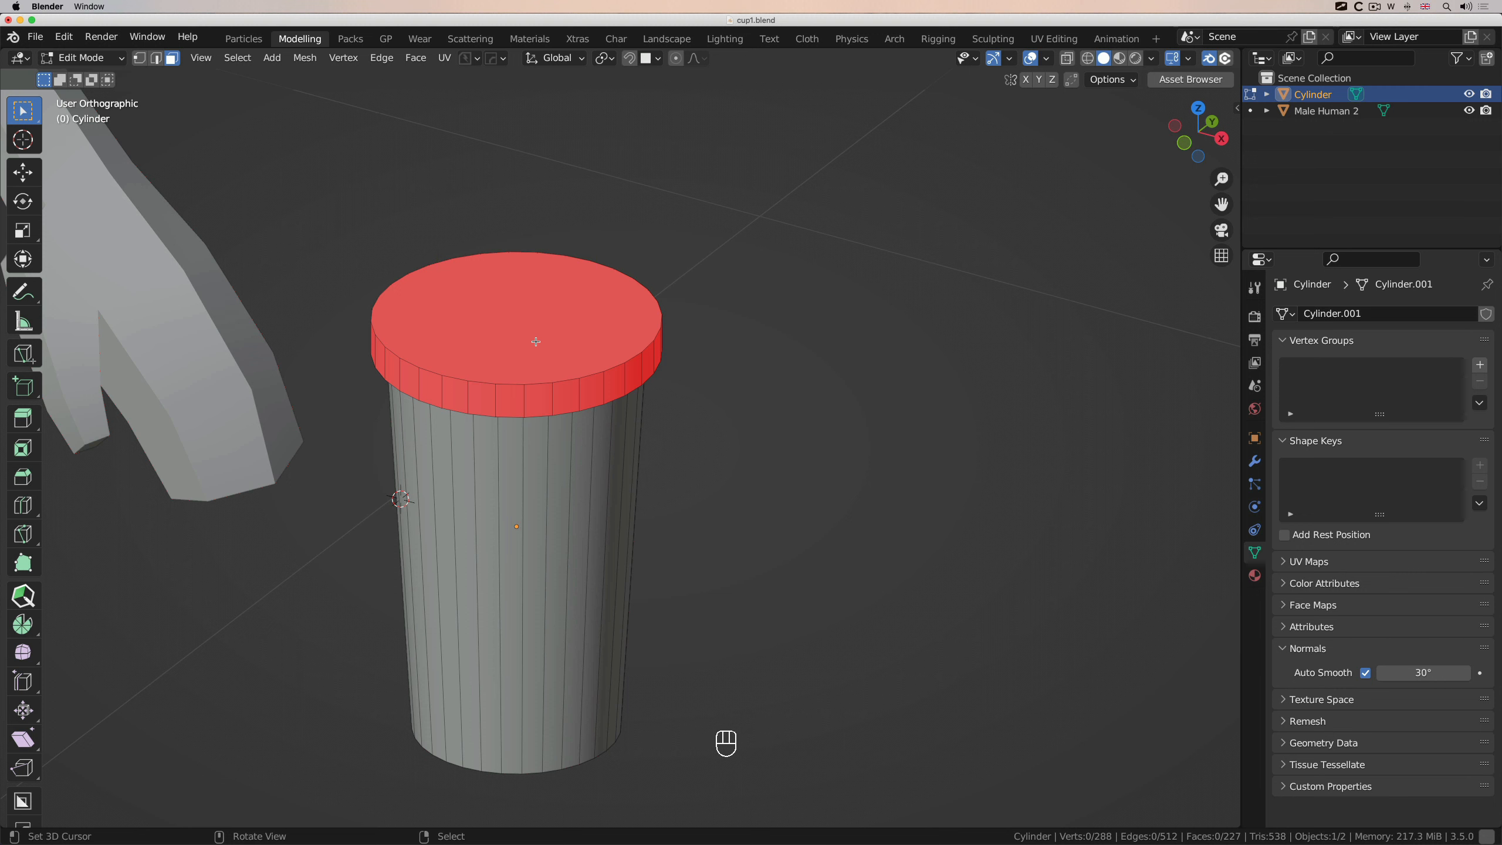
left_click(1048, 60)
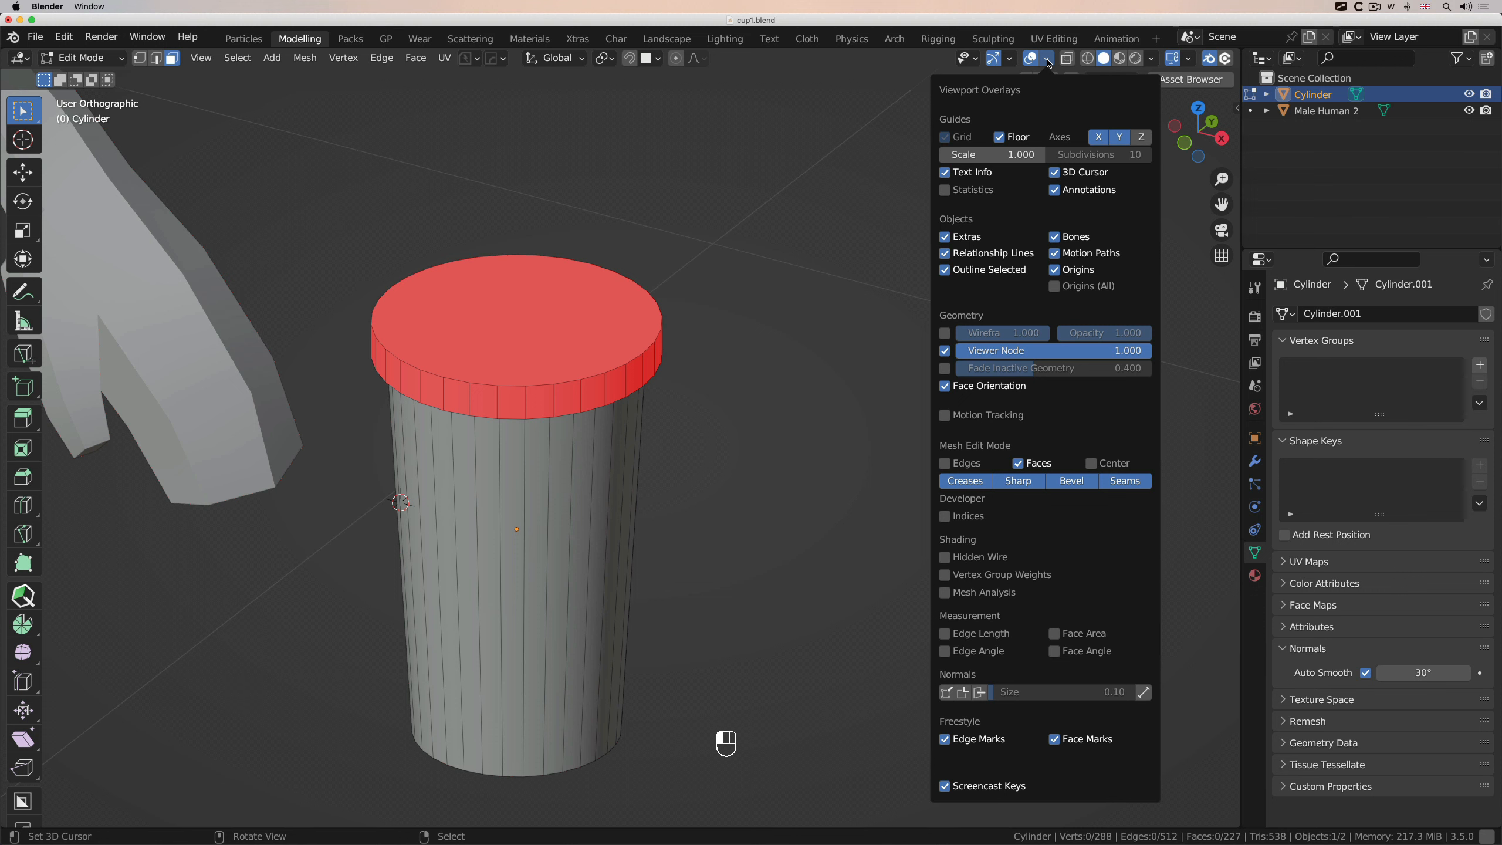
mouse_move(1012, 64)
mouse_move(1153, 63)
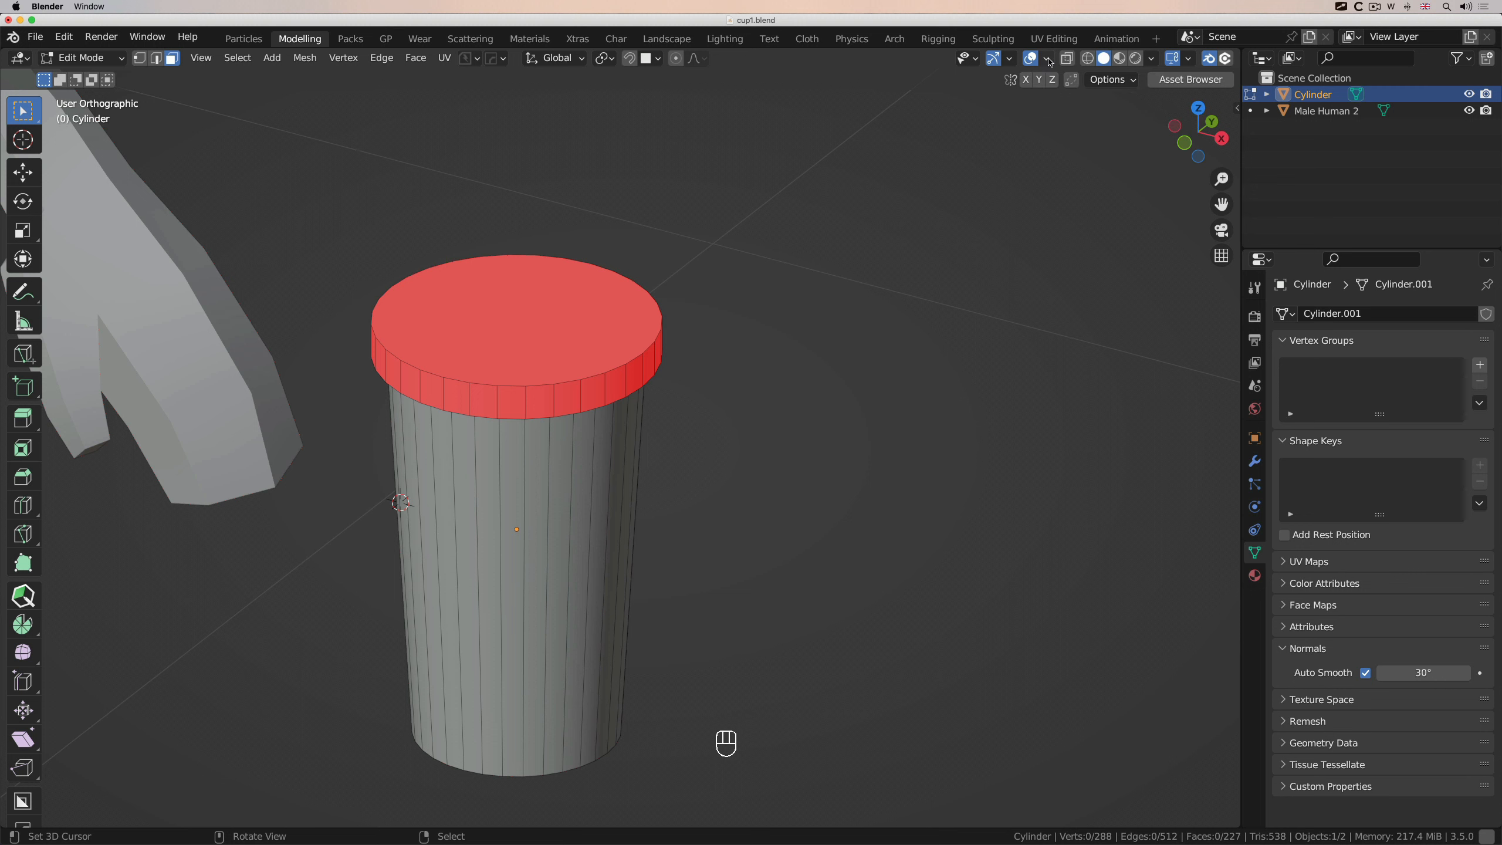
left_click(1046, 59)
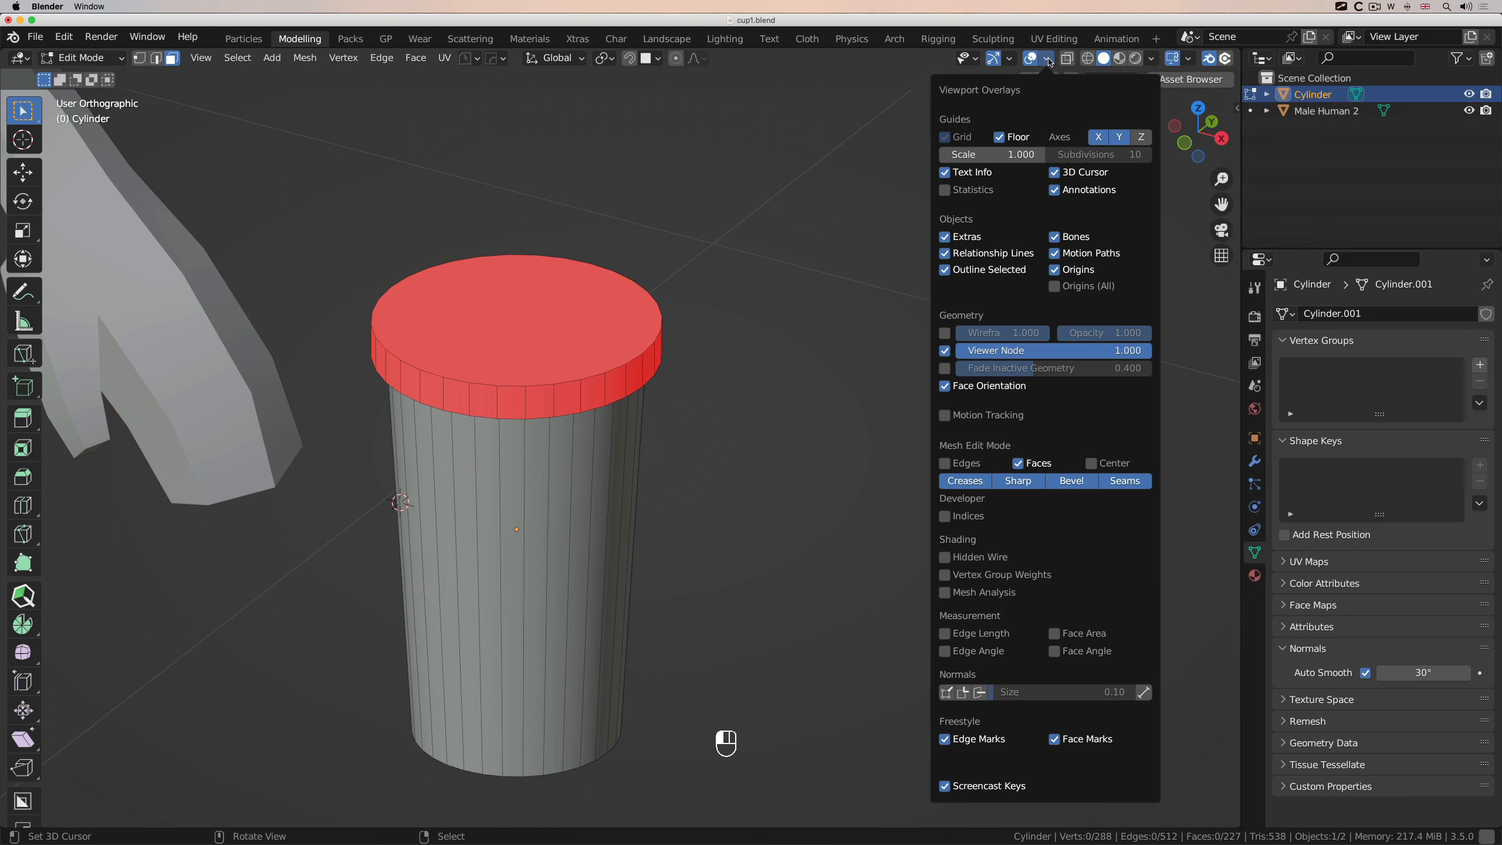
left_click(948, 388)
left_click(948, 388)
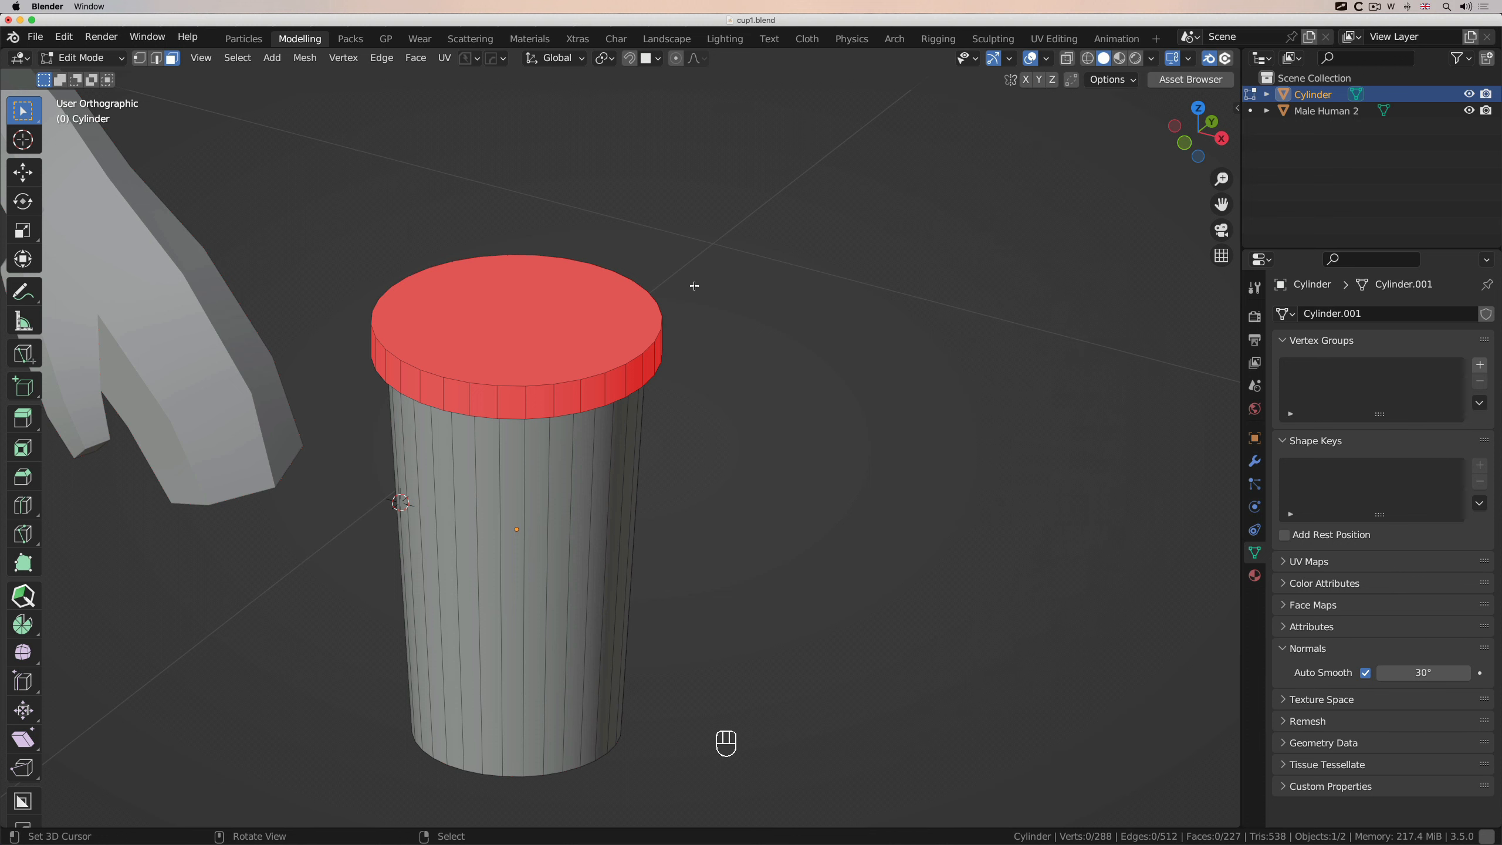
Recalculate the normals of the whole cup and lid mesh to the outside, deselect everything and check the lid from below
scroll(586, 343, "down", 5)
scroll(586, 344, "up", 3)
key("a")
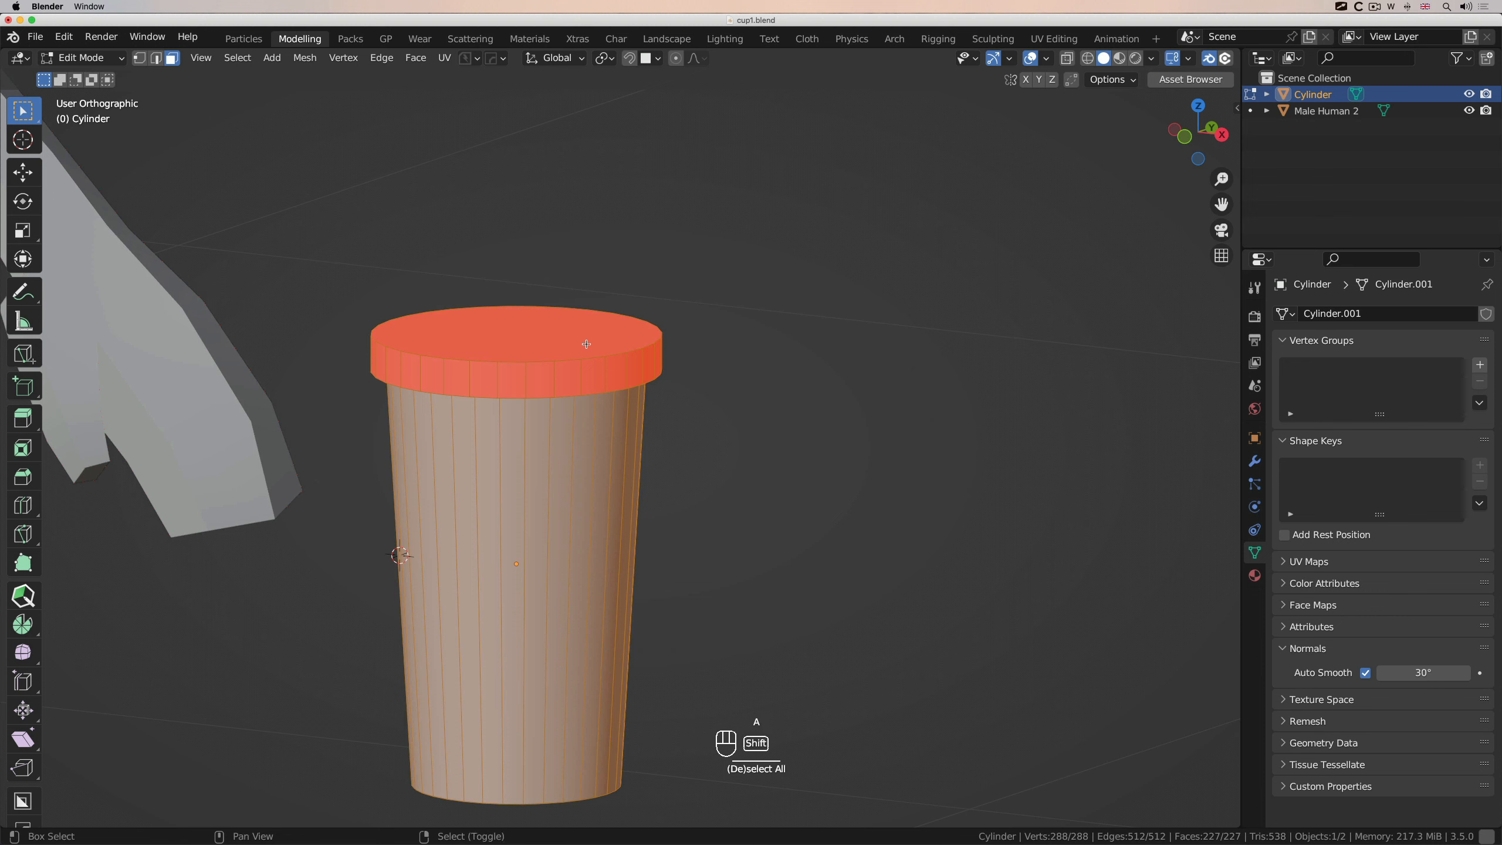
key("shift+n")
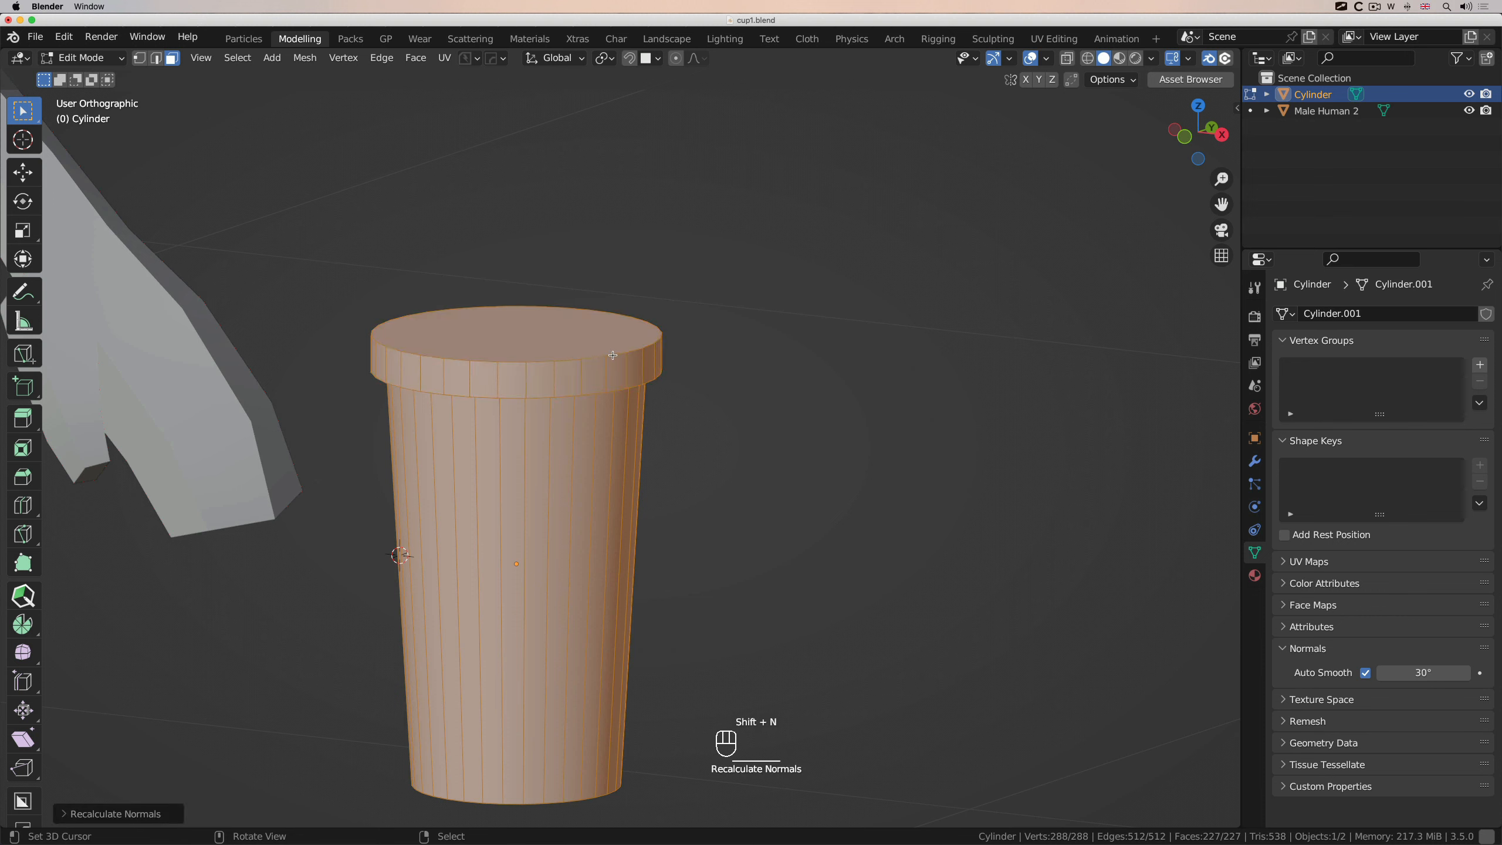
key("a")
key("a")
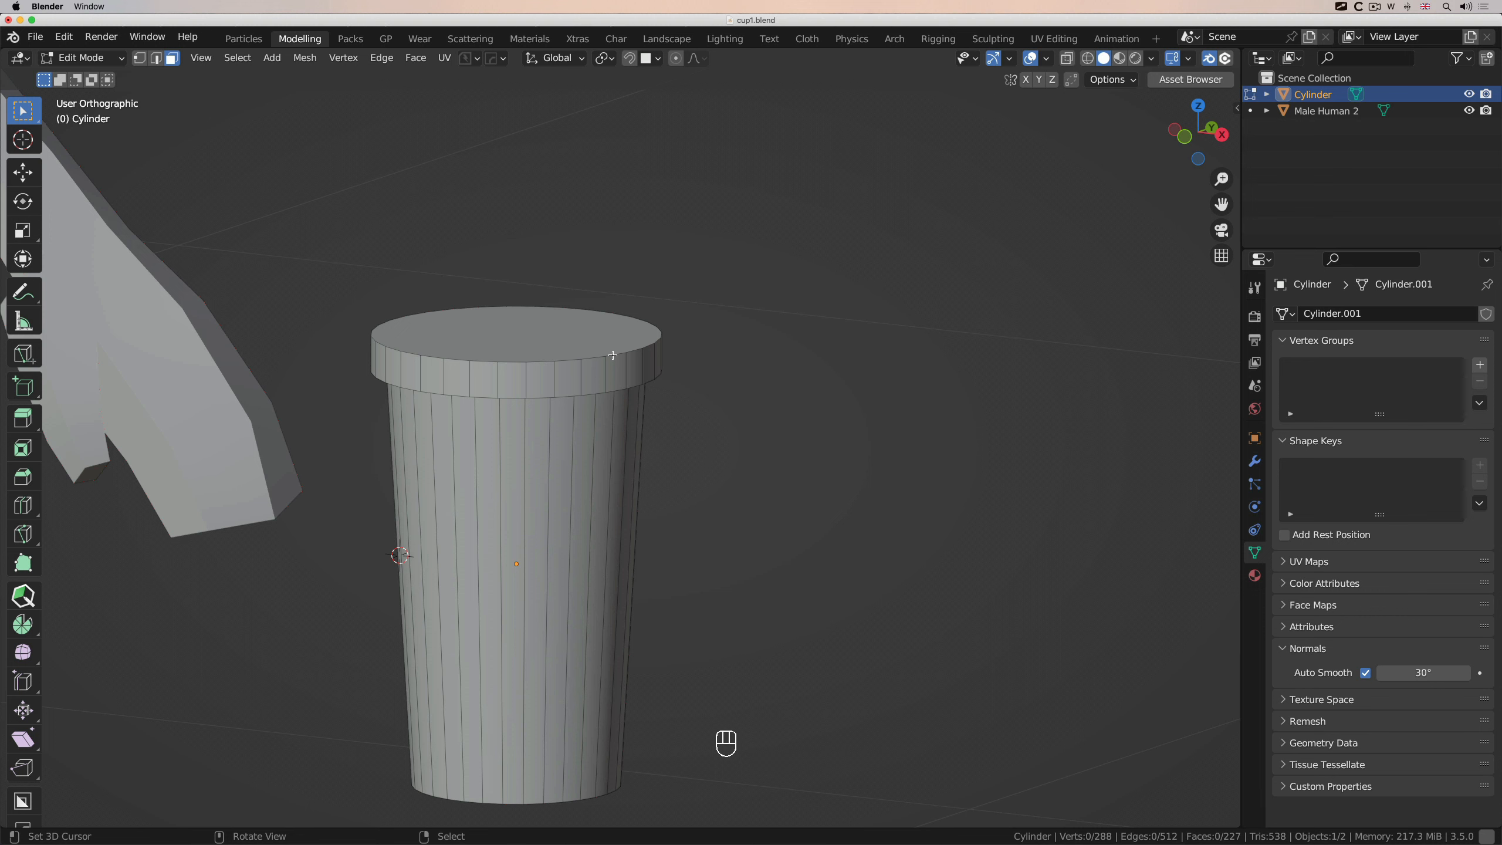
scroll(613, 355, "down", 10)
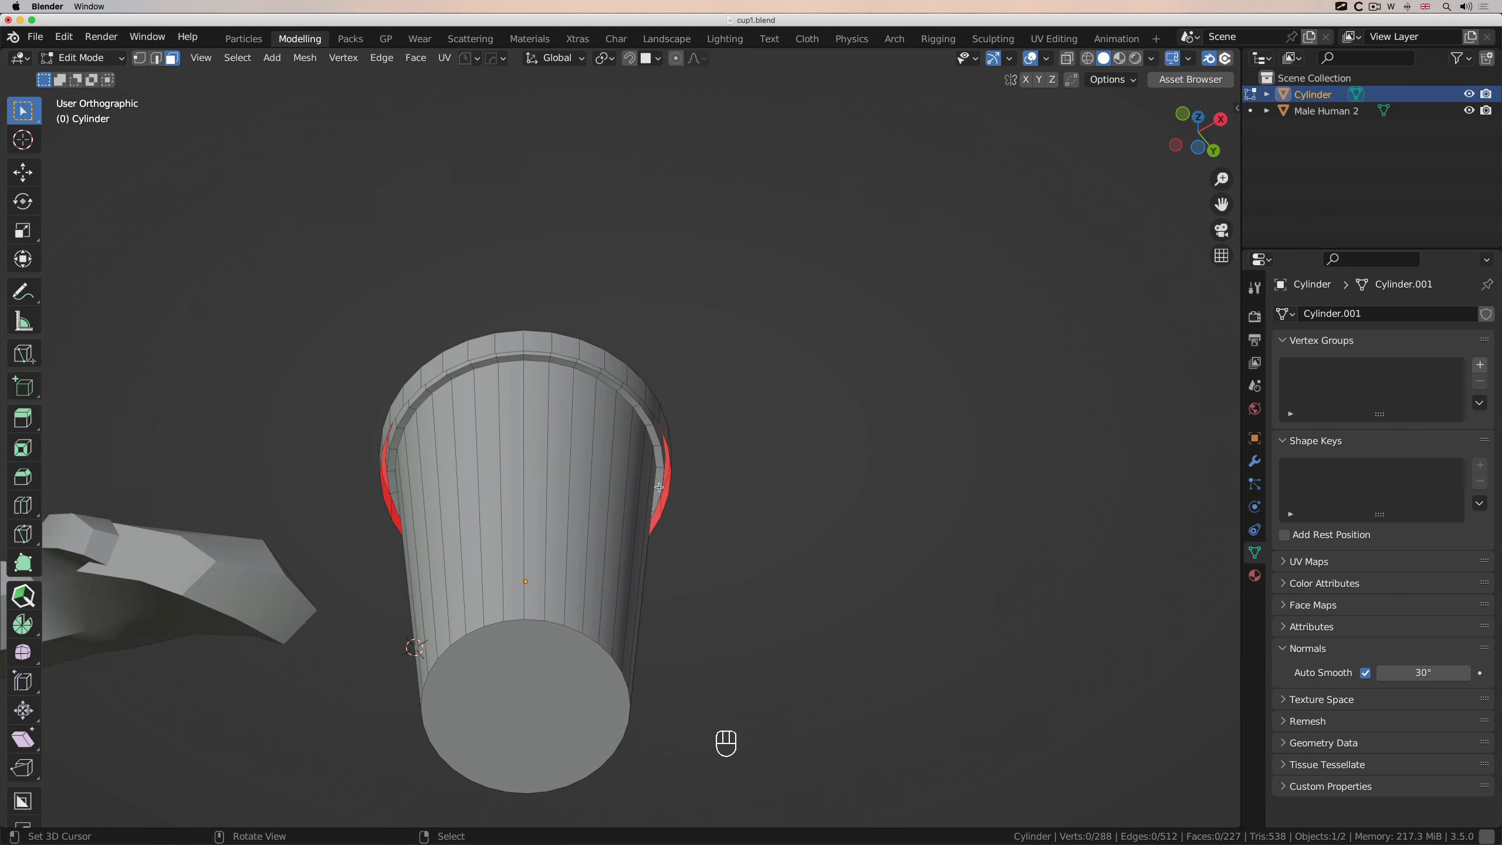
Inspect the cup and lid from above, below and the side, checking the face orientation around the lid's rim
scroll(659, 487, "up", 10)
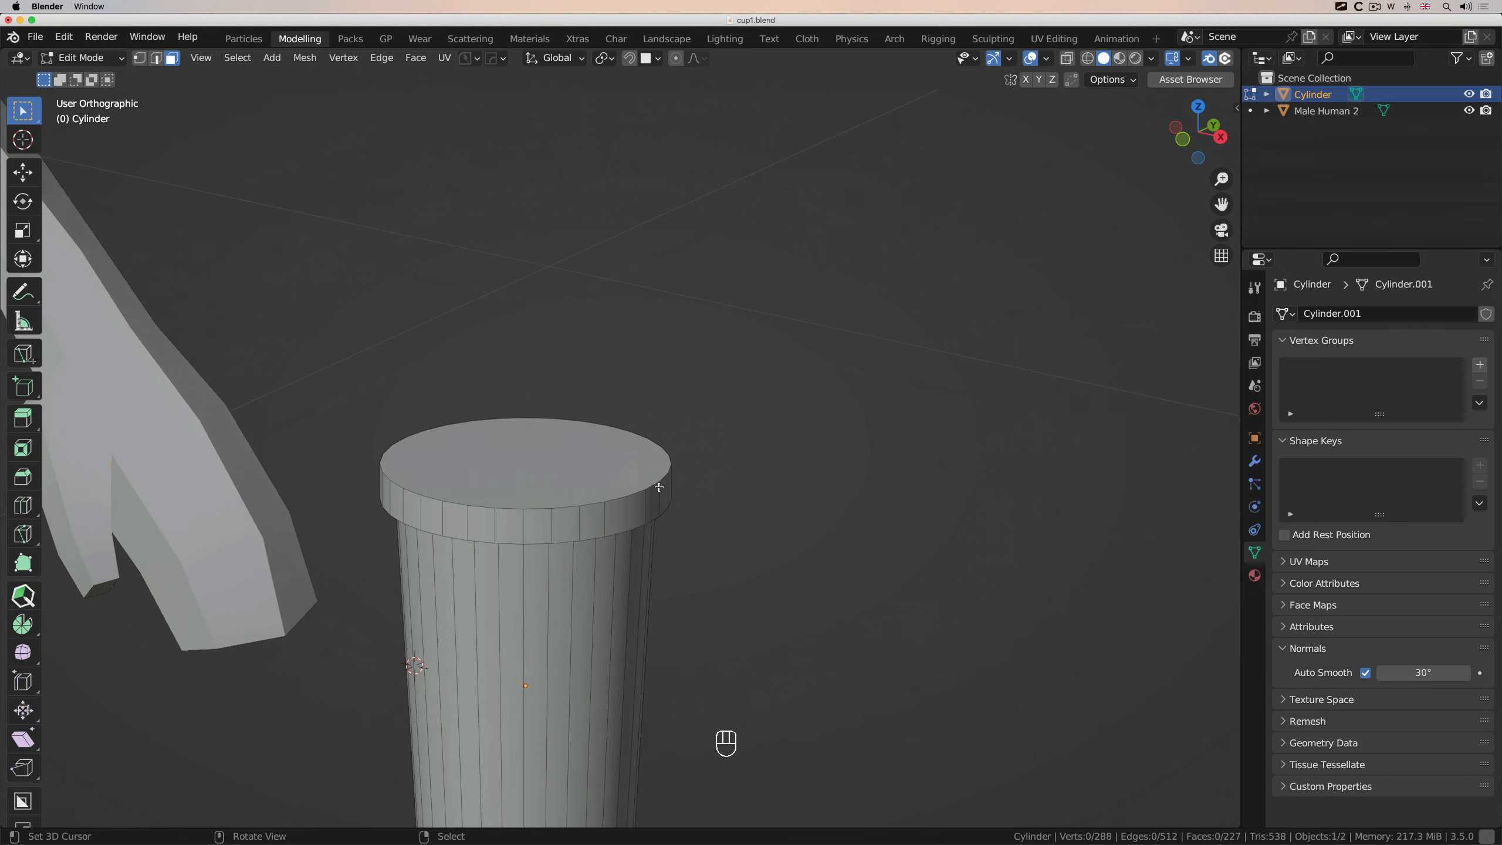
scroll(660, 487, "down", 6)
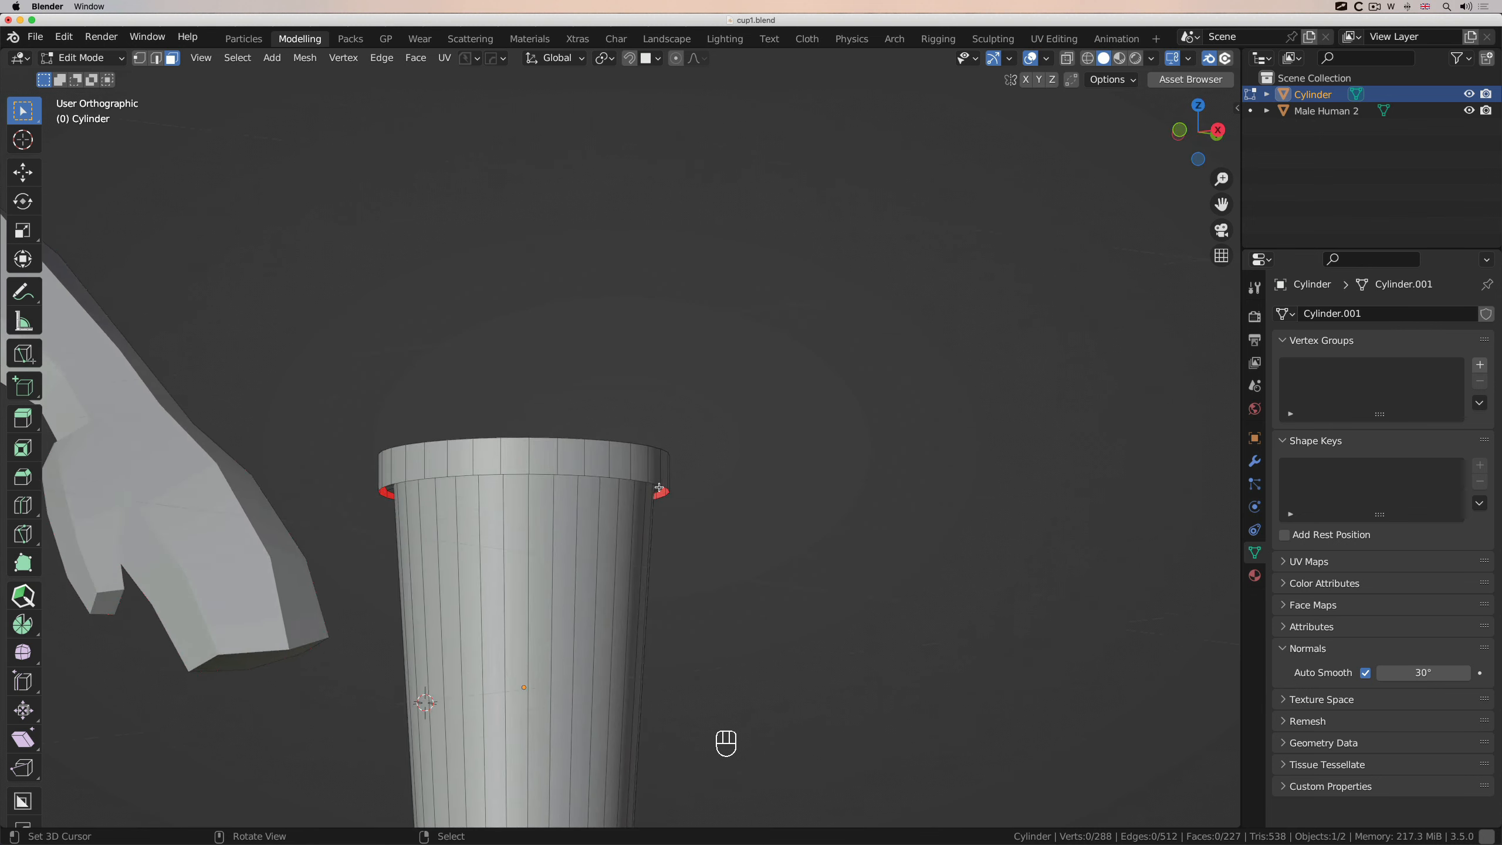
scroll(660, 487, "up", 2)
scroll(660, 487, "down", 3, "ctrl")
scroll(659, 487, "up", 2)
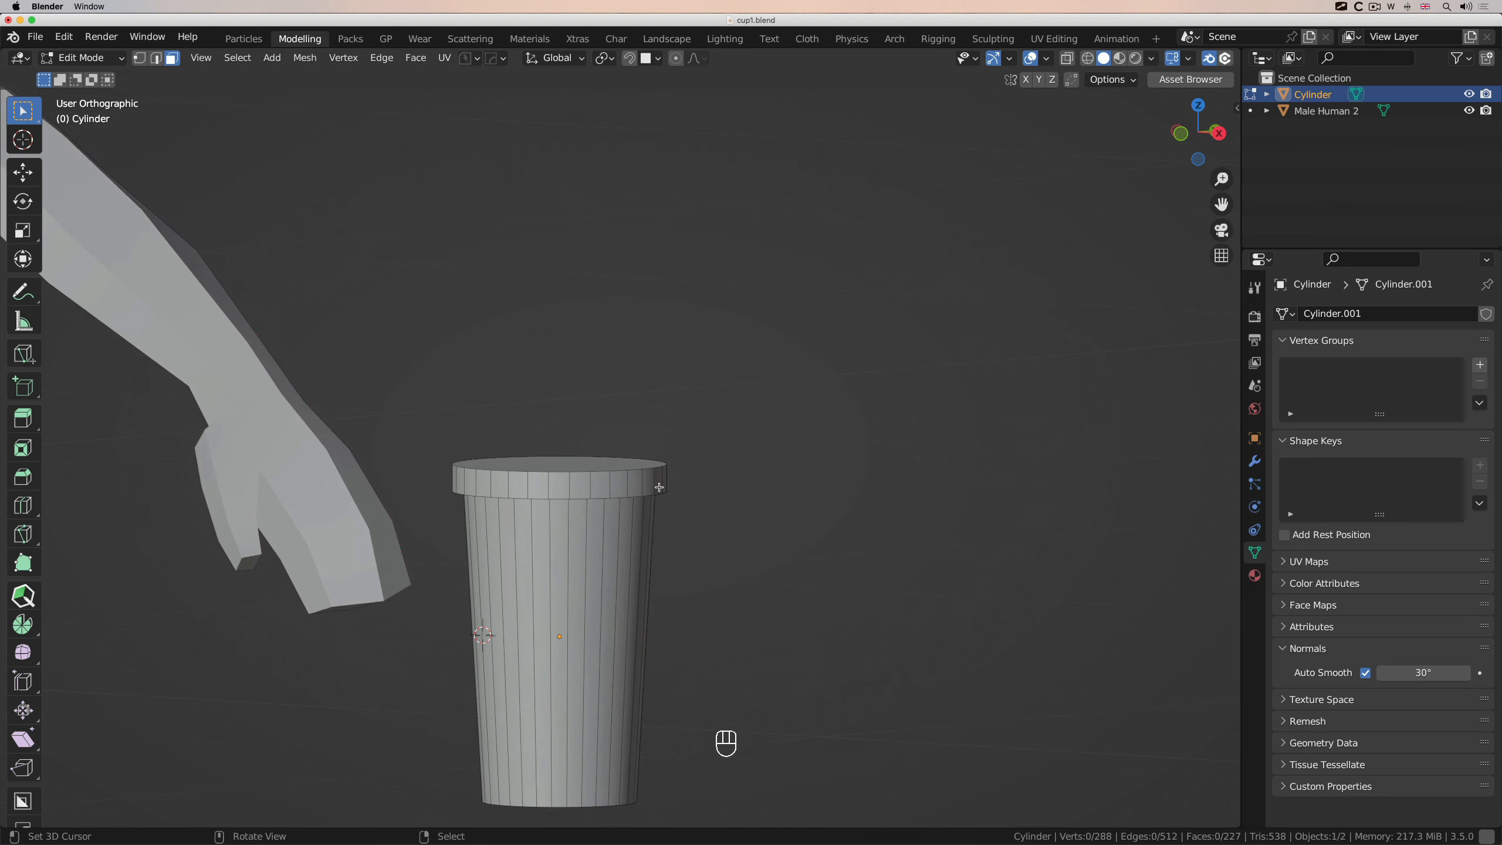
scroll(660, 487, "up", 3, "ctrl")
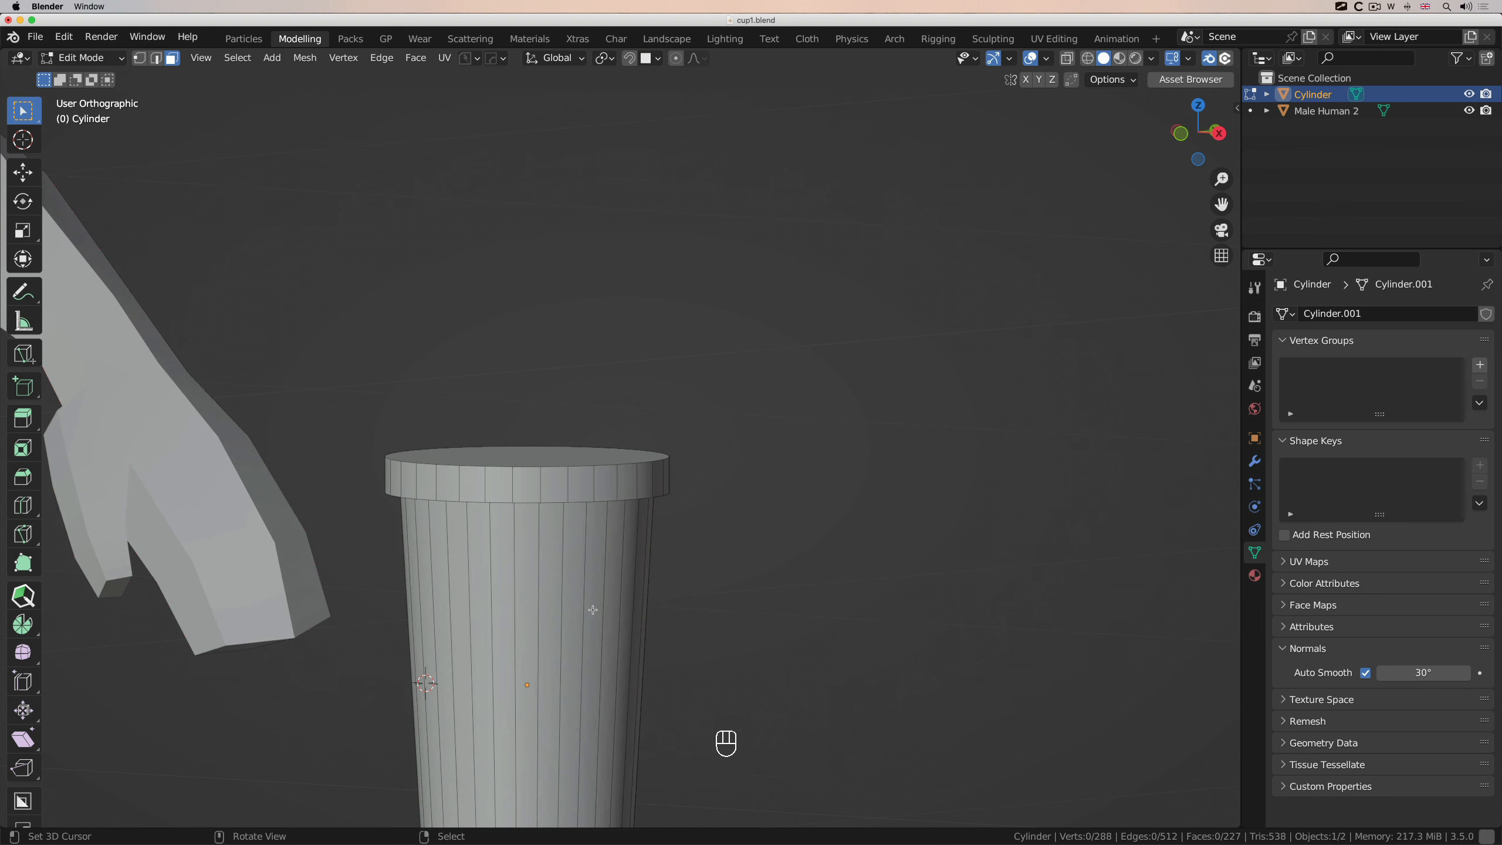
scroll(555, 480, "down", 1)
scroll(555, 480, "up", 2)
scroll(559, 482, "down", 3)
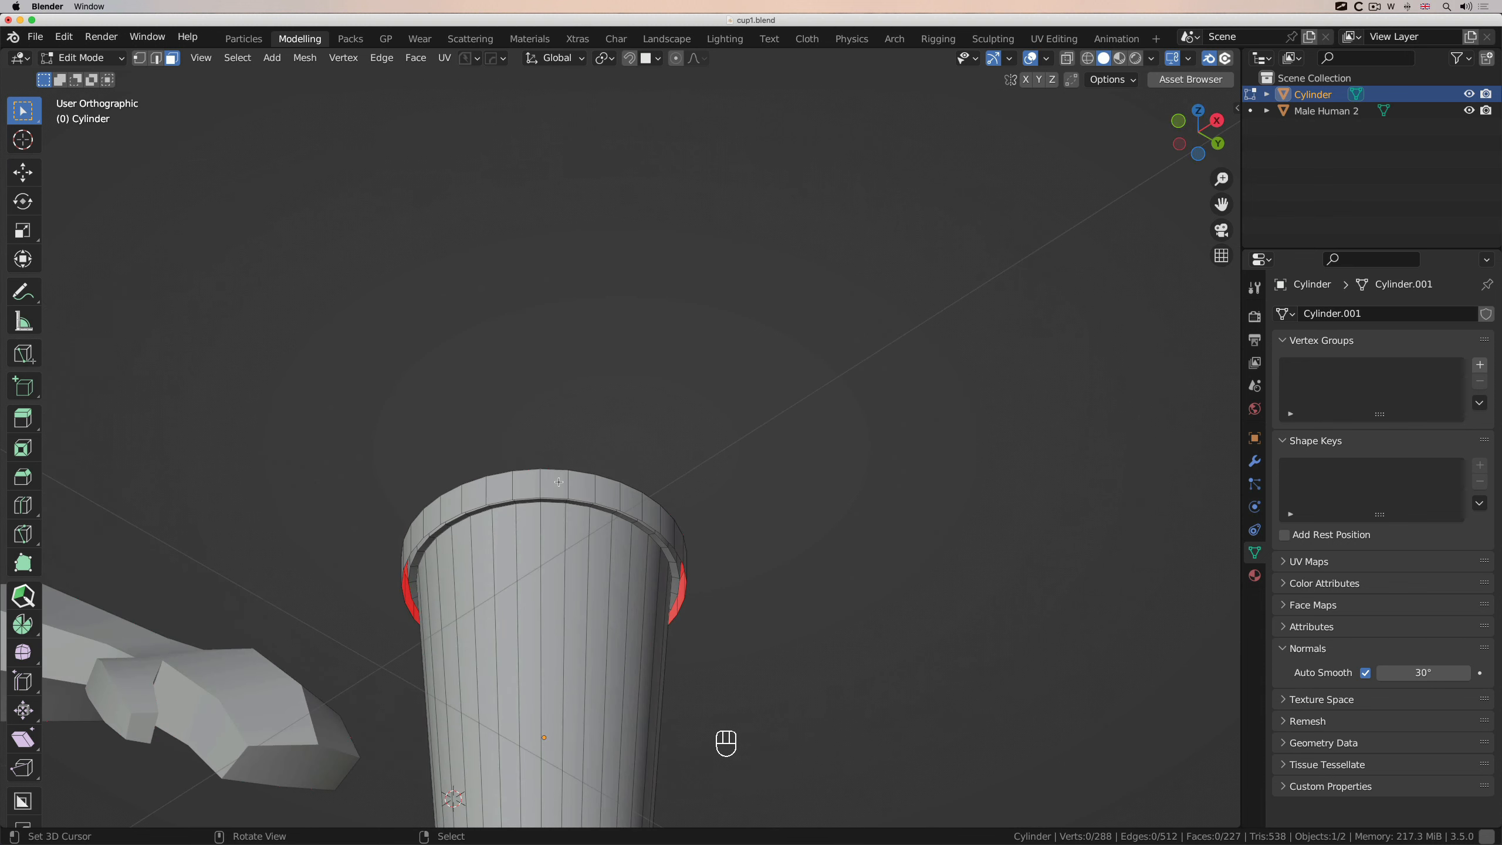
scroll(558, 482, "up", 5)
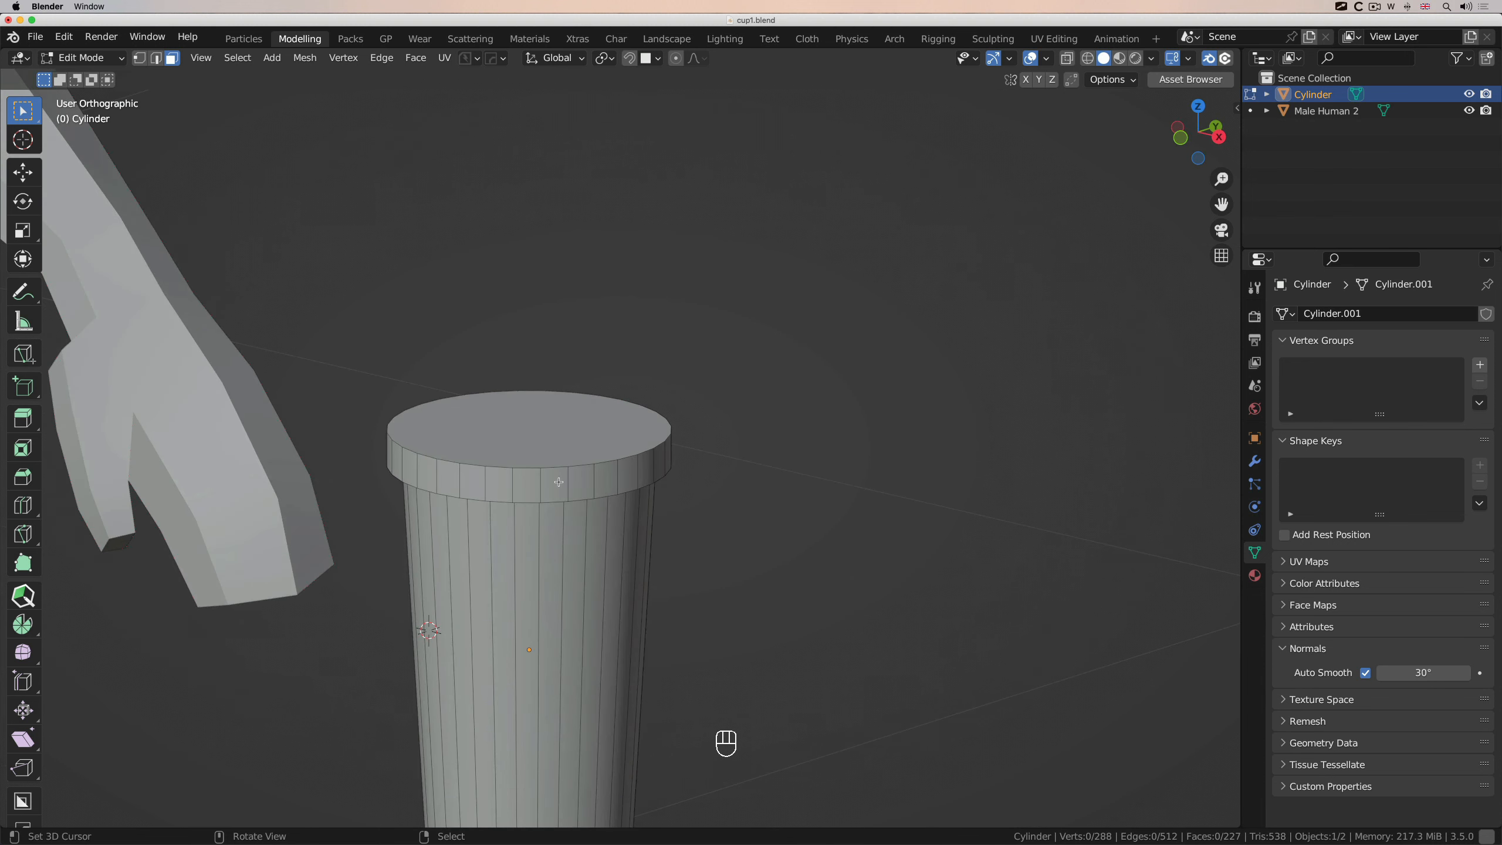
middle_click_drag(568, 475, 512, 426)
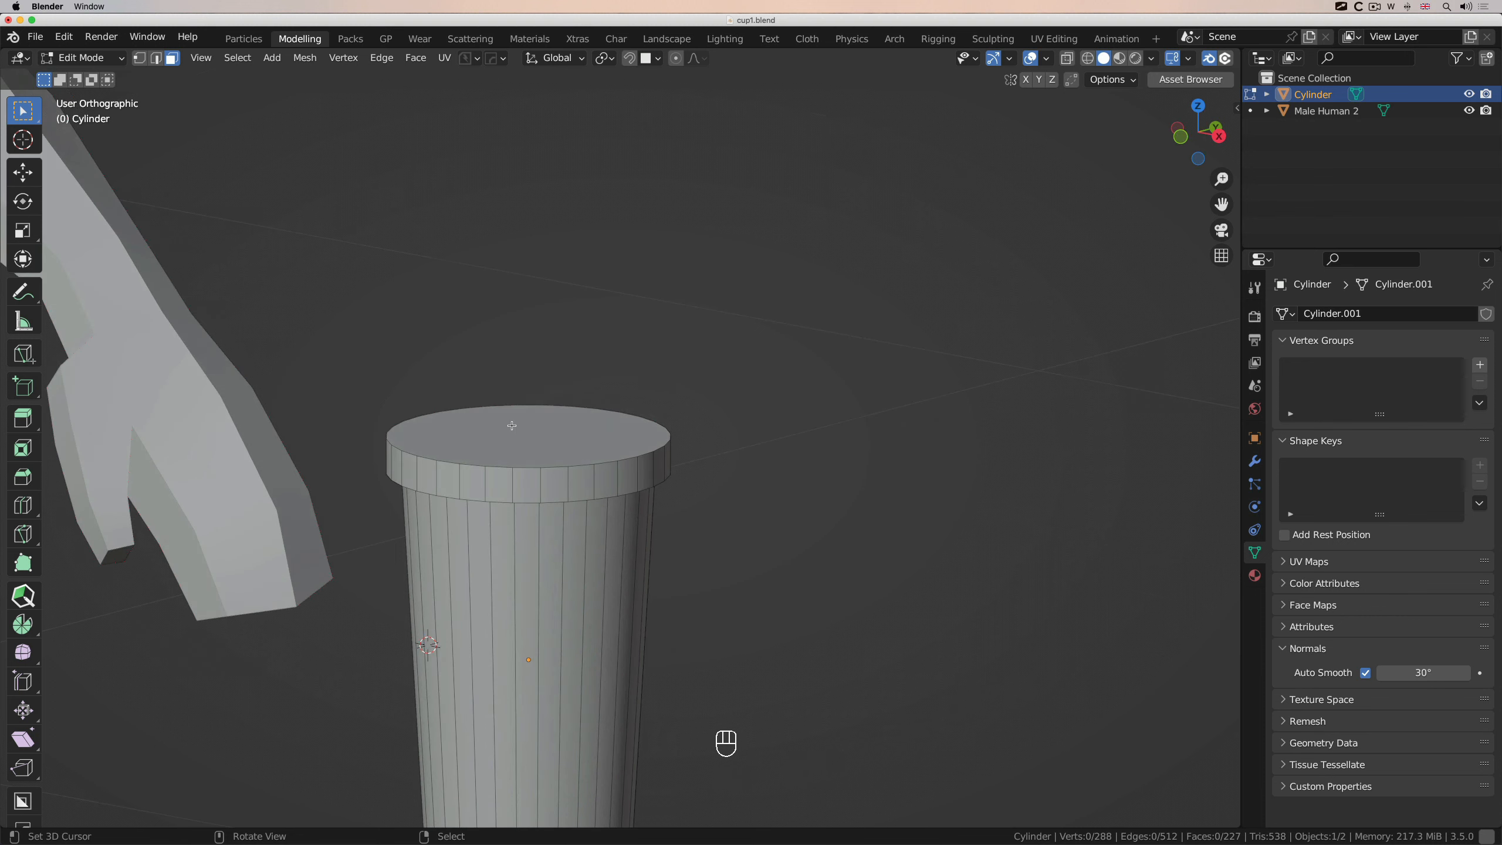
Using vertex selection, select all of the lid's linked geometry and test-move it off the cup, cancelling the move
left_click(140, 59)
key("l")
scroll(569, 467, "down", 10)
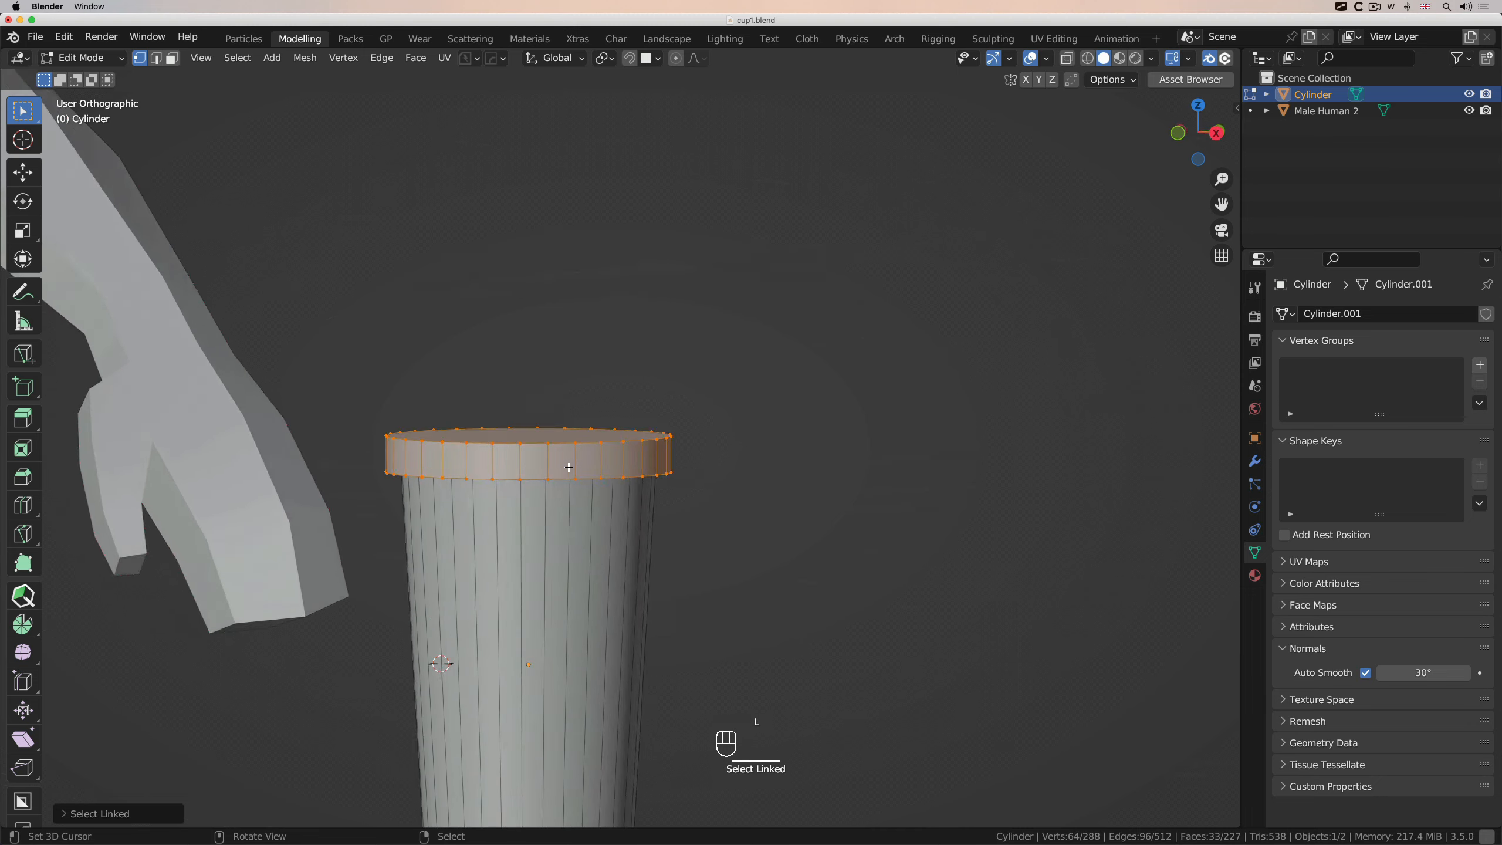
scroll(569, 467, "up", 3)
scroll(569, 467, "up", 4)
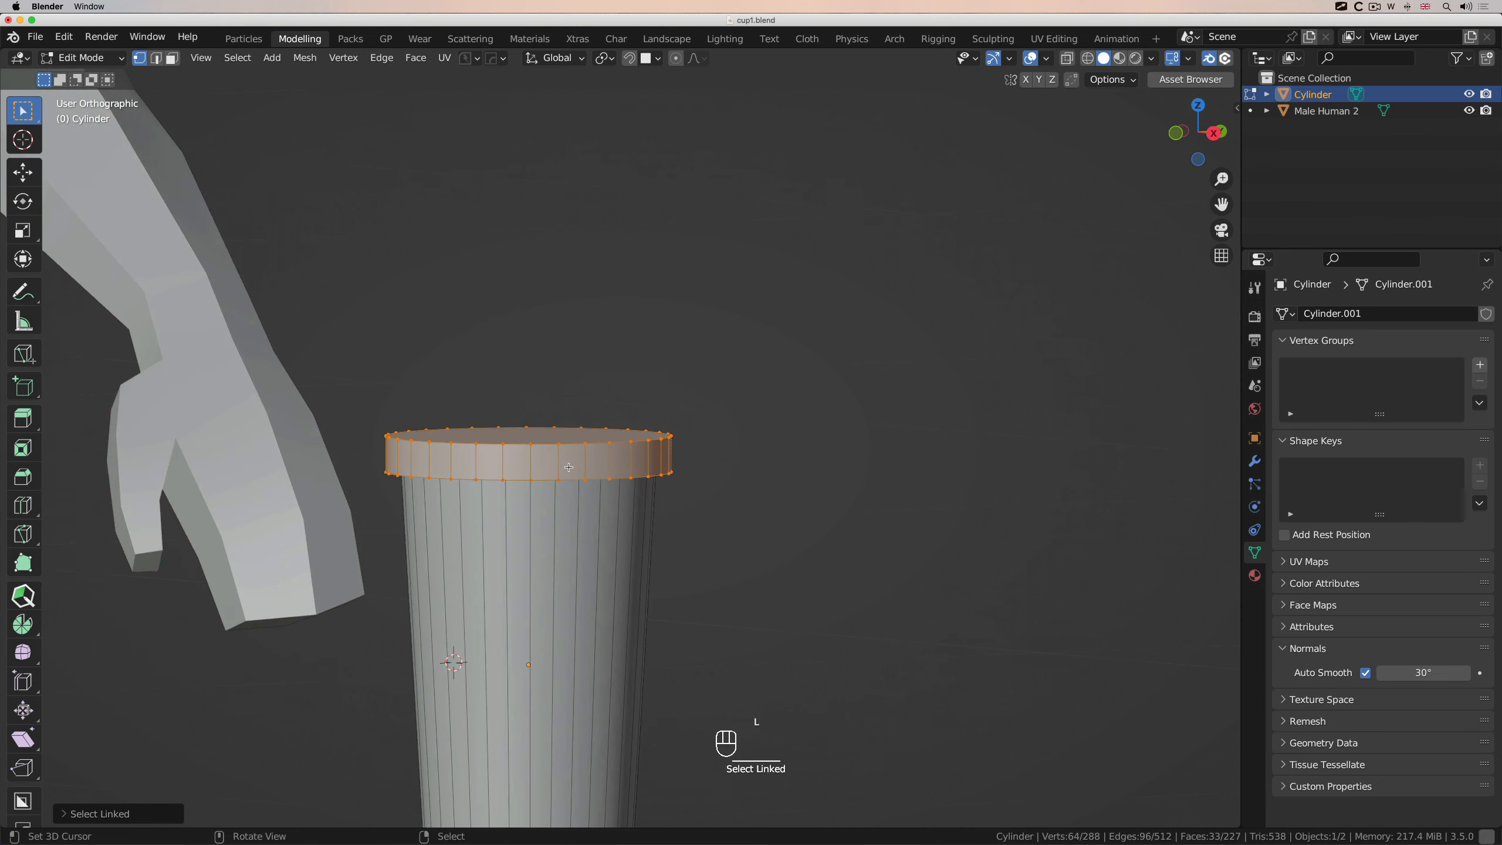
key("g")
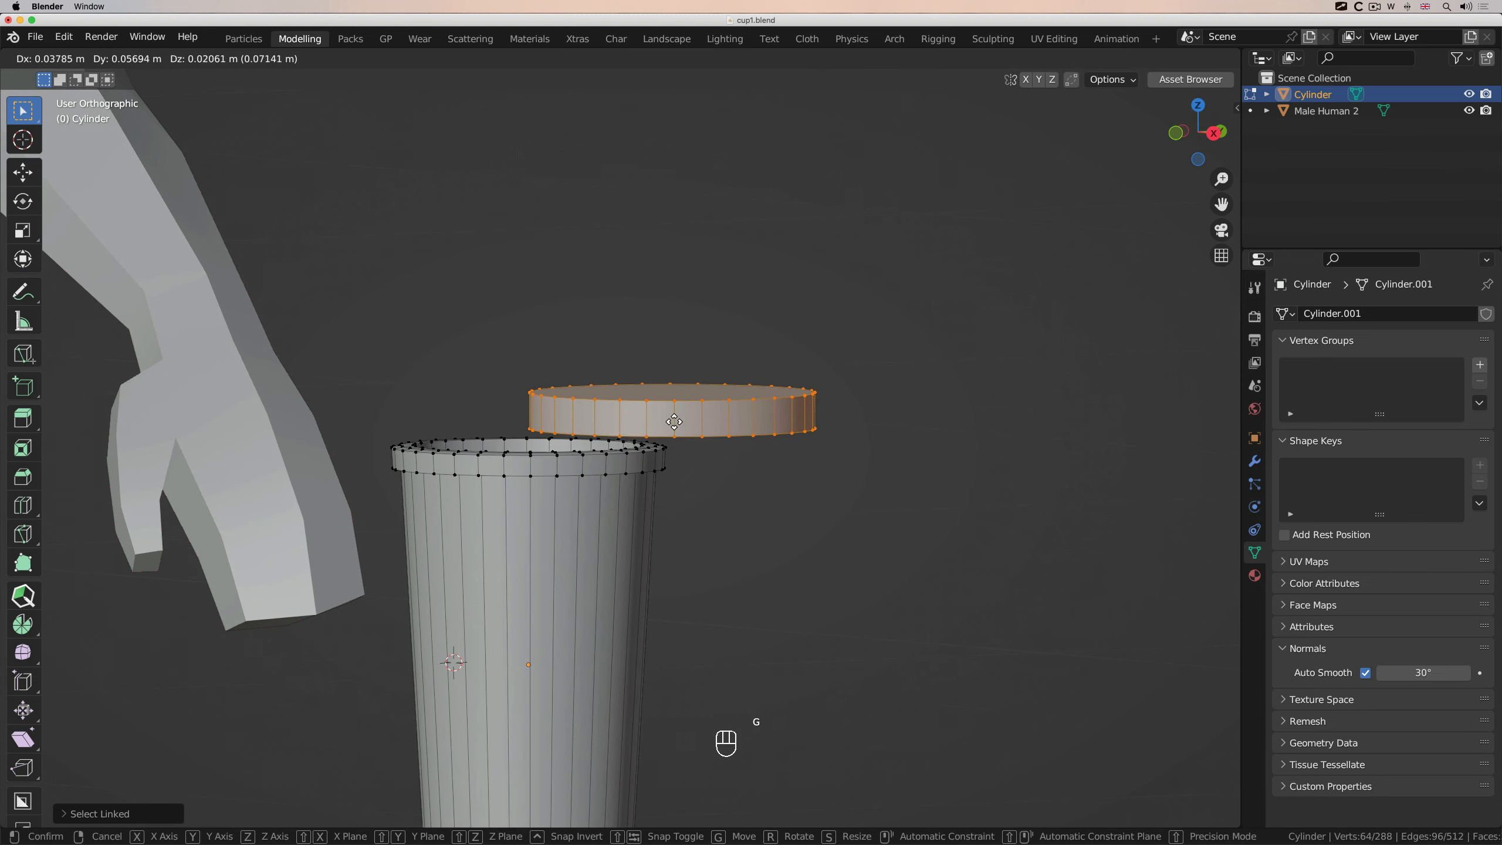
key("Escape")
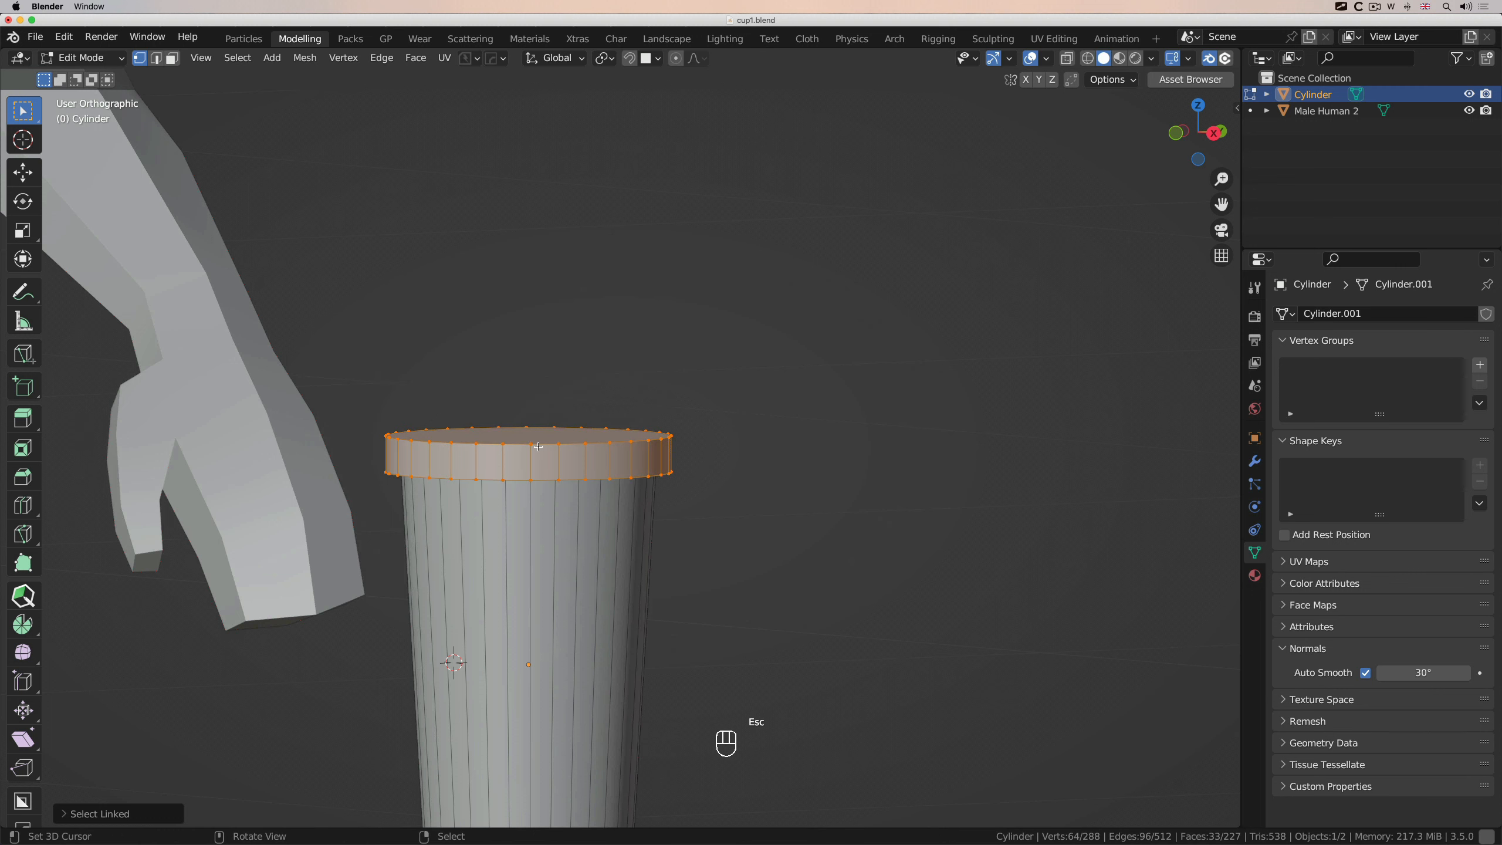
Separate the selected lid geometry into its own object and return to Object Mode
scroll(538, 447, "left", 1)
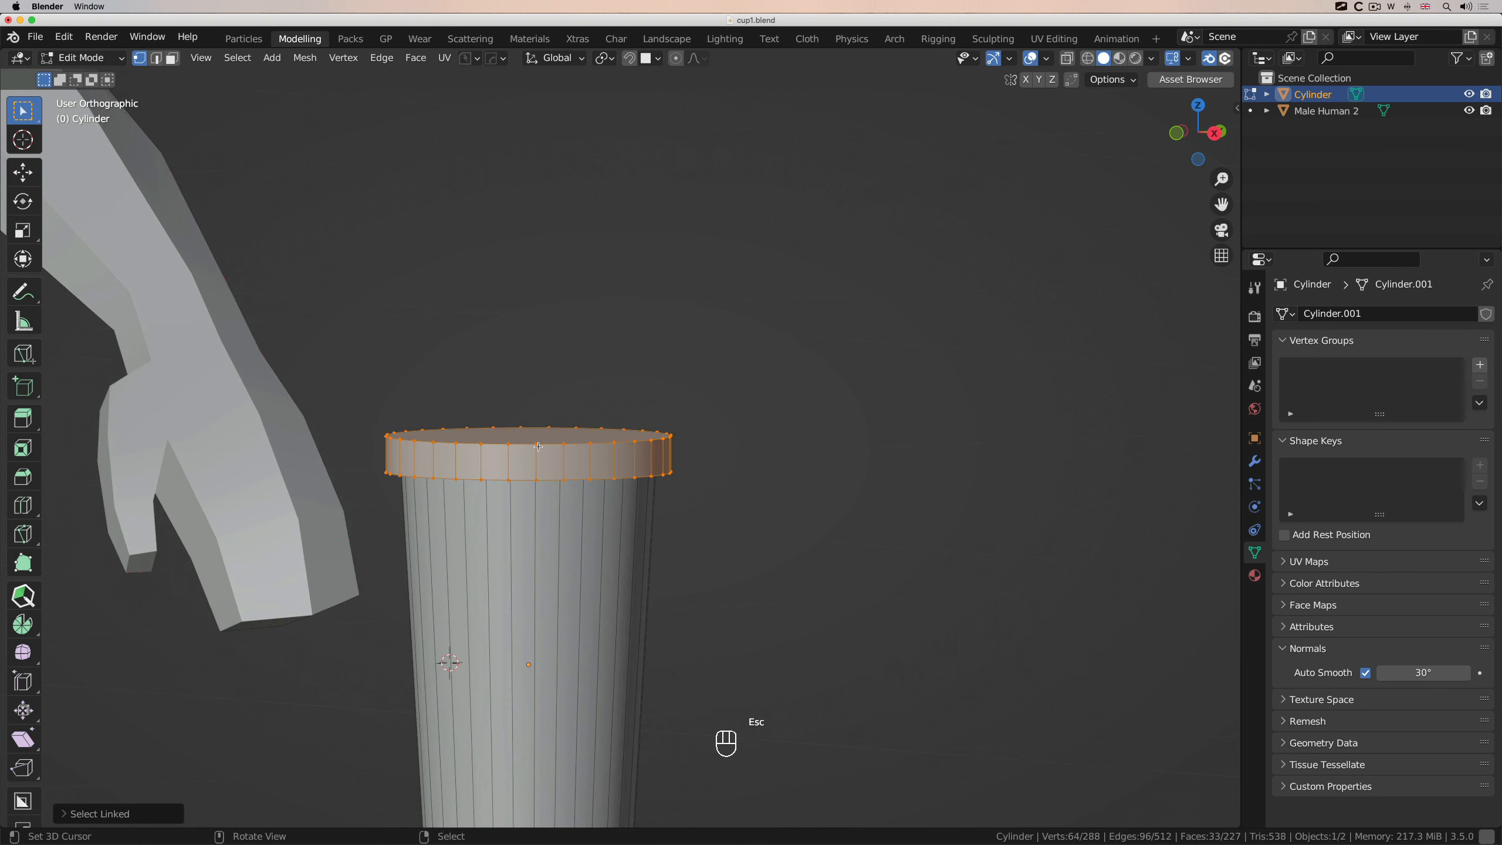
key("p")
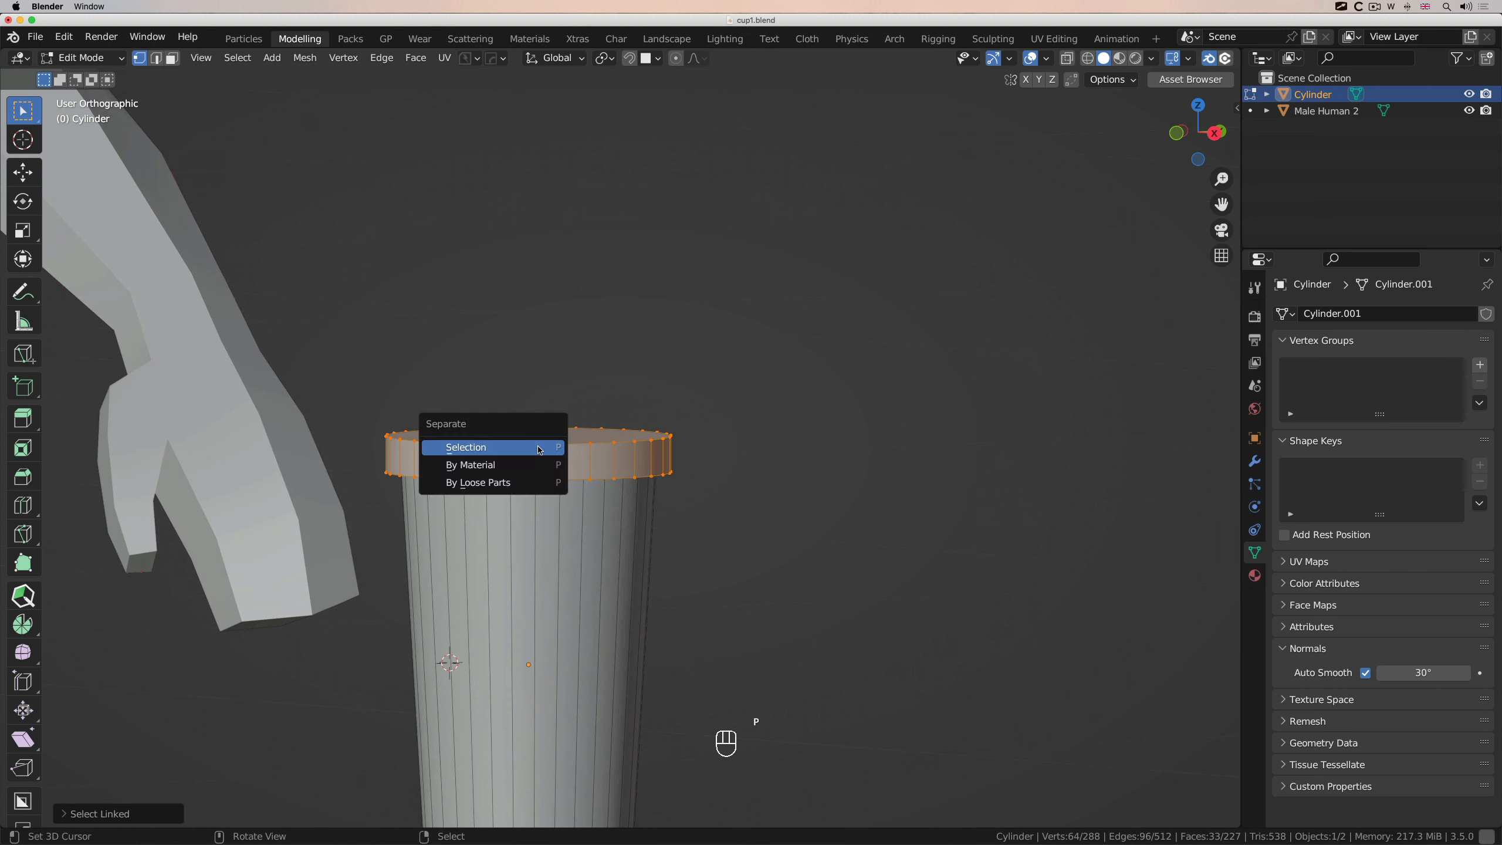
left_click(536, 449)
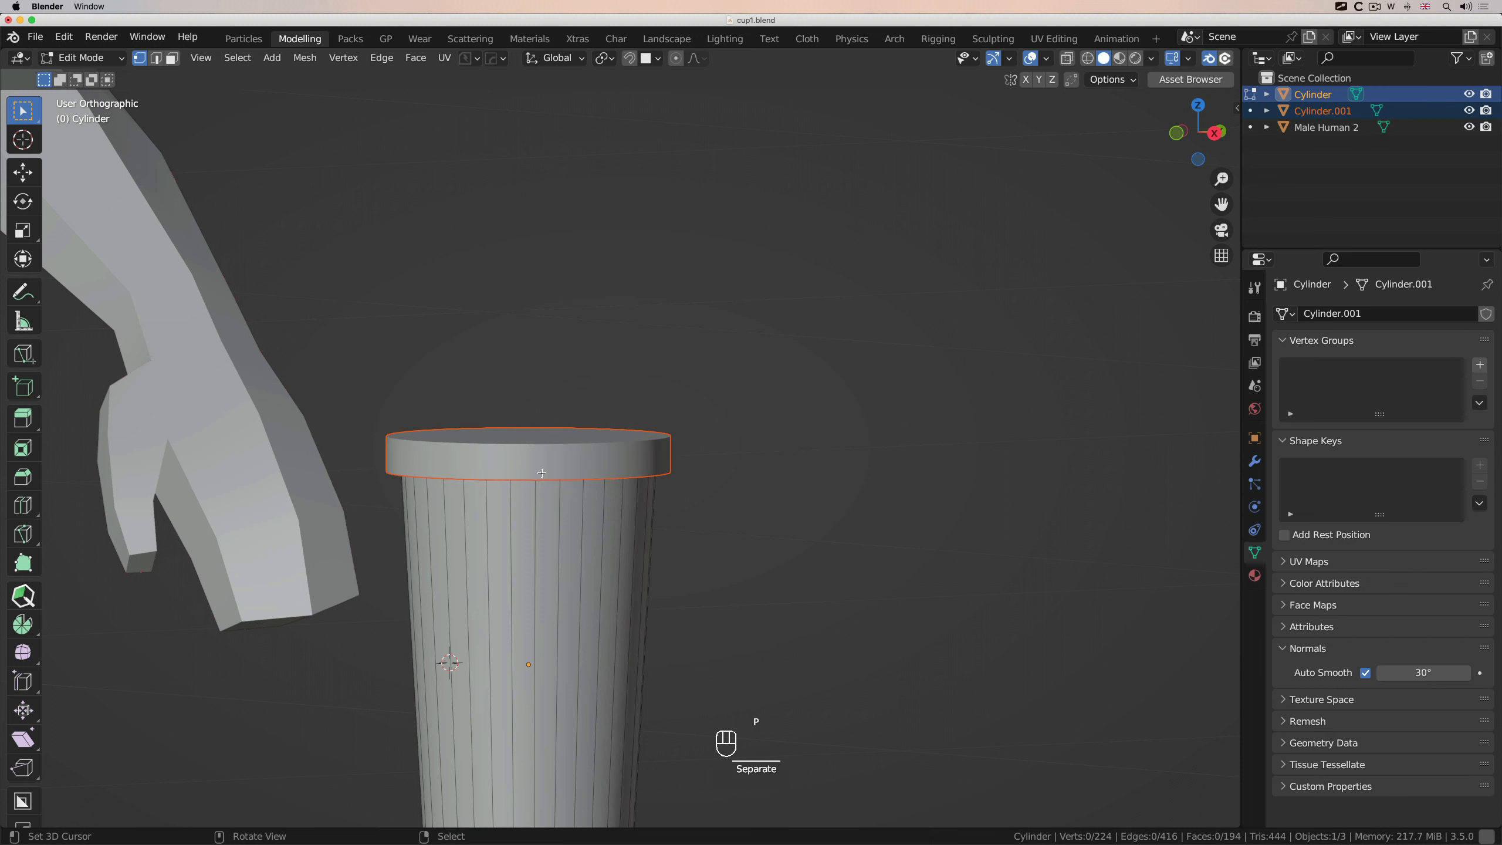
key("Tab")
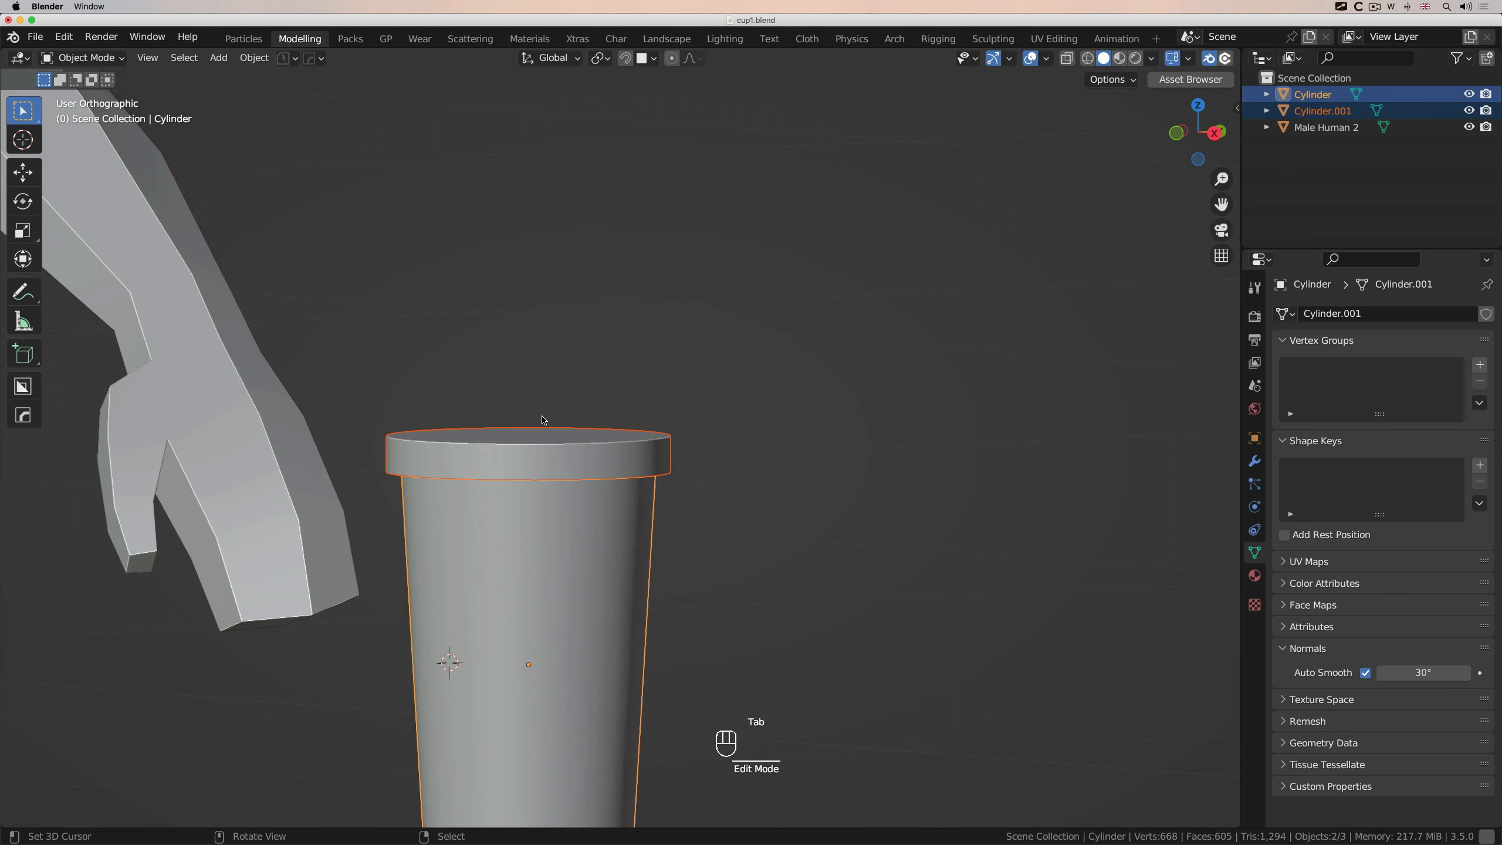
Test-move the cup and the lid individually, cancelling each move, and view them from slightly below
left_click(561, 554)
key("g")
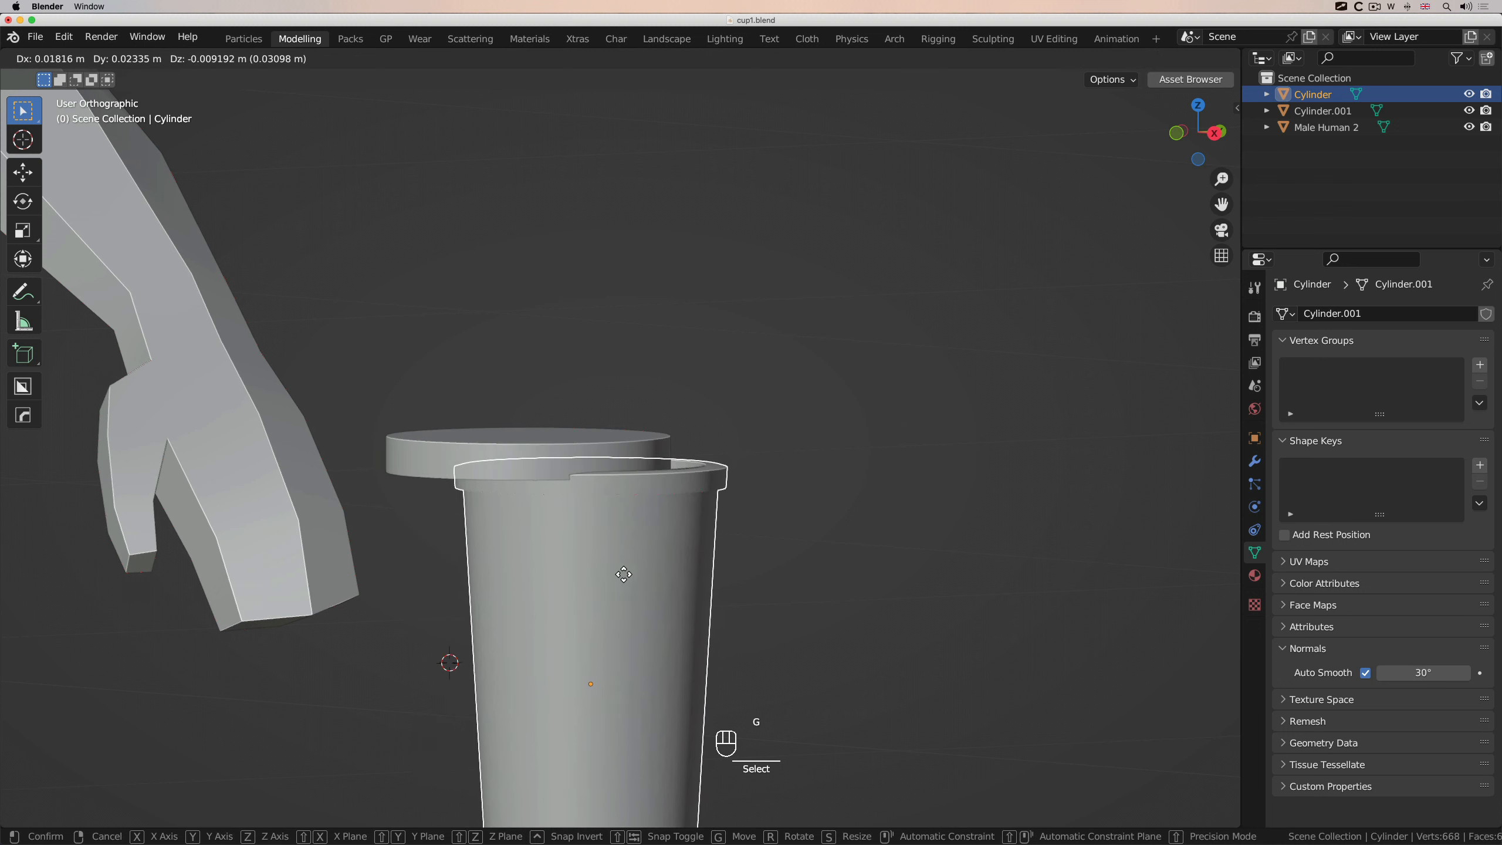
key("Escape")
left_click(551, 462)
key("g")
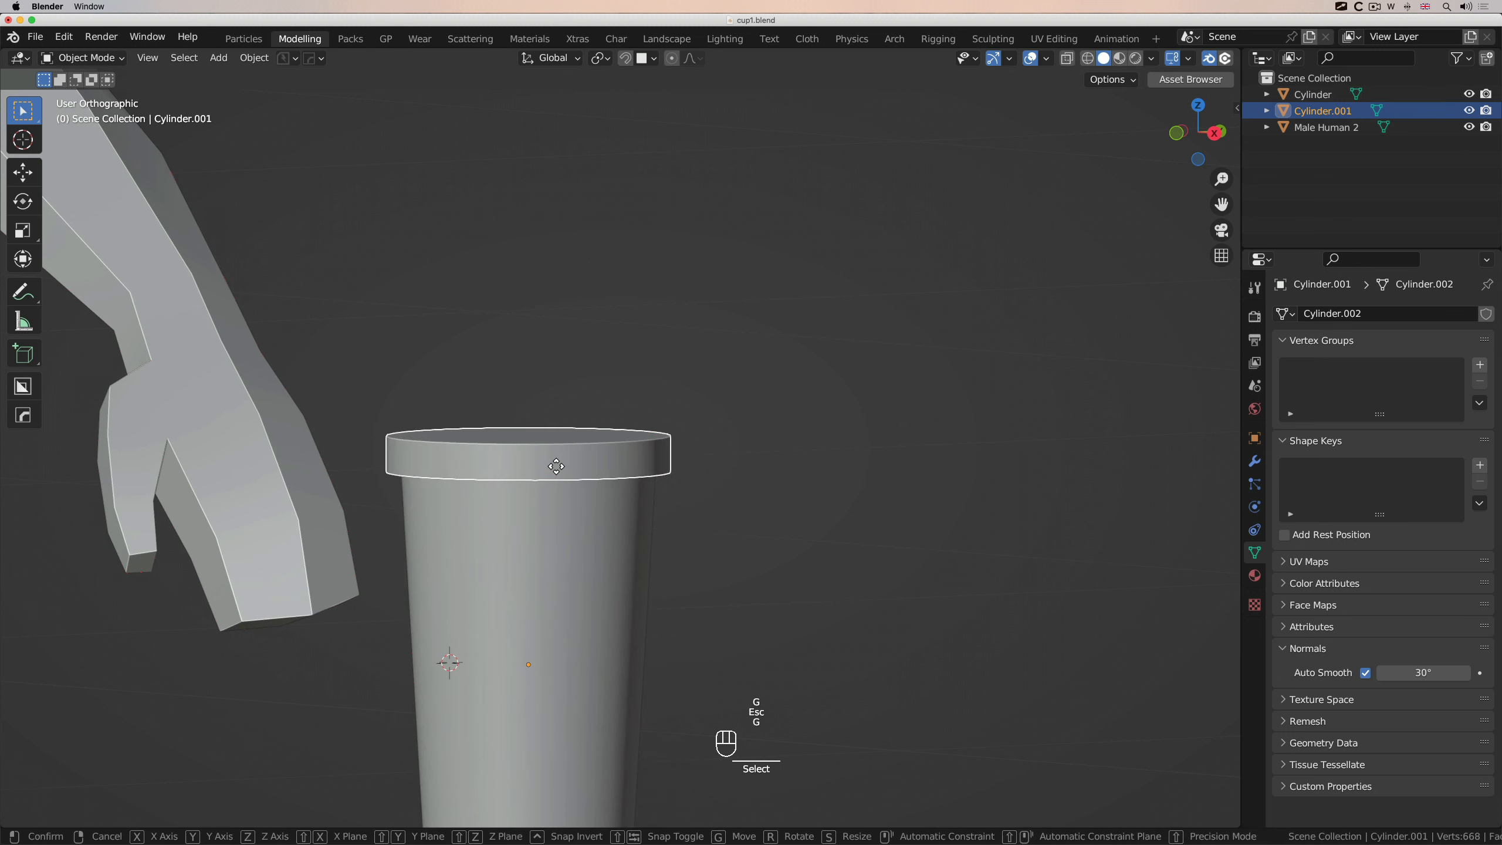
key("Escape")
middle_click_drag(537, 471, 540, 470)
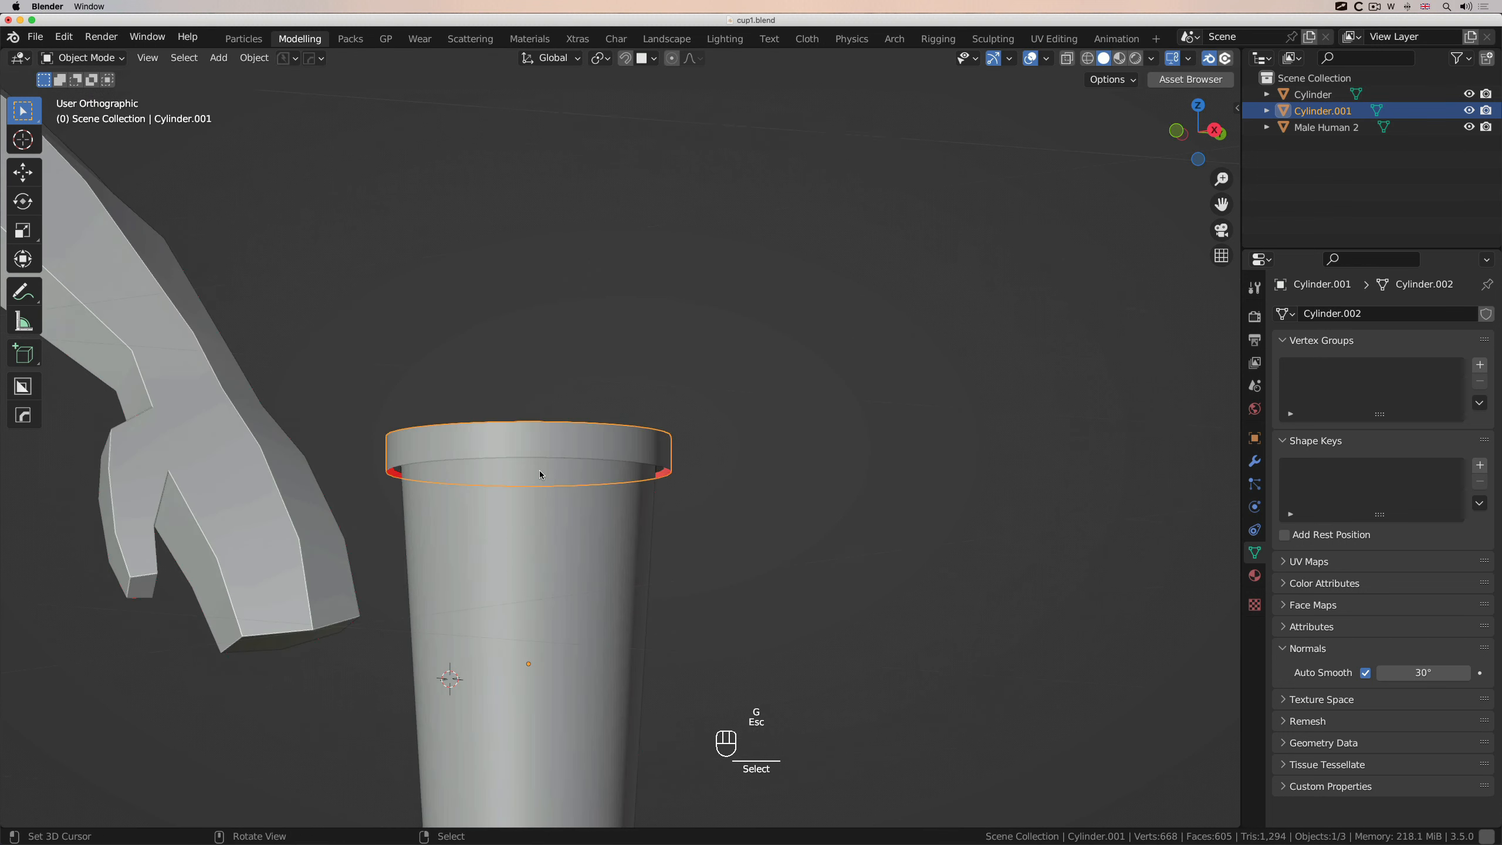
scroll(539, 470, "down", 3)
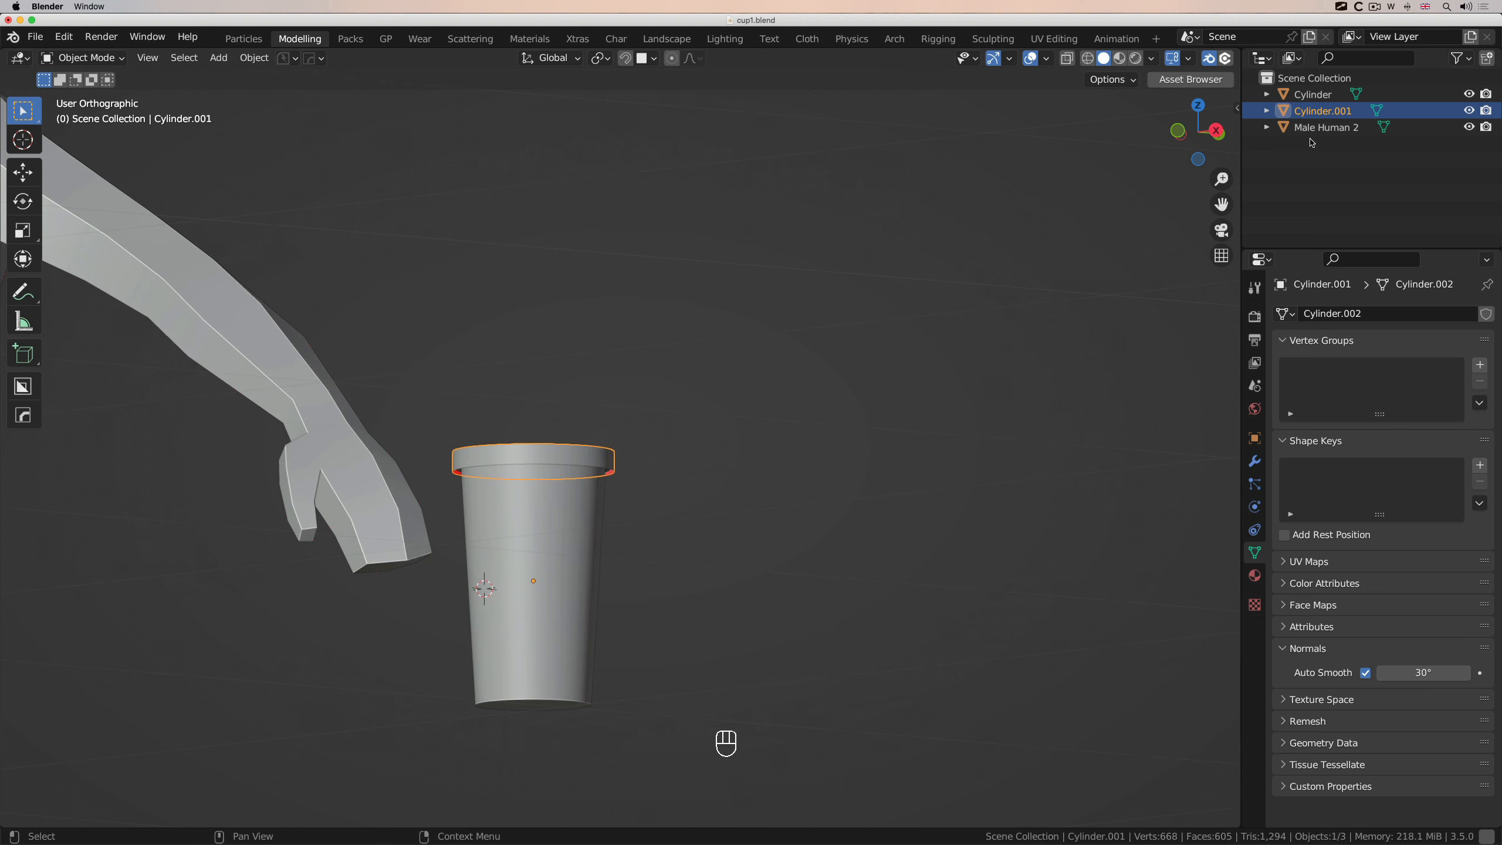
Hide and show the human figure, the lid and the cup in turn to identify which scene entry is which
left_click(1470, 127)
left_click(1470, 127)
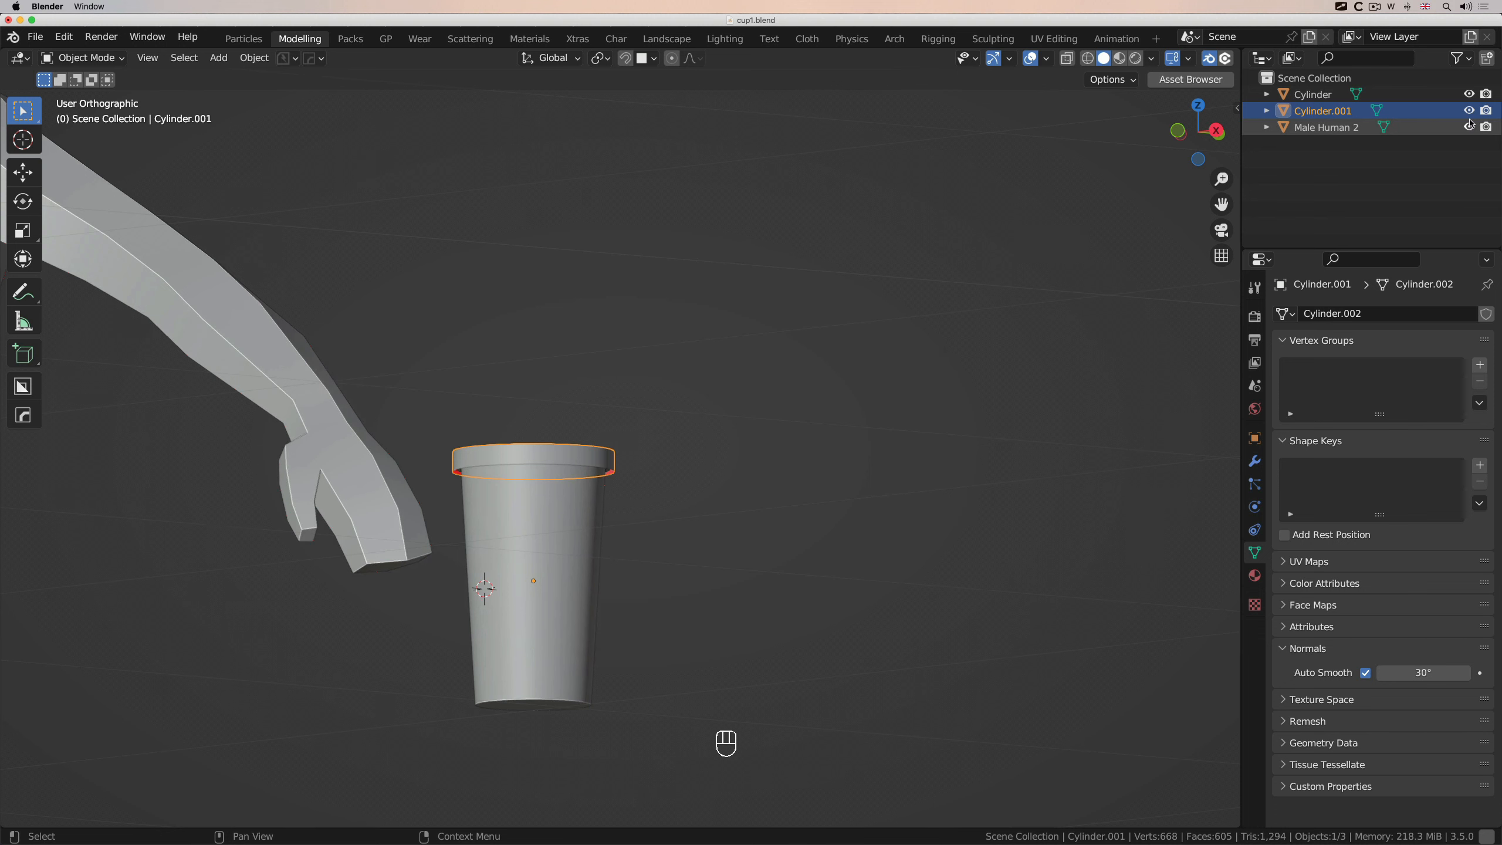
left_click(1470, 111)
left_click(1469, 111)
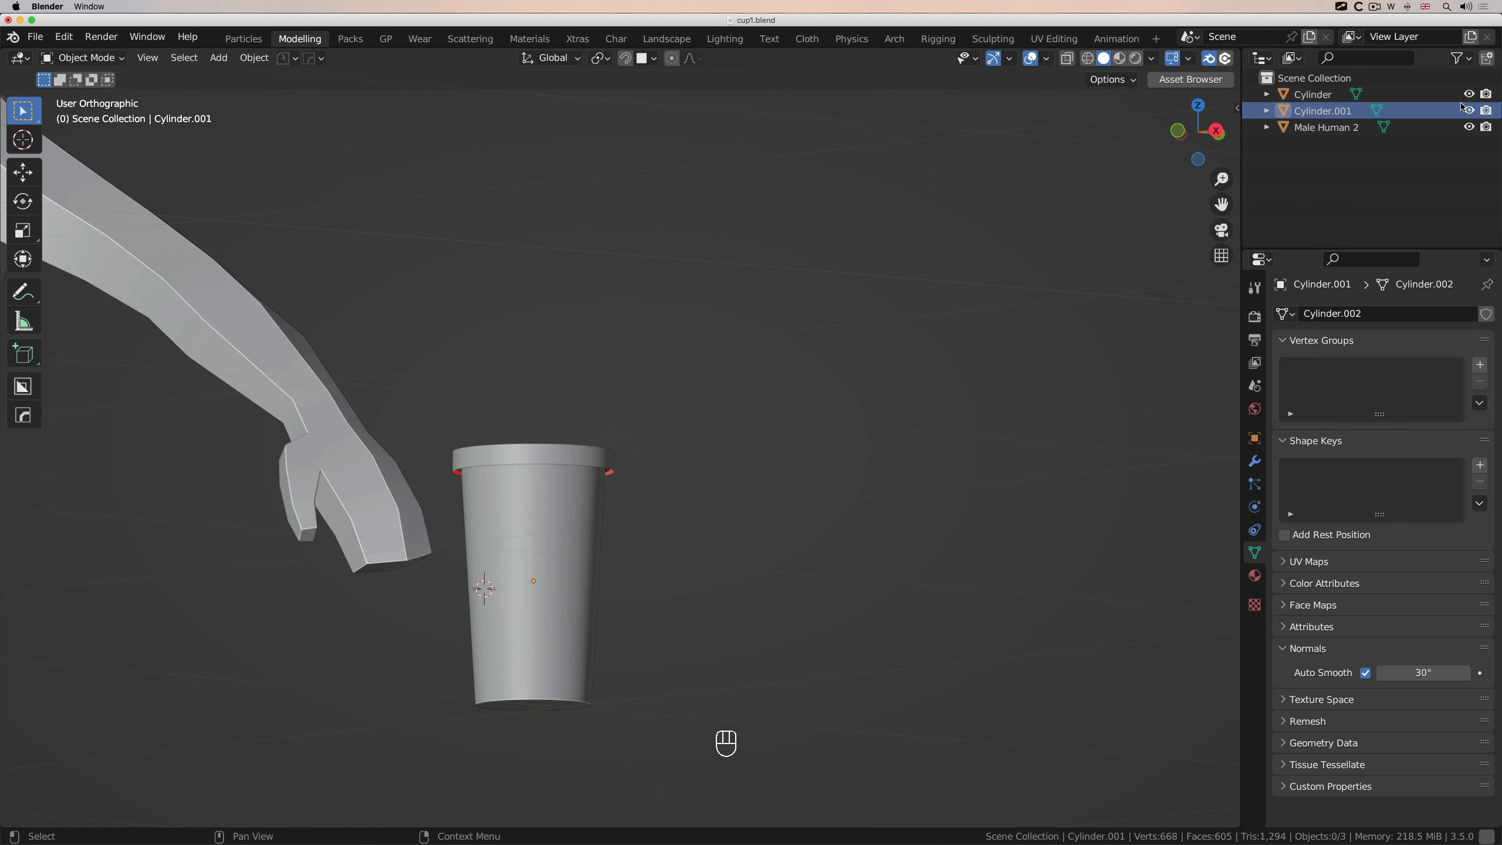
left_click(1468, 94)
left_click(1469, 94)
left_click(1469, 94)
left_click(1469, 95)
left_click(1468, 94)
left_click(1469, 94)
left_click(1468, 97)
left_click(1469, 112)
left_click(1469, 112)
Check the separated Cylinder.001 object by toggling its visibility, and rename it as lid
double_click(1318, 115)
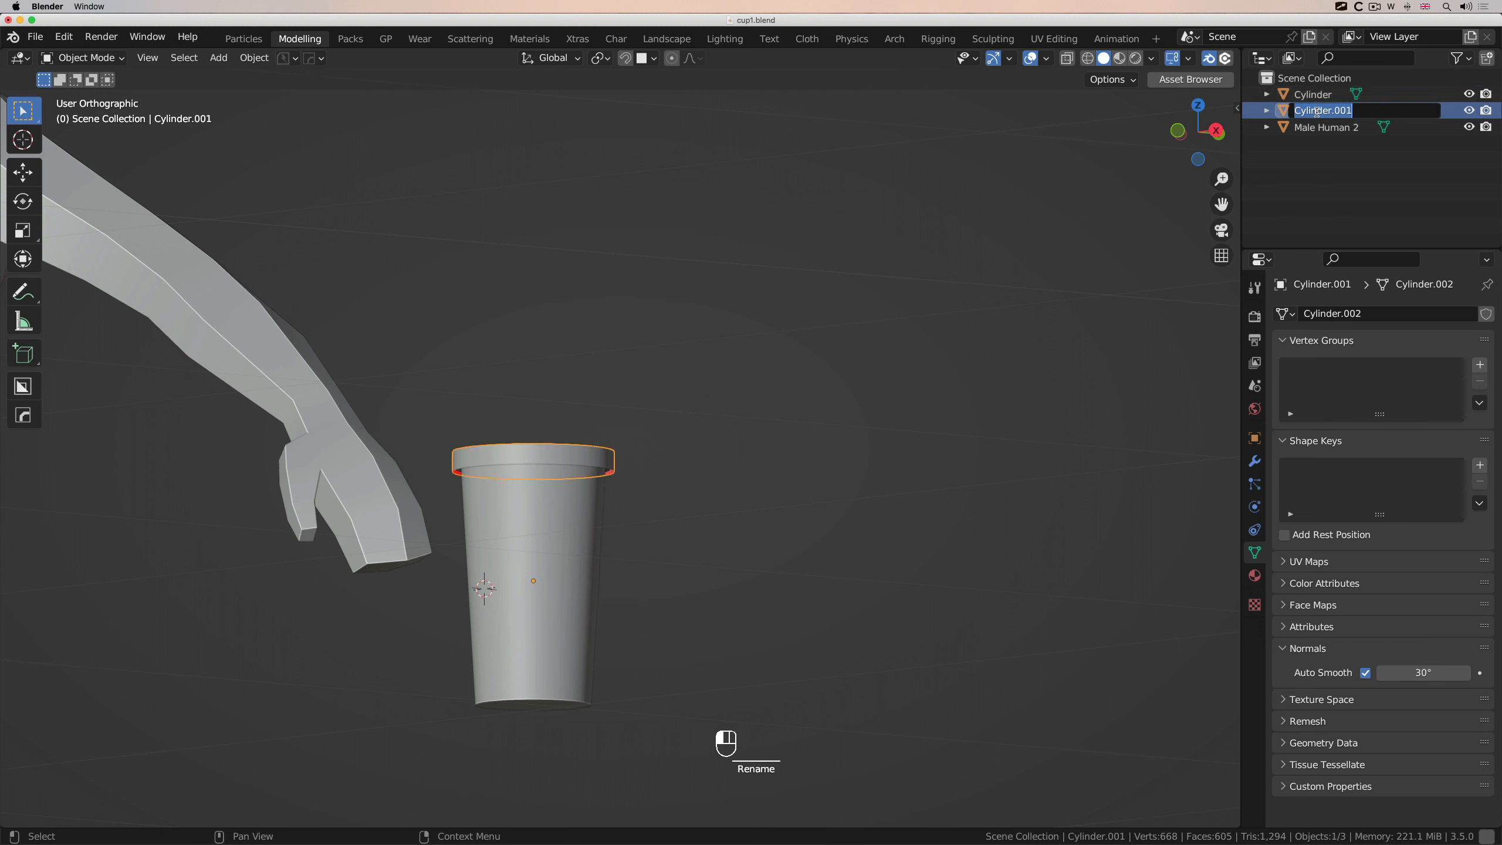
left_click(1373, 167)
left_click(1467, 111)
left_click(1467, 111)
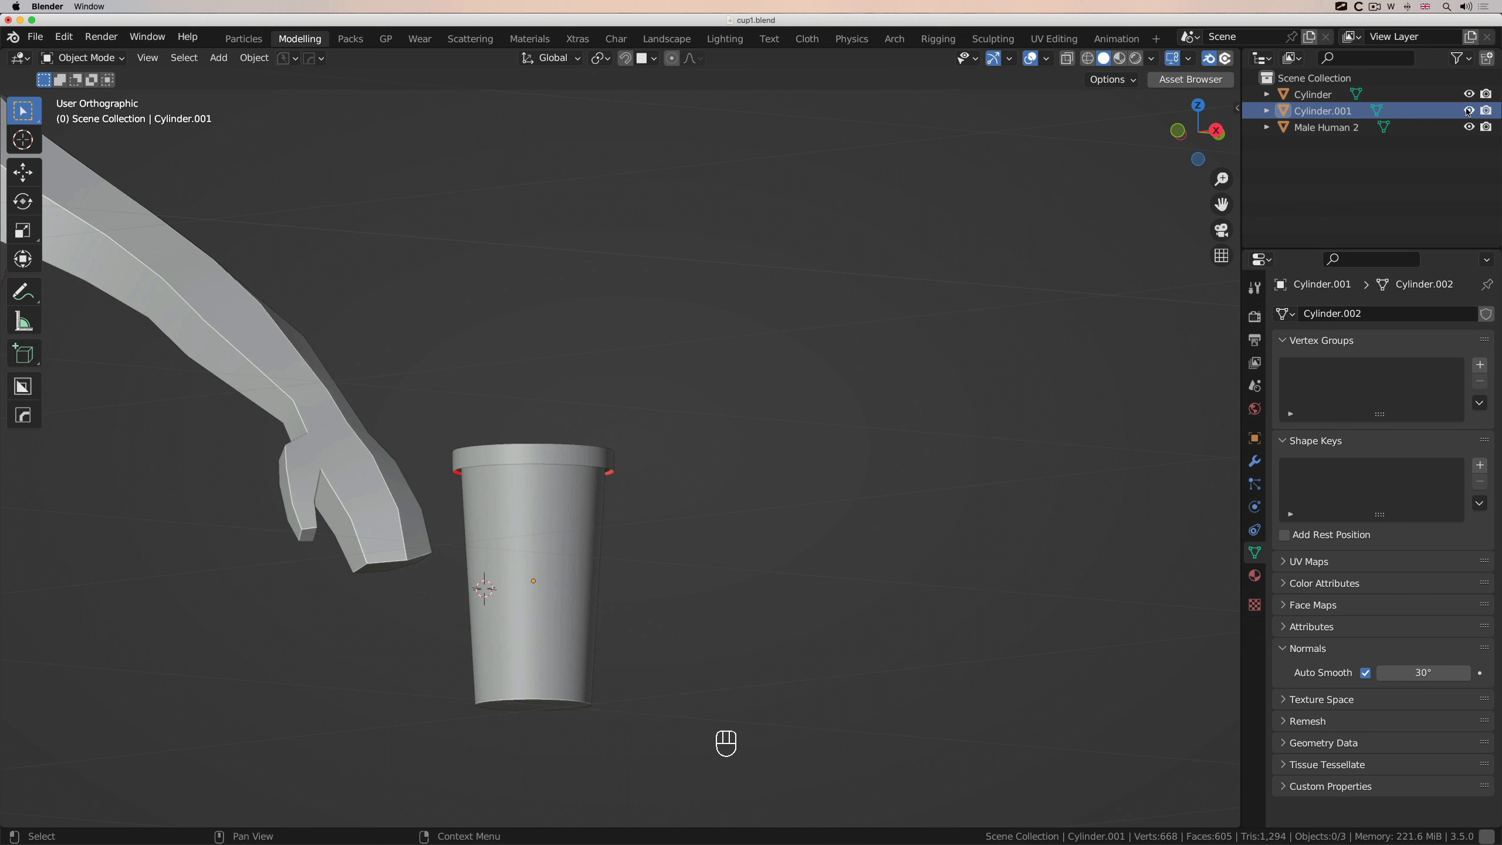
double_click(1336, 117)
type("lid")
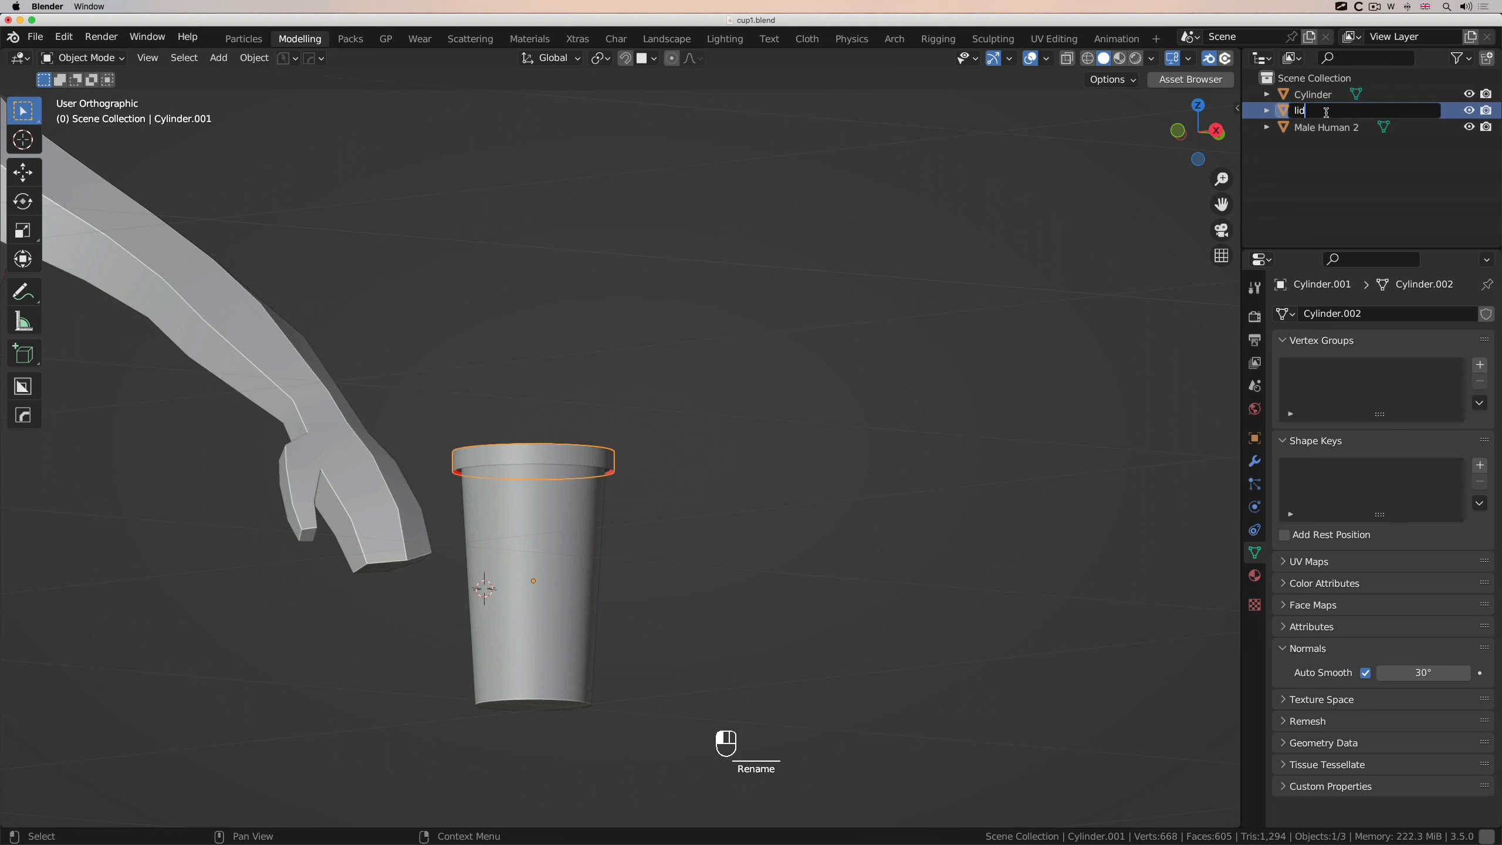
key("Return")
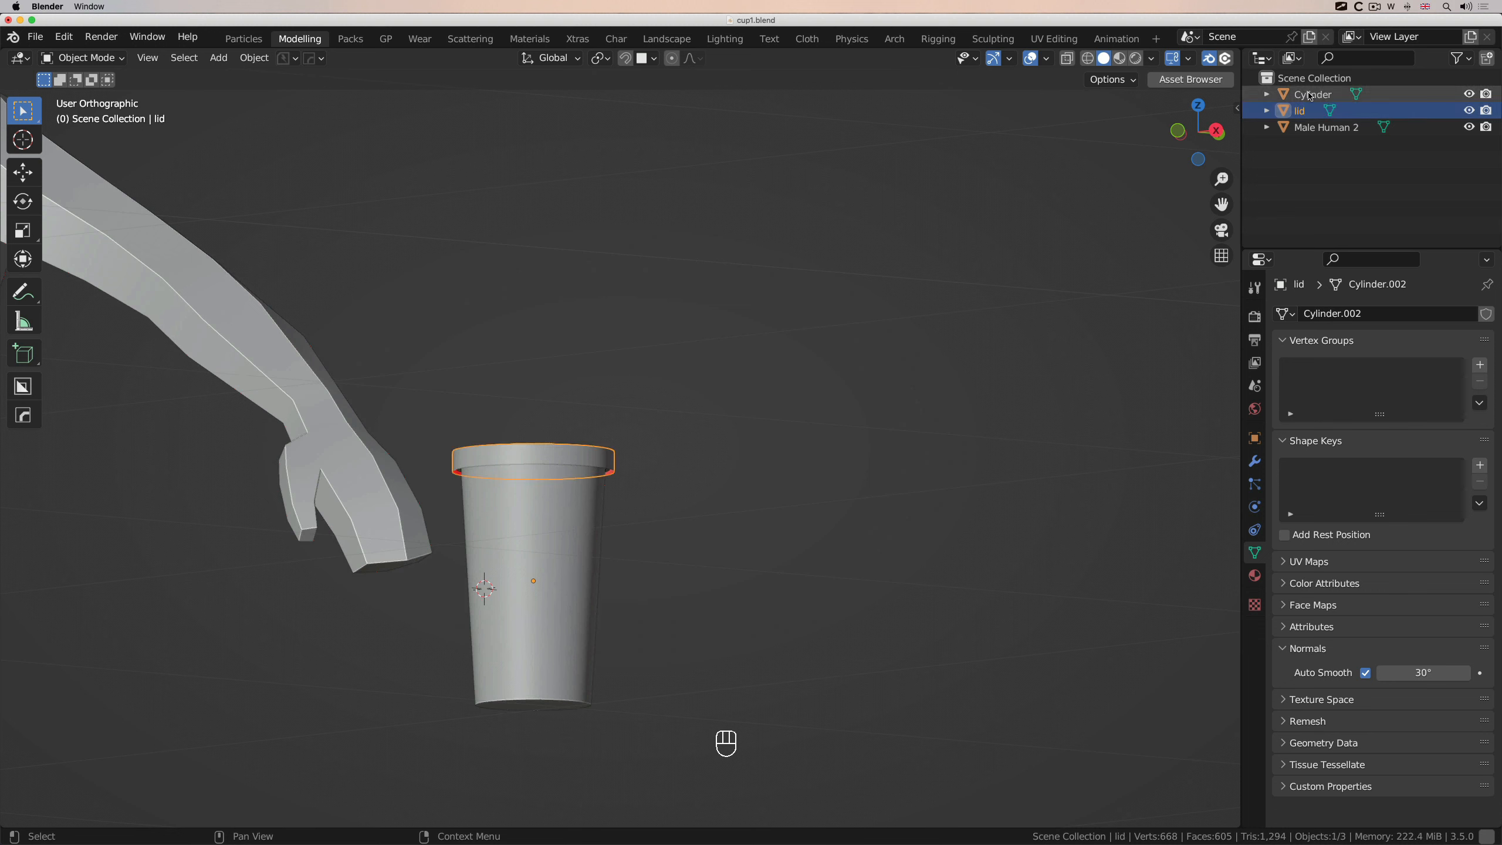
Rename the cup body's object from its default name to cup
double_click(1309, 93)
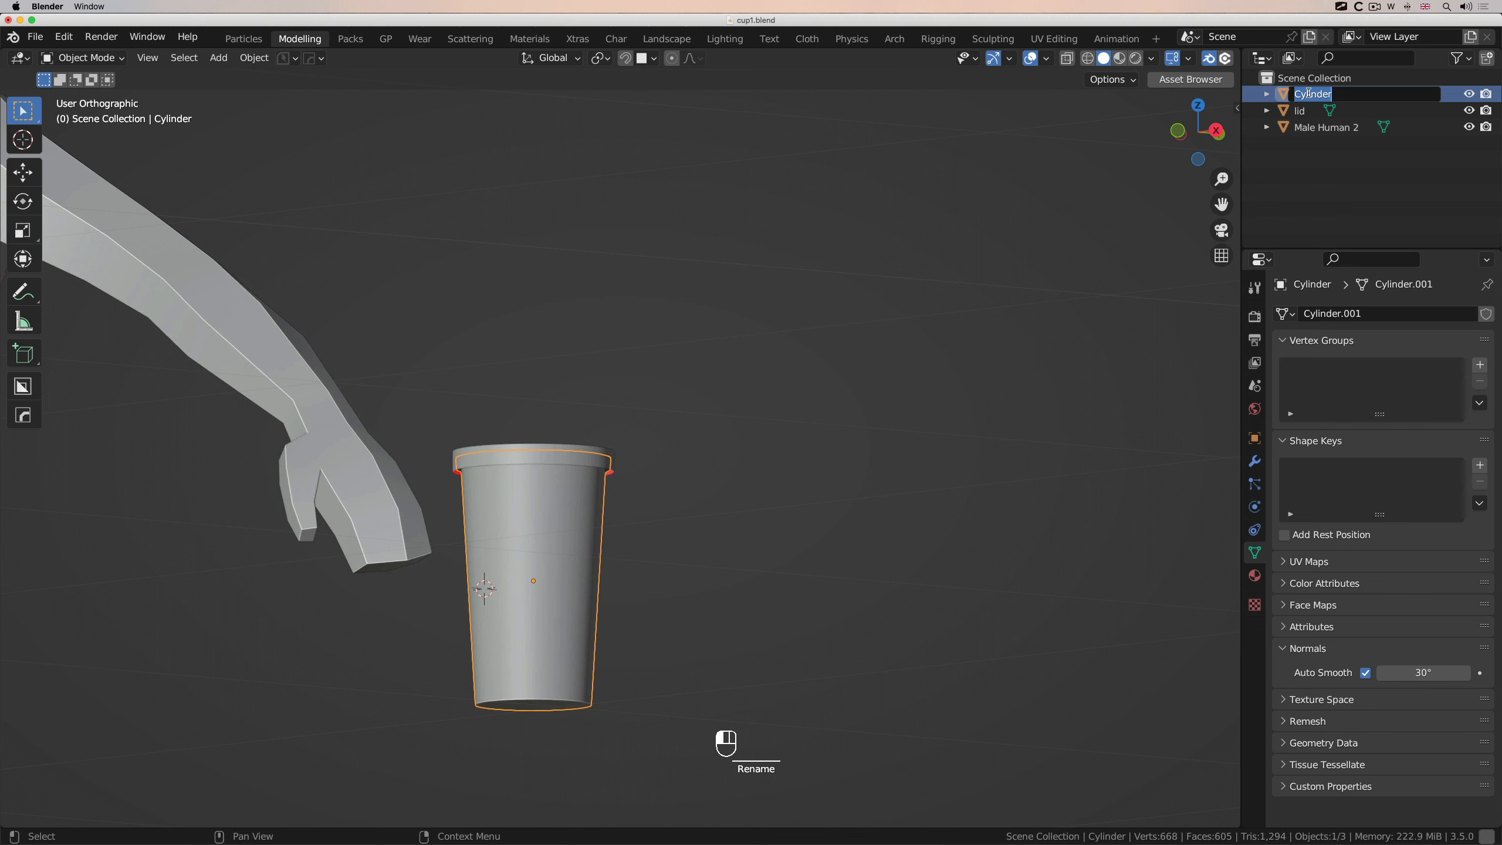
type("cup")
key("Return")
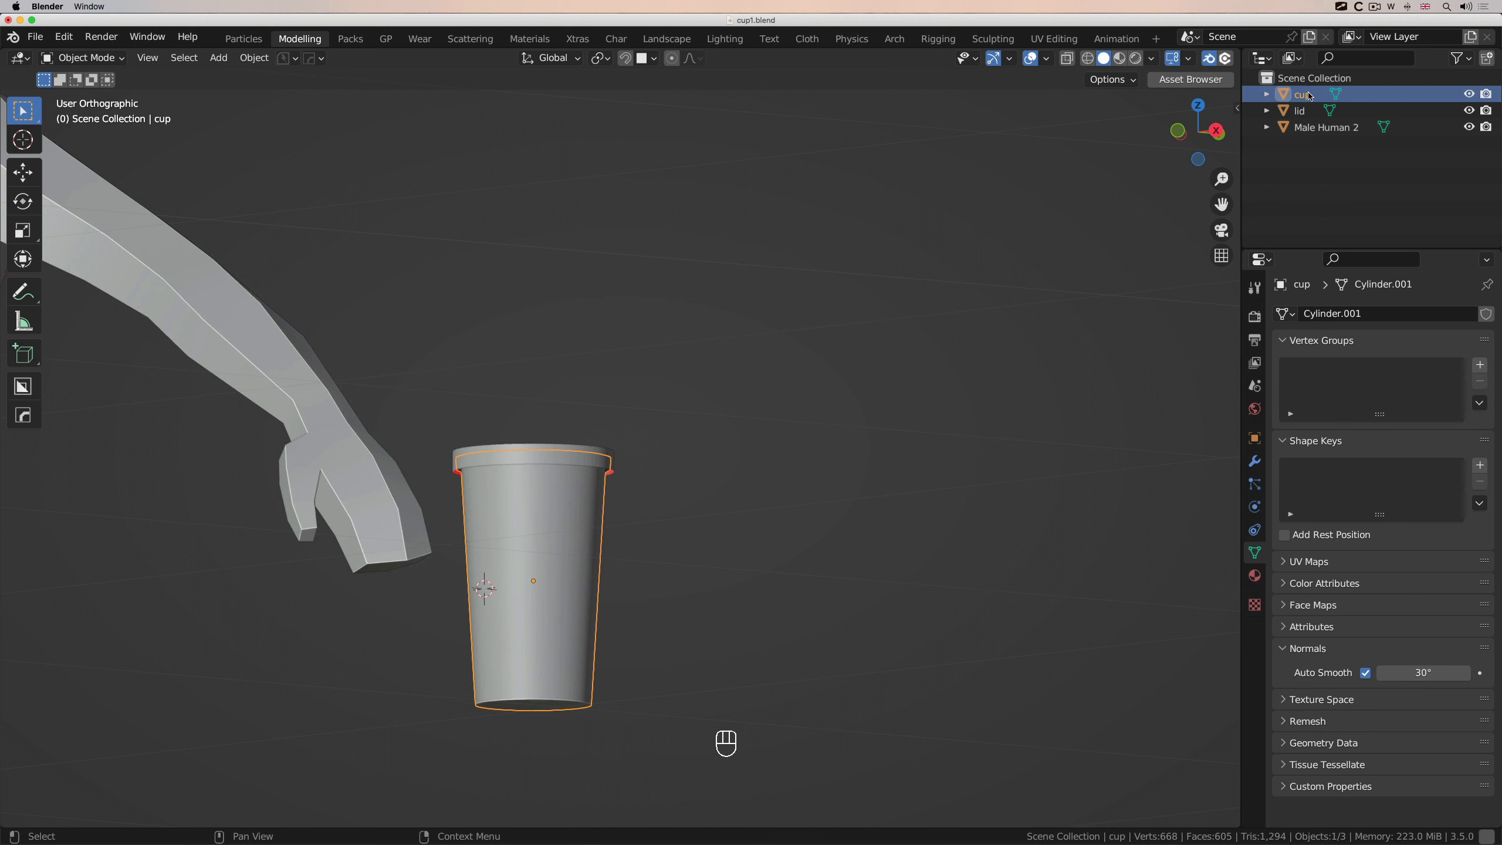
Select the cup and lid objects together, move them into a new collection named coffee_cup, and deselect everything
left_click(1302, 110, "ctrl")
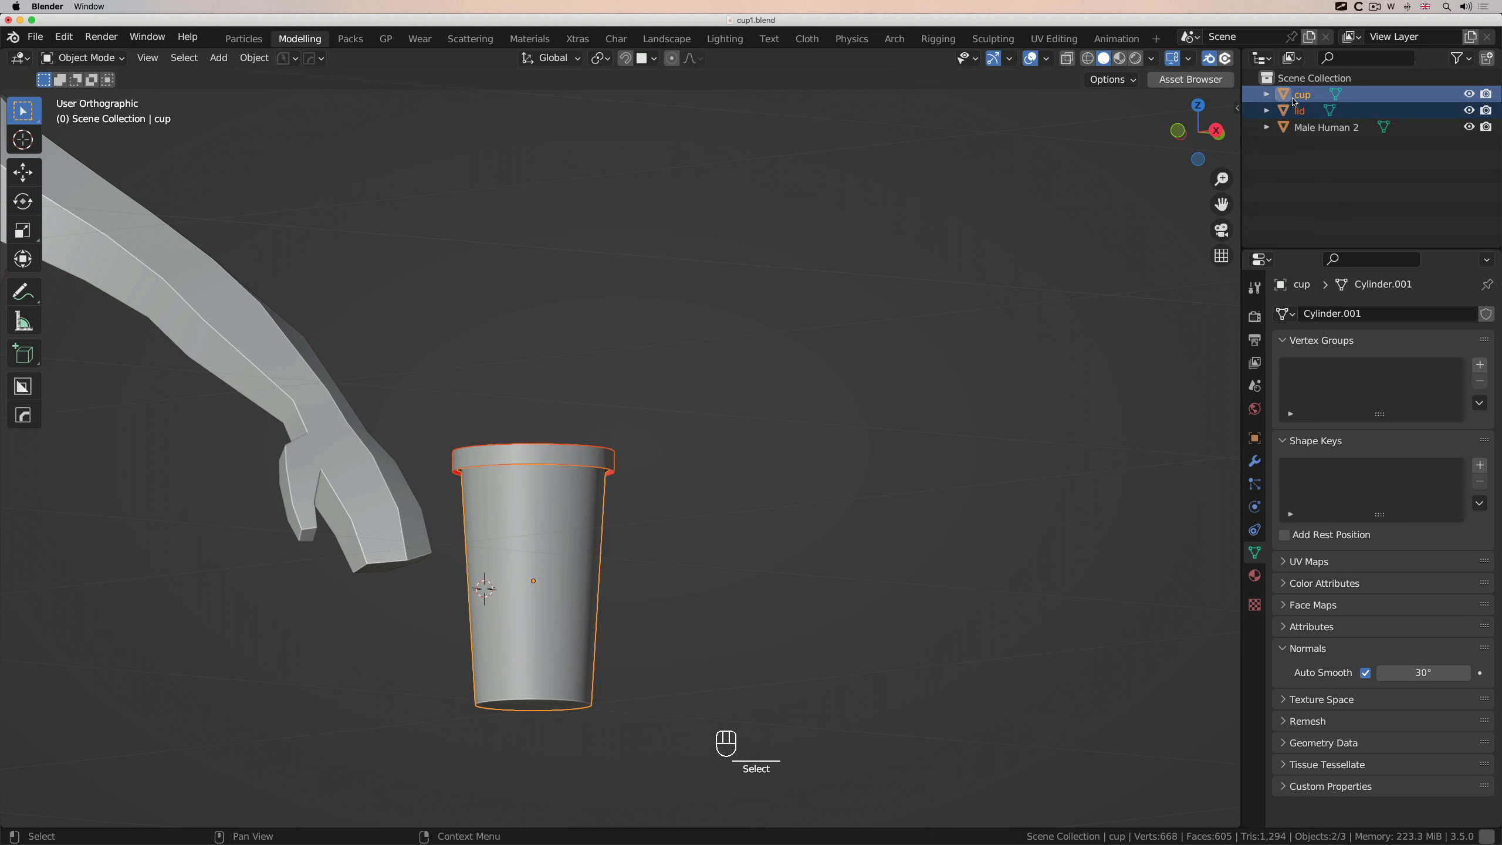
left_click(544, 503)
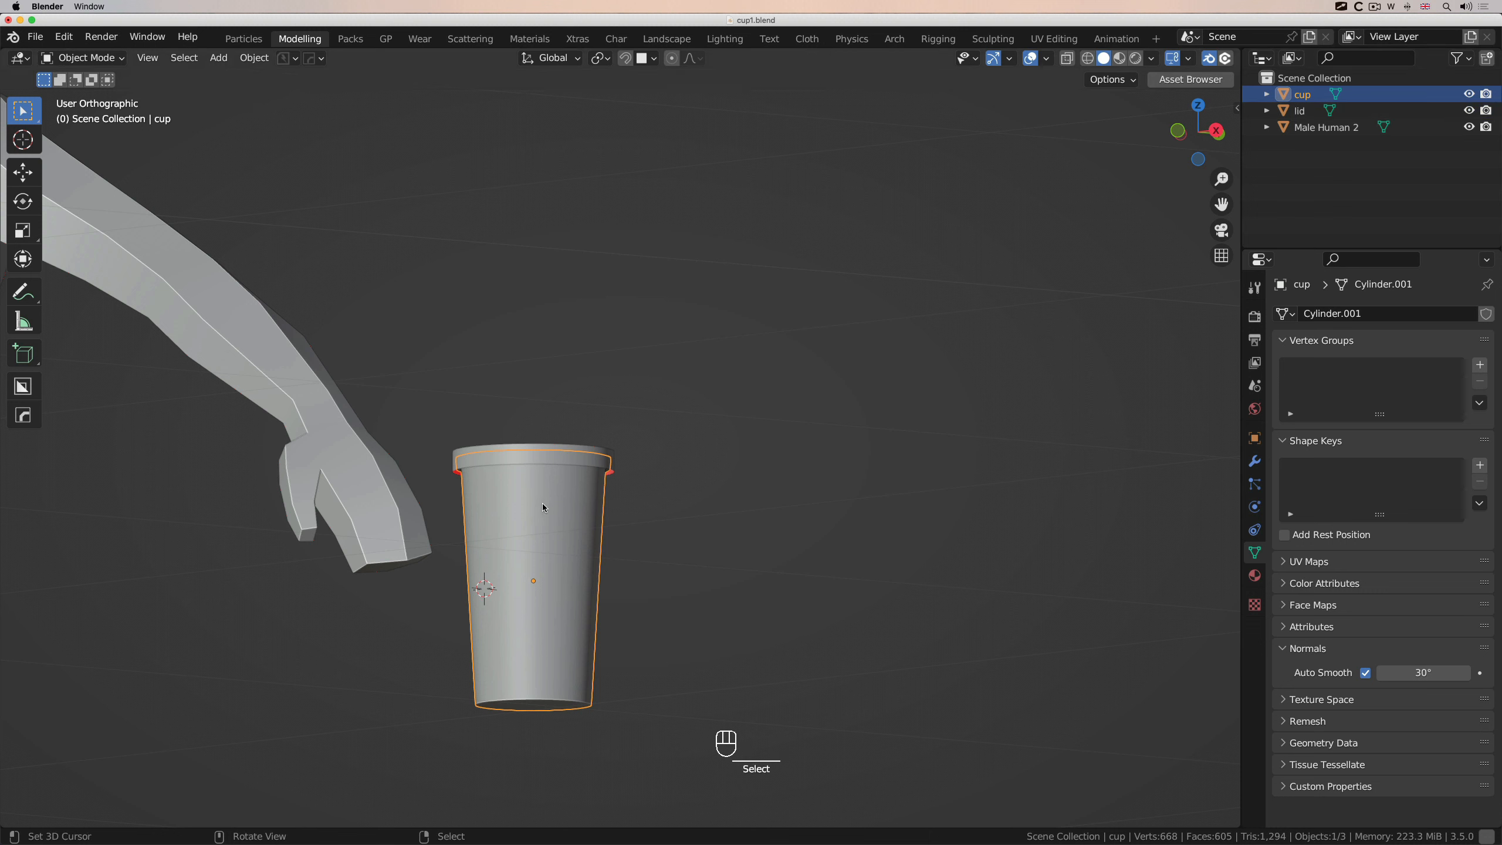
left_click(561, 464, "shift")
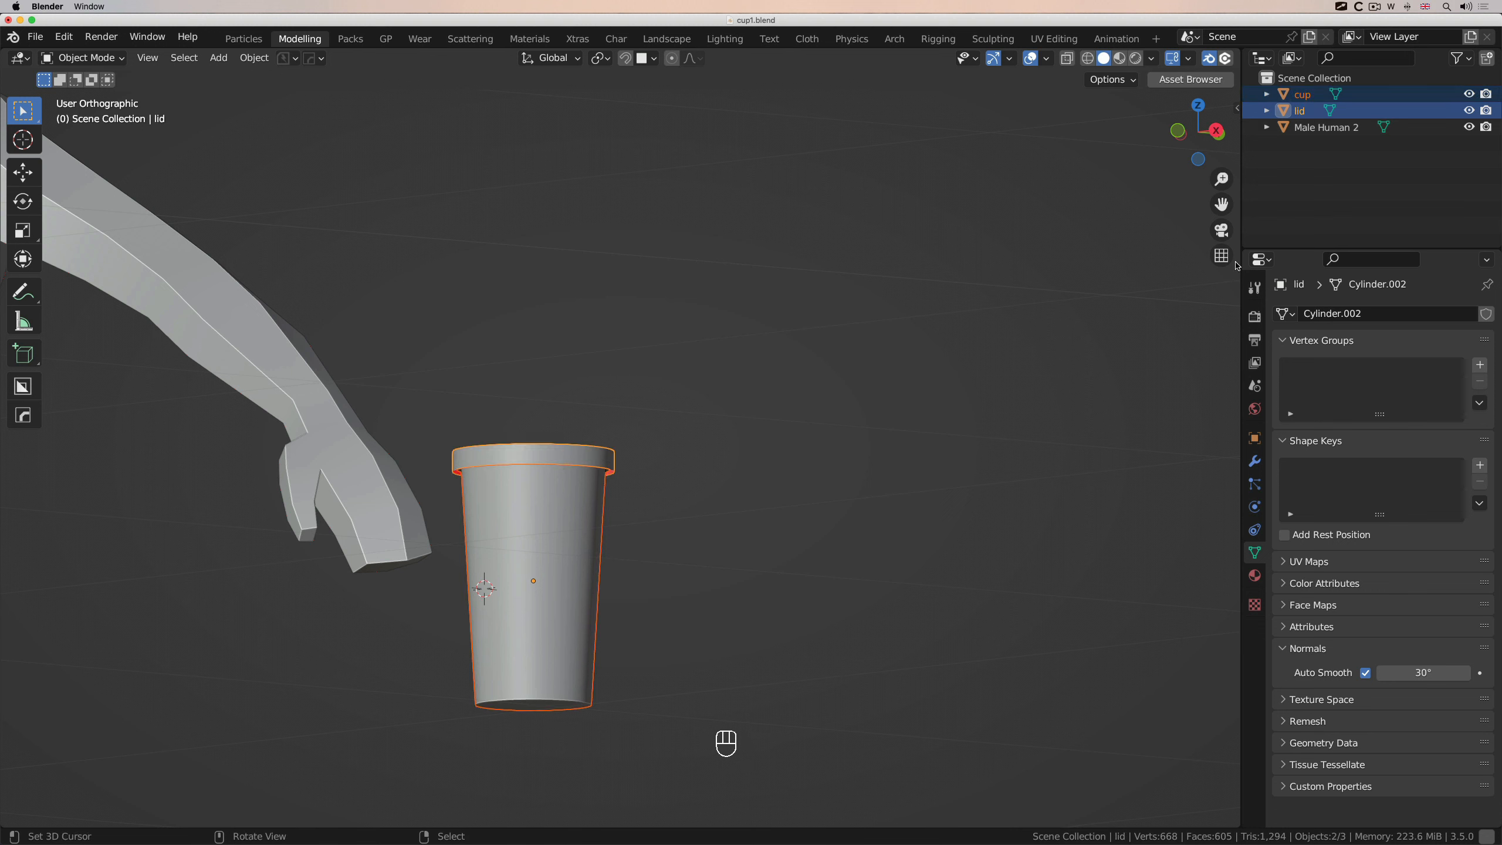
left_click(1305, 95)
left_click(1305, 113, "shift")
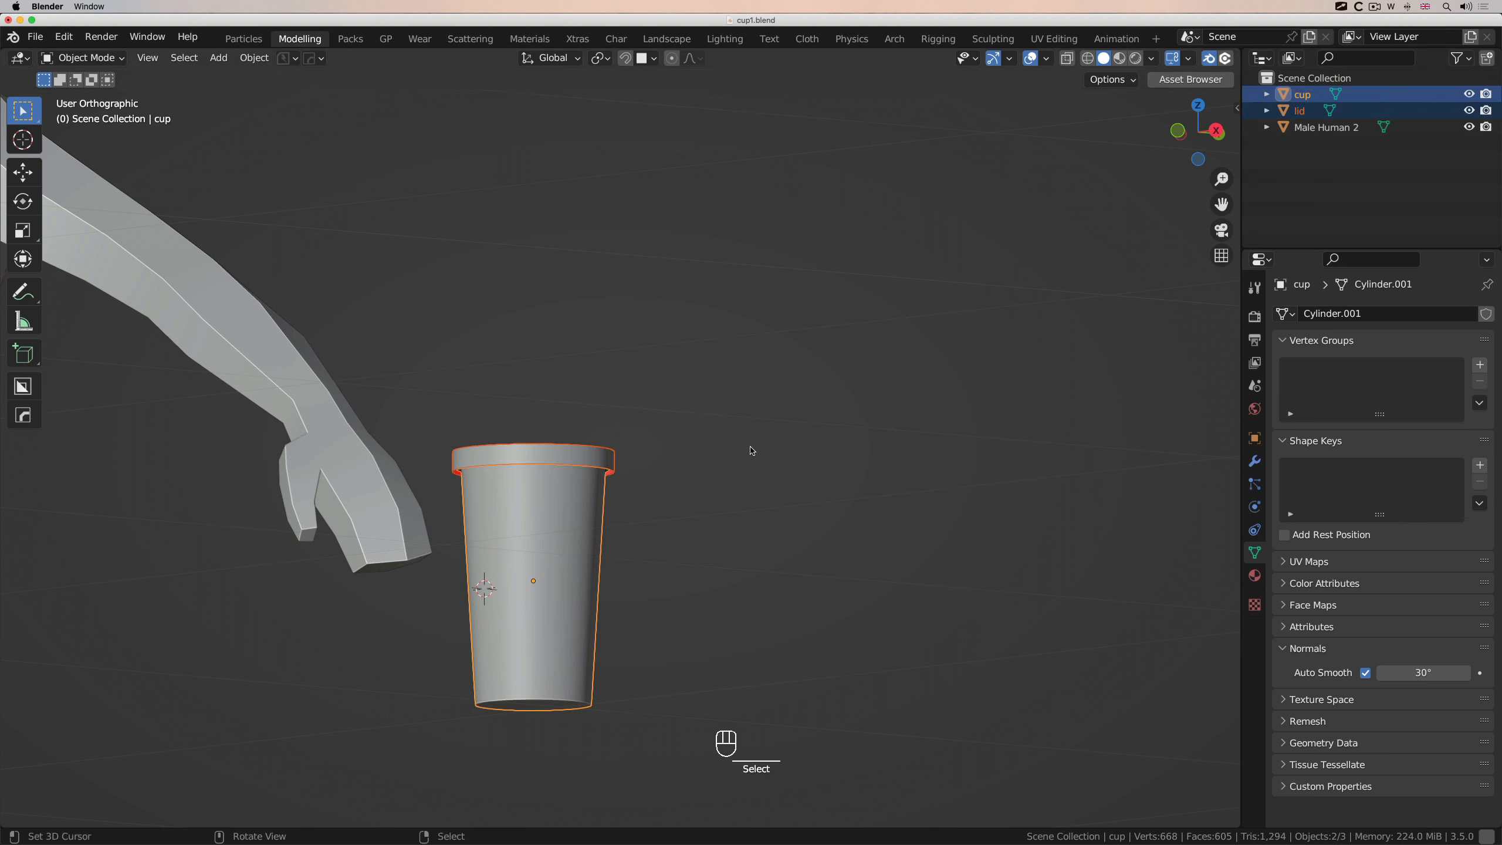
key("m")
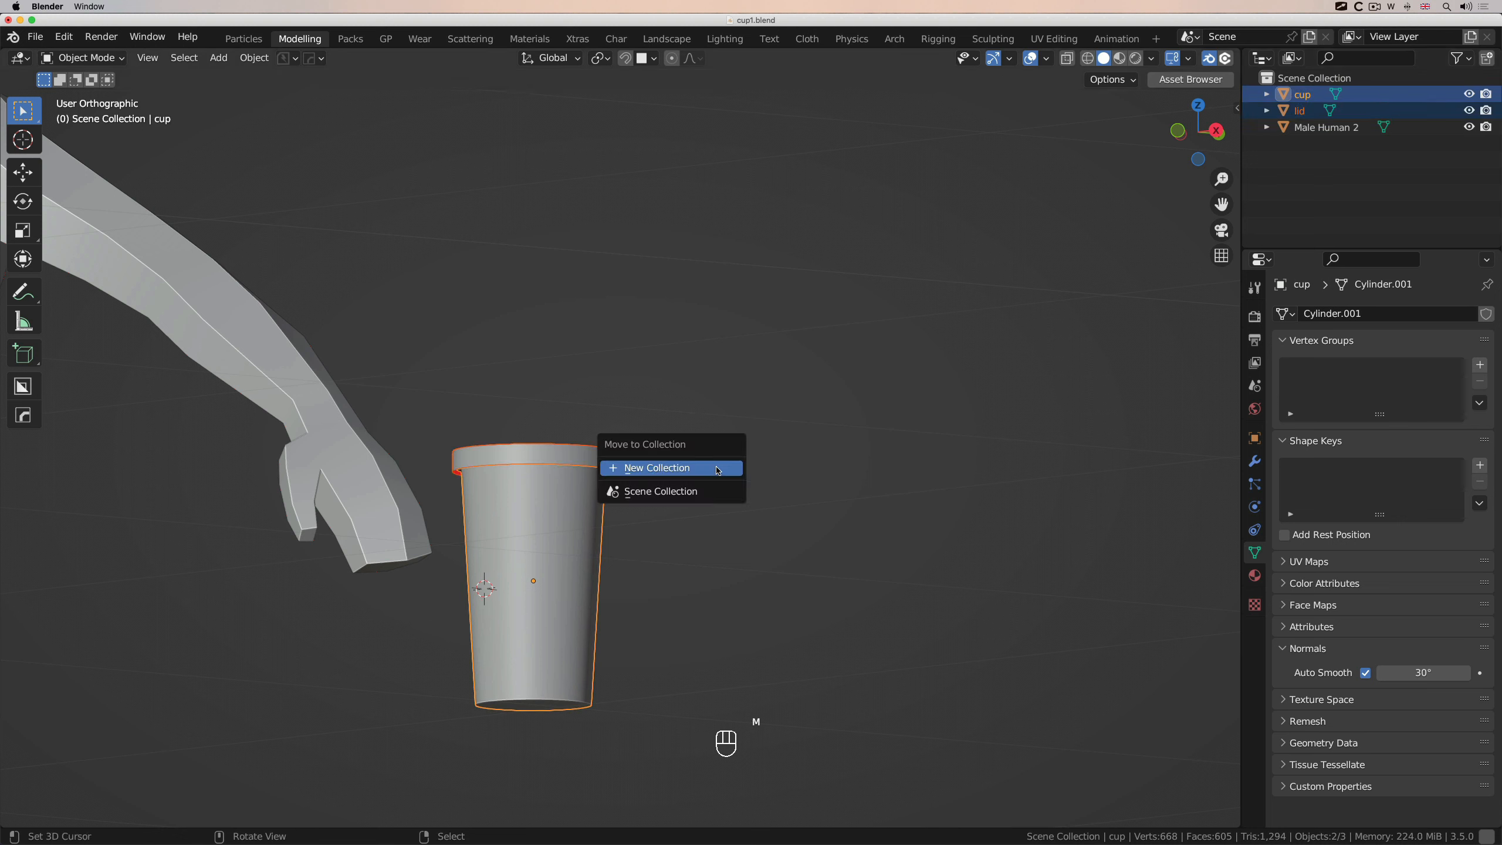
left_click(712, 468)
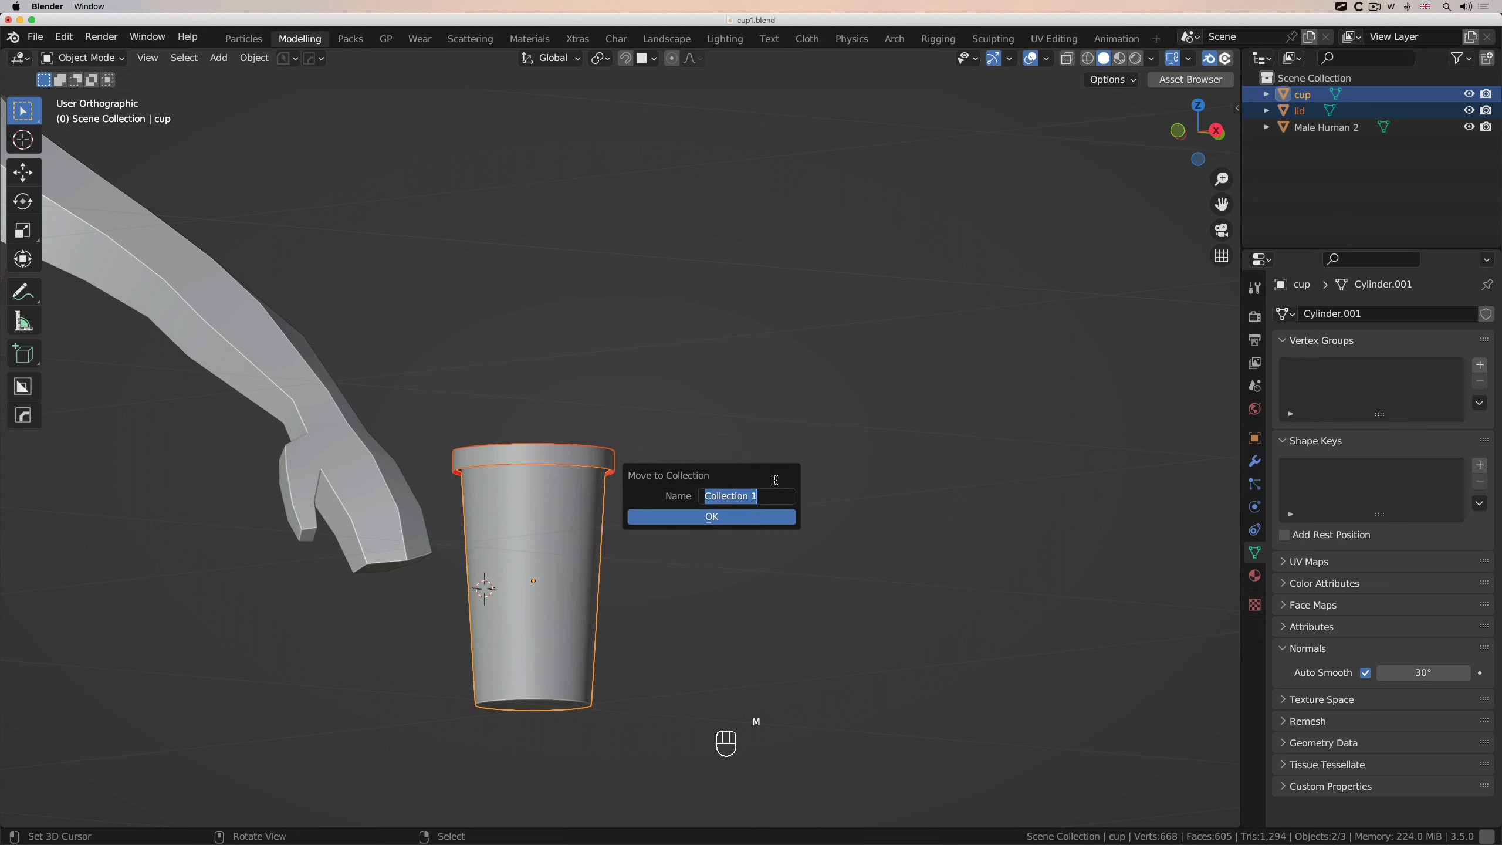
type("coffee_cup")
key("Return")
left_click(758, 518)
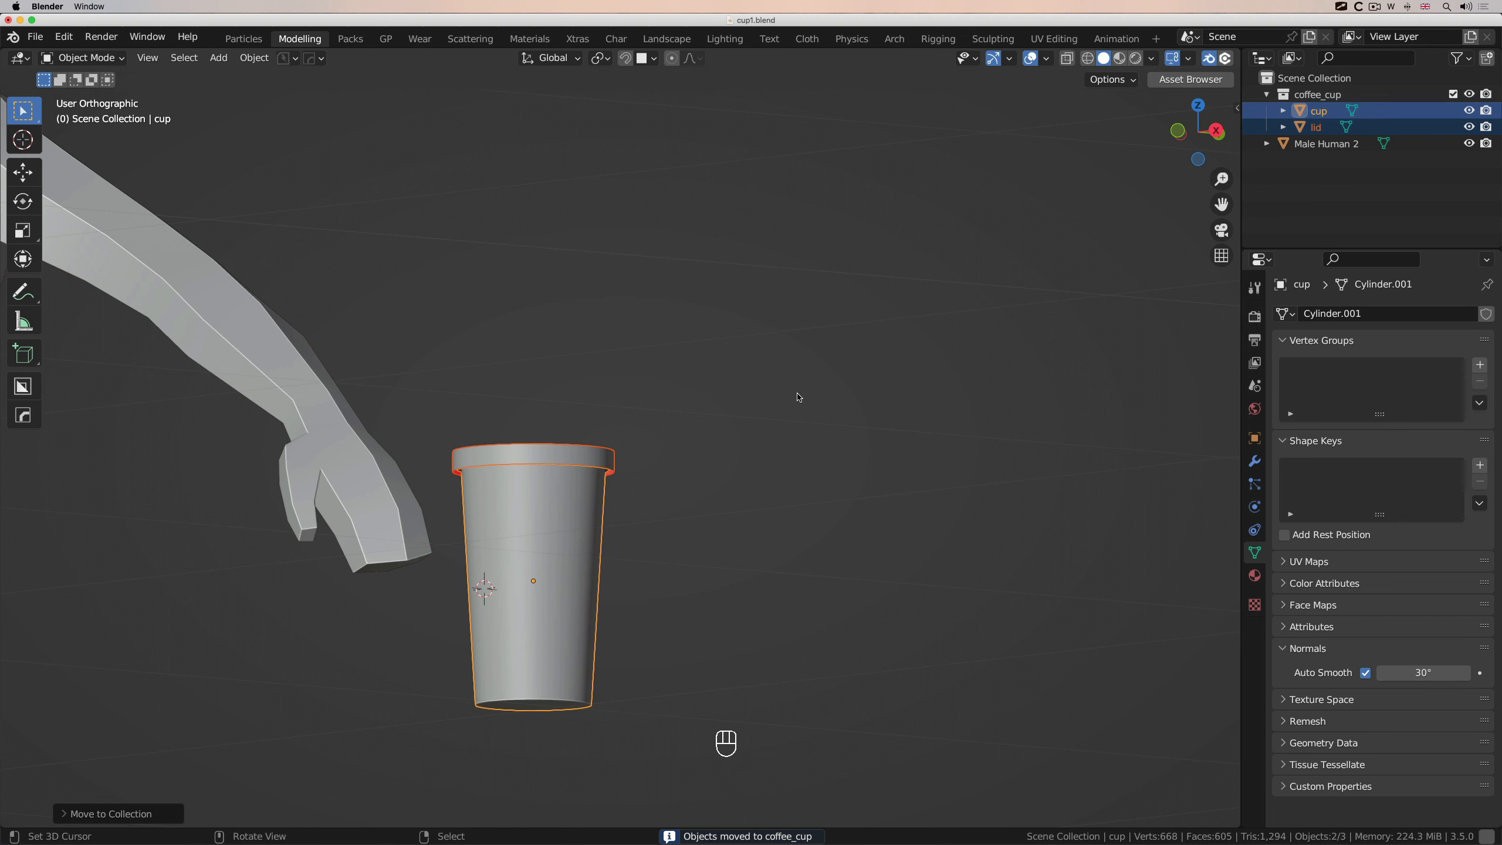
key("a")
key("a")
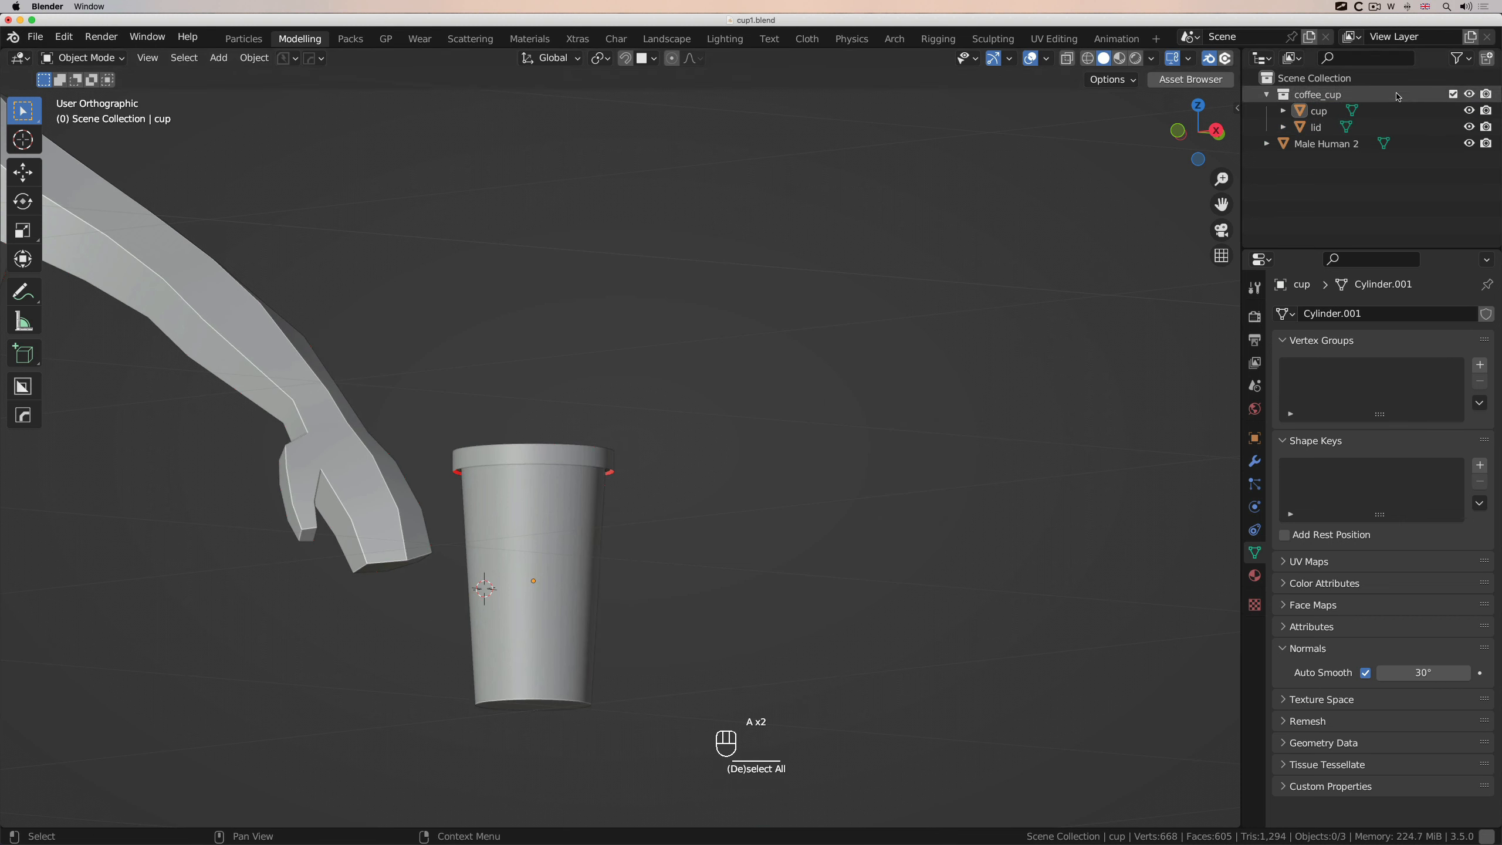
Hide and show the whole coffee_cup collection, and check that the cup and lid select as separate objects
left_click(1471, 95)
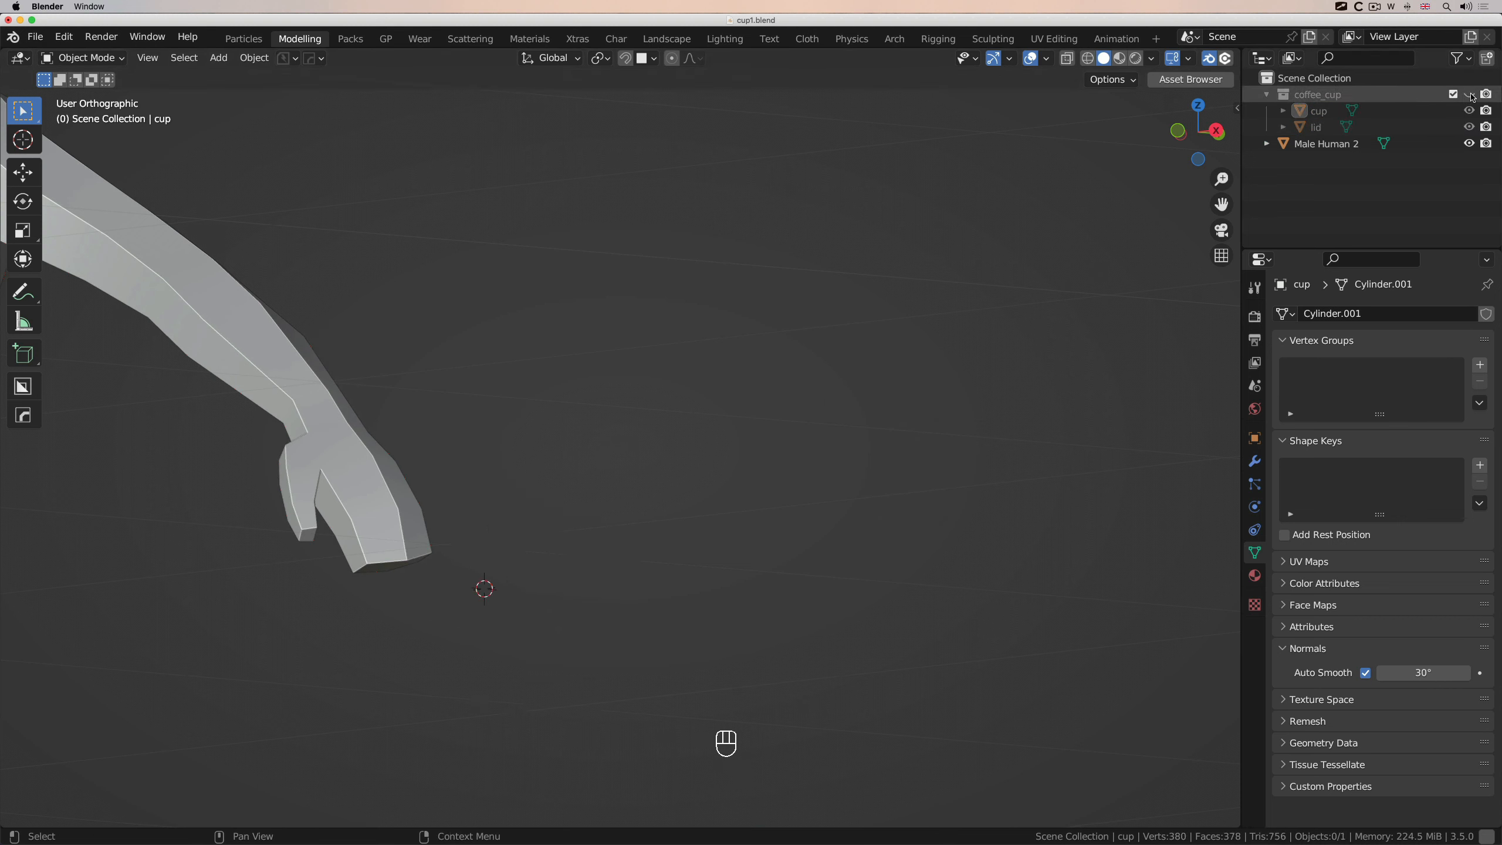
left_click(1470, 95)
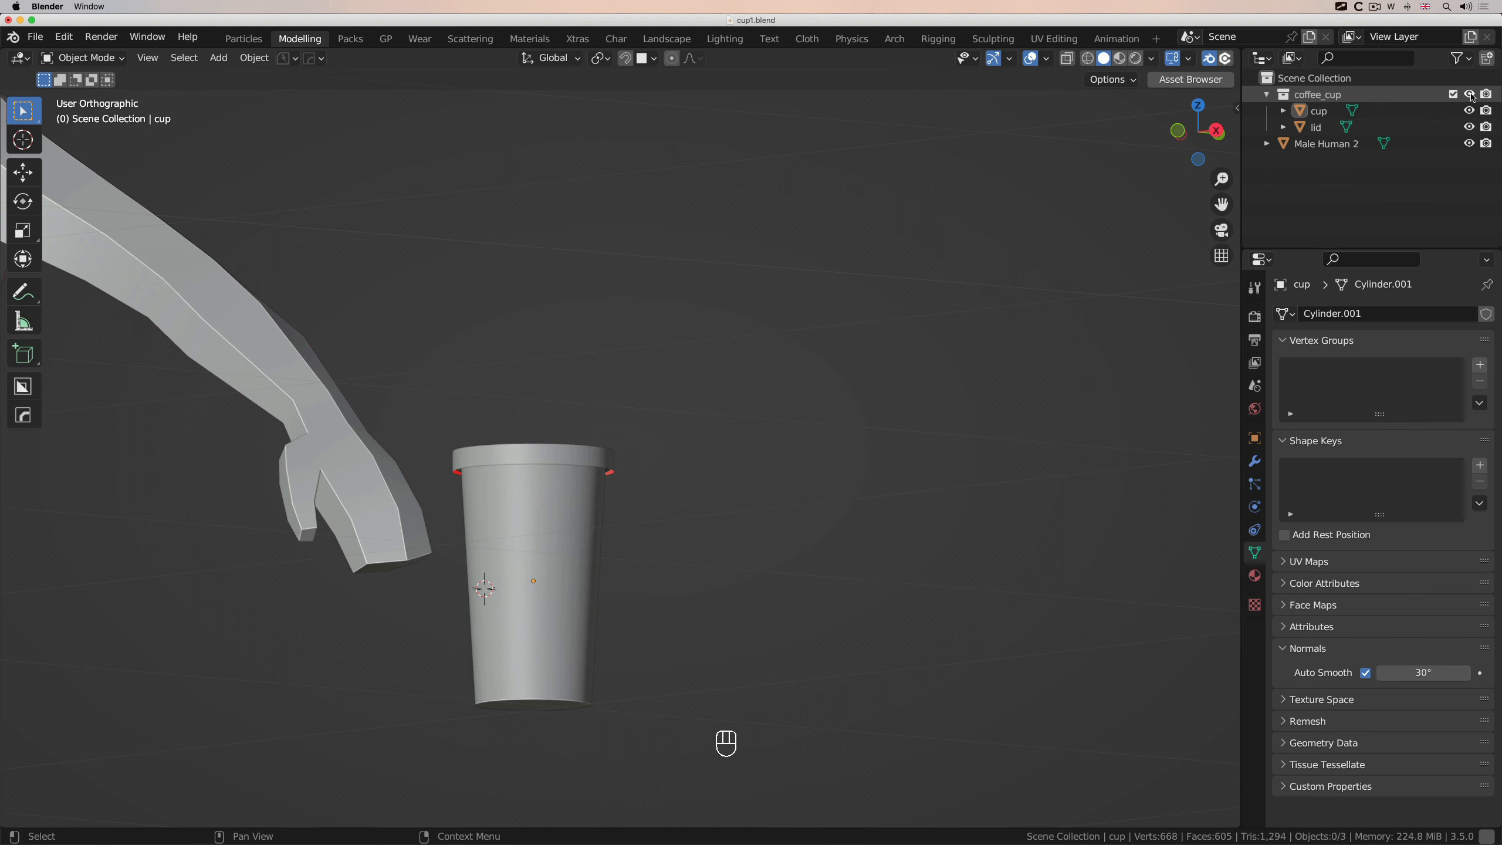
left_click(1315, 97)
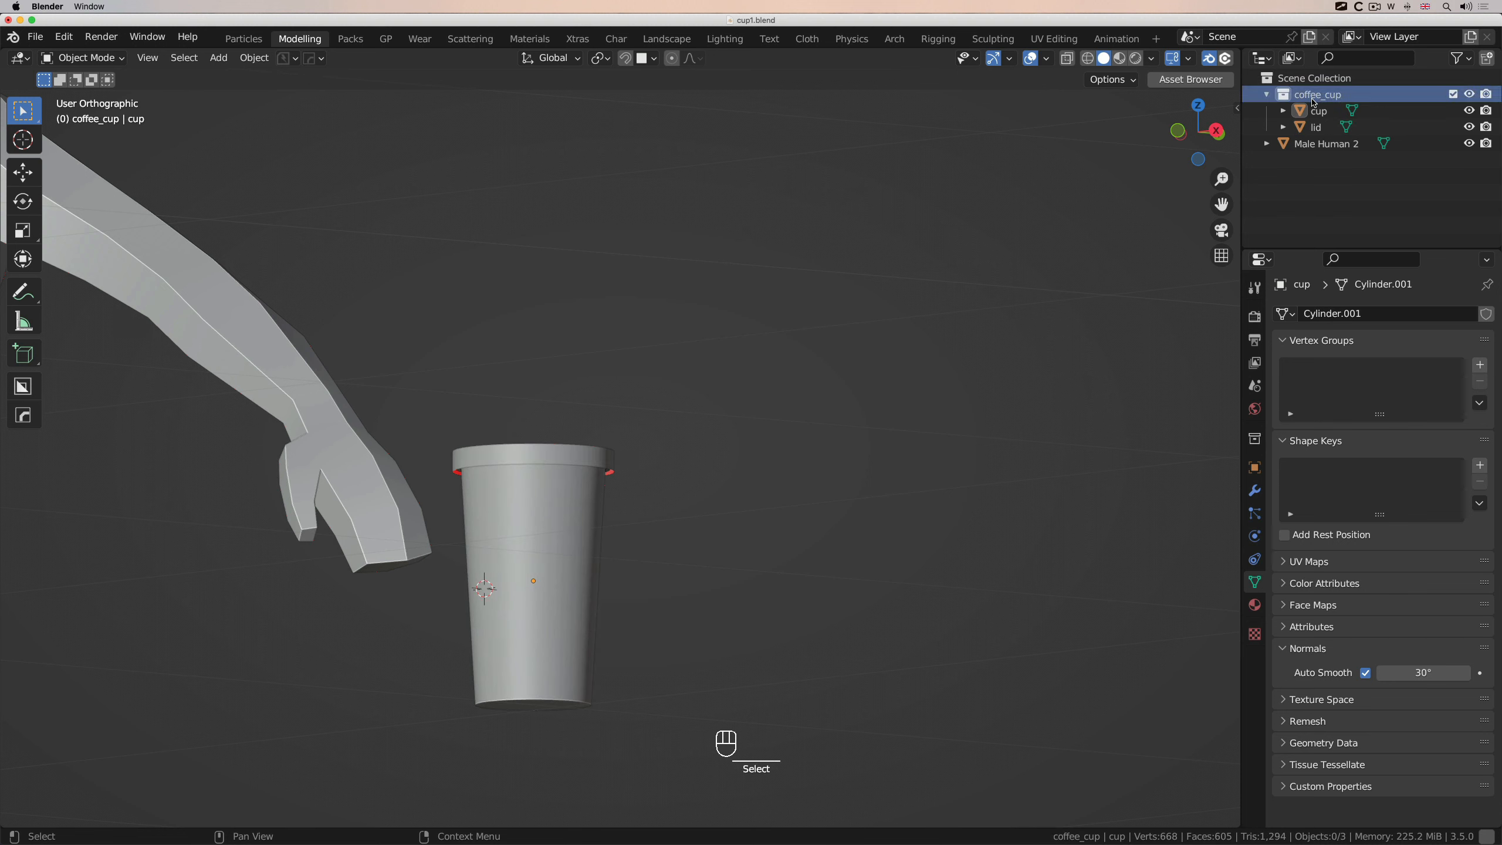
left_click(538, 542)
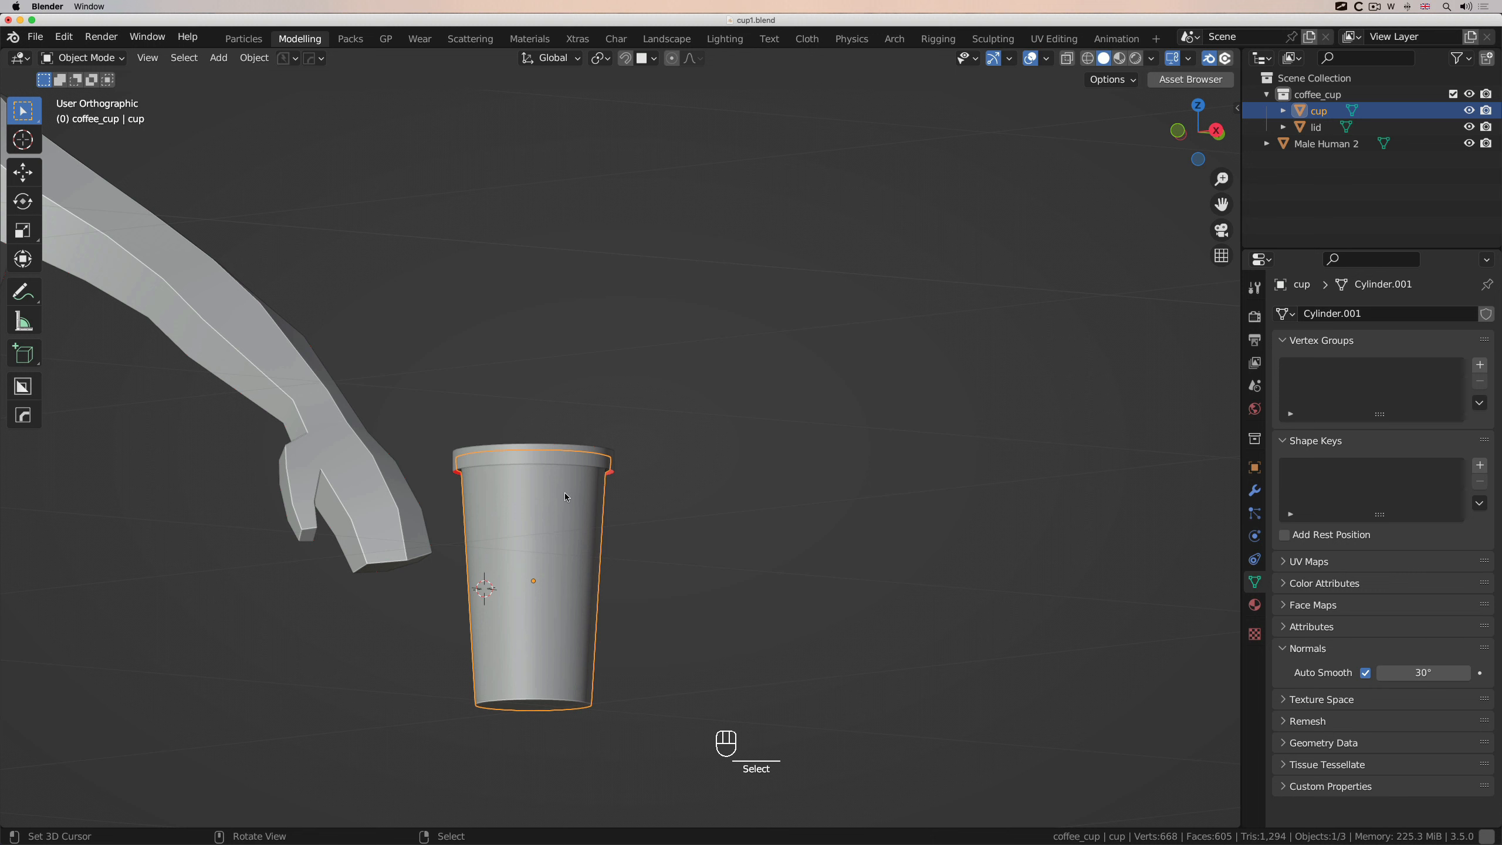
left_click(559, 463)
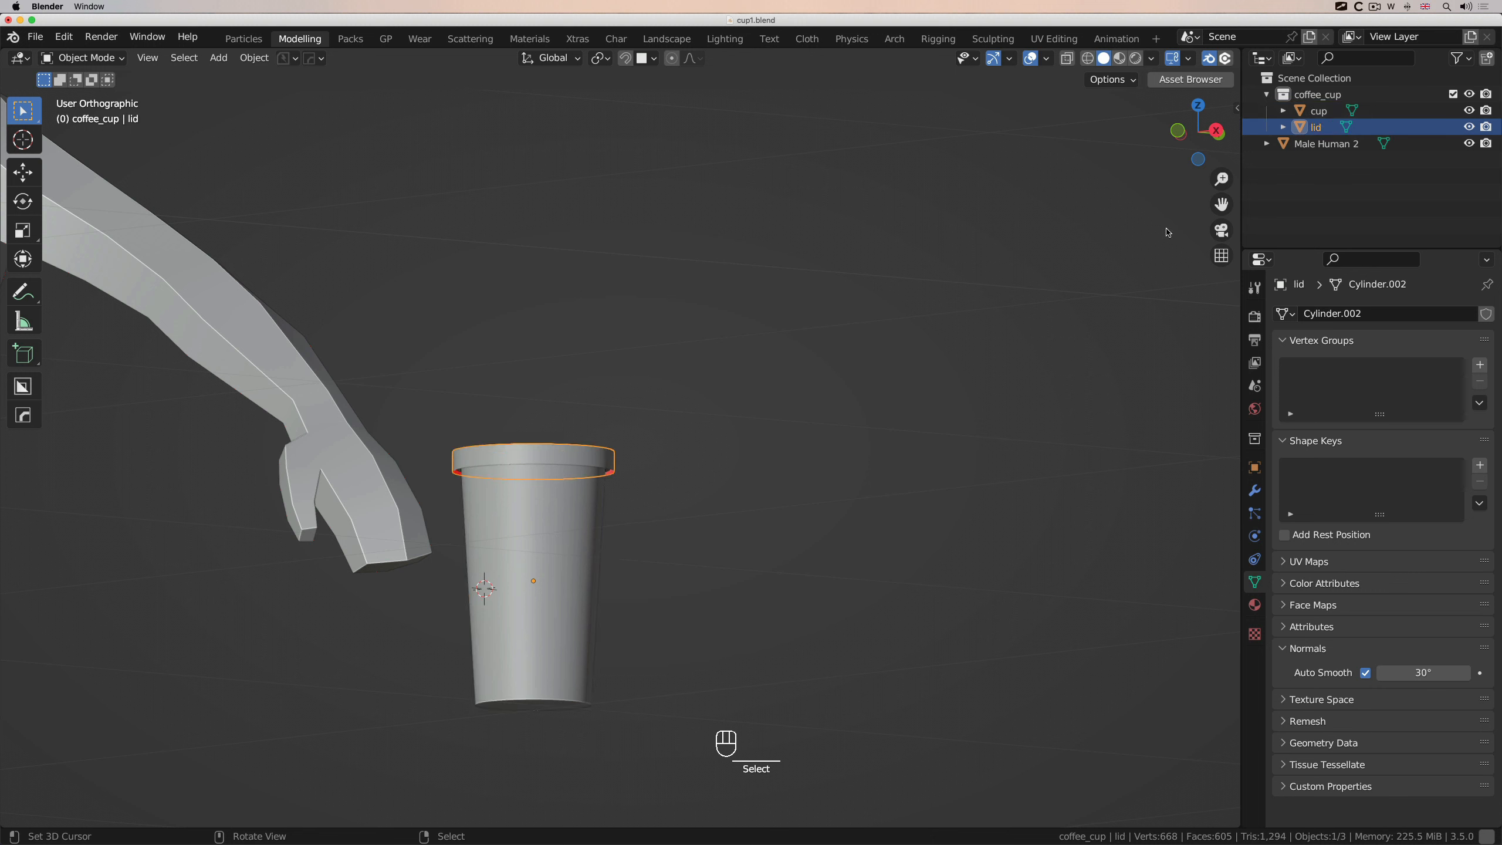
Select all objects in the coffee_cup collection together, leaving their position as it is
left_click(1309, 97)
right_click(1309, 96)
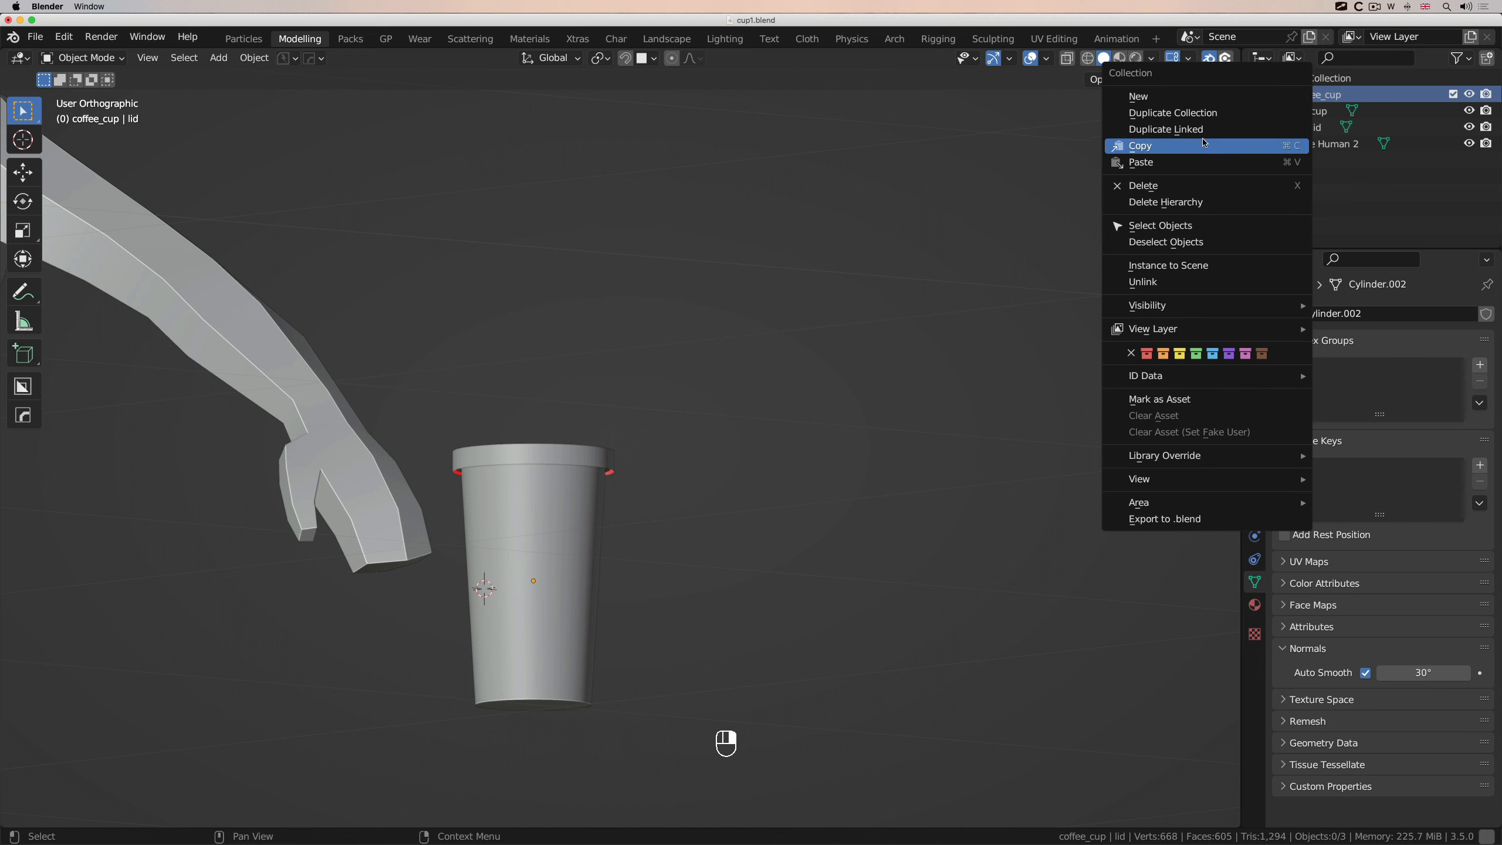
left_click(1177, 227)
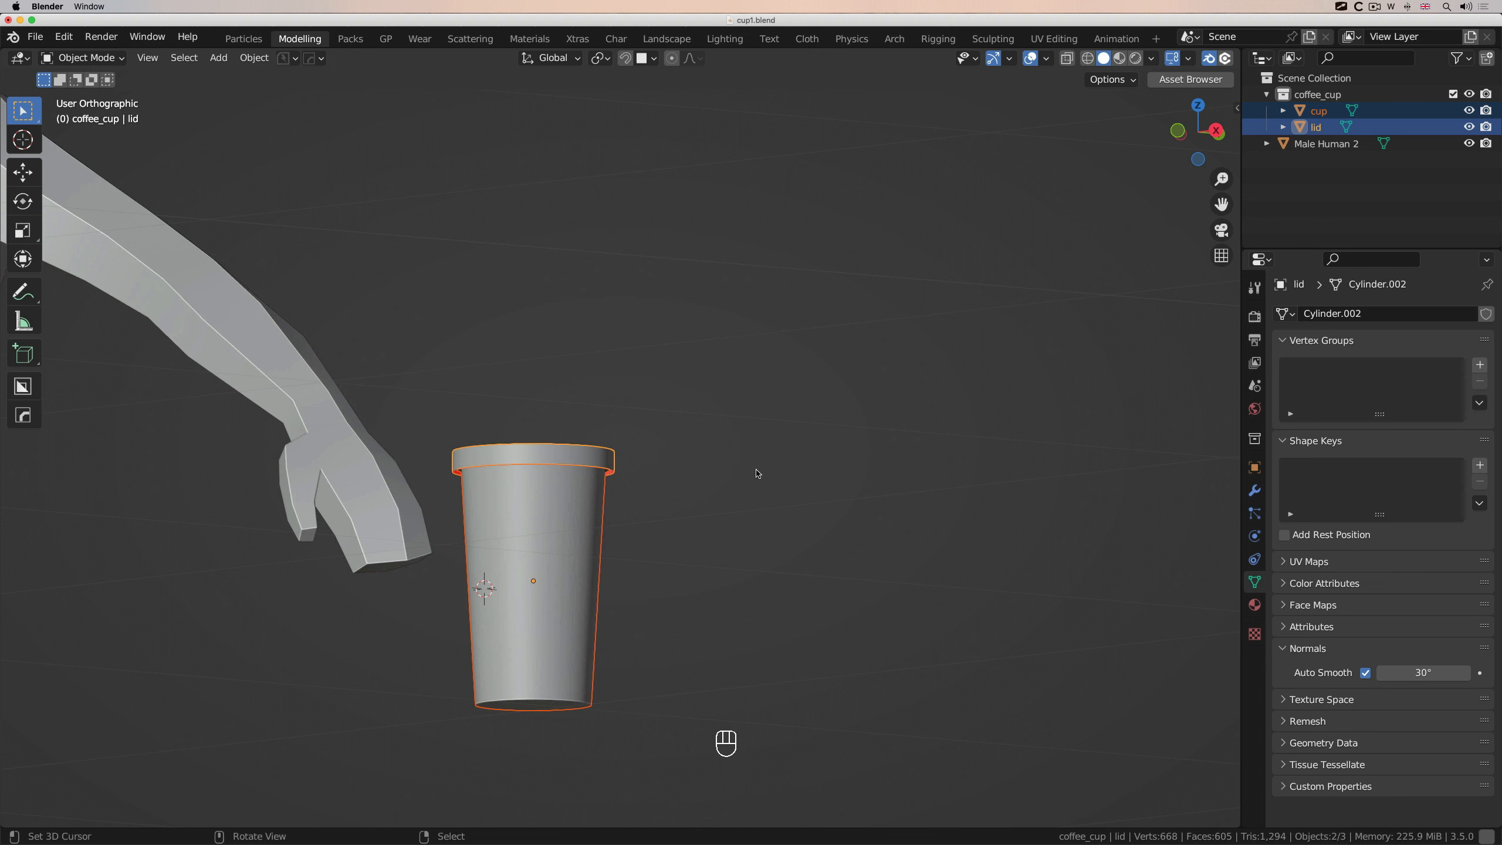
key("g")
key("Escape")
Check the selected cup and lid against the human figure's hand and save the file
scroll(605, 526, "left", 5)
scroll(604, 526, "down", 4, "ctrl")
scroll(604, 526, "down", 3, "ctrl")
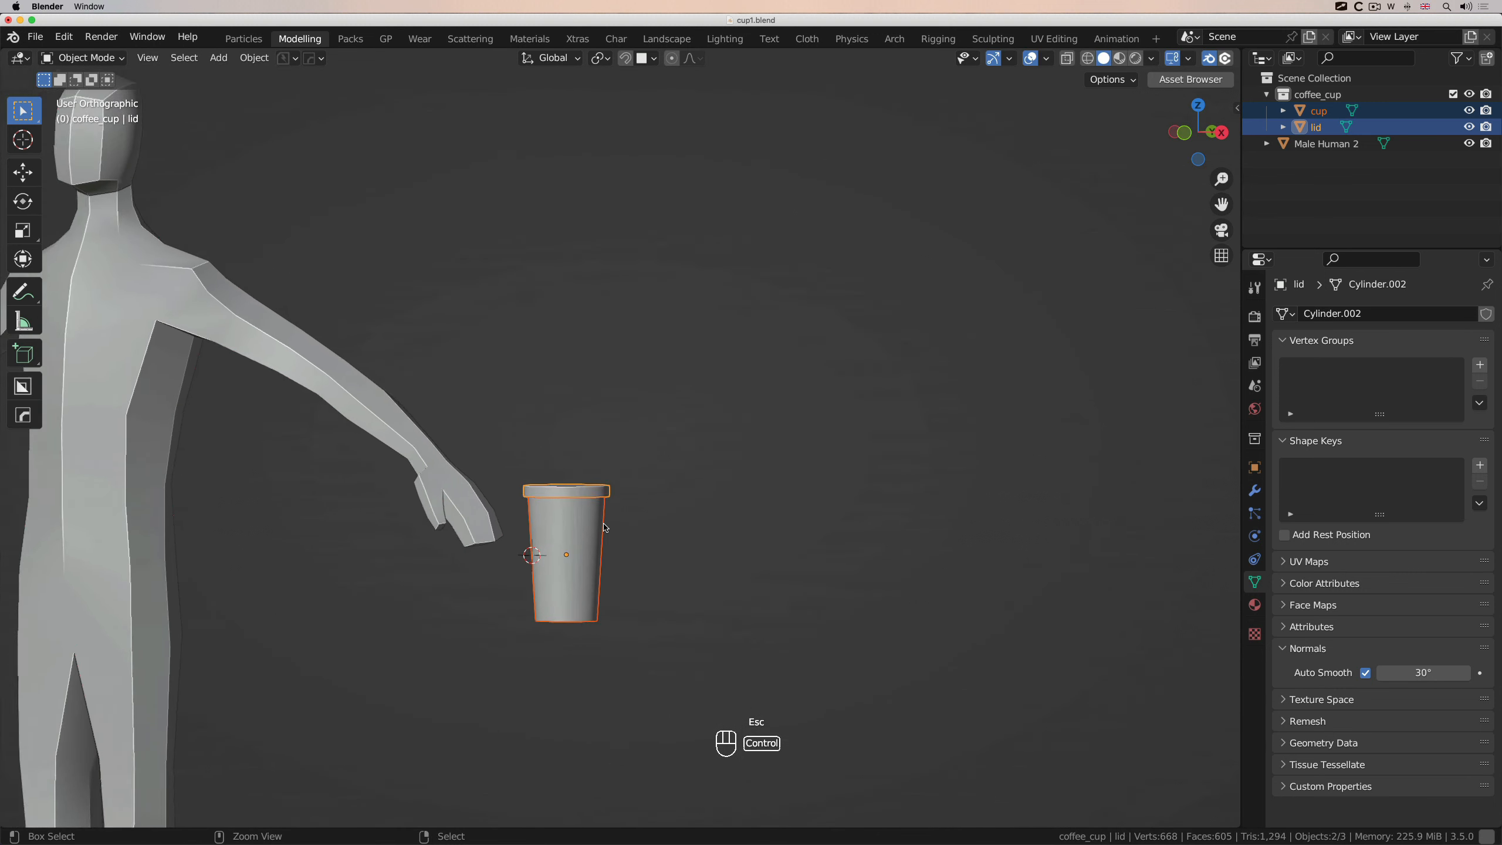
scroll(604, 526, "up", 5, "ctrl")
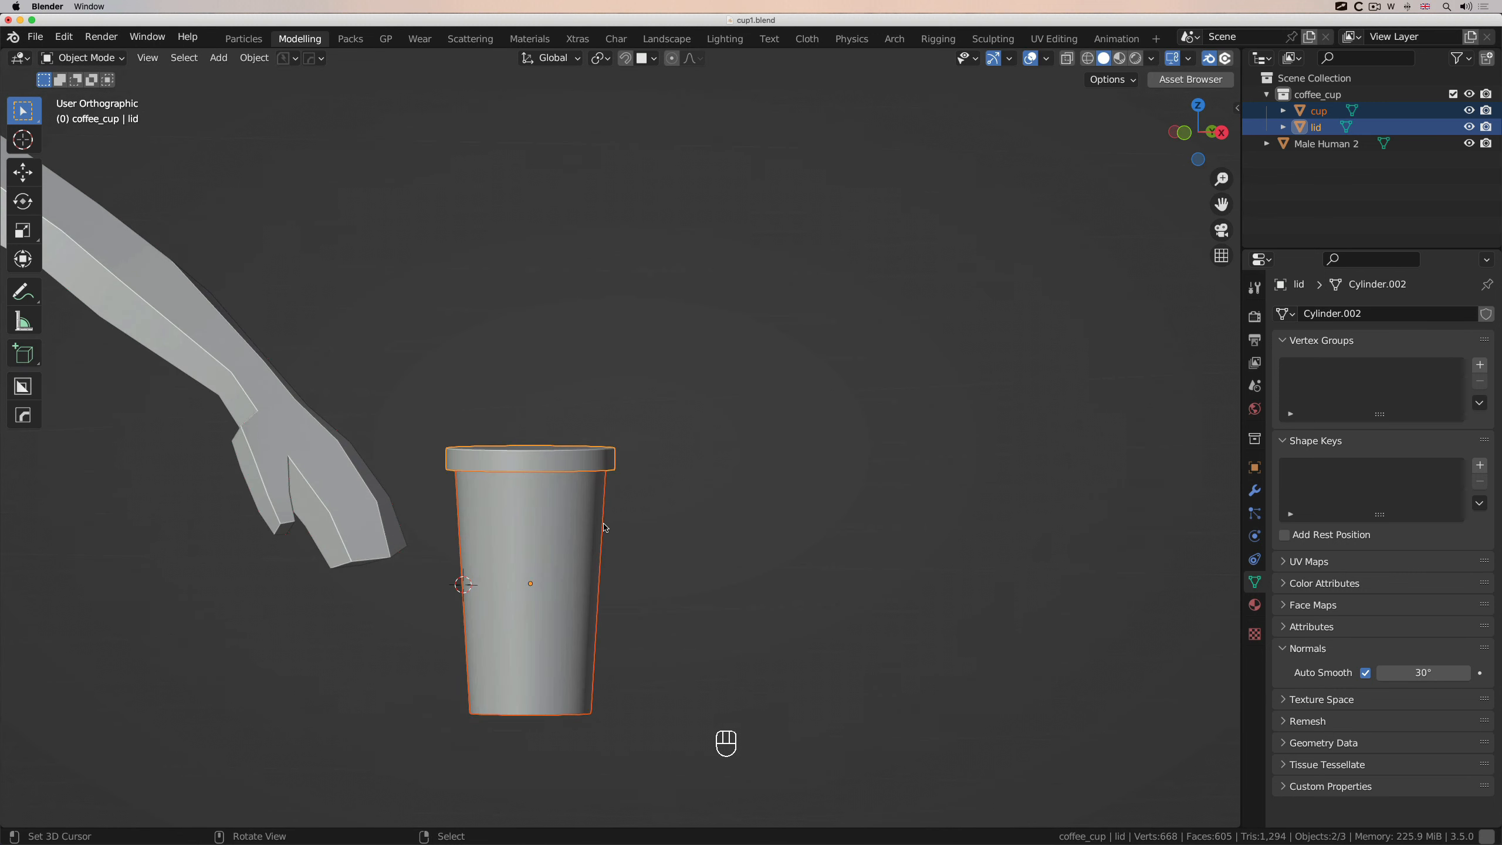
key("super+s")
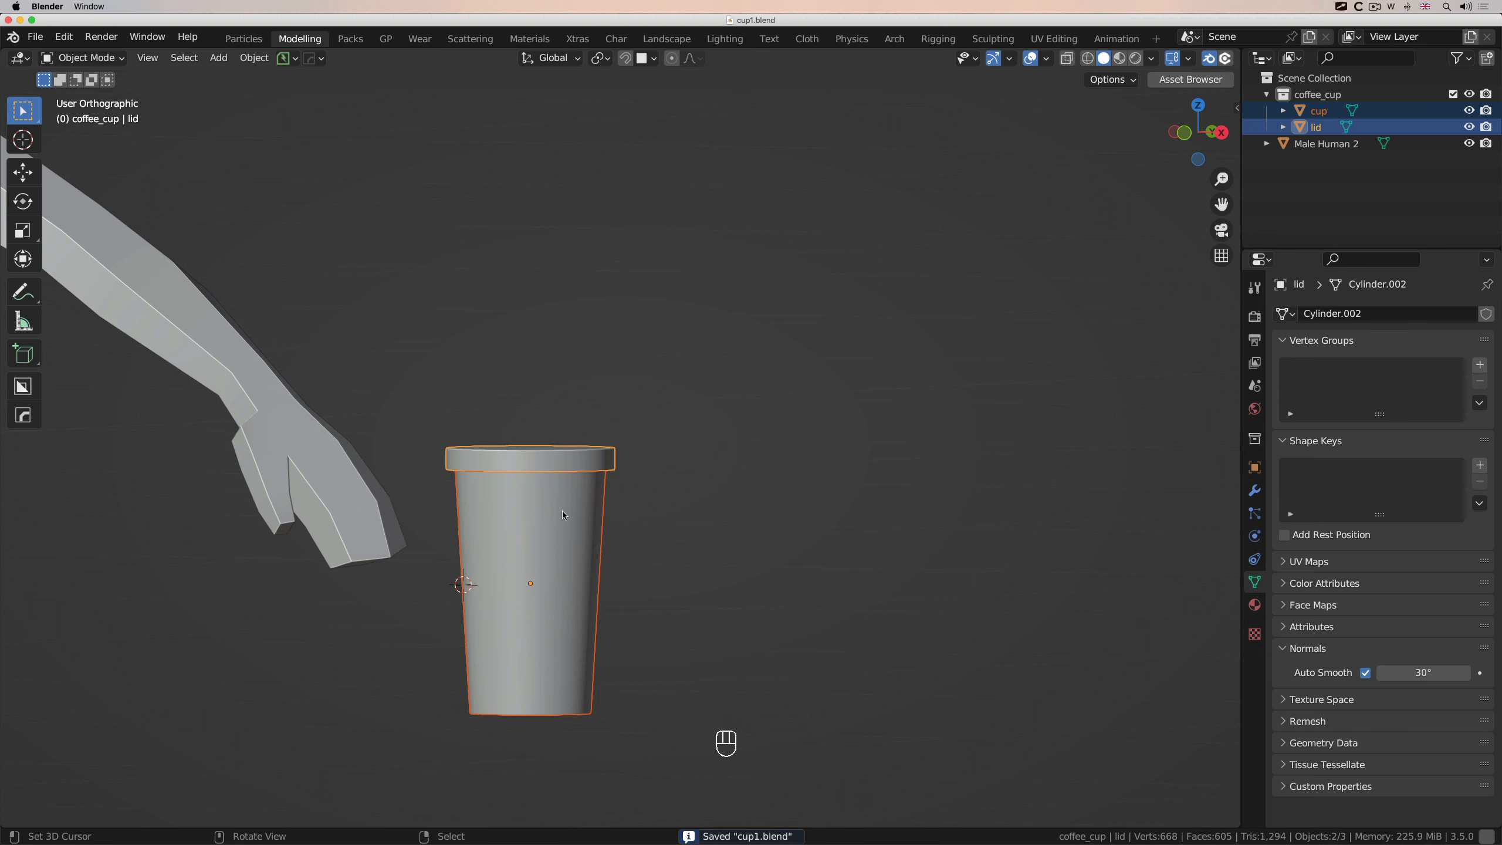
Examine the cup and its fitted lid from above, below and around, comparing their size with the figure's hand
scroll(535, 489, "down", 2)
scroll(535, 489, "down", 3, "ctrl")
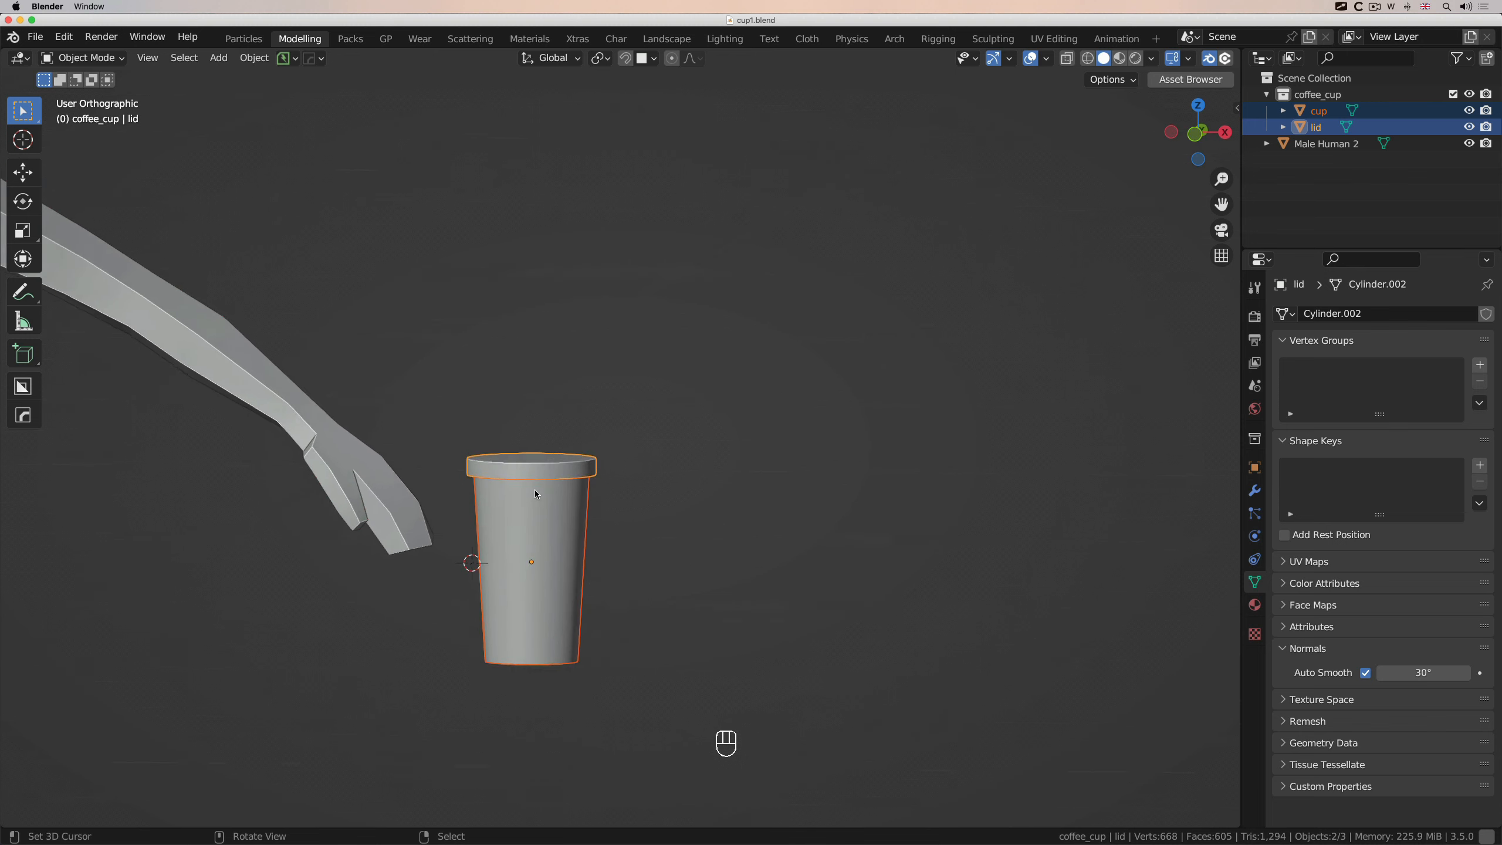
scroll(535, 489, "up", 5)
scroll(535, 490, "up", 5)
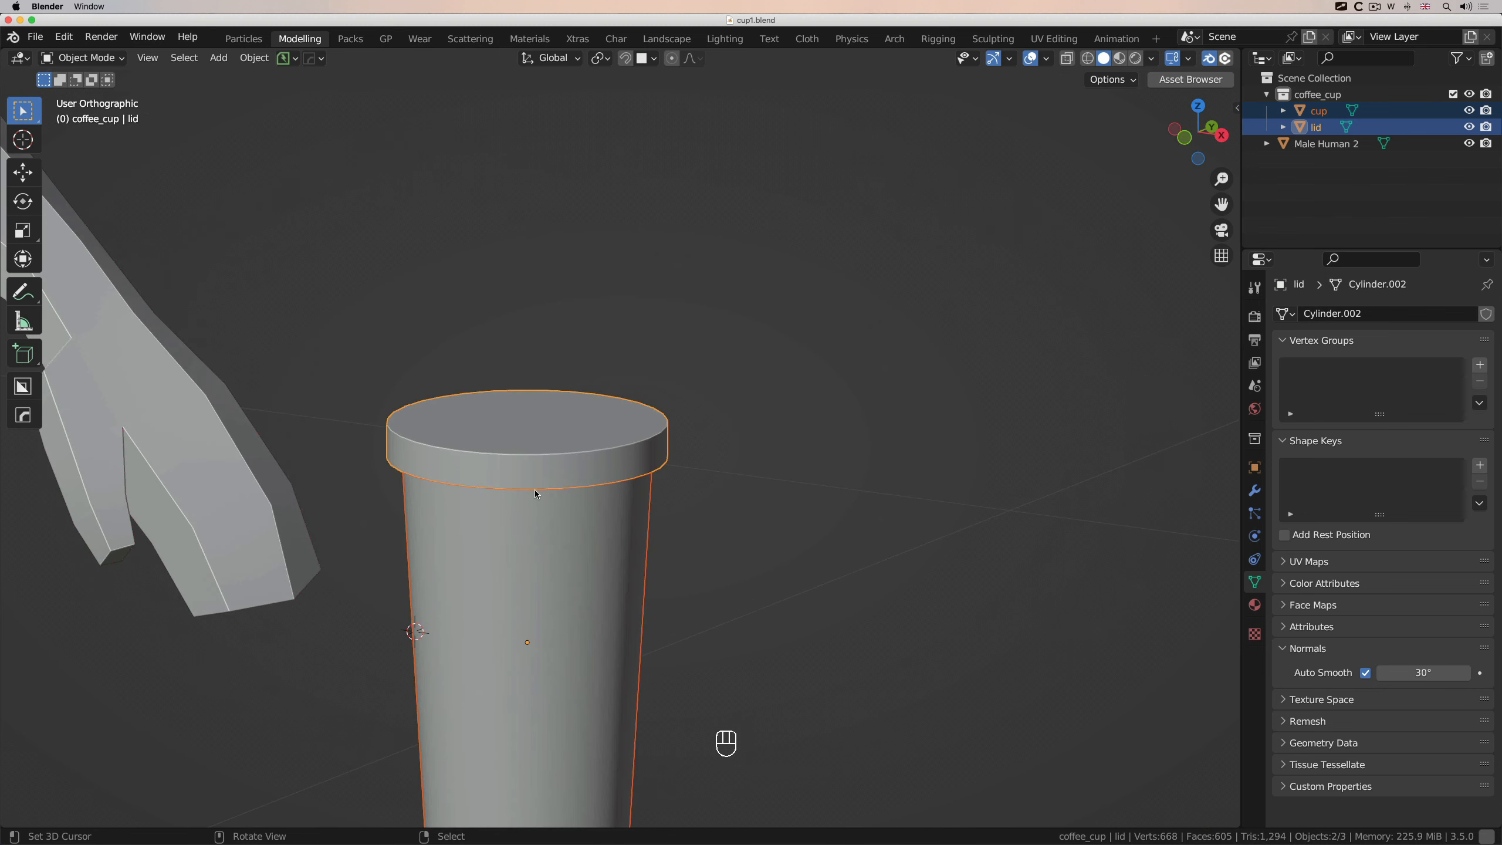
scroll(535, 489, "down", 3)
scroll(535, 490, "down", 5, "ctrl")
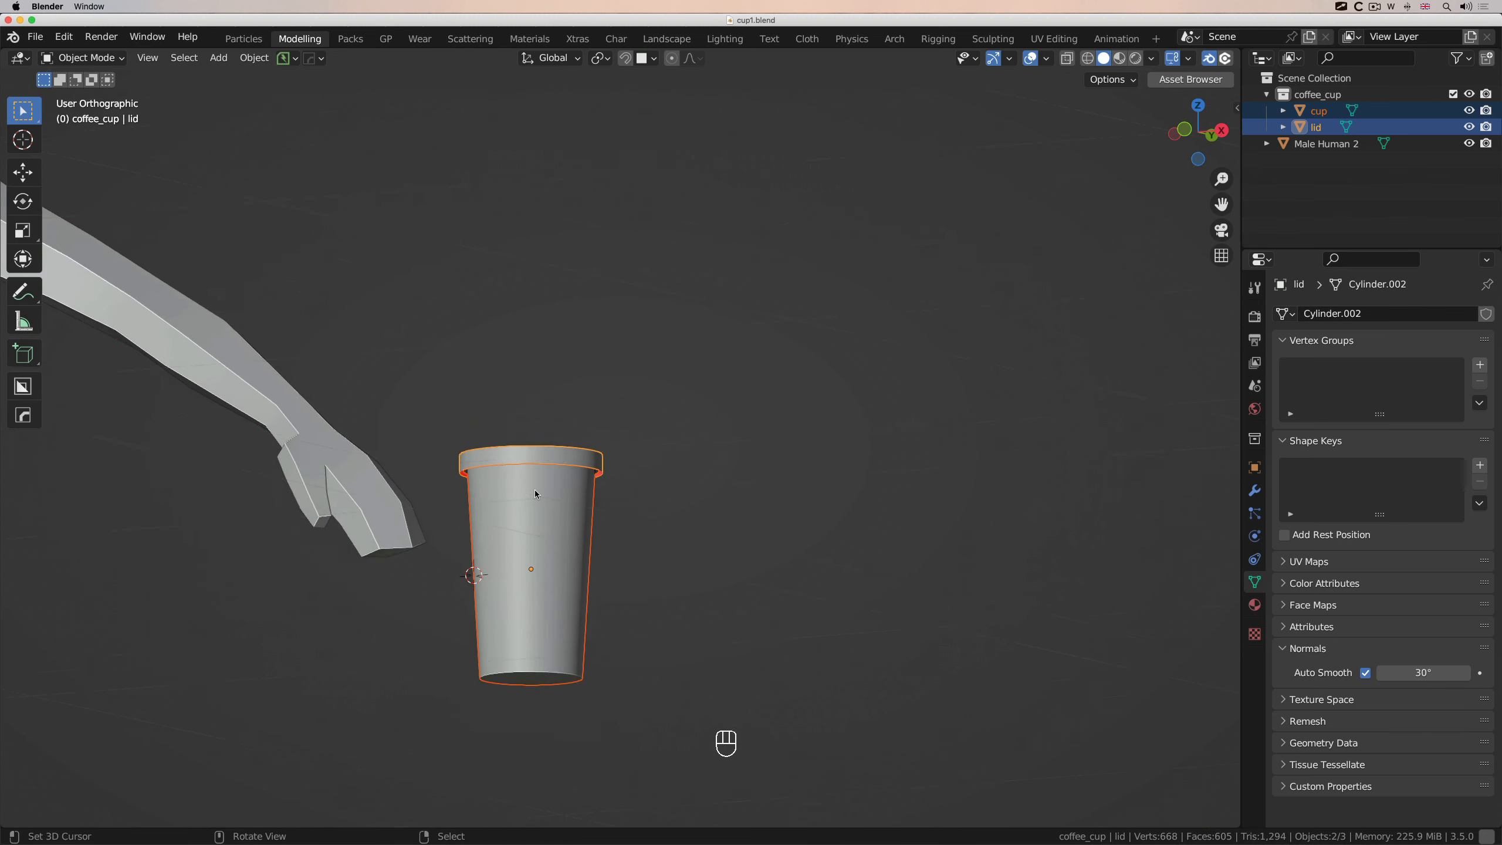
scroll(535, 489, "up", 4)
key("s")
key("Escape")
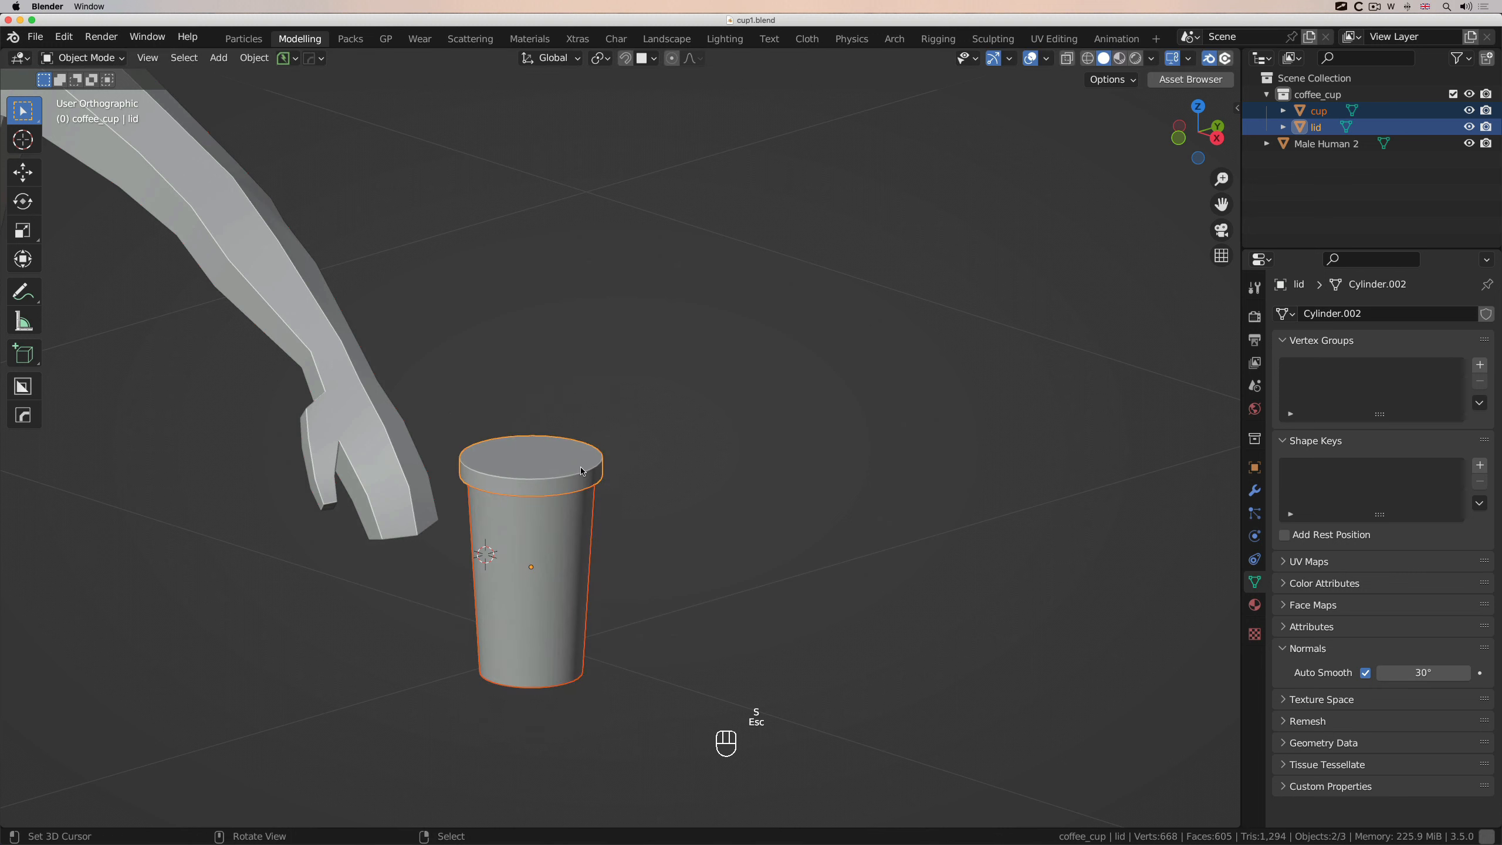
scroll(581, 468, "right", 5)
scroll(581, 468, "down", 3, "ctrl")
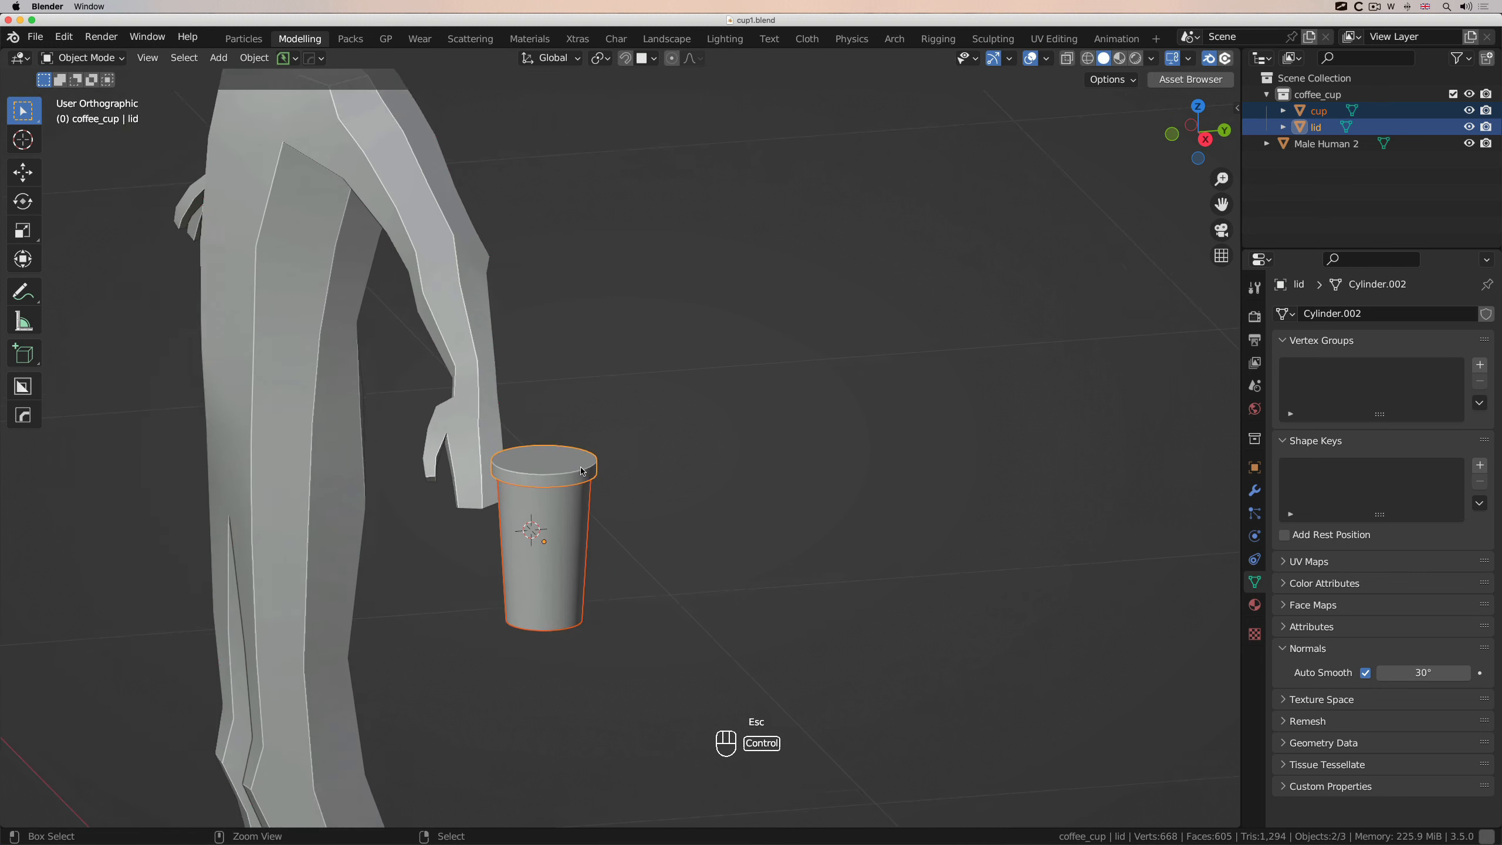
scroll(581, 468, "up", 5, "ctrl")
scroll(583, 471, "right", 2)
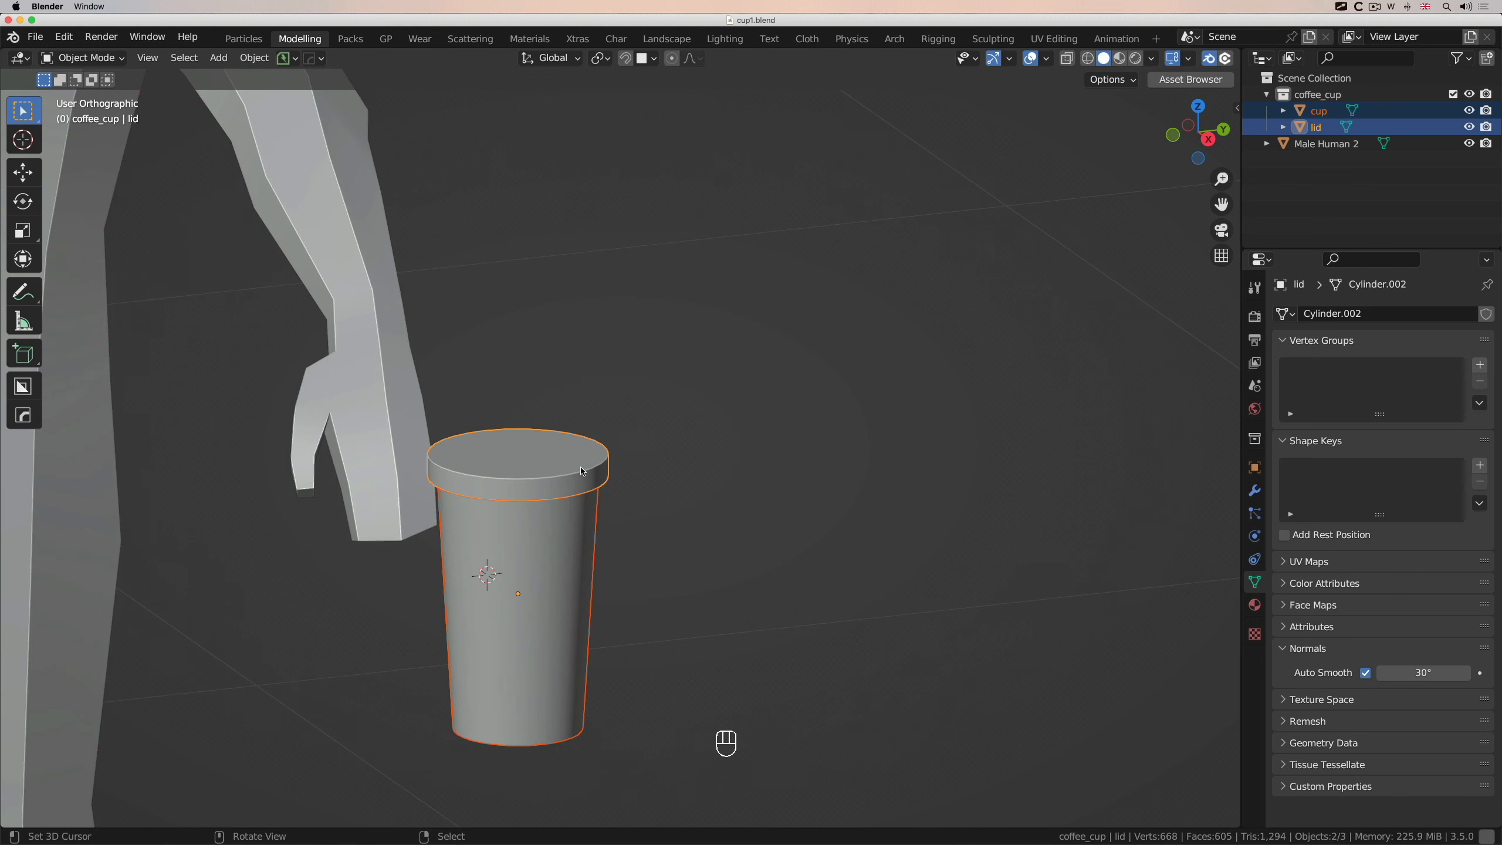
scroll(583, 472, "right", 3)
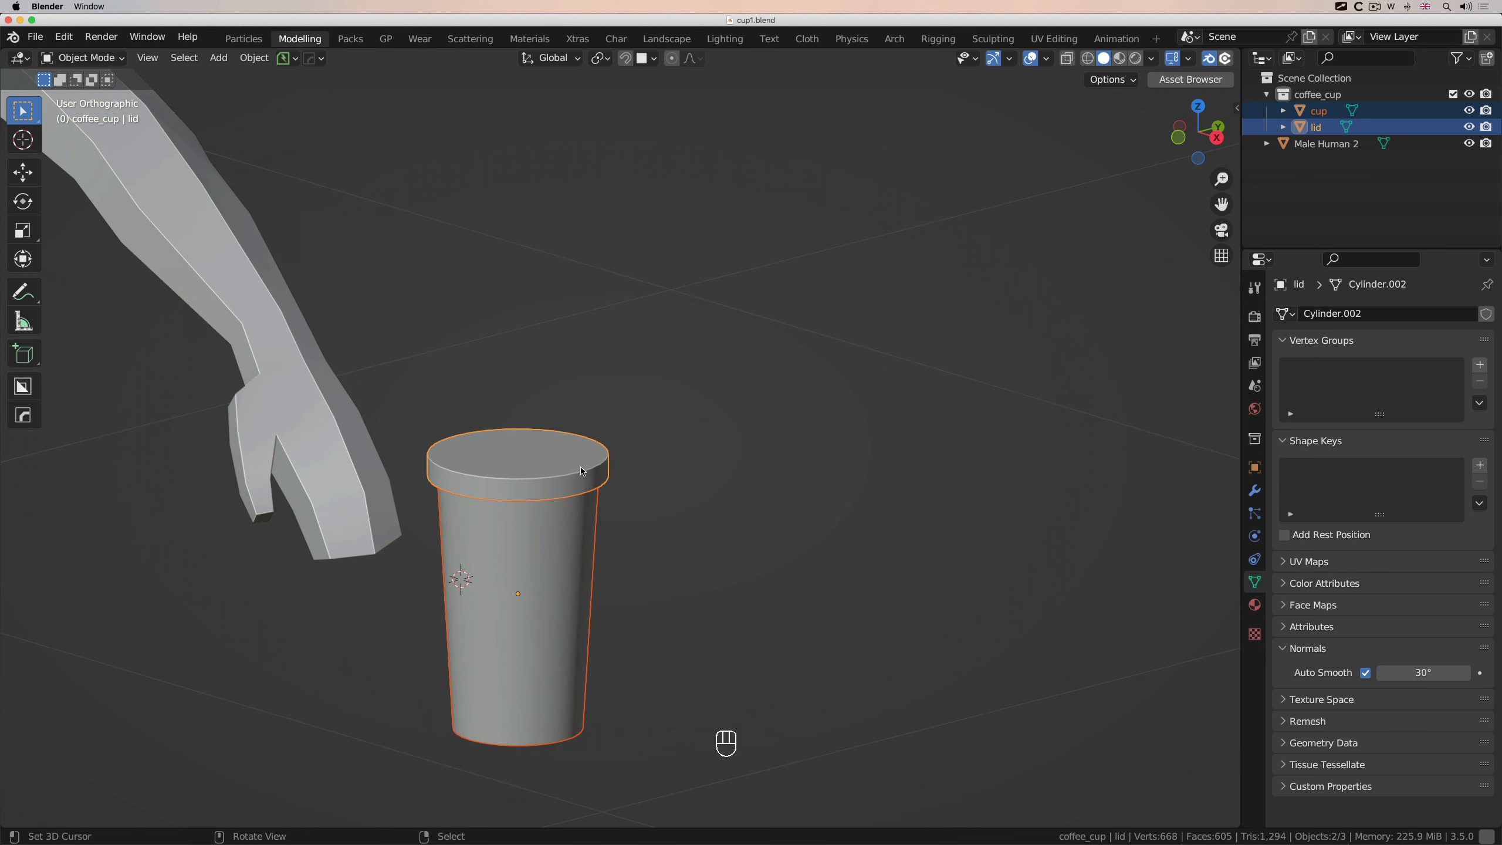
In front view, try duplicating the cup and lid twice along the X axis as a row, and undo both copies
key("KP_1")
scroll(583, 471, "right", 3, "ctrl")
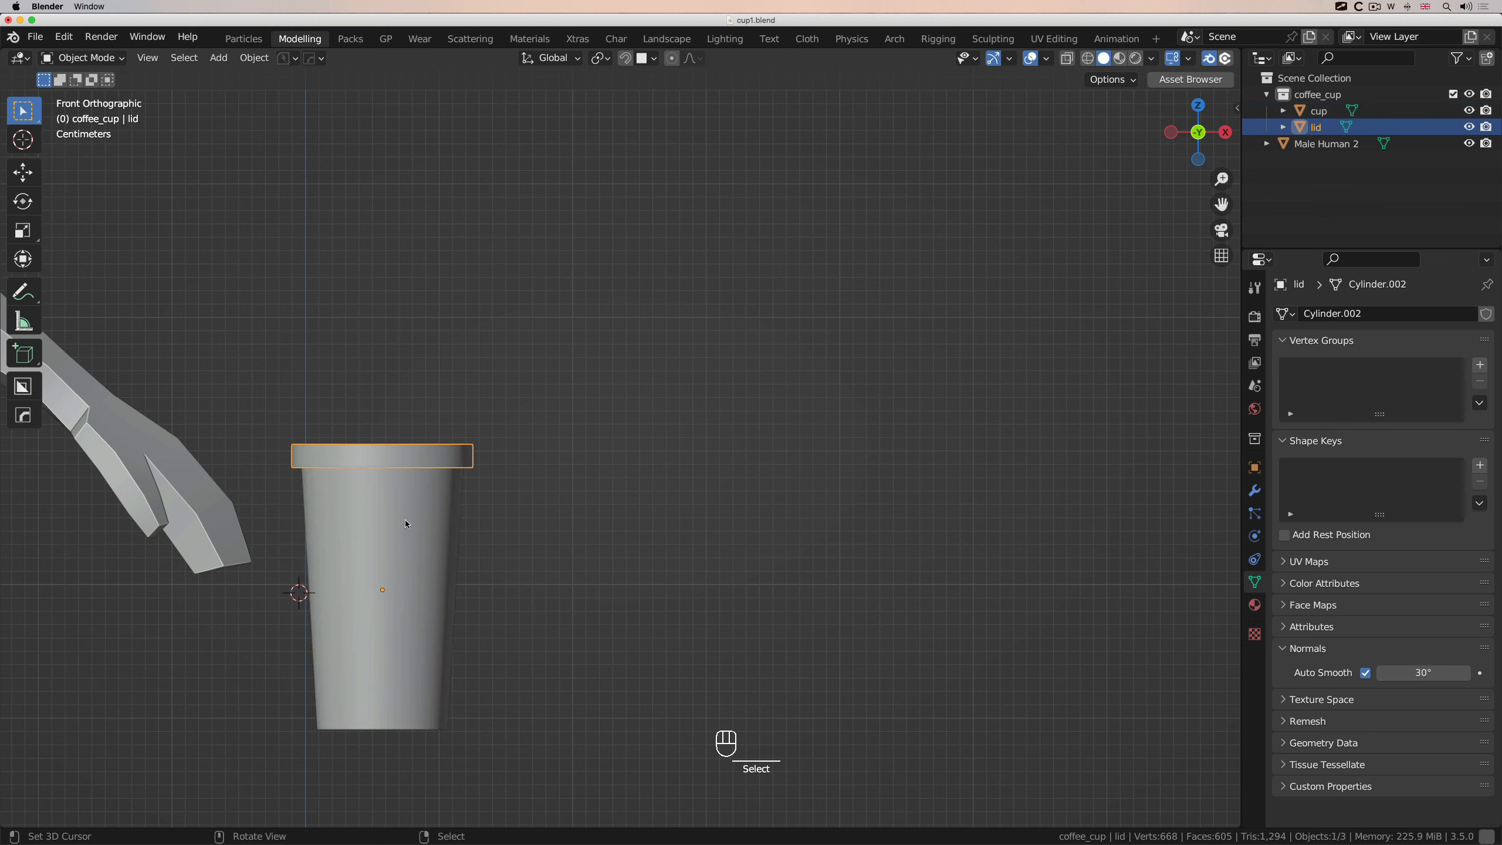
key("shift+d")
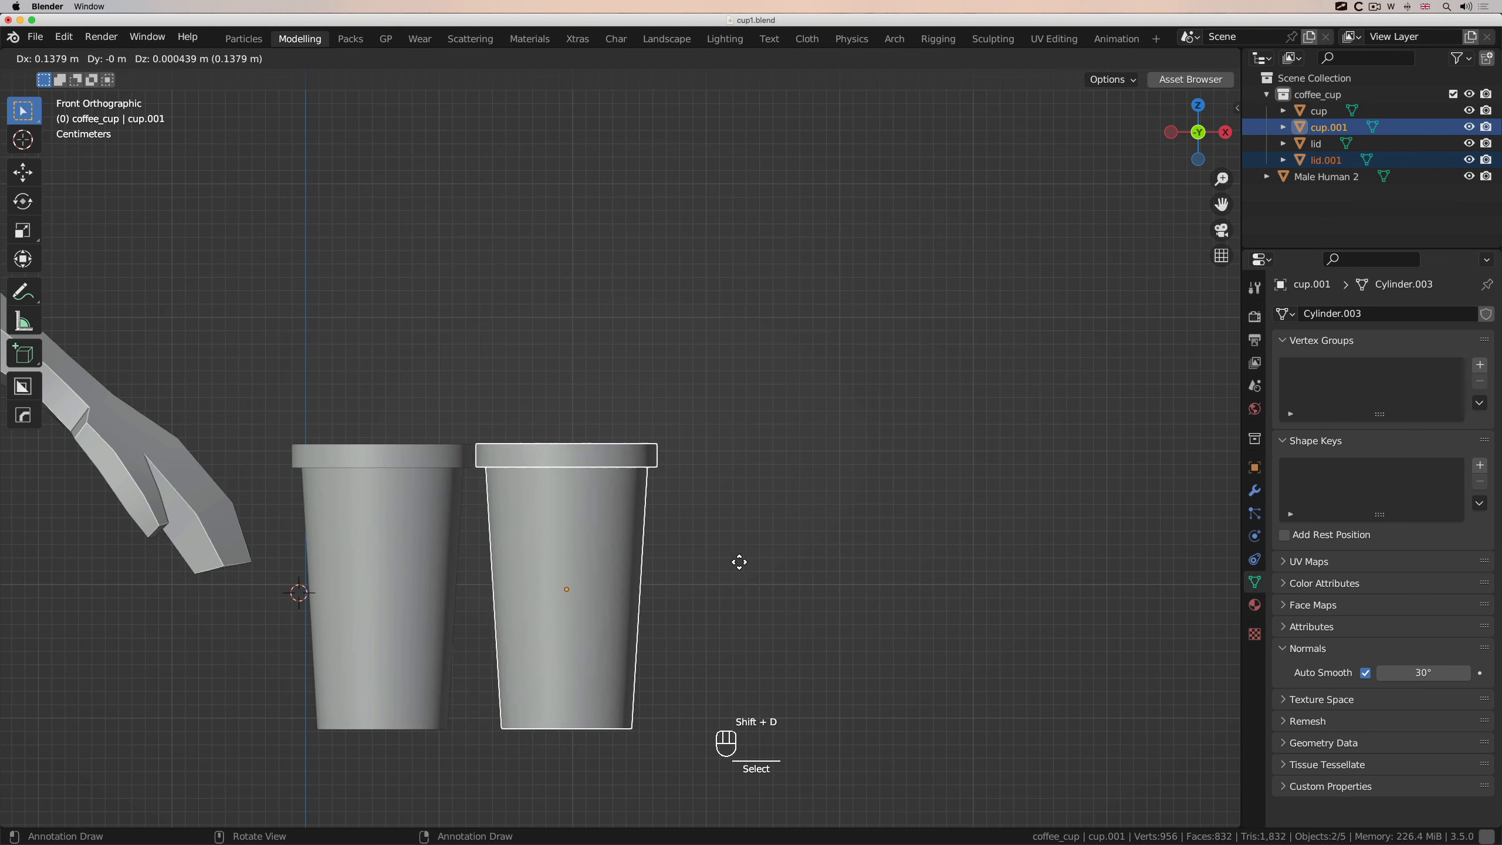
key("x")
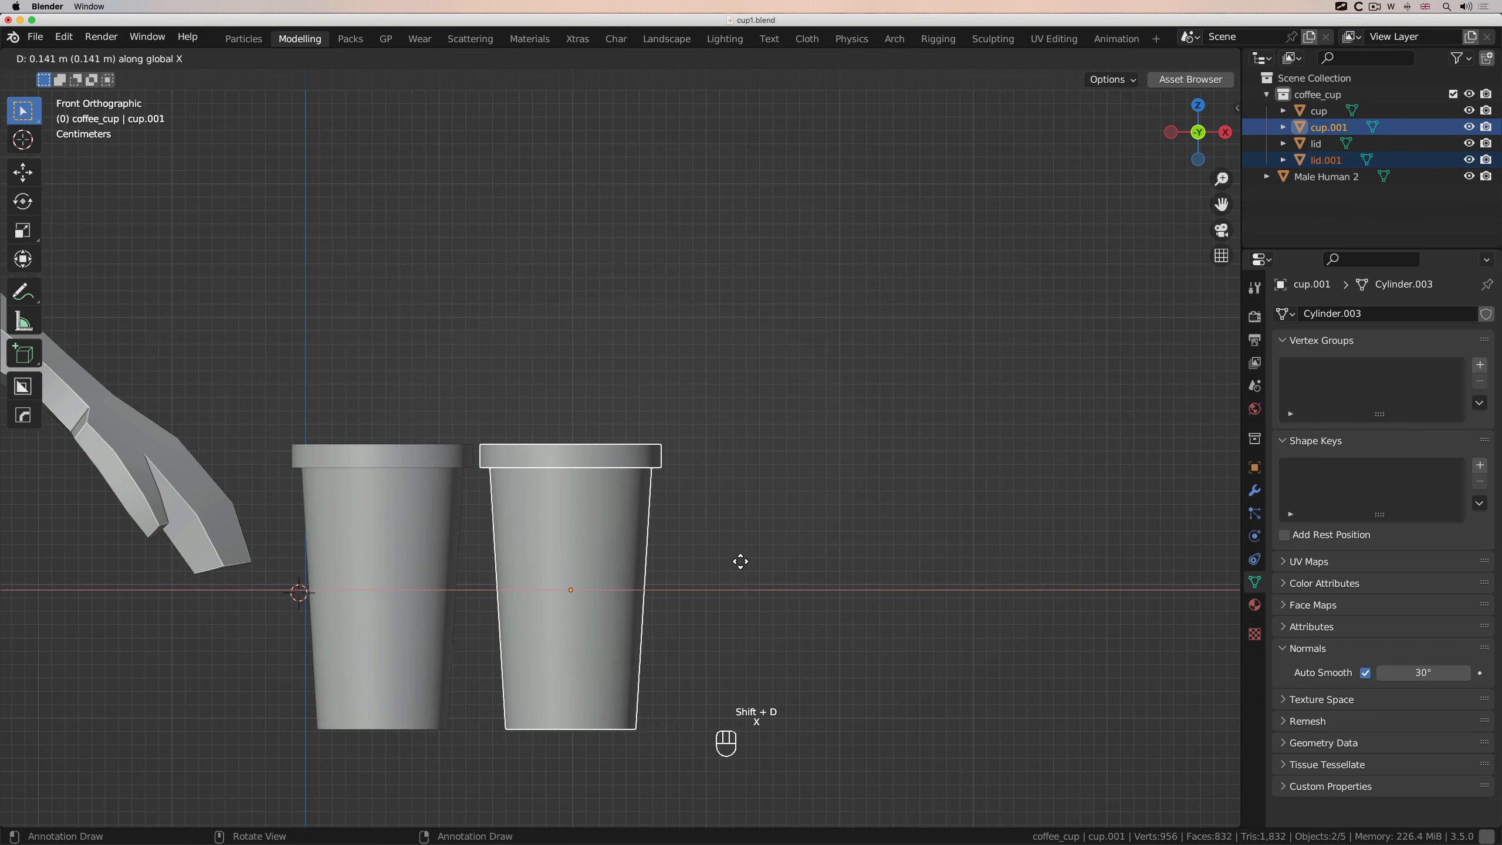
left_click(781, 565)
key("shift+d")
key("x")
left_click(1045, 572)
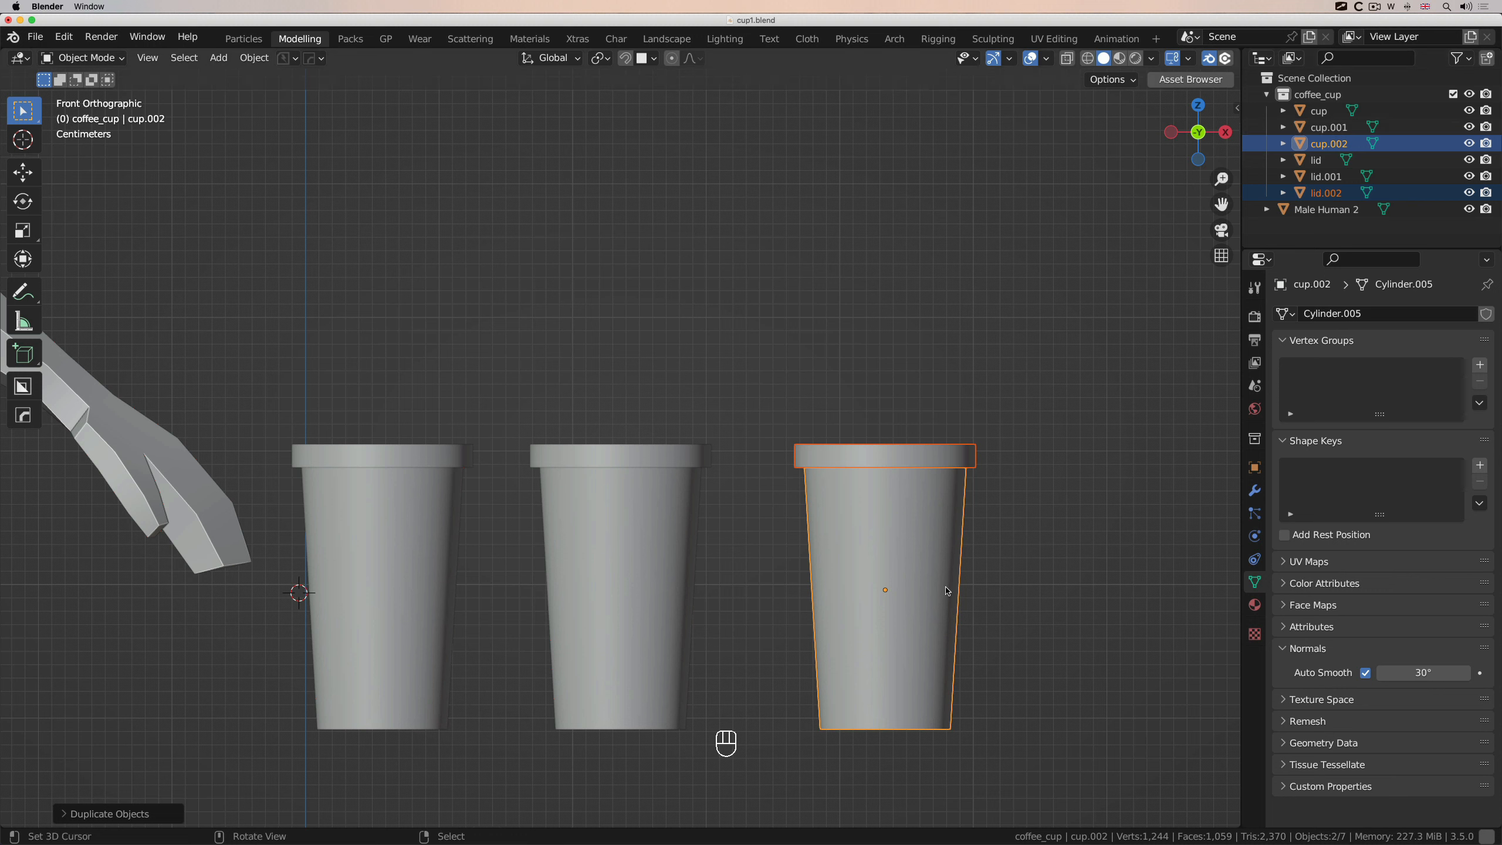
key("super+z")
key("super+z")
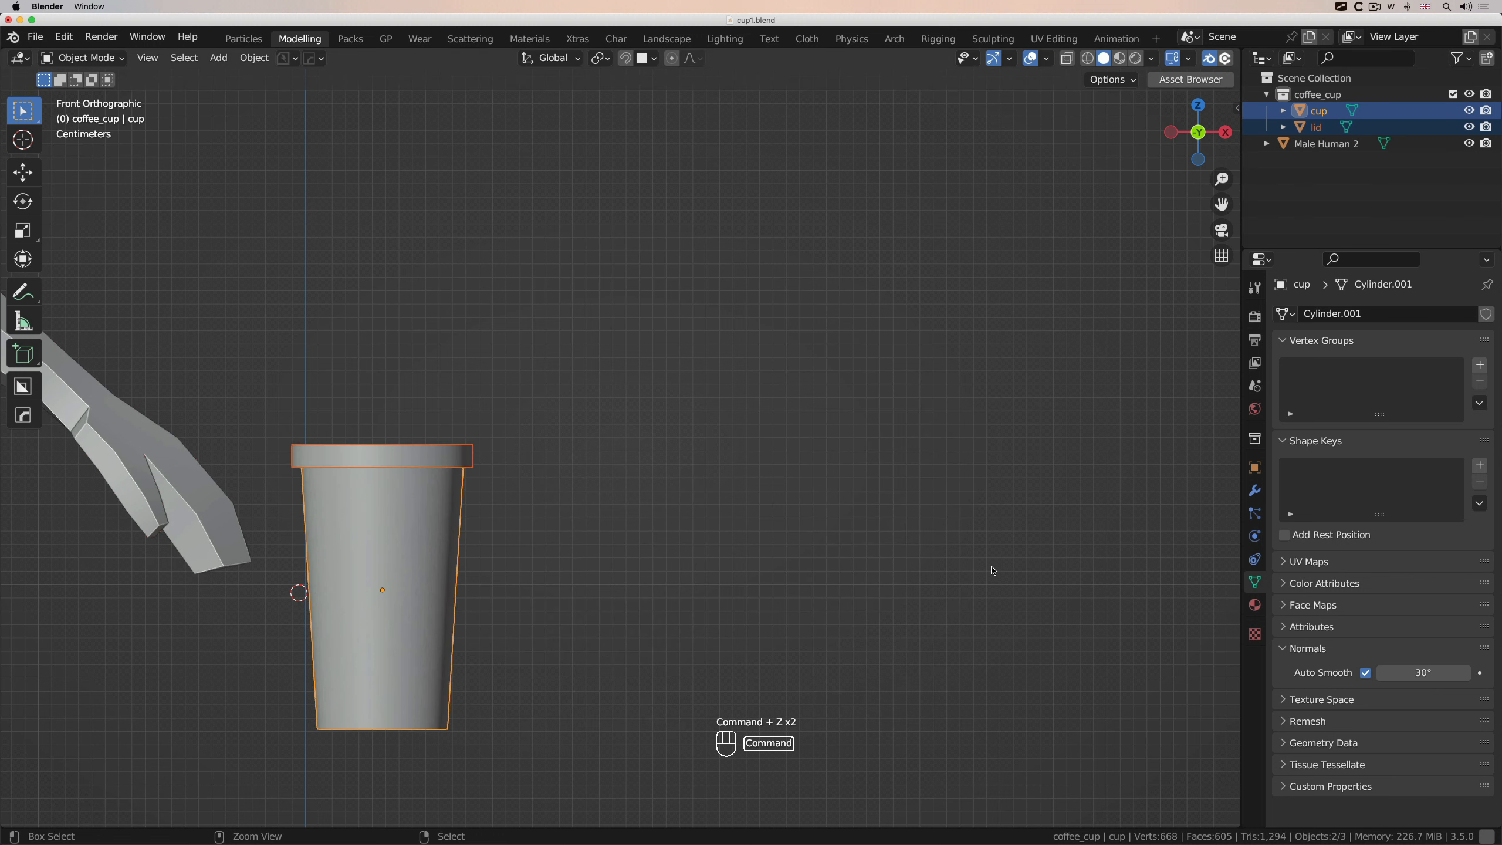
Save the file with the single cup and lid, and bring them closer in the front view
key("super+s")
scroll(693, 517, "left", 6, "shift")
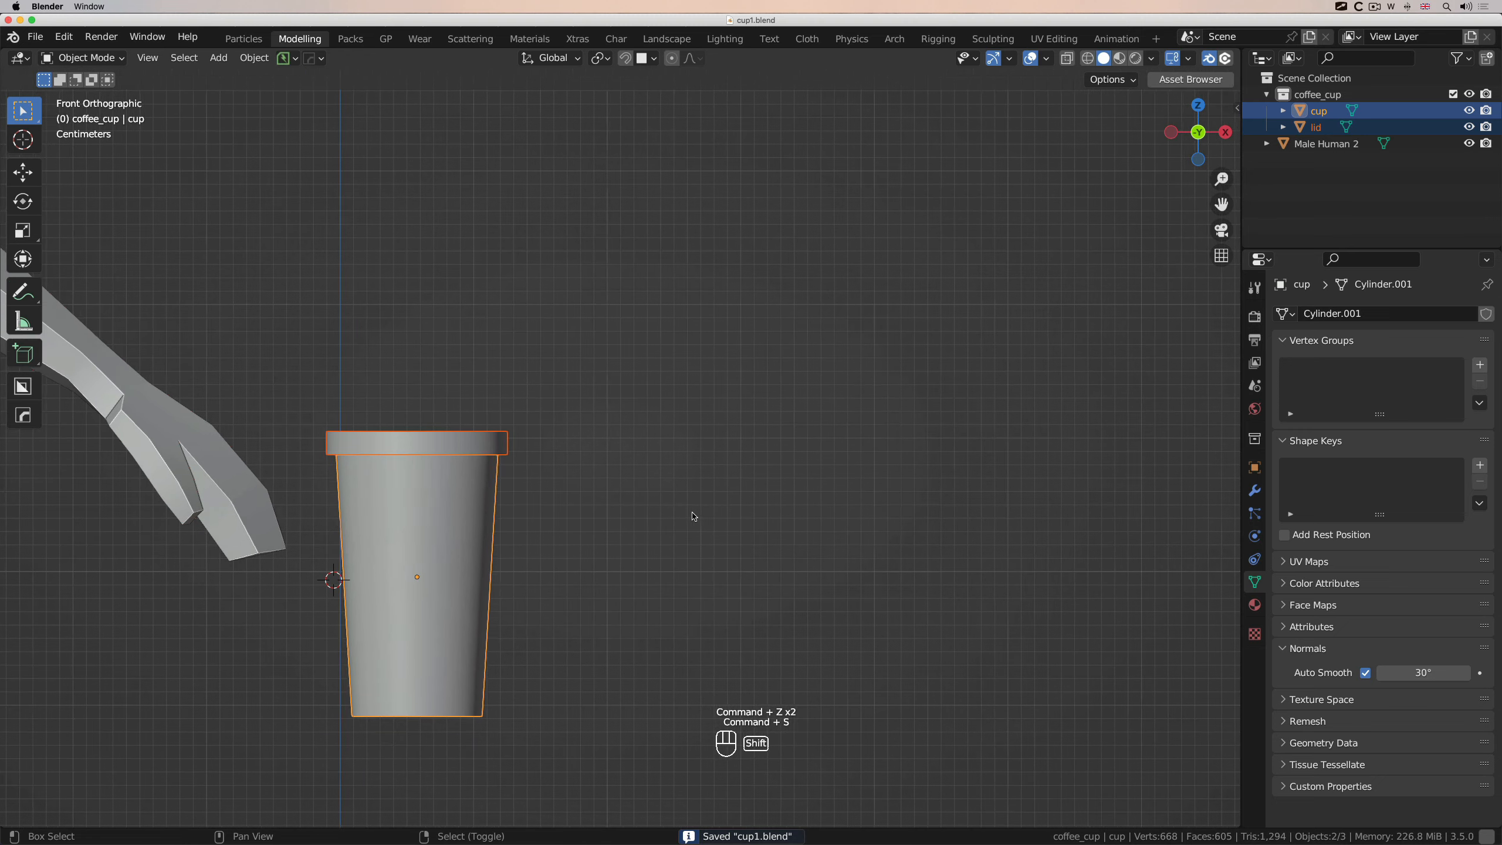
scroll(693, 517, "up", 1)
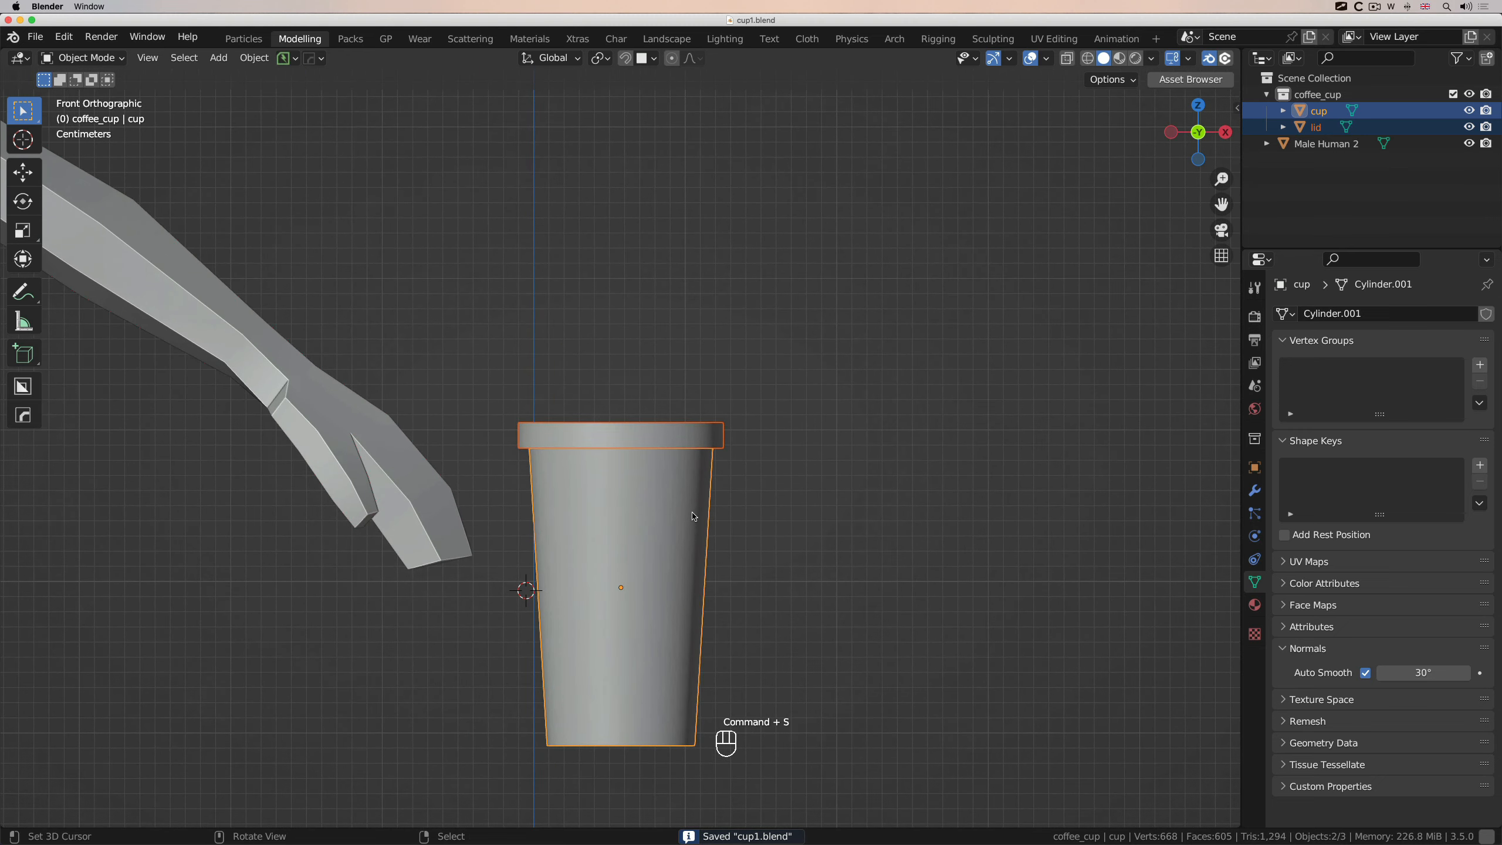